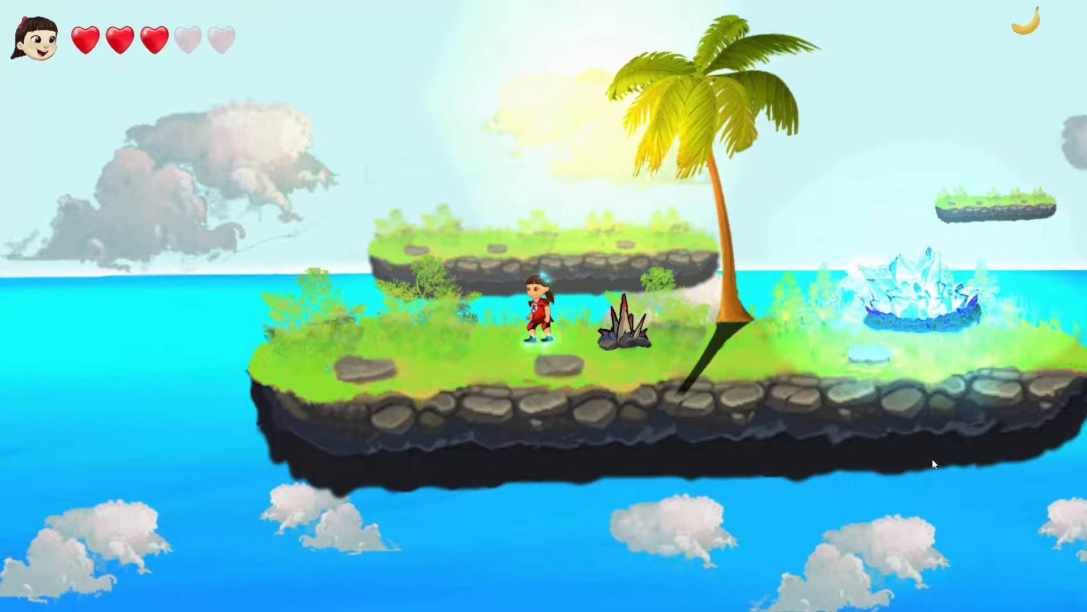
Step: Playtest the level's health system by walking the character into the spikes and collecting hearts, and stop playing
key("Right")
key("Left")
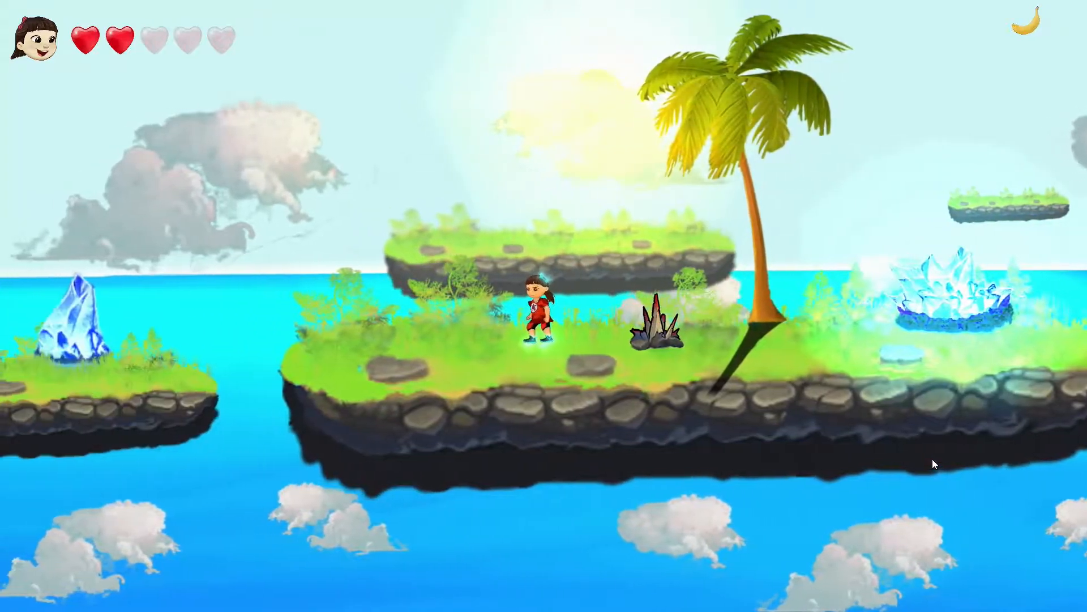
key("Right")
key("Right")
key("Left")
key("Right")
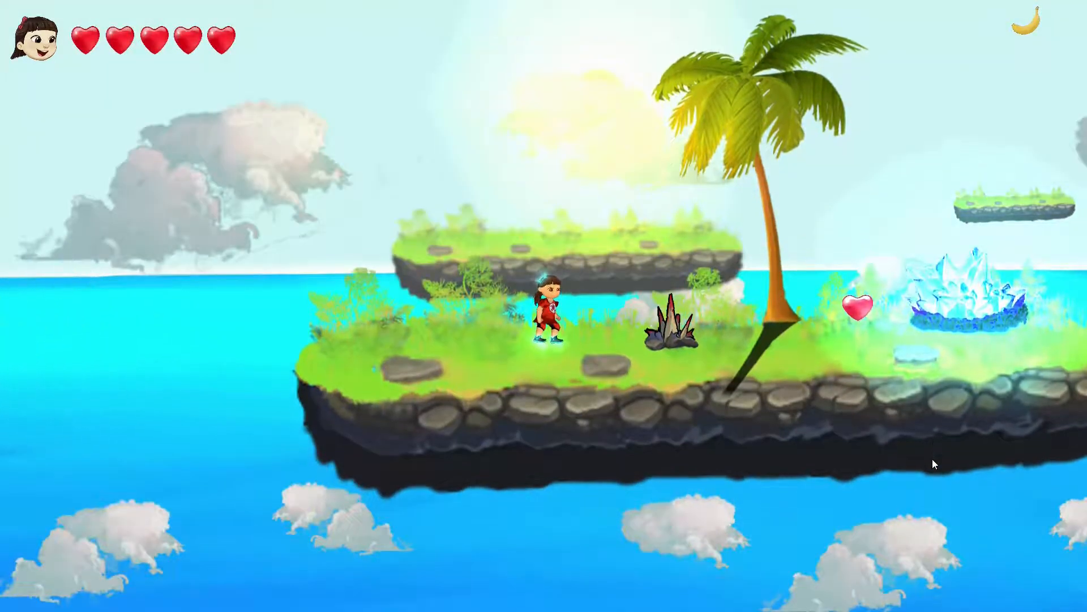
key("Escape")
left_click(544, 323)
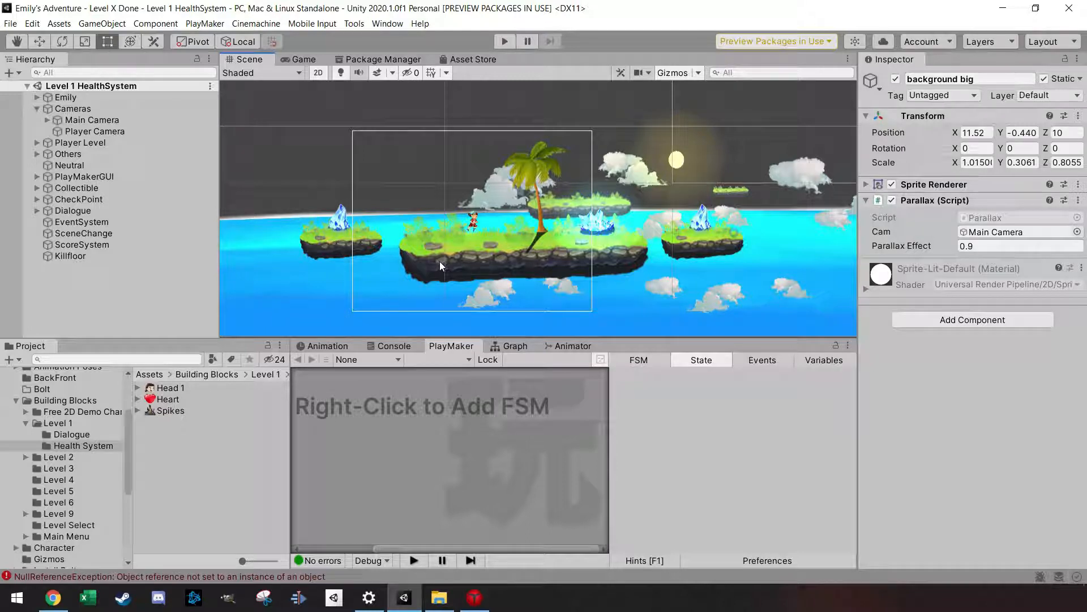
Step: Create an empty child object under the Canvas inside PlayMakerGUI
left_click(301, 60)
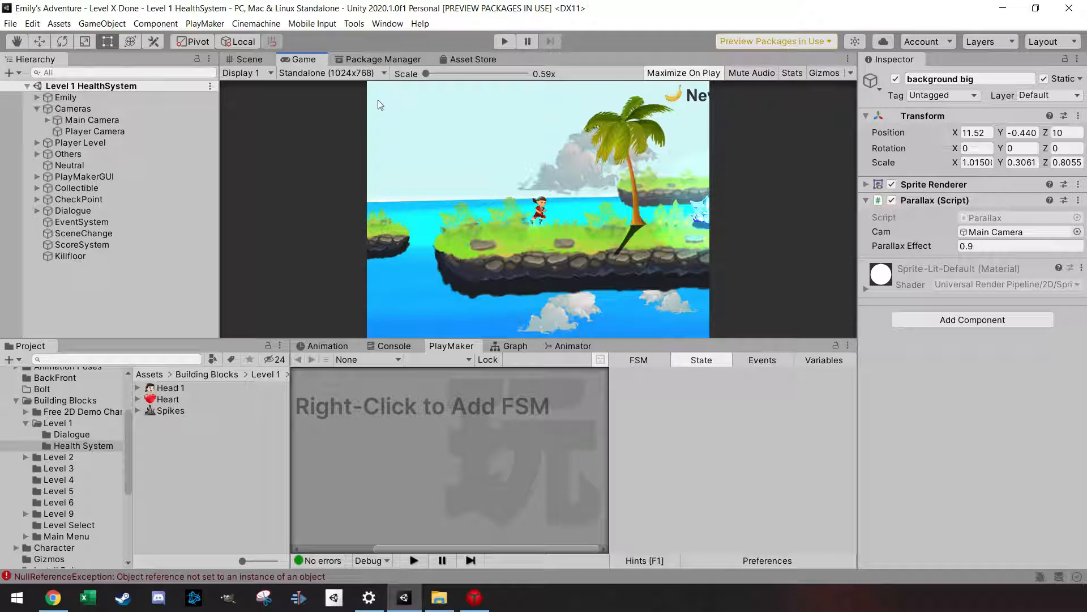
left_click(262, 59)
left_click(37, 176)
left_click(90, 178)
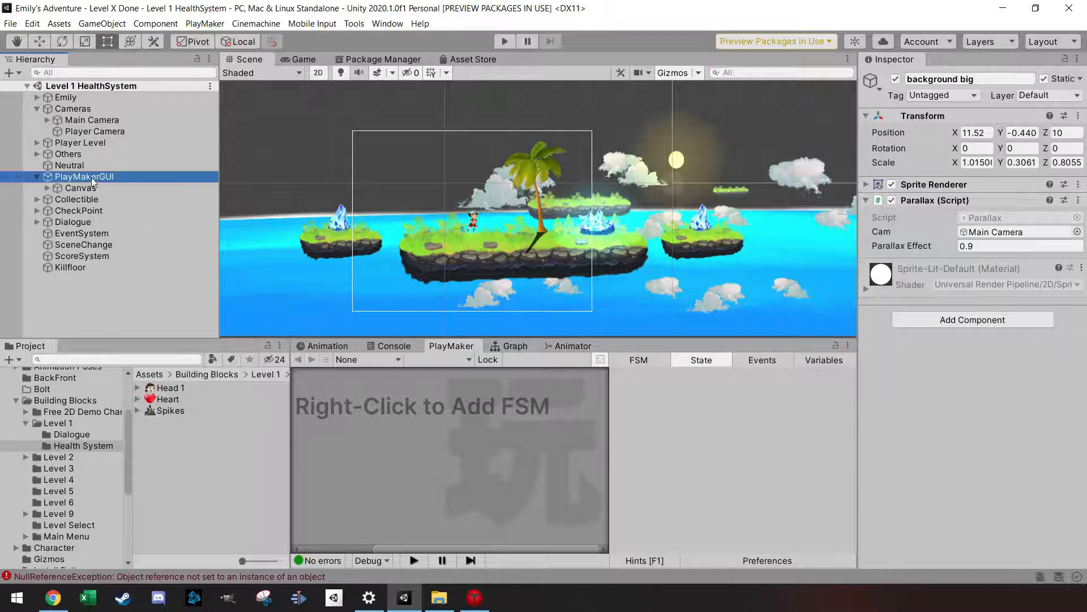
left_click(69, 189)
key("f")
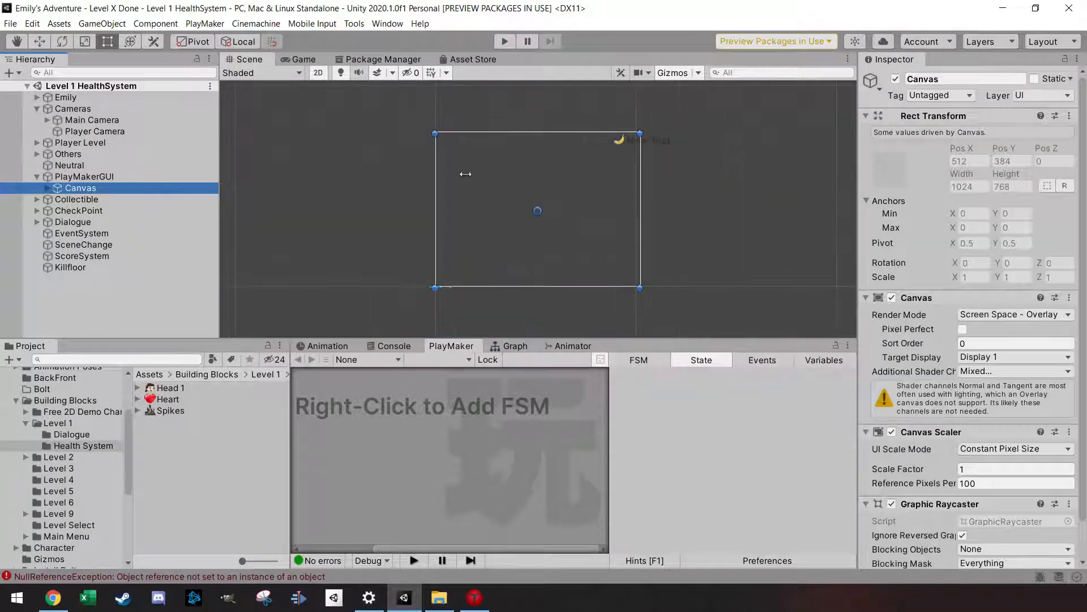
left_click(49, 189)
right_click(90, 190)
left_click(73, 191)
right_click(75, 191)
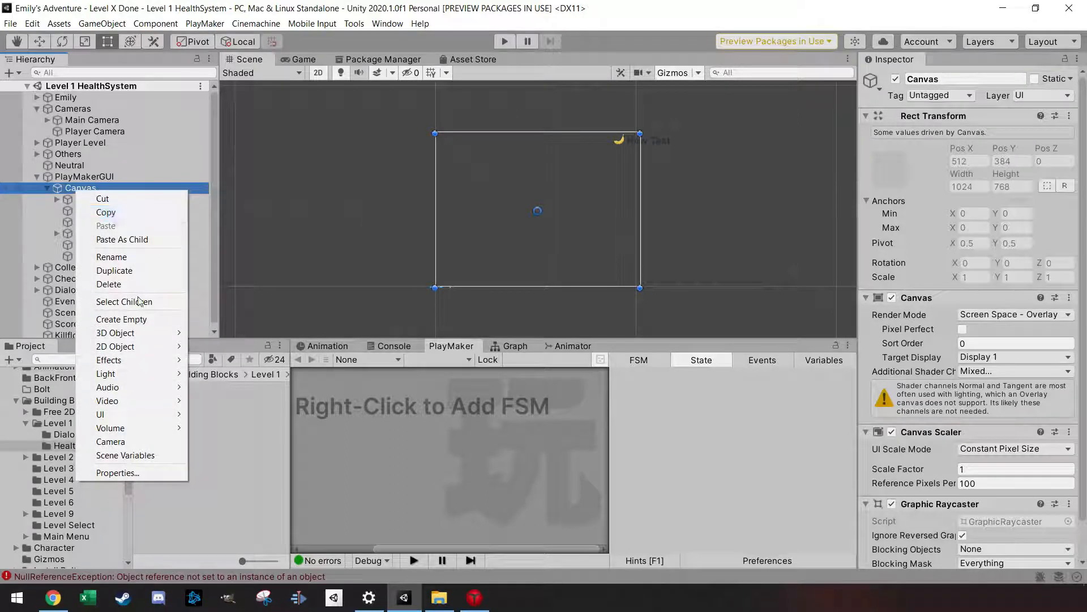
left_click(122, 318)
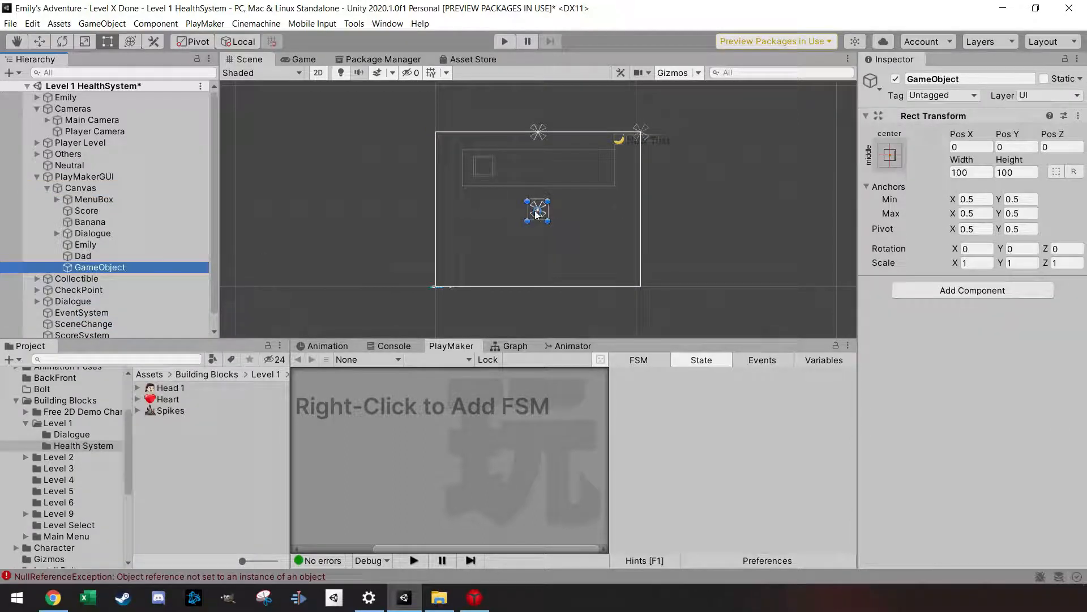
Step: Name the new empty object Health Bar
left_click(978, 79)
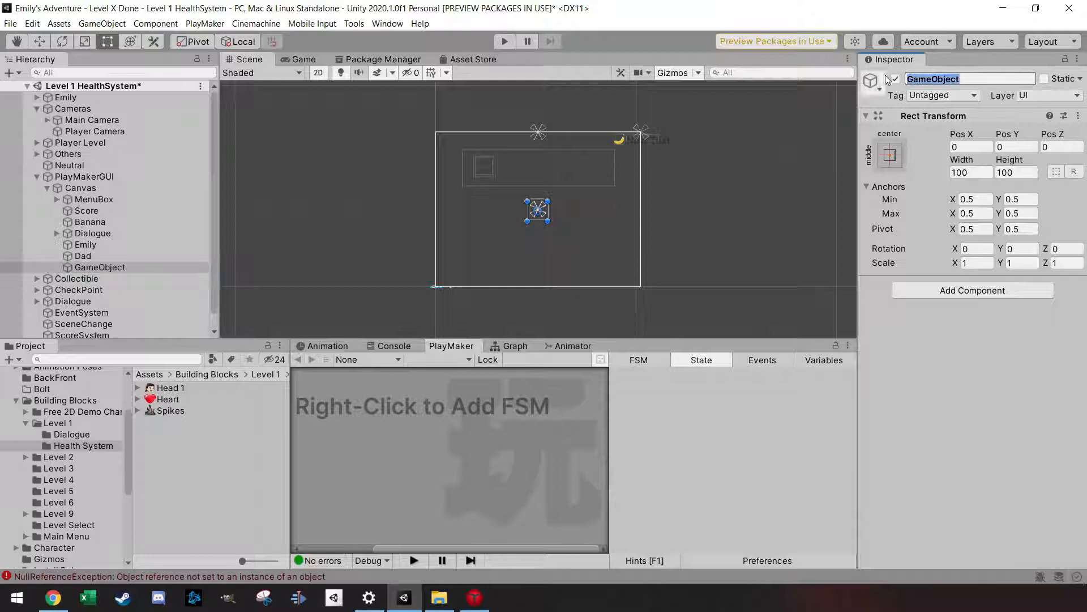
type("Health")
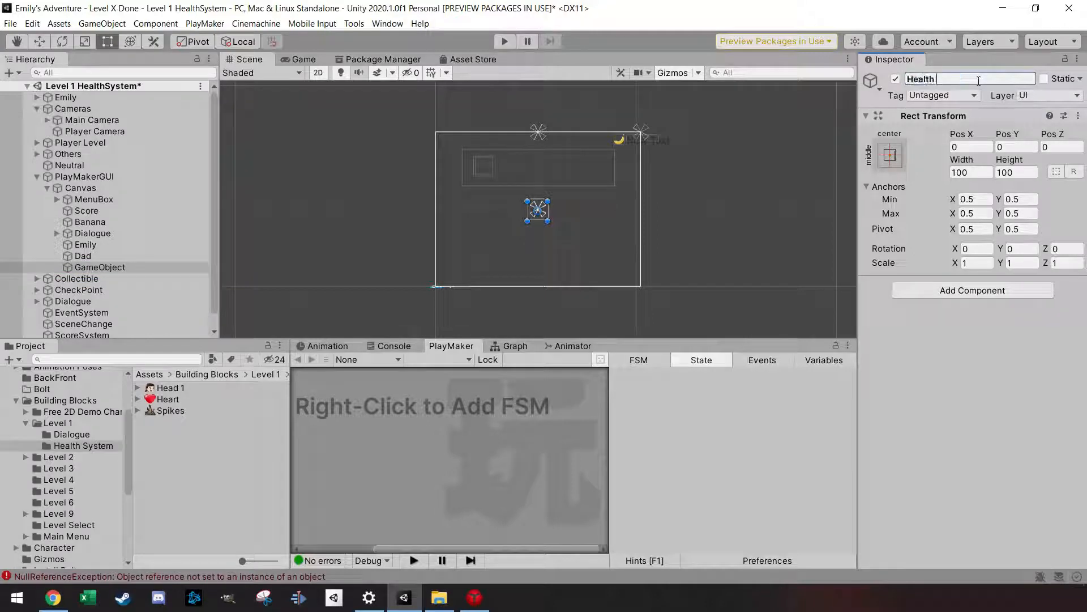
type(" Bar")
key("Return")
Step: Move Health Bar into the canvas's upper-left corner, at about X -448, Y 318, and set its anchor preset to top left
left_click(39, 42)
left_click_drag(545, 202, 458, 141)
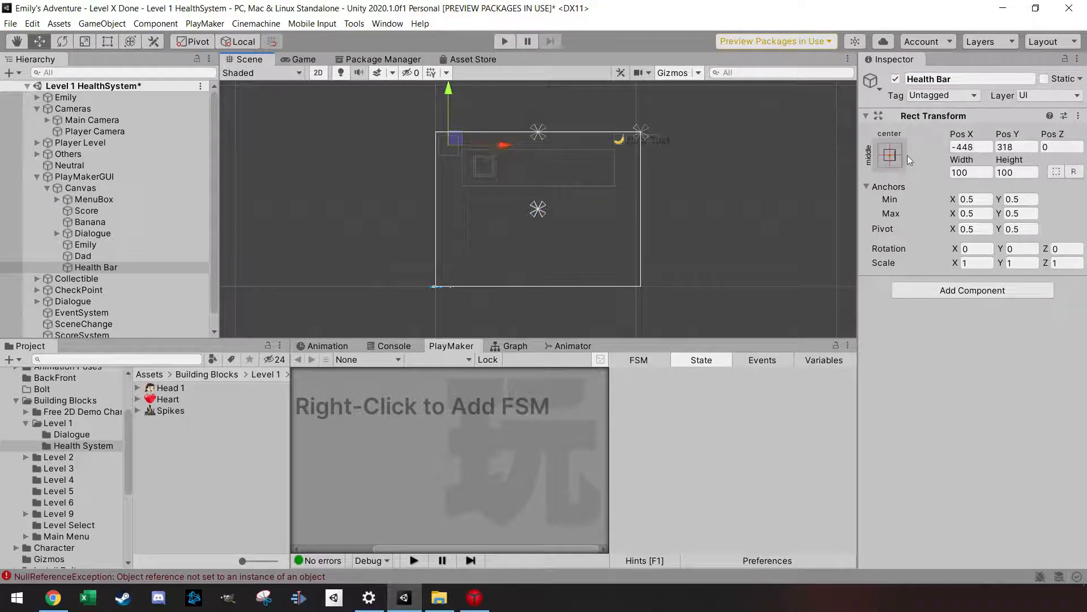
left_click(890, 155)
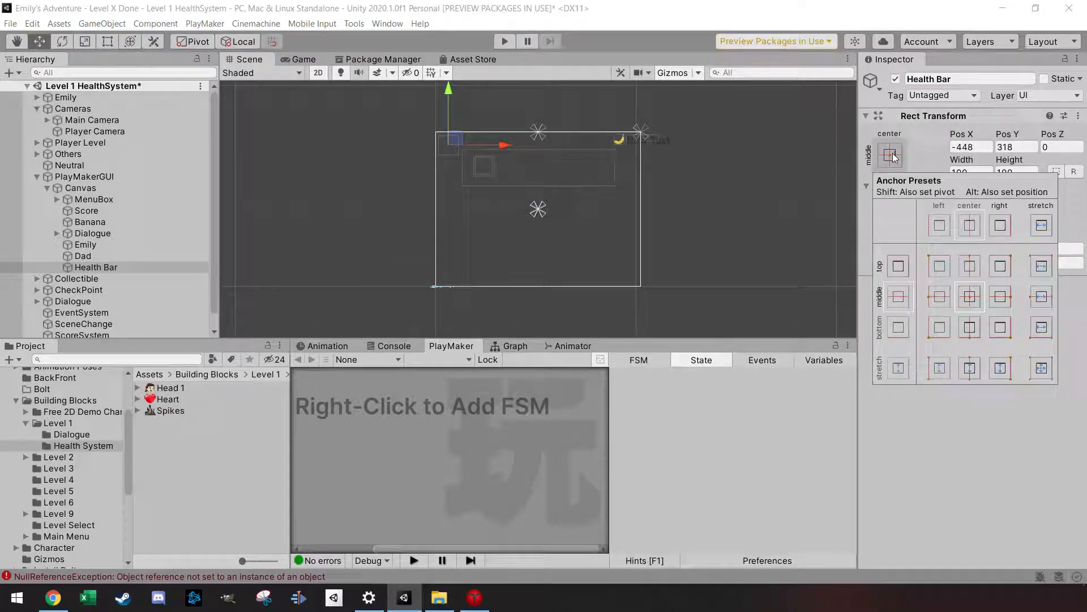
left_click(933, 266)
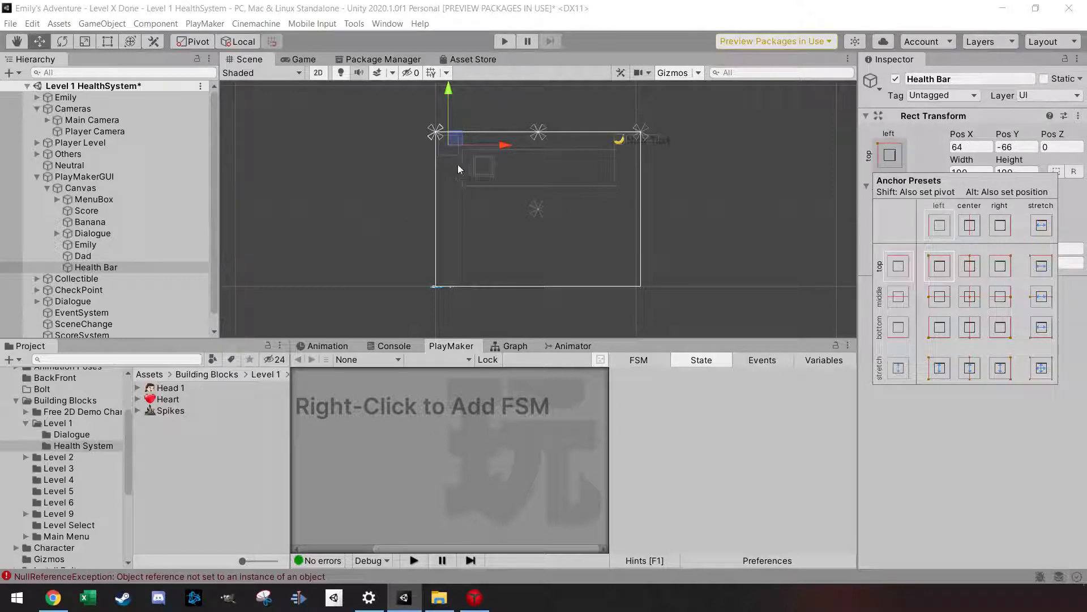
Step: Add a UI Image as a child of Health Bar and use the Head 1 sprite as its source image
left_click(101, 269)
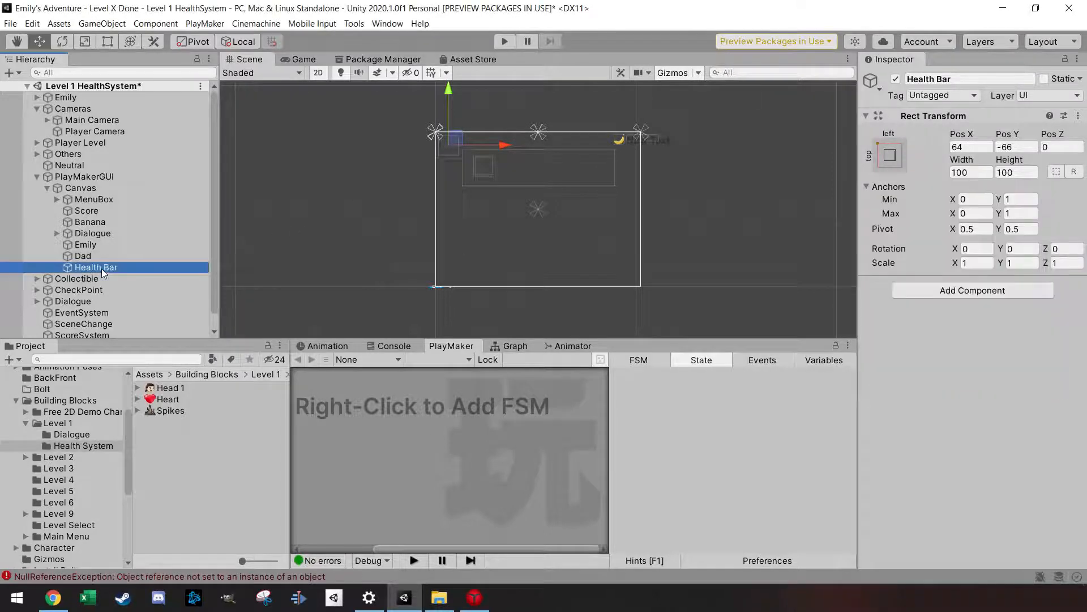
right_click(101, 267)
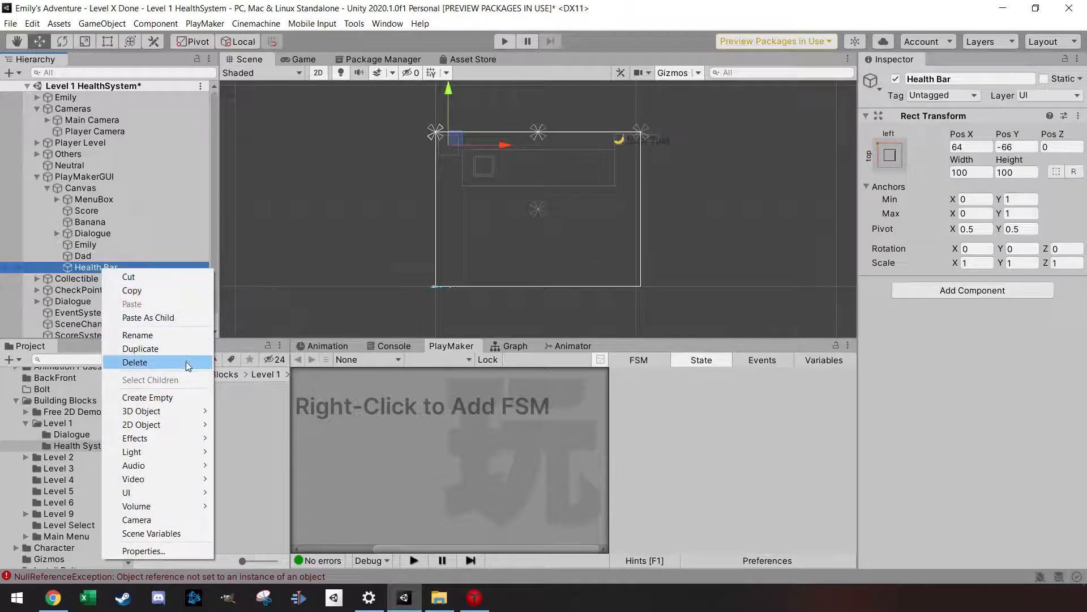
mouse_move(163, 490)
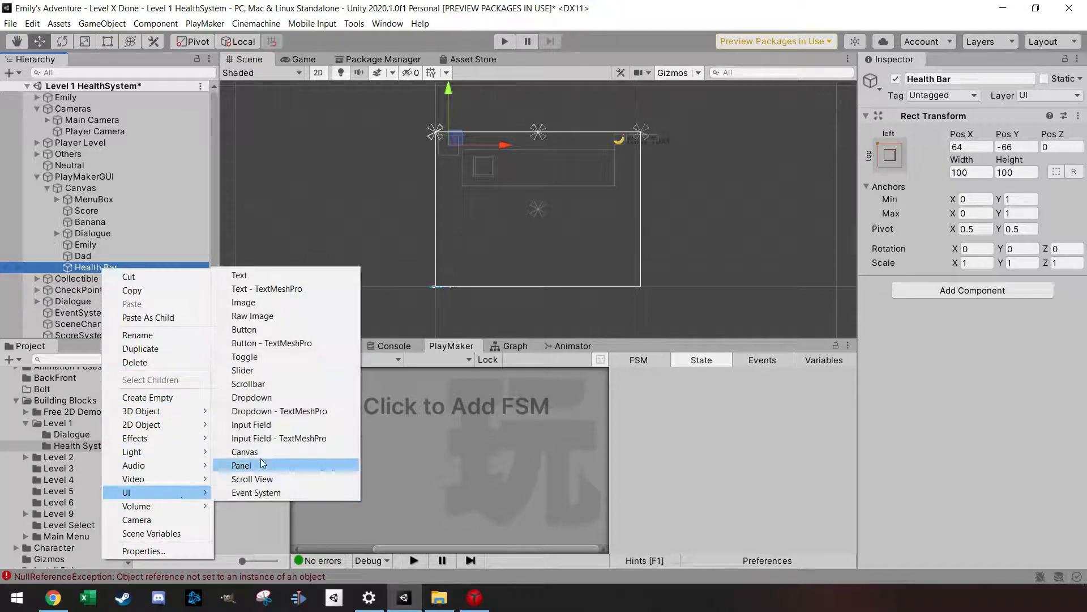
left_click(266, 302)
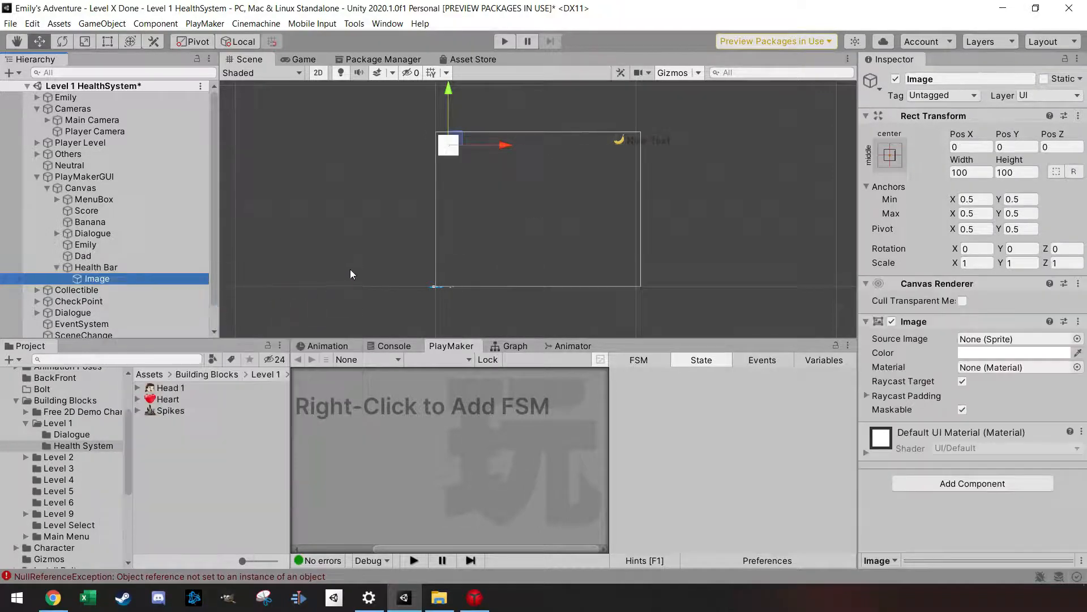
left_click_drag(168, 390, 999, 345)
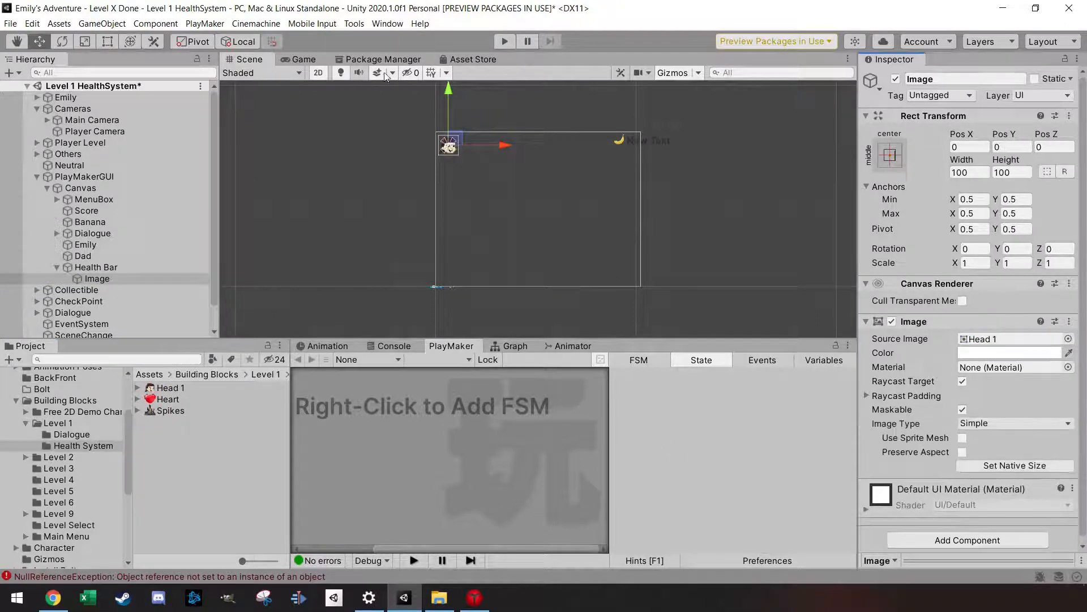
Step: Check the head image's placement in the game view and rename the image object to Player
left_click(309, 59)
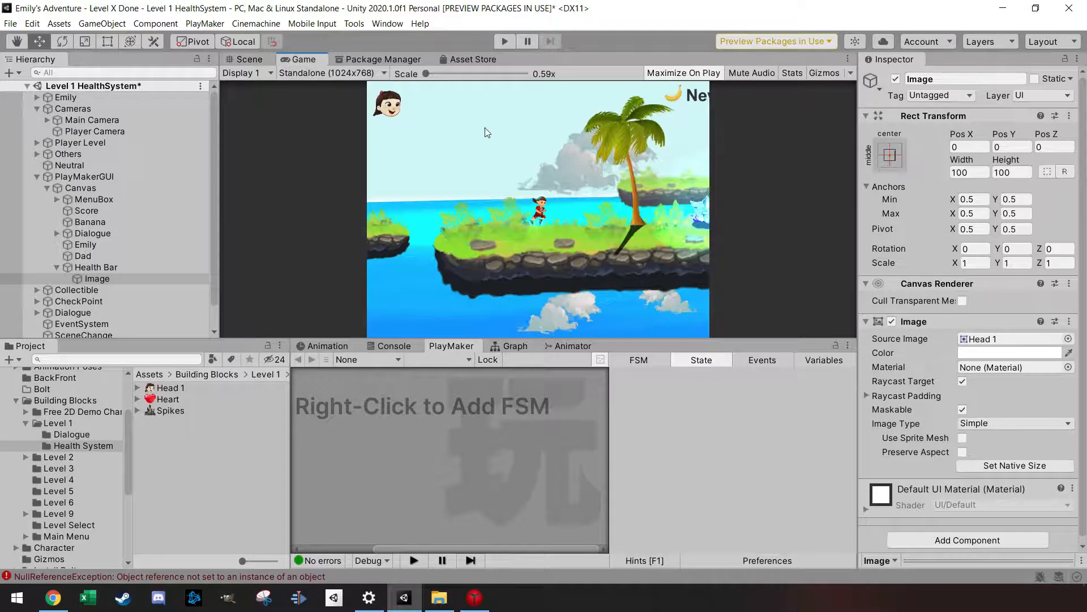
left_click(250, 59)
left_click(300, 59)
left_click(260, 62)
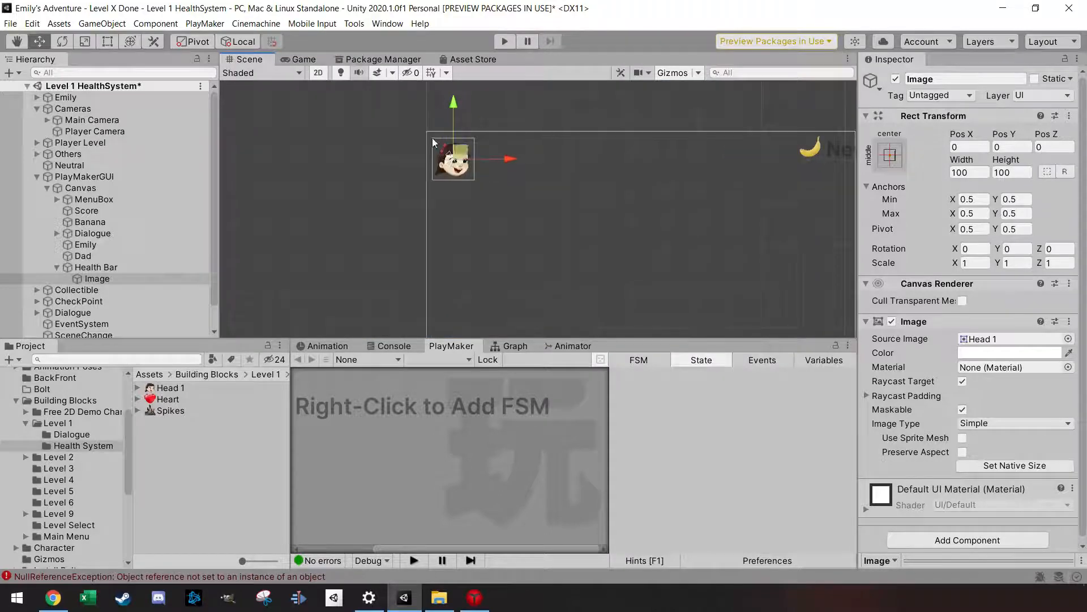
left_click(321, 59)
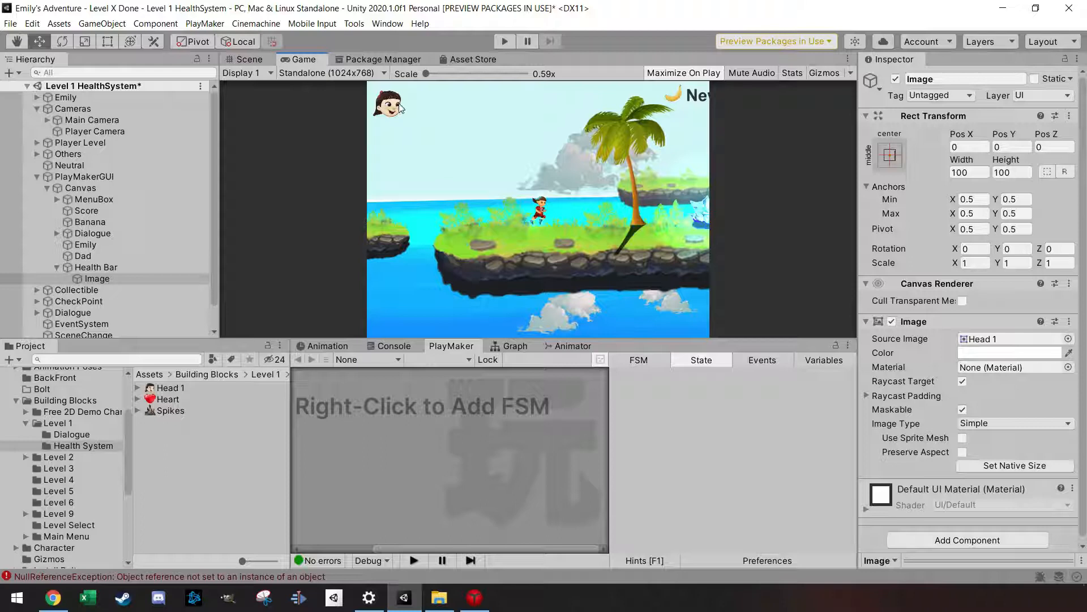
left_click(249, 59)
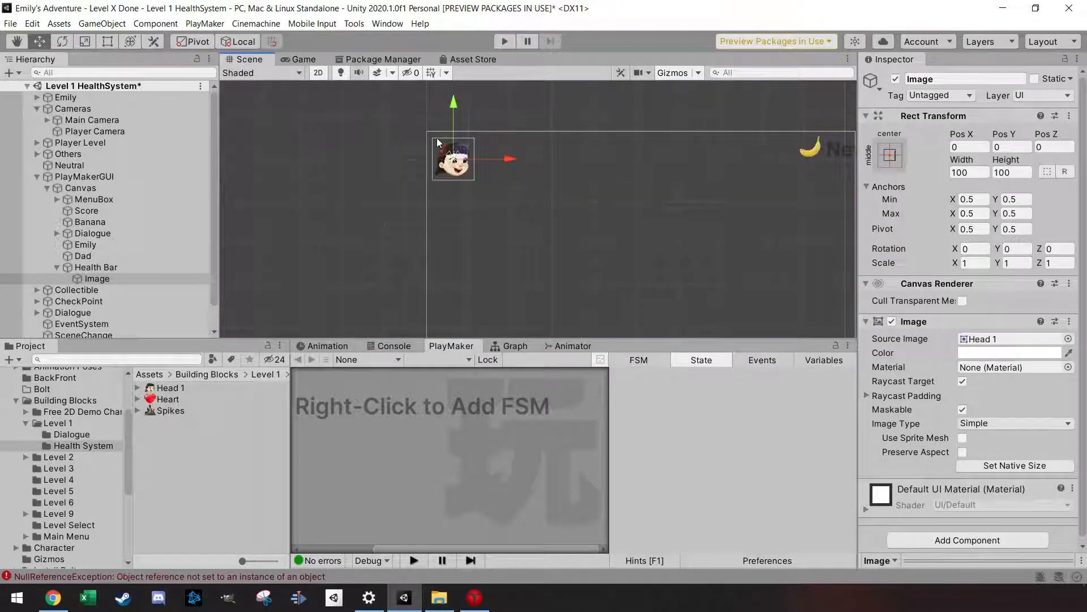
left_click(155, 278)
left_click(915, 79)
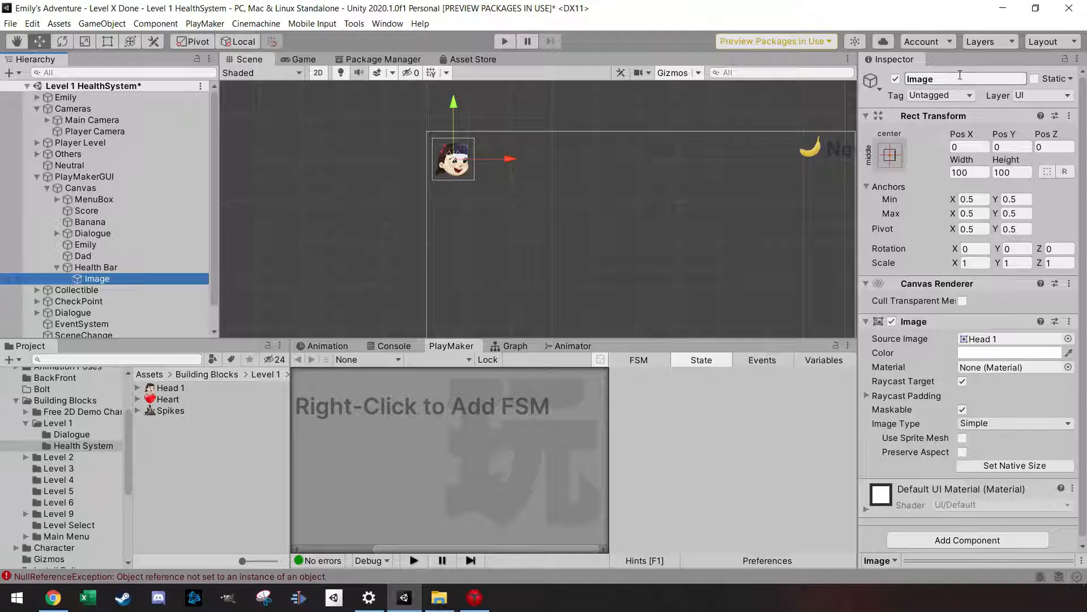
type("Player")
key("Return")
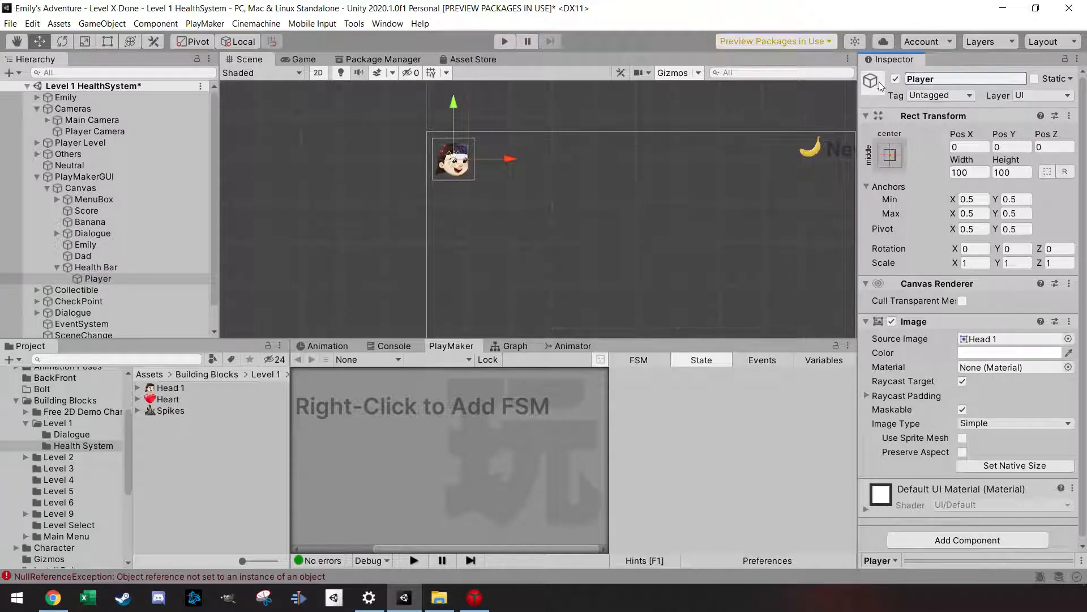
Step: Duplicate the Player image, place the copy beside it at about X 106, and assign it the Heart sprite
left_click(97, 280)
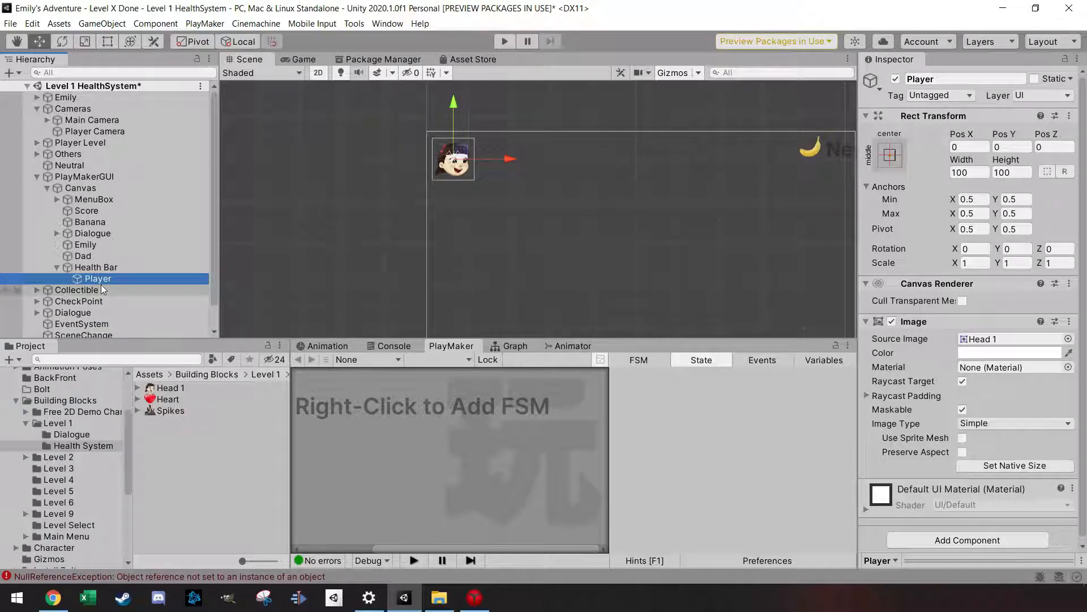
key("ctrl+d")
left_click_drag(496, 162, 539, 162)
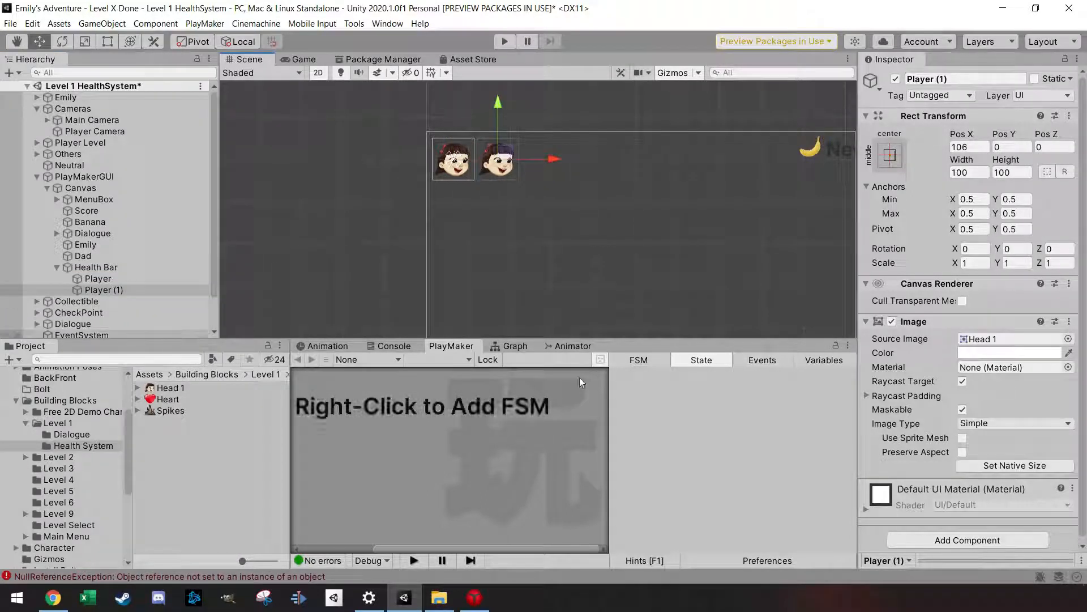
left_click_drag(165, 400, 1006, 343)
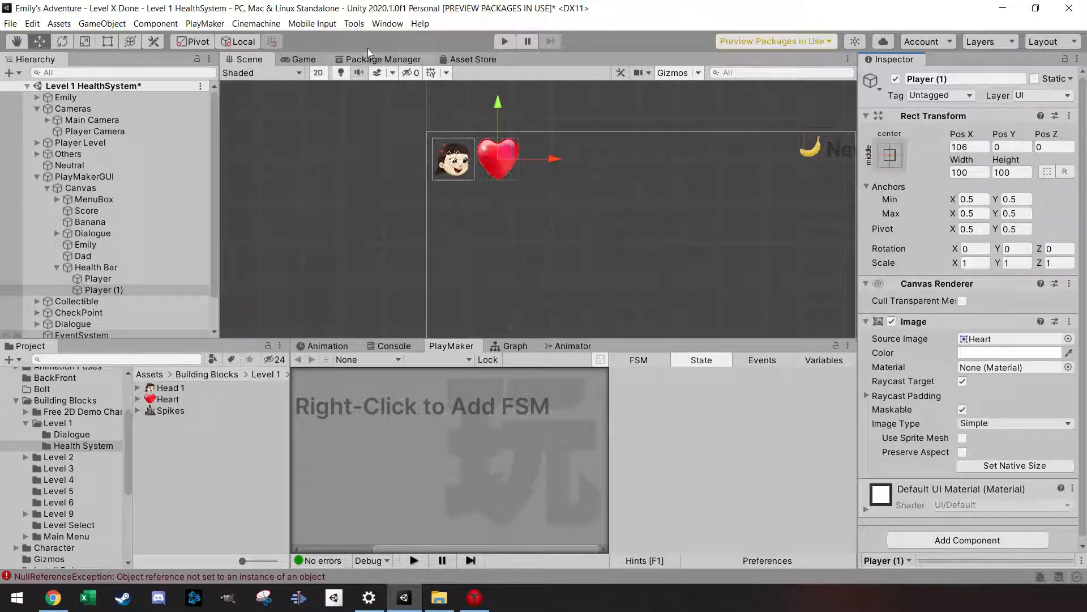
left_click(297, 59)
left_click(259, 60)
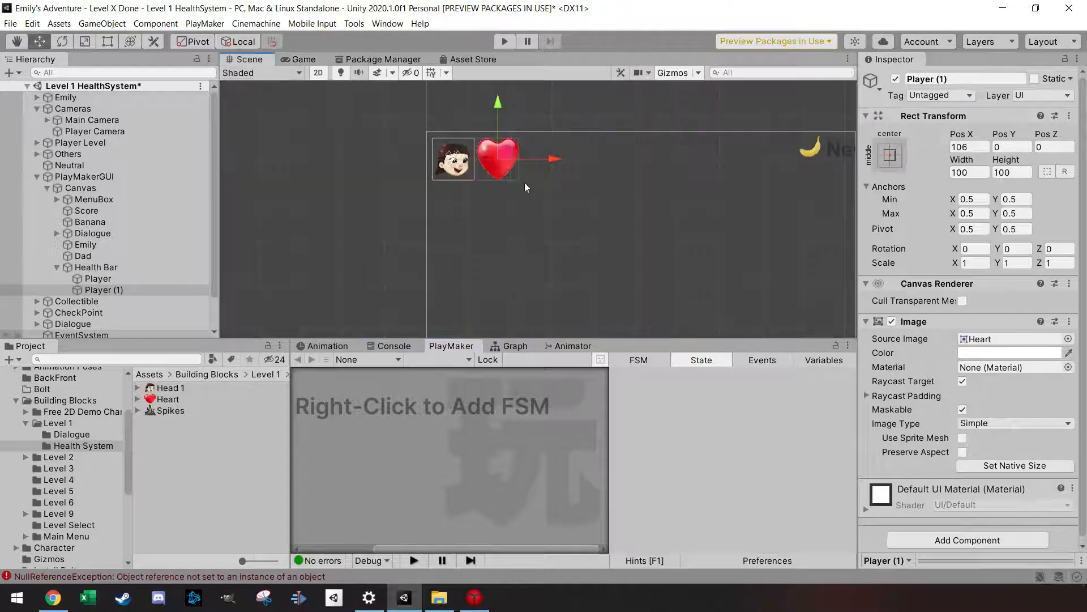
Step: Try a scale of 0.3 in X and Y on the heart image
left_click(971, 262)
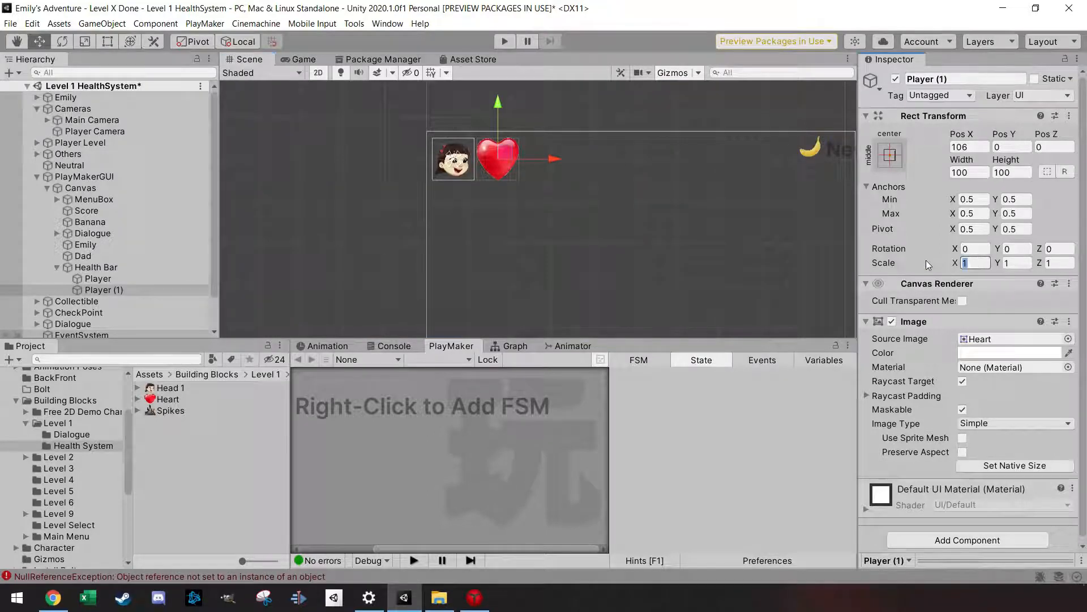
type("0.3")
key("Tab")
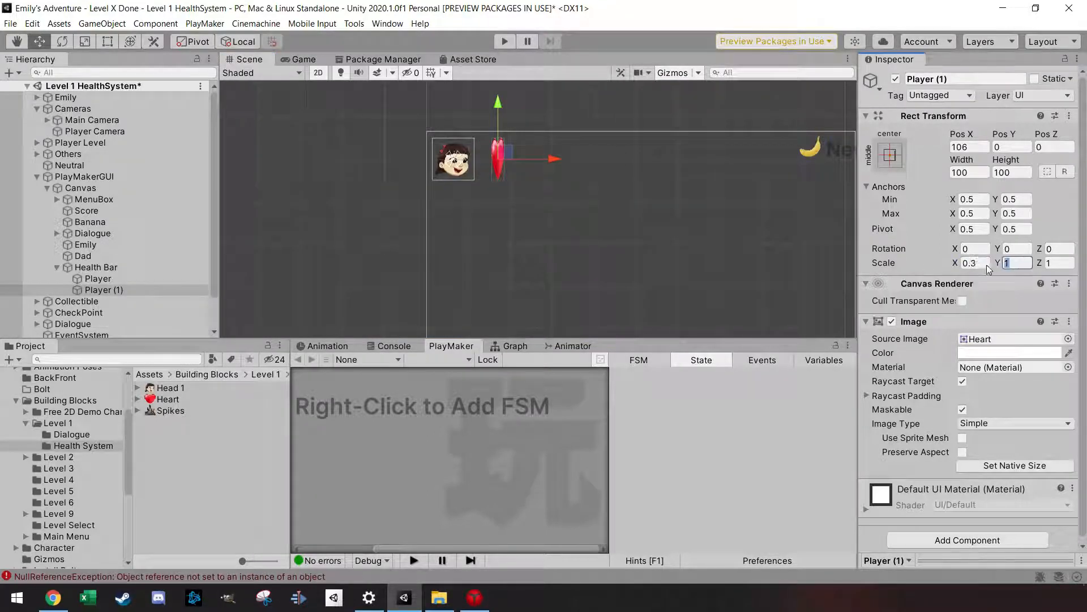
type("0.3")
Step: Set the heart image's scale to 0.5 in X and Y and check its size in the game view
left_click(975, 263)
type("0.5")
key("Tab")
type("0.5")
left_click(306, 60)
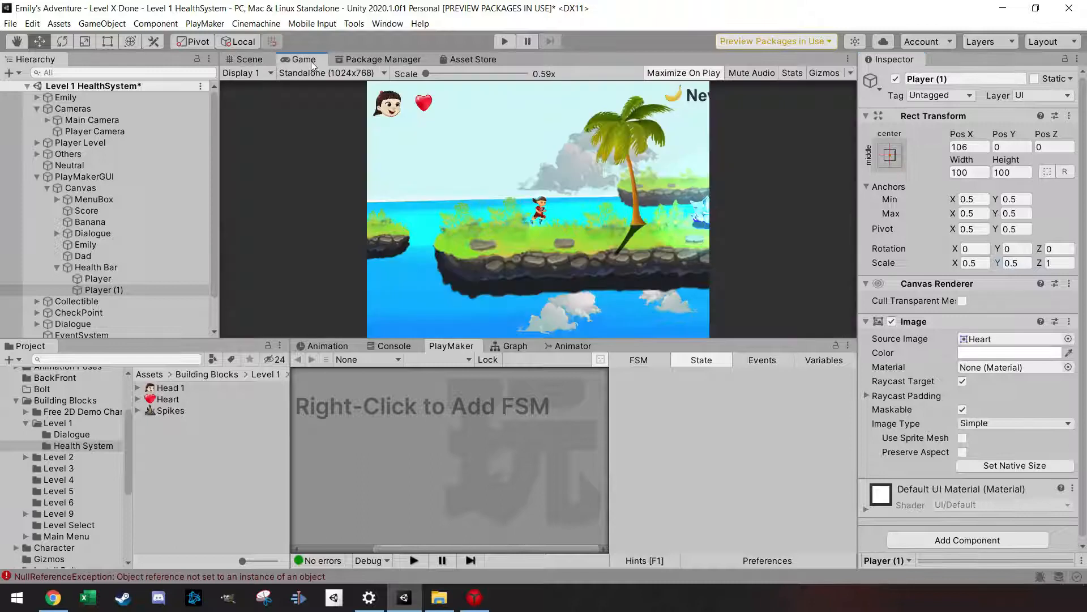
left_click(249, 59)
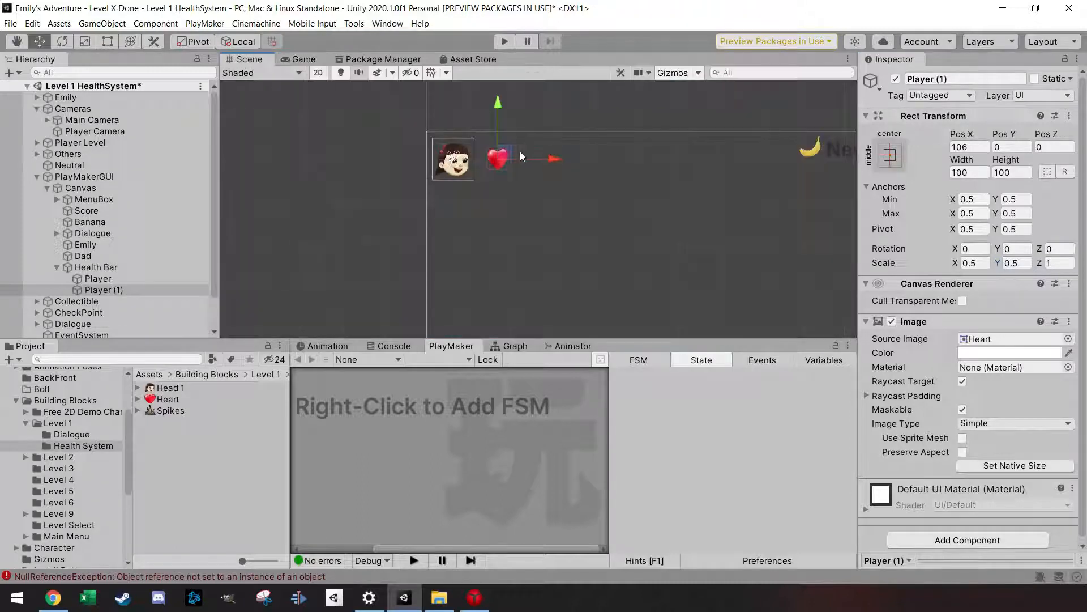
Step: Move the heart image closer to the head, at about X 87, Y -5, and rename it Heart
left_click_drag(504, 154, 496, 156)
left_click(106, 291)
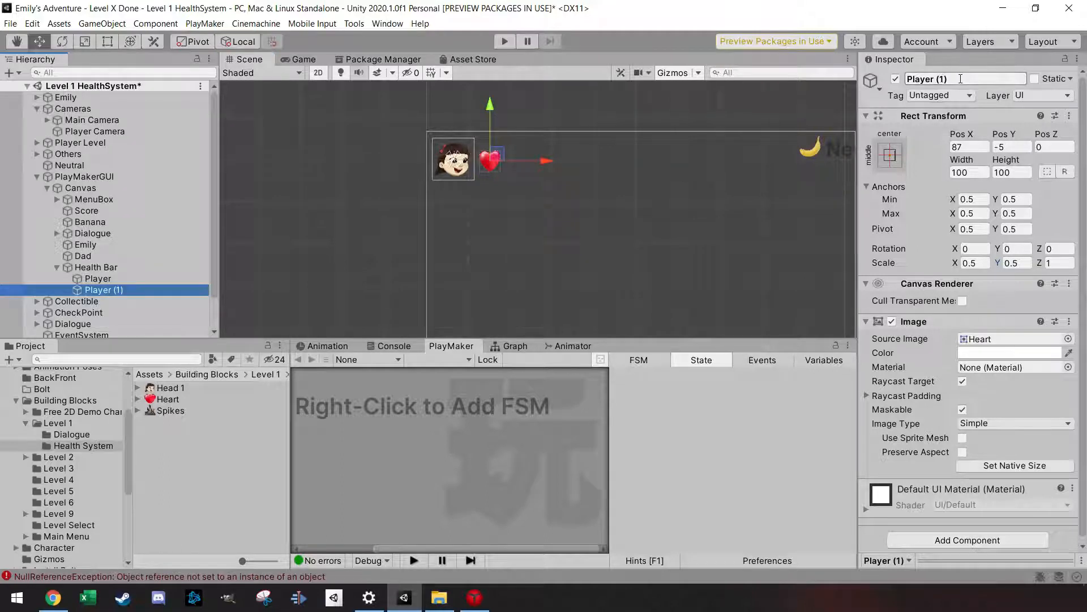
left_click(961, 79)
type("Hear")
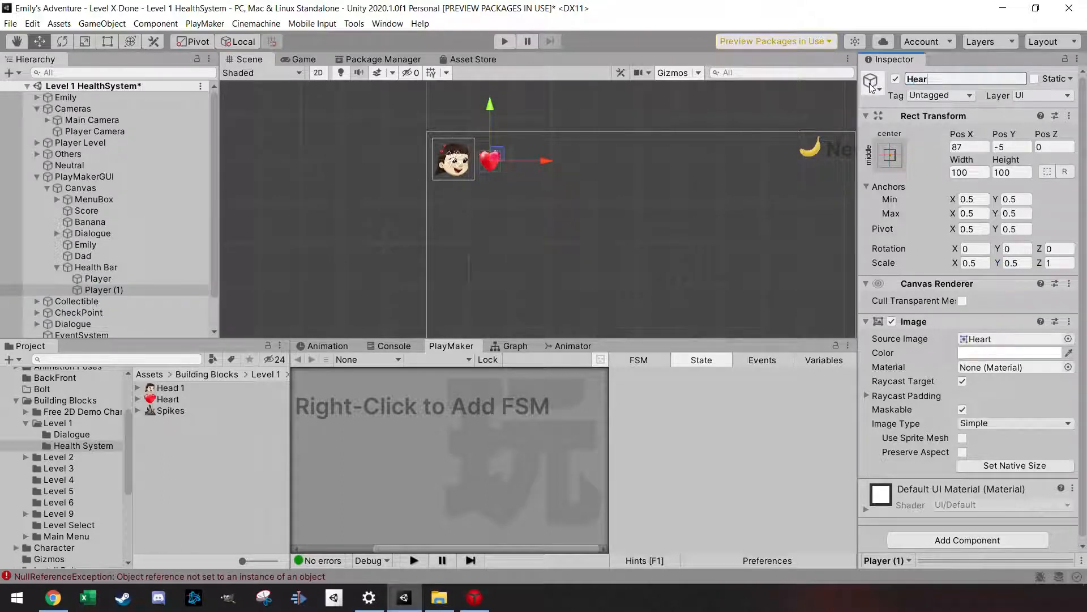
type("t")
key("Return")
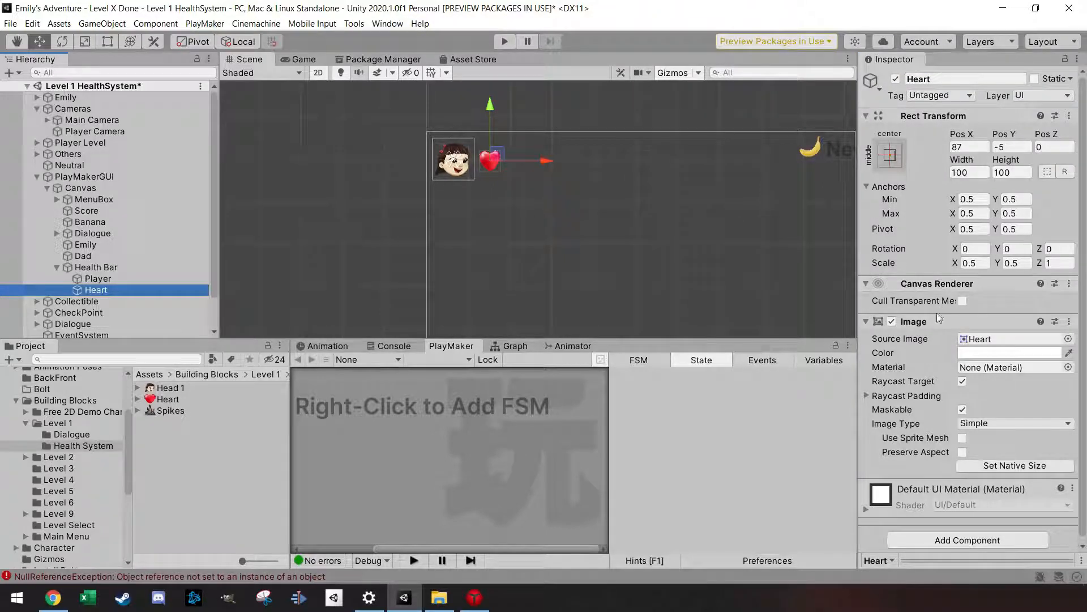
Step: Add a Canvas Group component to the Heart image
left_click(961, 540)
type("ca")
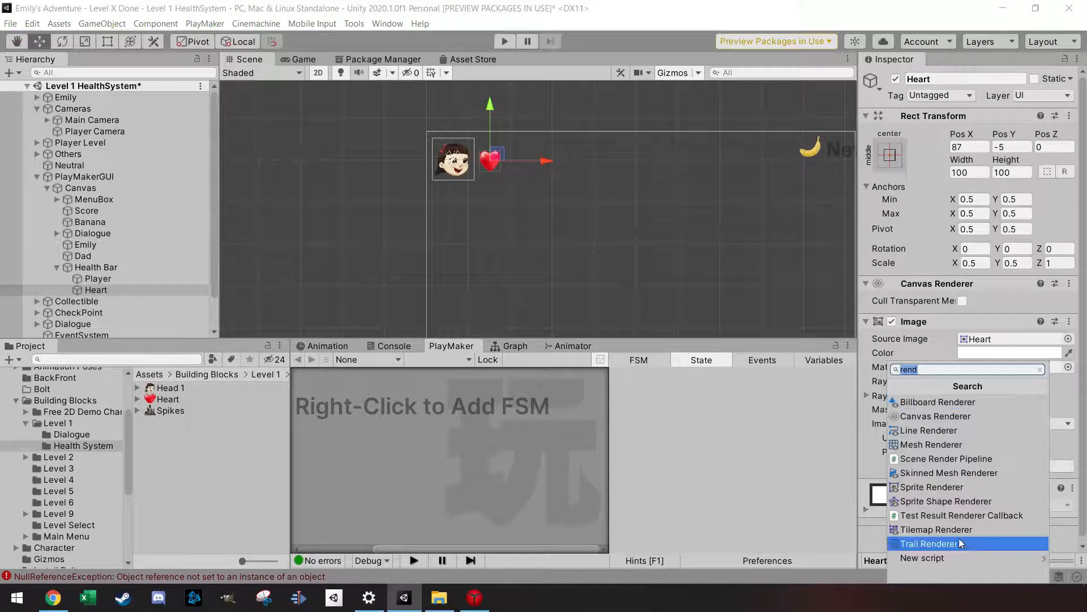
type("n")
left_click(929, 416)
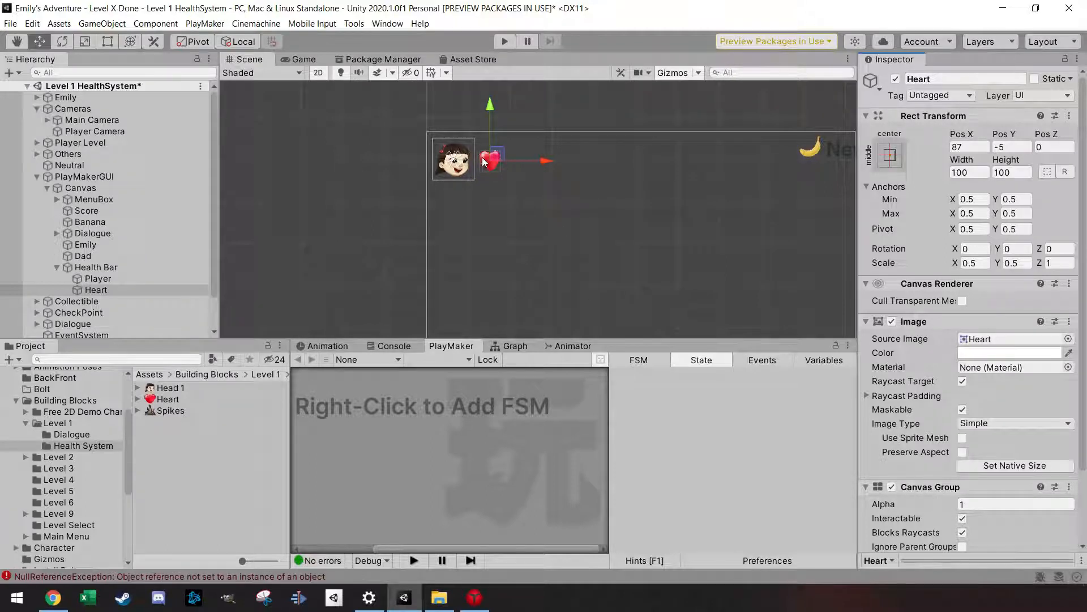
Step: Duplicate the Heart image four times, spacing the copies in a row at about X 148, 209, 268 and 327, Y -5
left_click(124, 289)
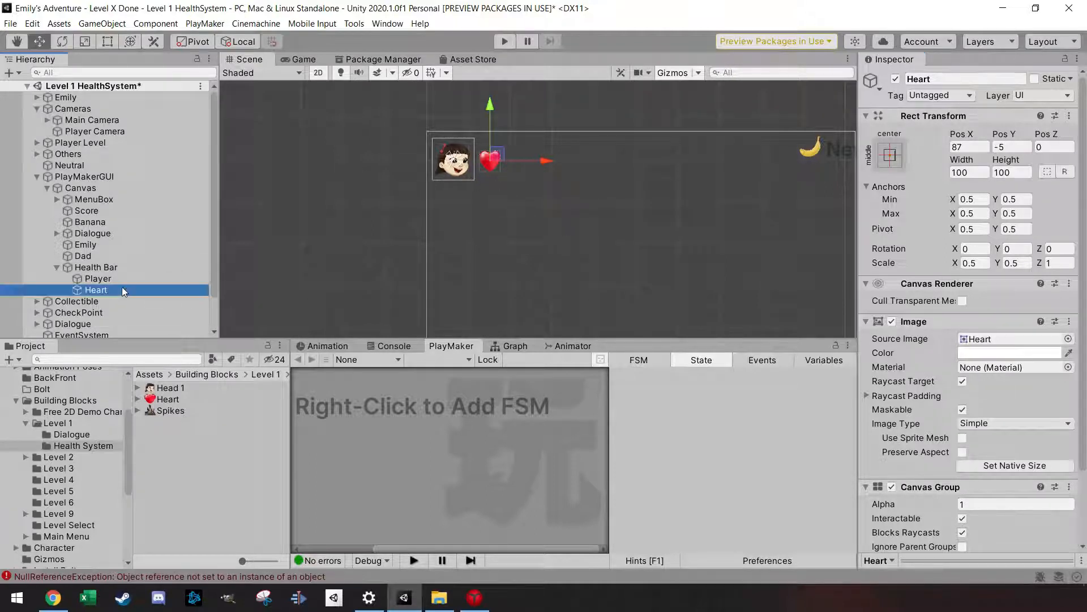
key("ctrl+d")
left_click_drag(513, 161, 566, 158)
key("ctrl+d")
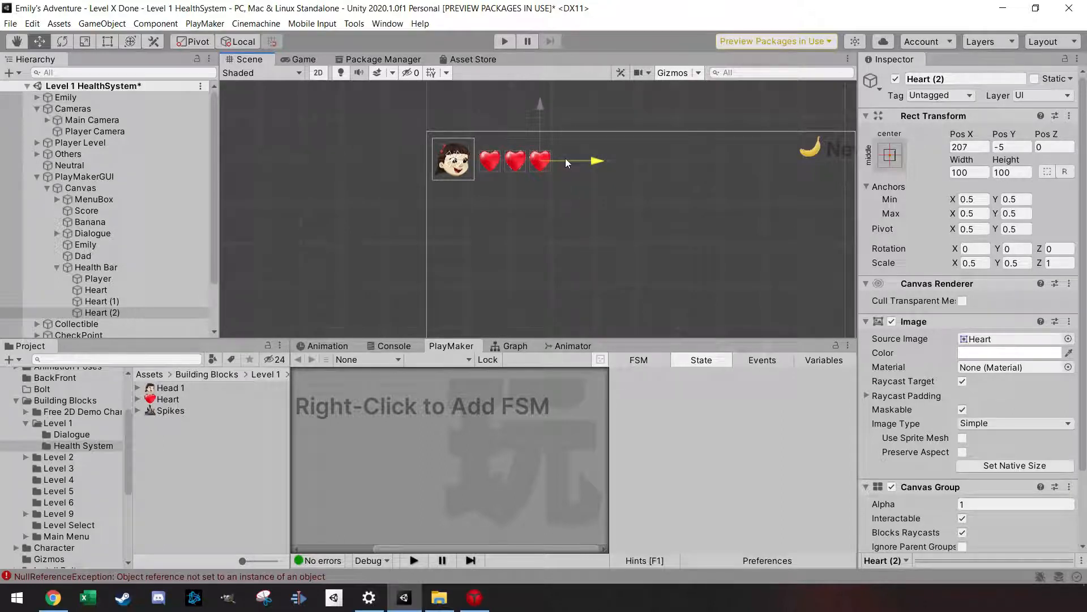
key("ctrl+d")
left_click_drag(569, 157, 598, 159)
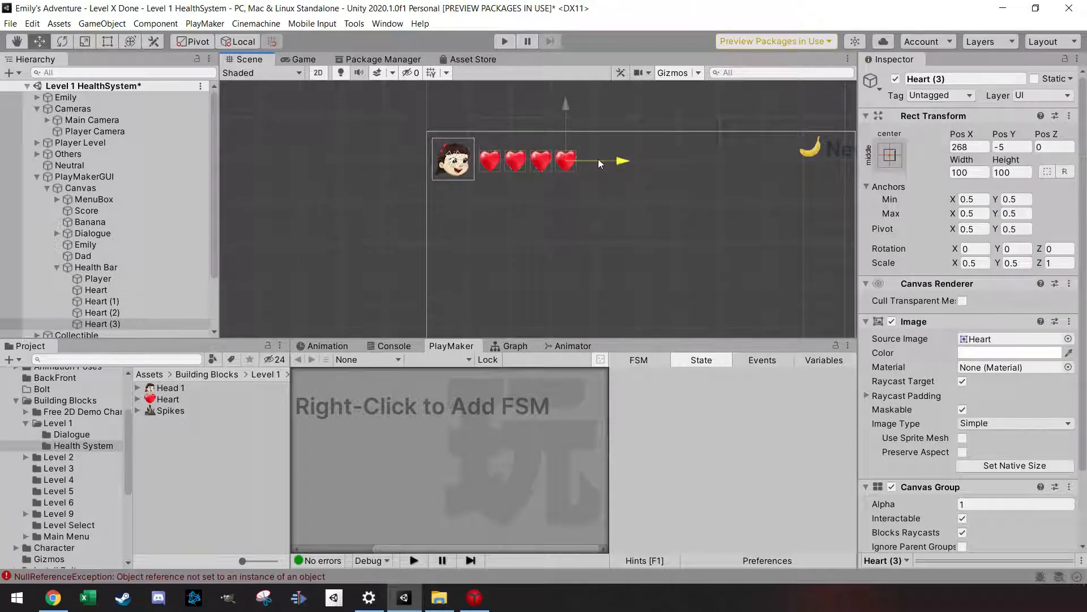
key("ctrl+d")
left_click(630, 159)
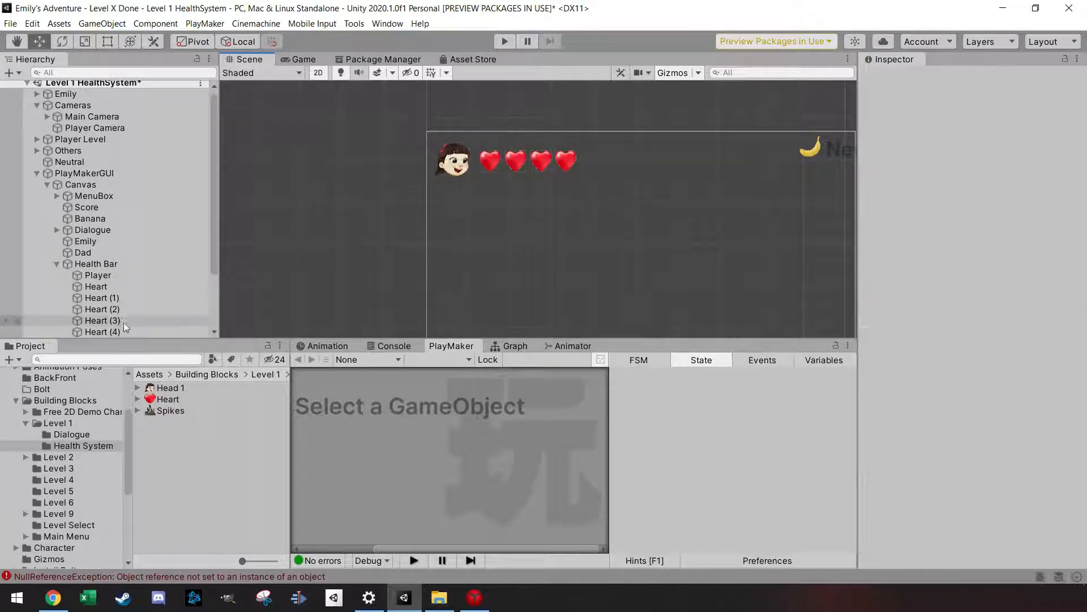
scroll(129, 334, "down", 3)
left_click(114, 289)
left_click_drag(596, 162, 620, 163)
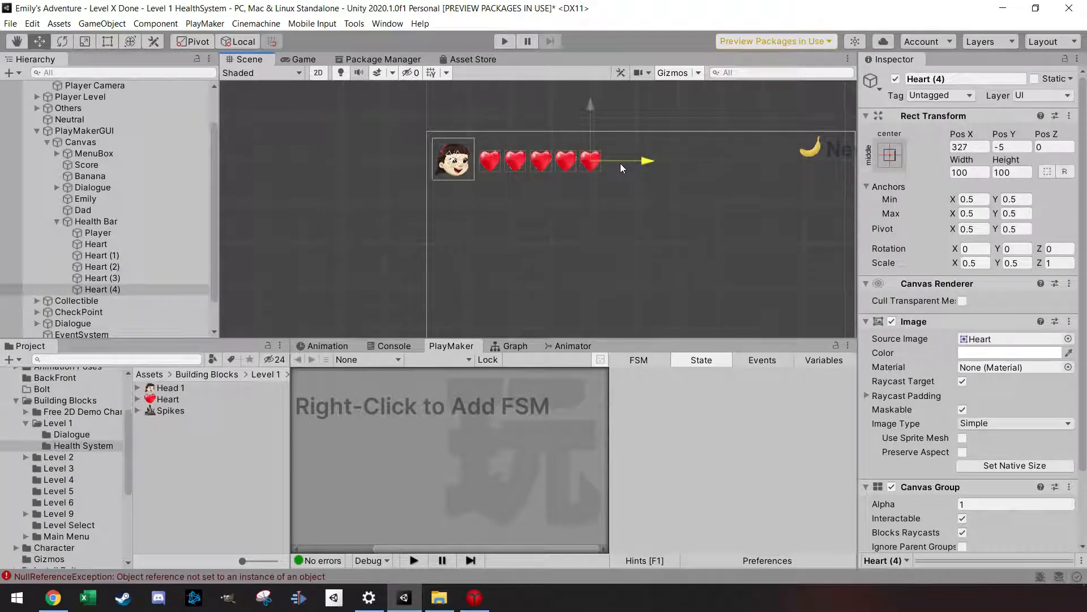
Step: Rename the first two heart images in the Health Bar as Heart1 and Heart2
left_click(108, 248)
left_click(941, 79)
left_click(942, 79)
type("1")
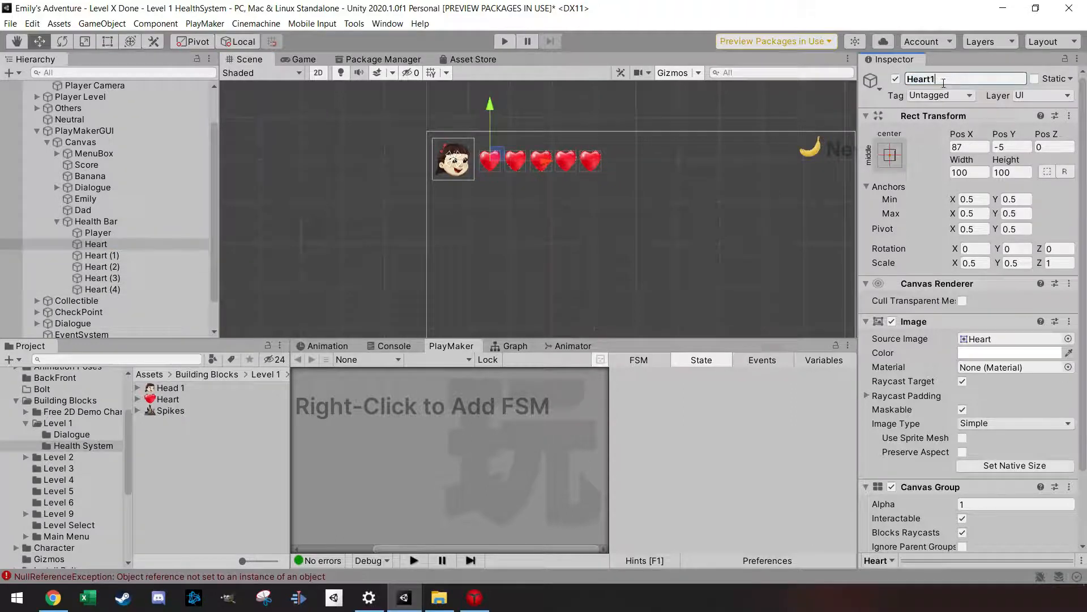
key("Return")
left_click(107, 255)
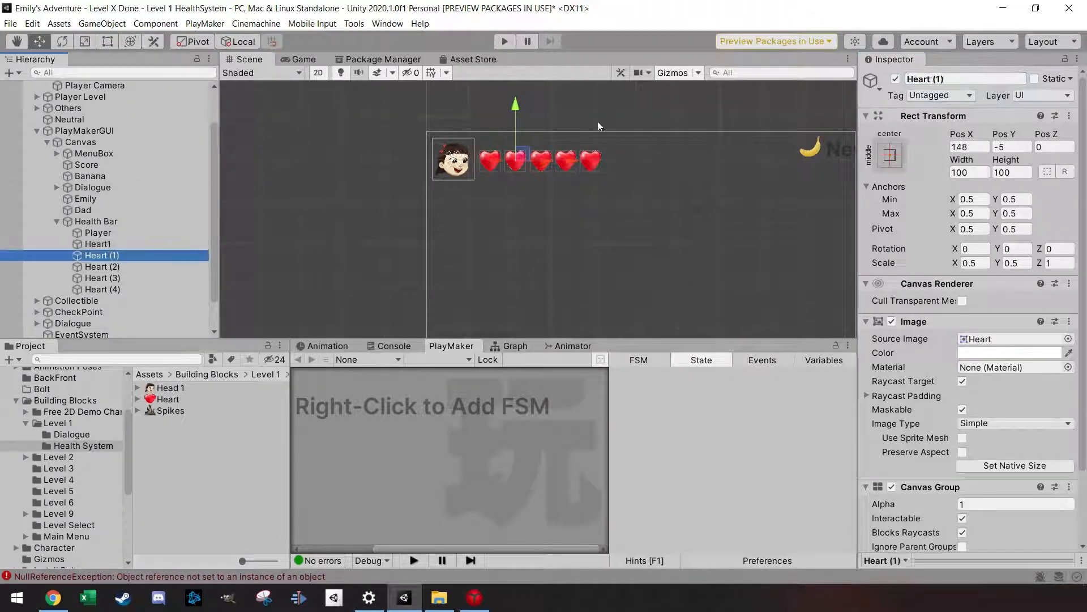
double_click(937, 79)
type("2")
key("Return")
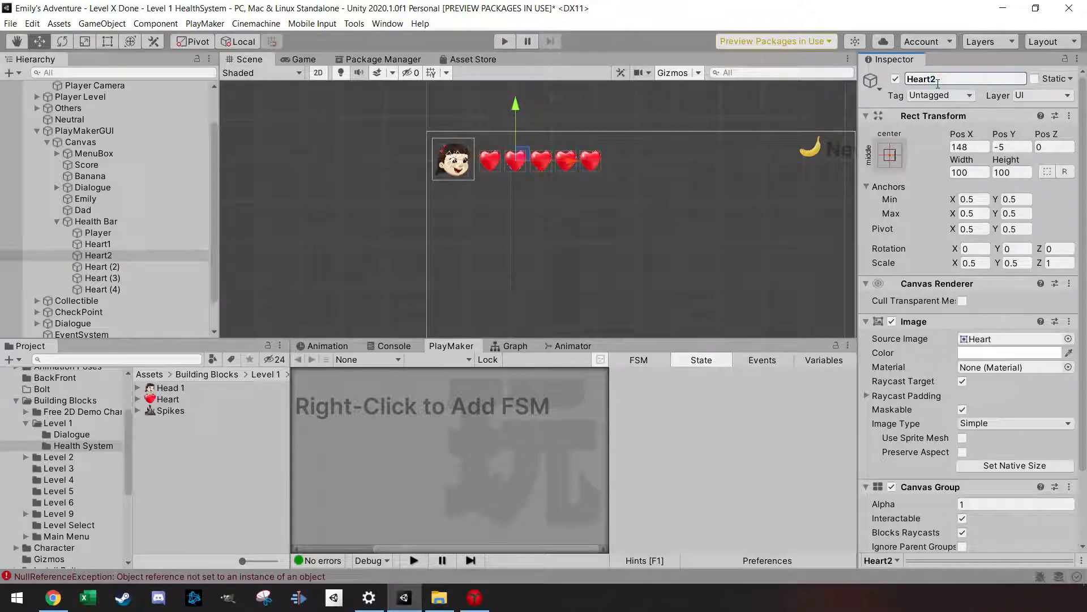
Step: Rename the remaining three heart images in the Health Bar as Heart3, Heart4 and Heart5
left_click(122, 266)
double_click(937, 79)
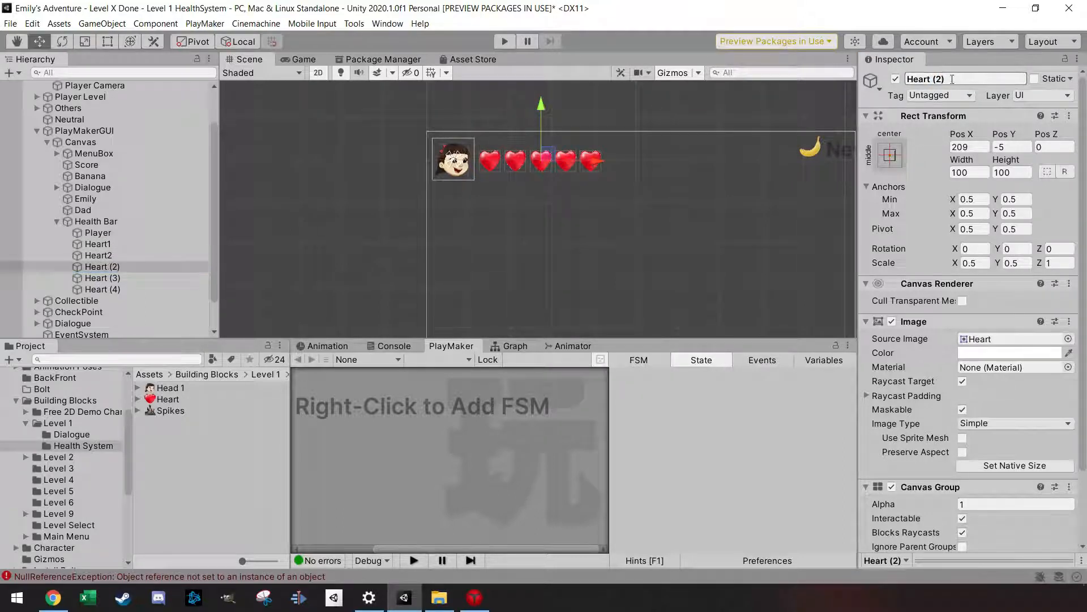
type("3")
key("Return")
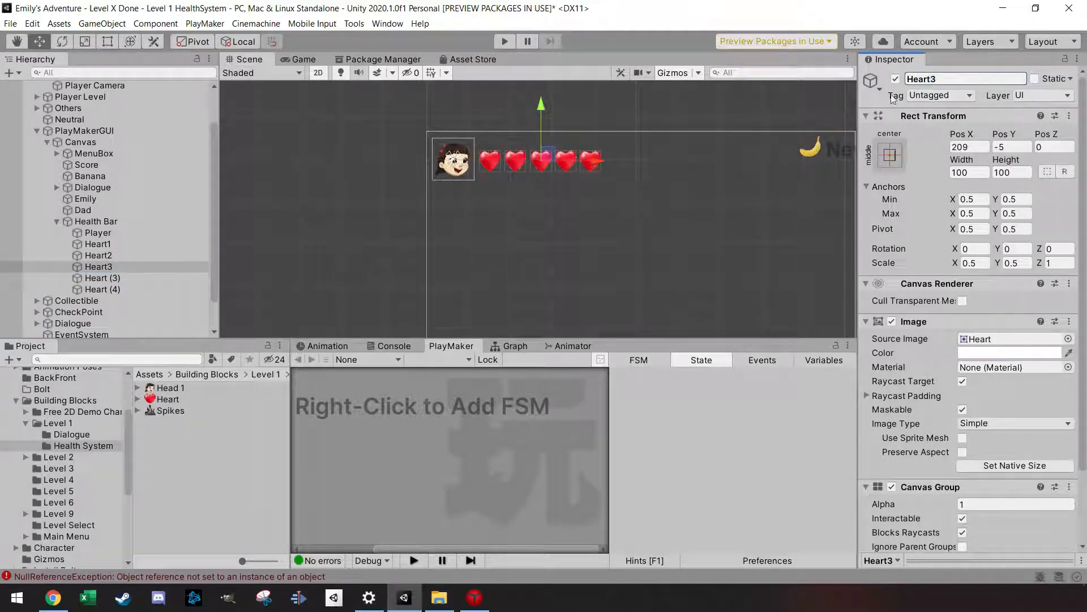
left_click(128, 277)
double_click(937, 80)
type("4")
key("Return")
left_click(102, 290)
double_click(936, 79)
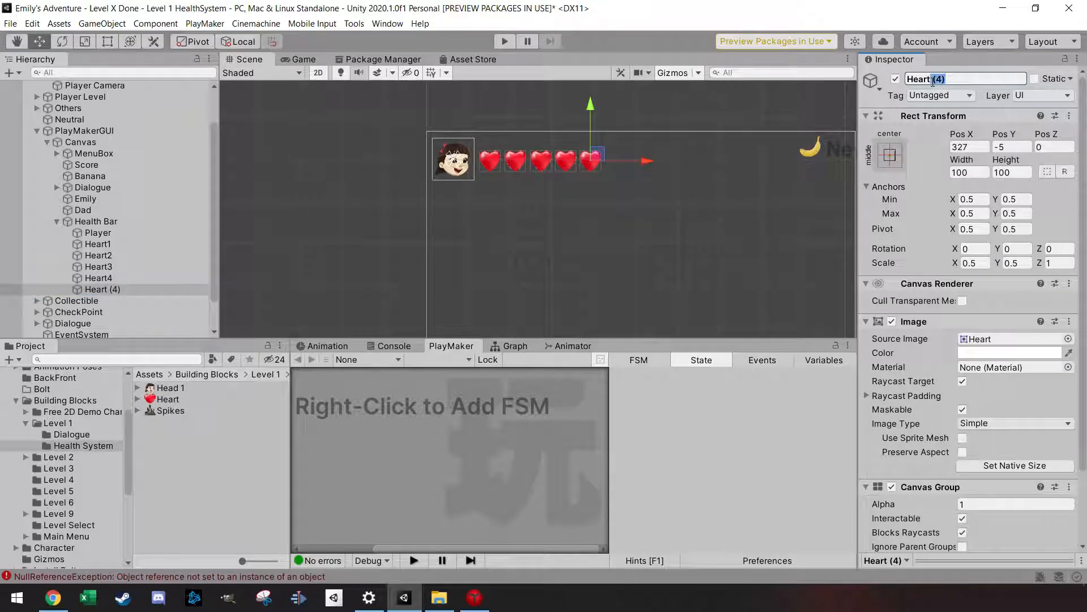
type("5")
key("Return")
Step: Check the row of hearts beside the head in the game view
left_click(301, 59)
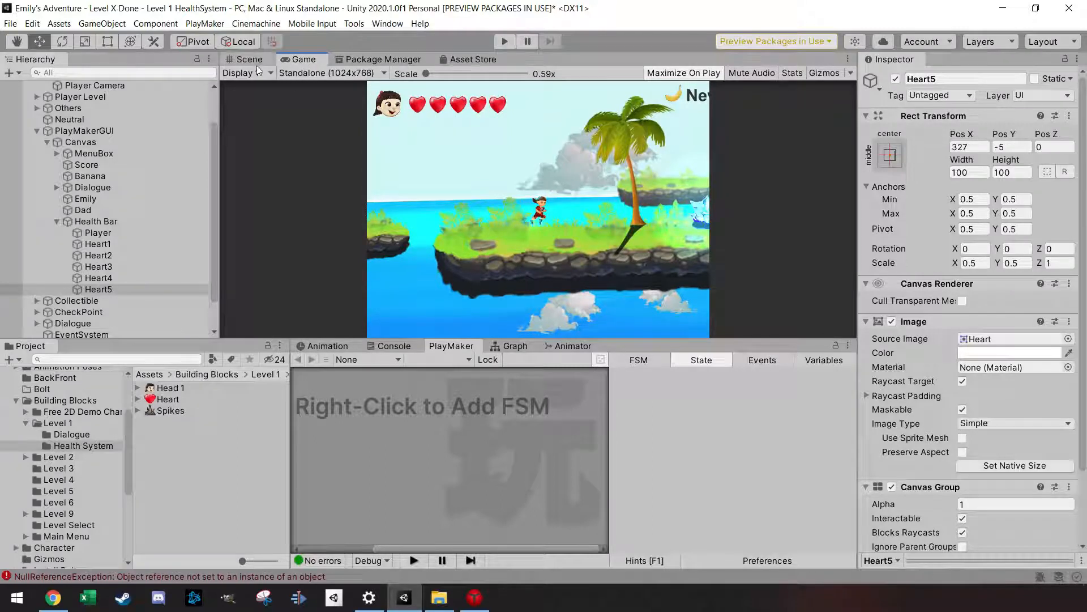
left_click(255, 60)
left_click(302, 59)
left_click(37, 131)
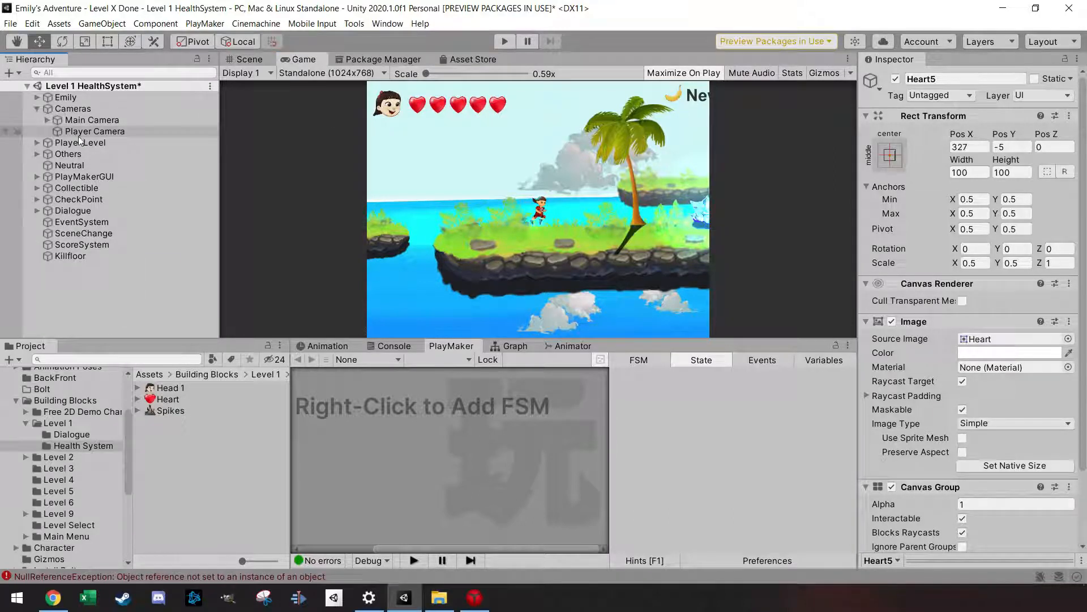
left_click(37, 176)
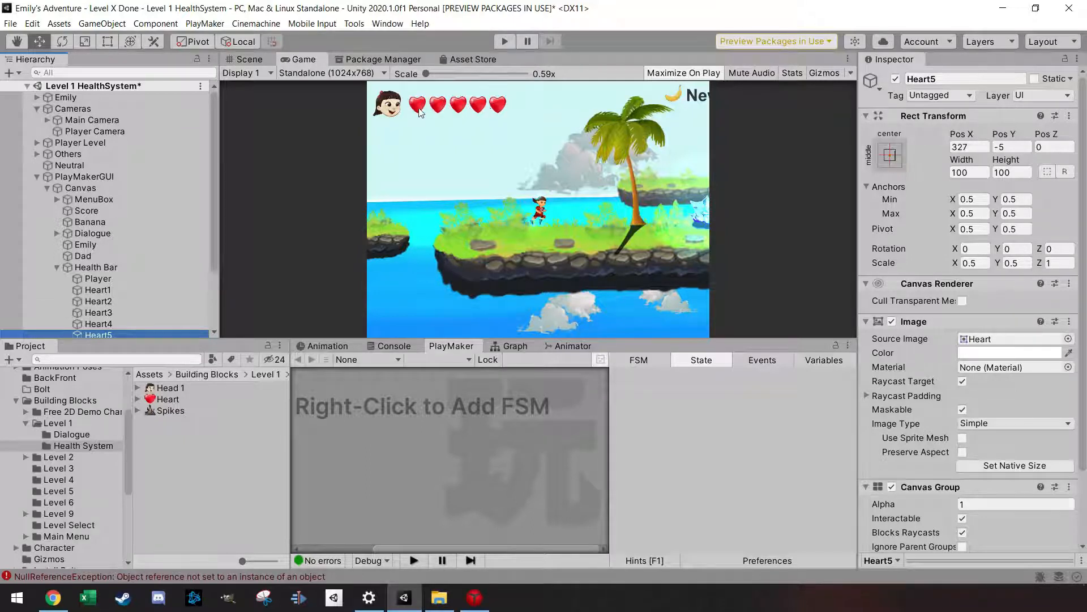
Step: Add a PlayMaker FSM to the Emily object and name it Health
left_click(37, 109)
left_click(37, 153)
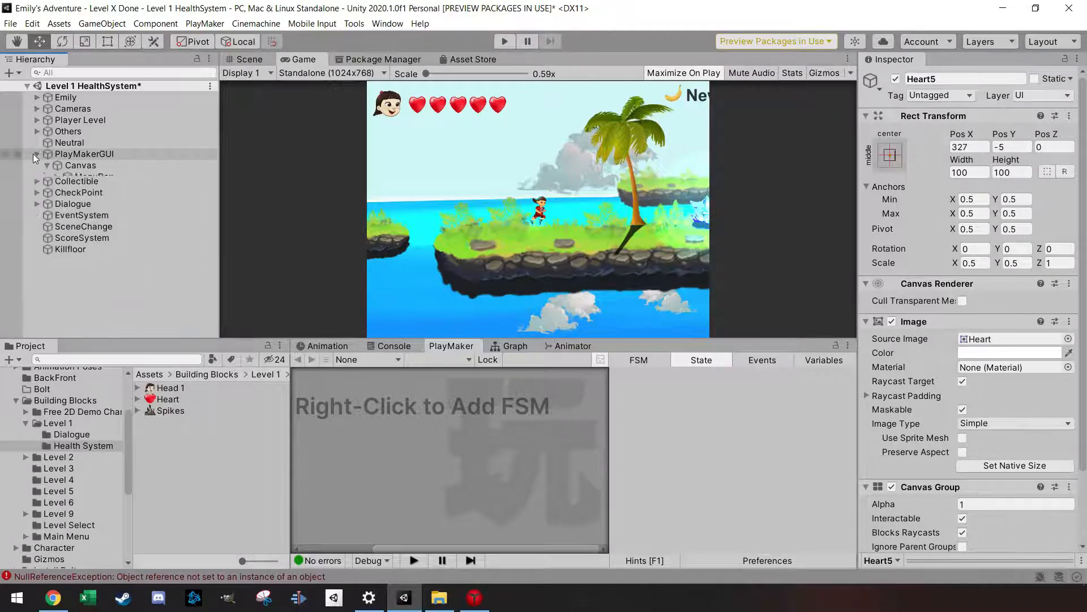
left_click(68, 100)
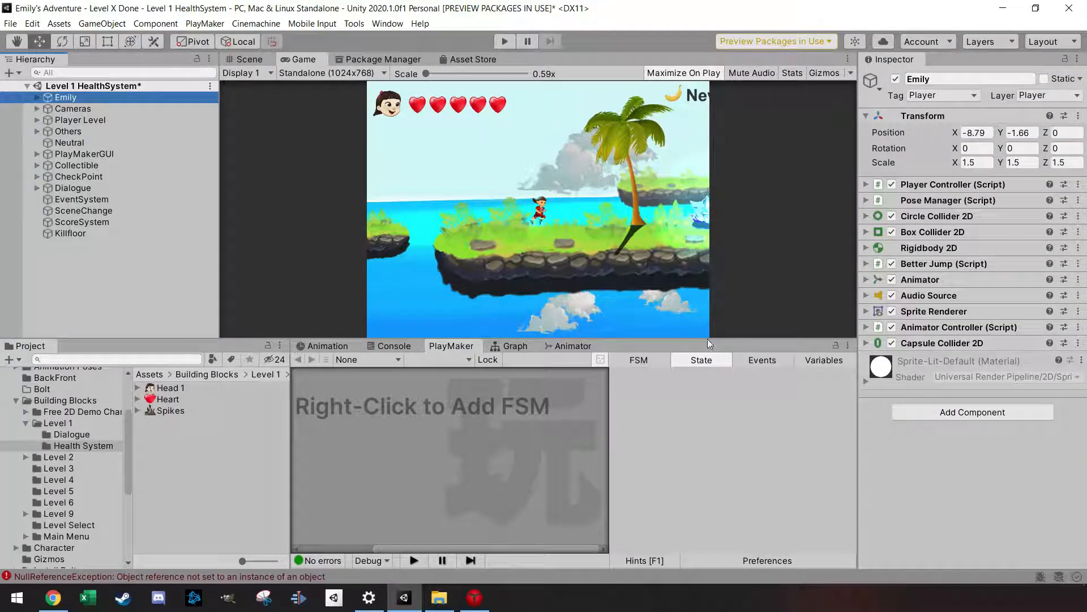
right_click(409, 410)
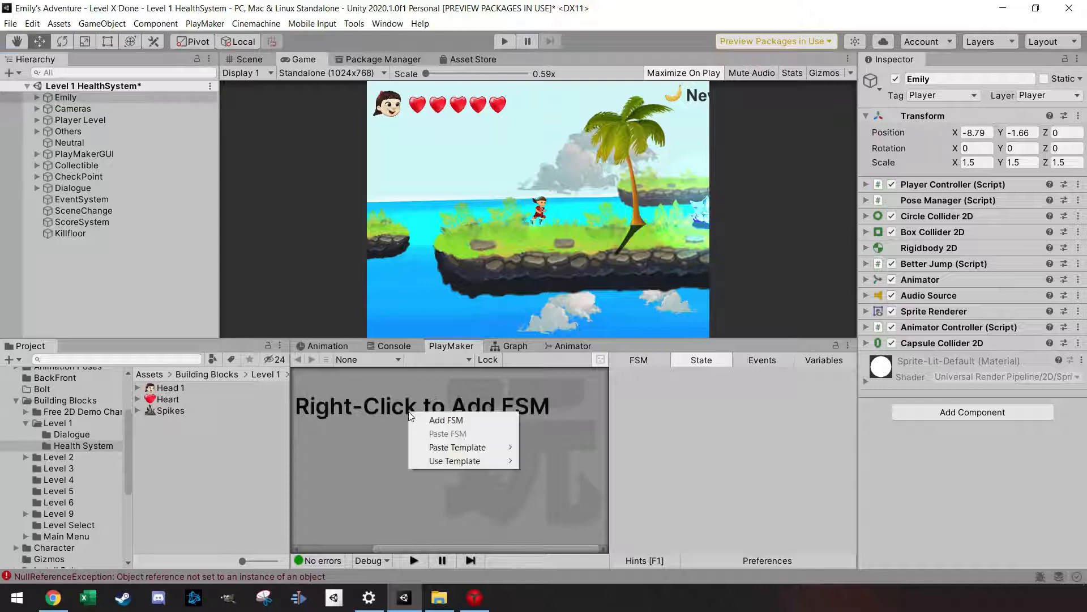
left_click(439, 419)
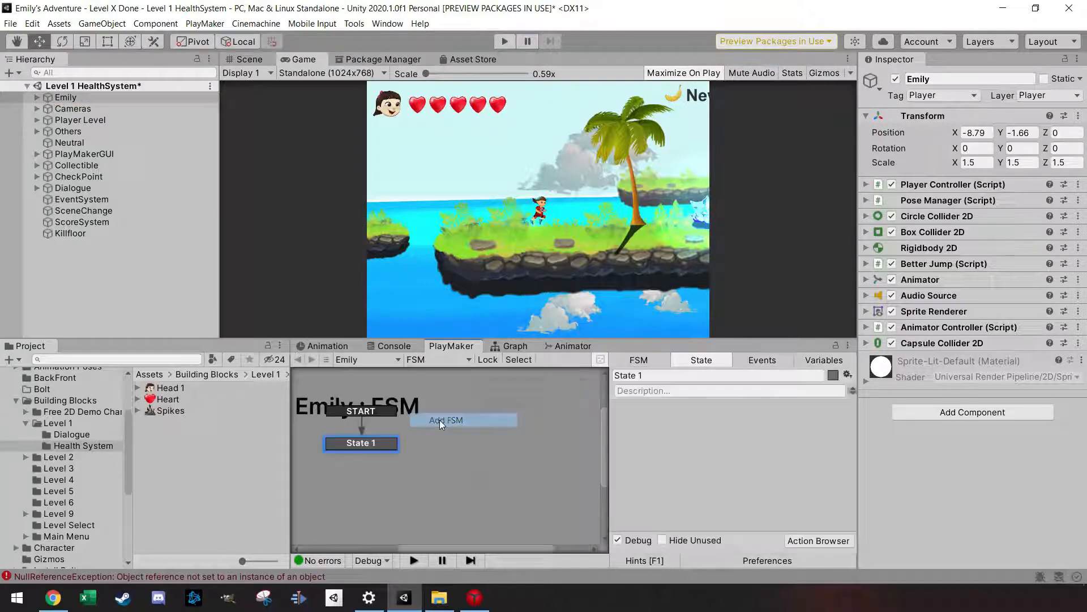
left_click(640, 360)
type("Health")
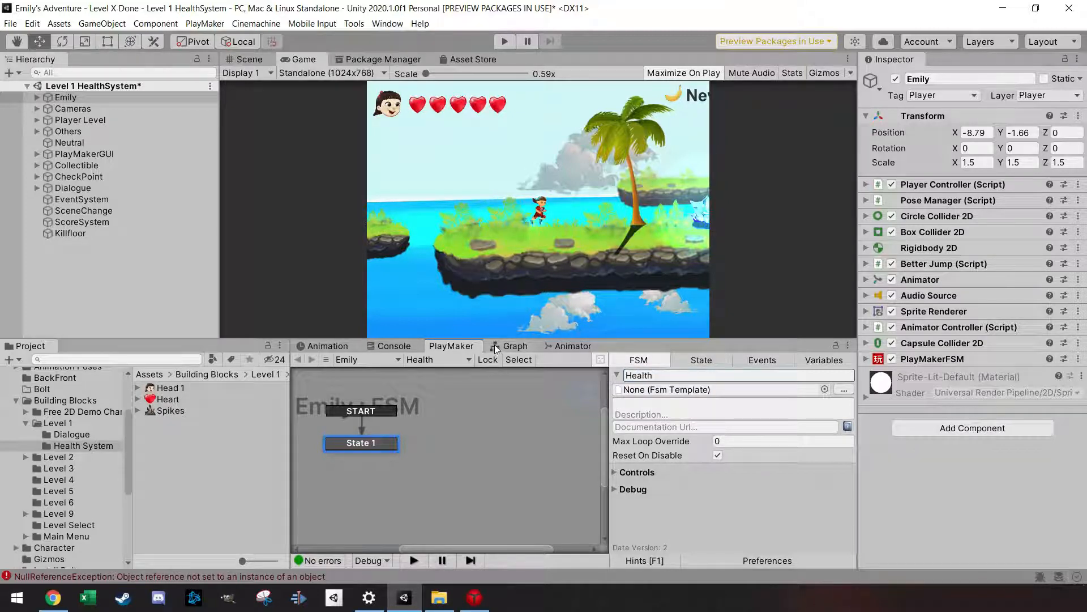
Step: Show the state settings of the Health FSM and reposition State 1 near the middle of the graph
left_click(688, 361)
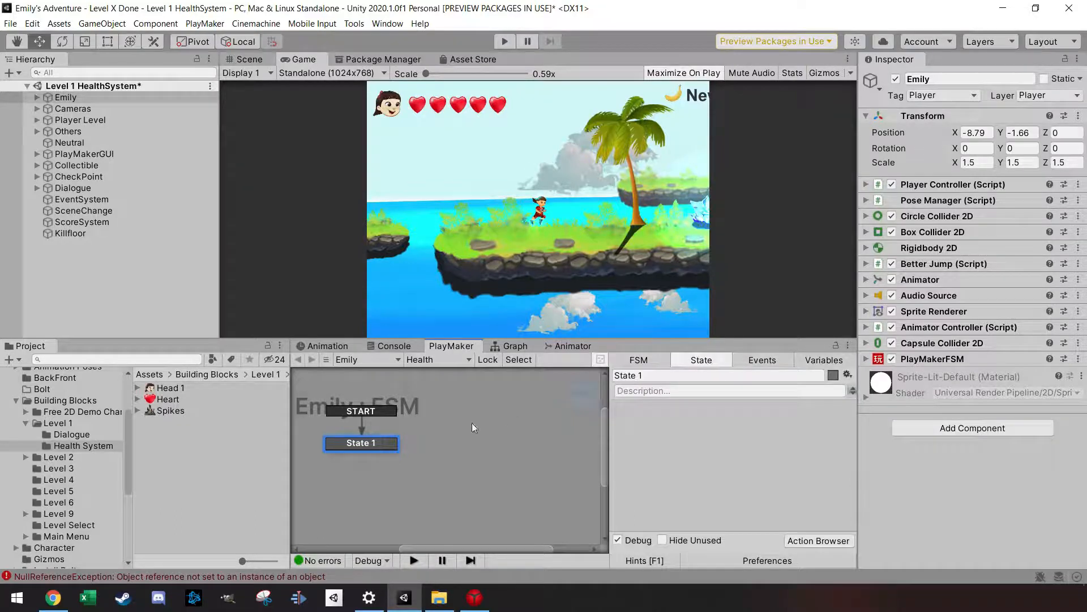
left_click_drag(366, 445, 361, 454)
scroll(368, 459, "down", 2)
middle_click_drag(391, 483, 425, 481)
scroll(422, 474, "down", 2)
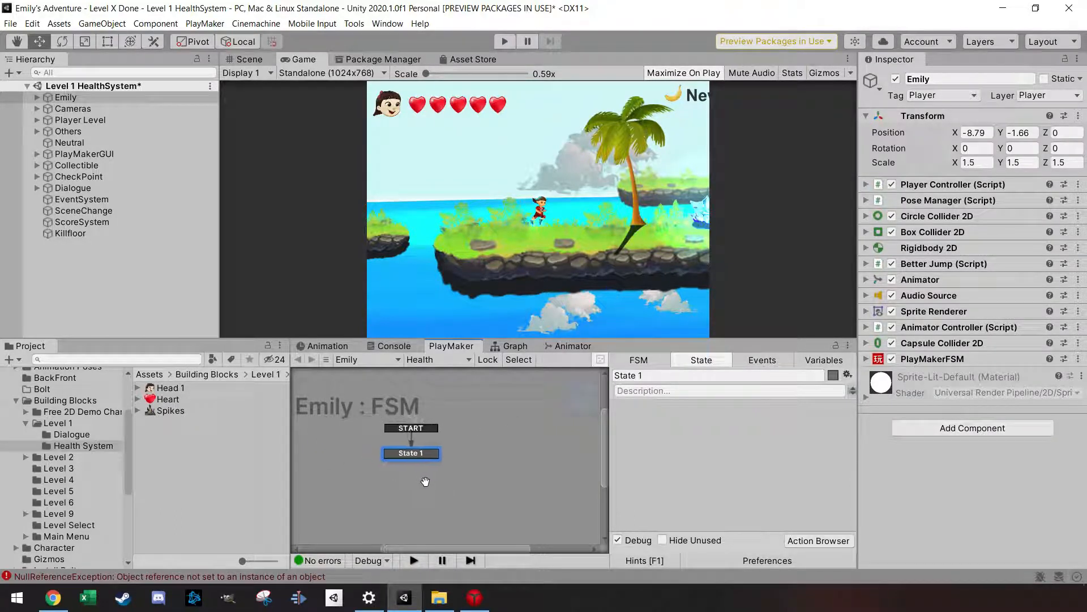
left_click_drag(415, 456, 423, 457)
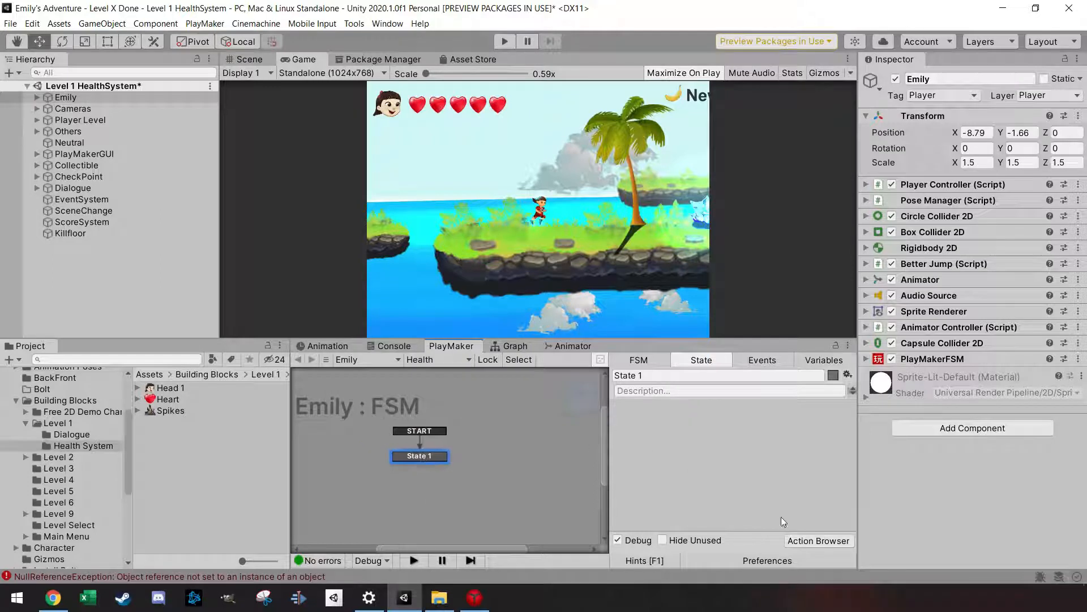
Step: Add a Trigger2D Event action to State 1 and paste a second copy of it below
left_click(813, 541)
type("trigg")
key("Return")
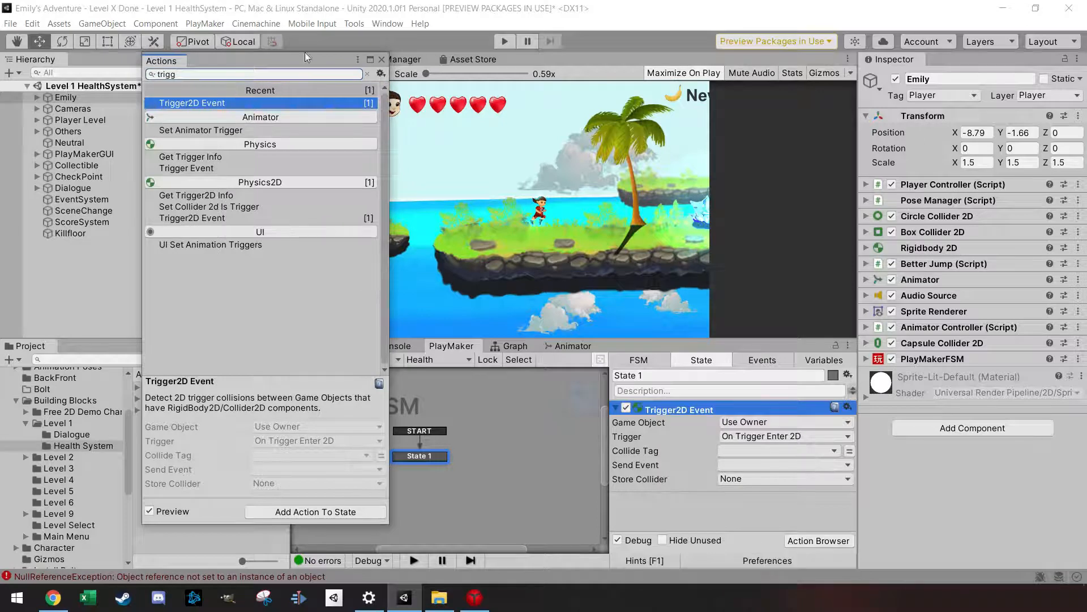
left_click(382, 59)
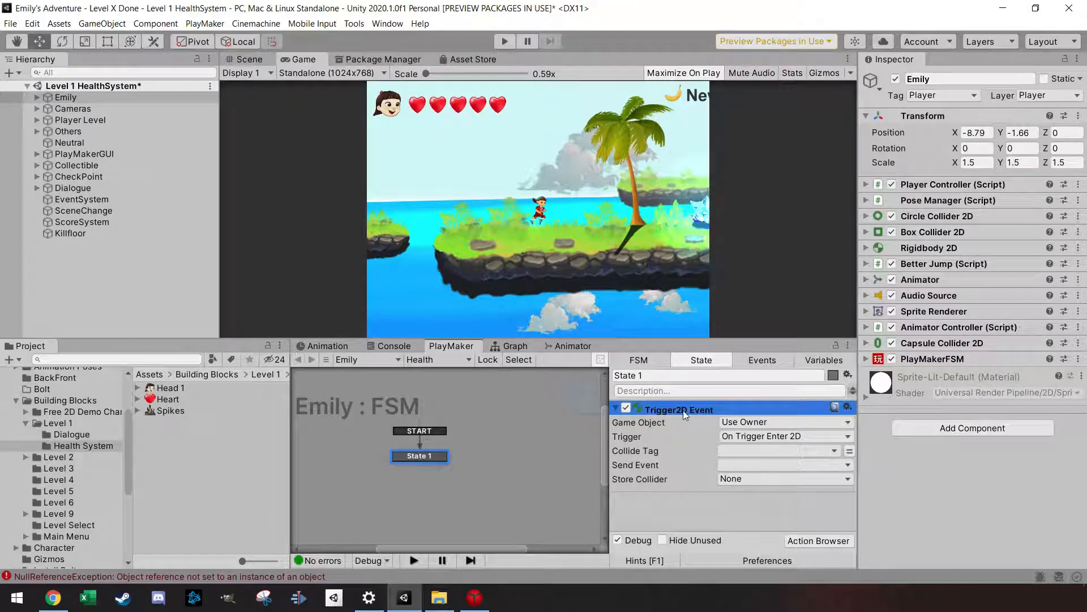
key("ctrl+v")
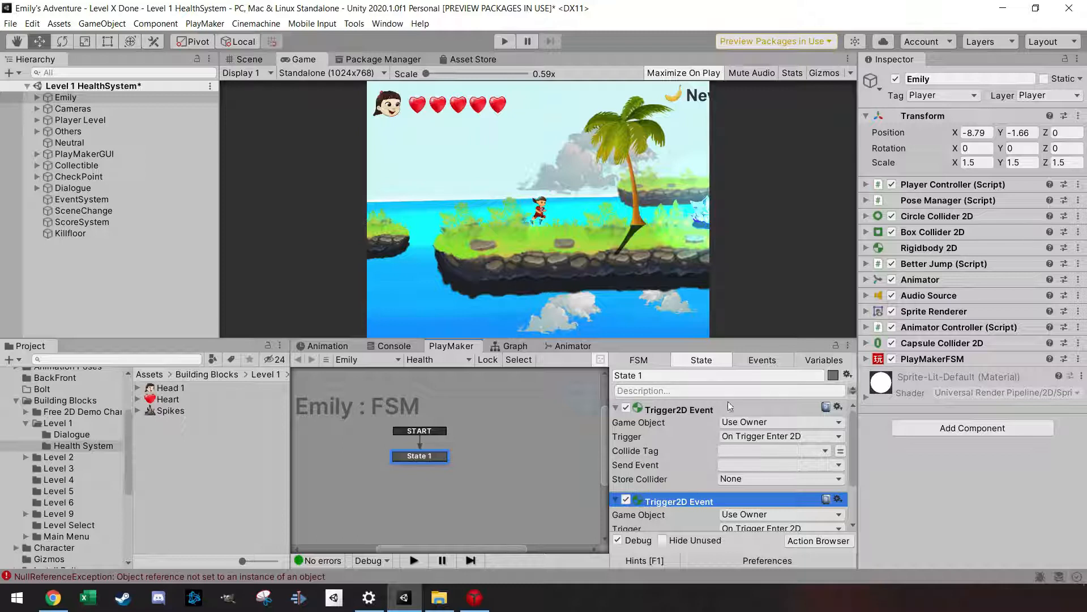
Step: Set the first Trigger2D Event's collide tag to Enemy
left_click(752, 454)
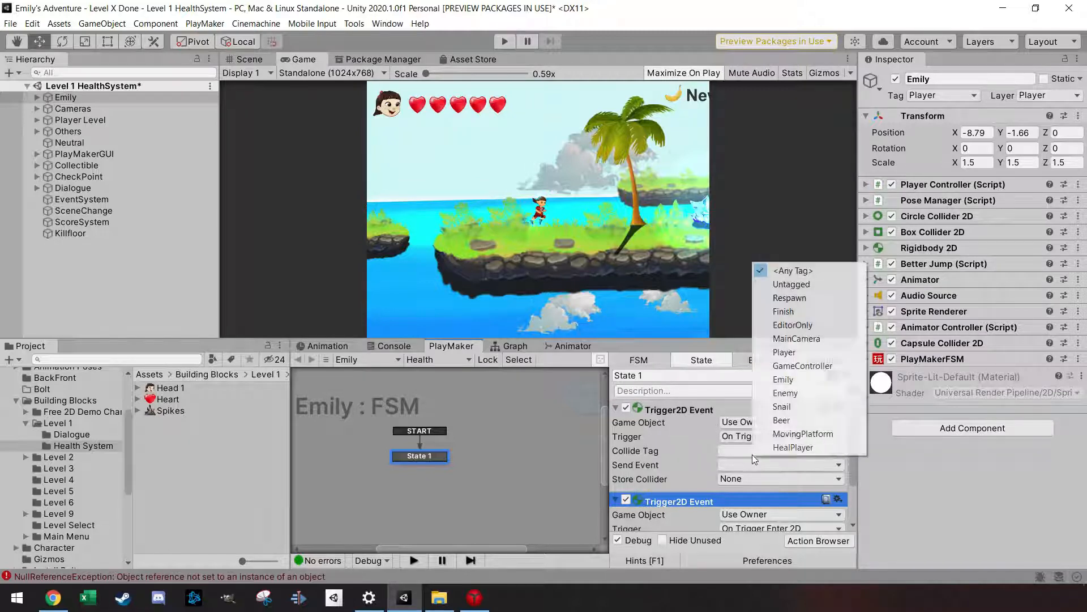
left_click(736, 454)
left_click(732, 457)
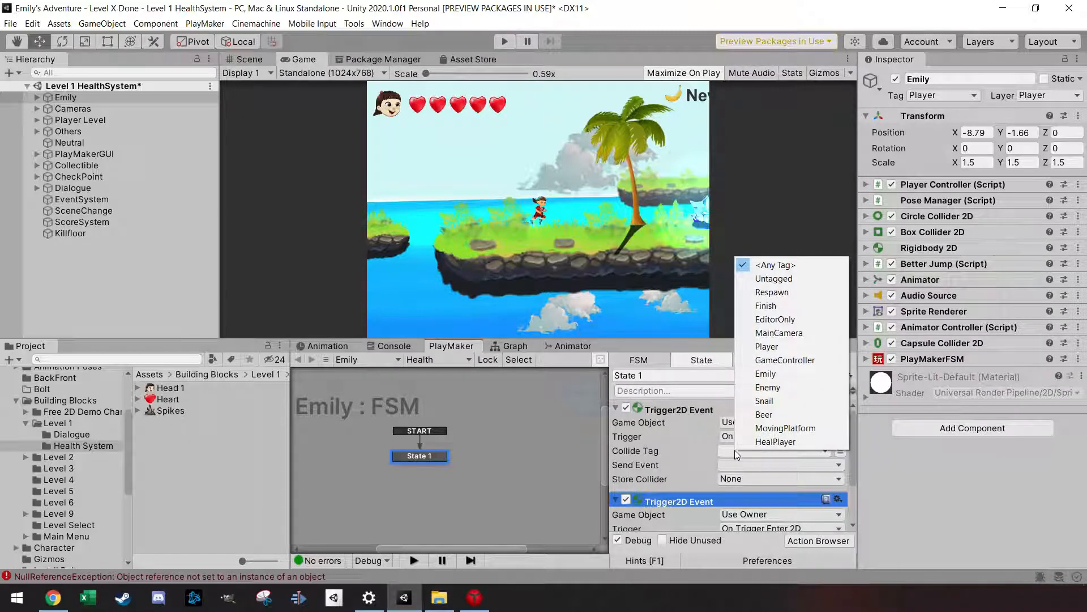
left_click(735, 450)
left_click(763, 454)
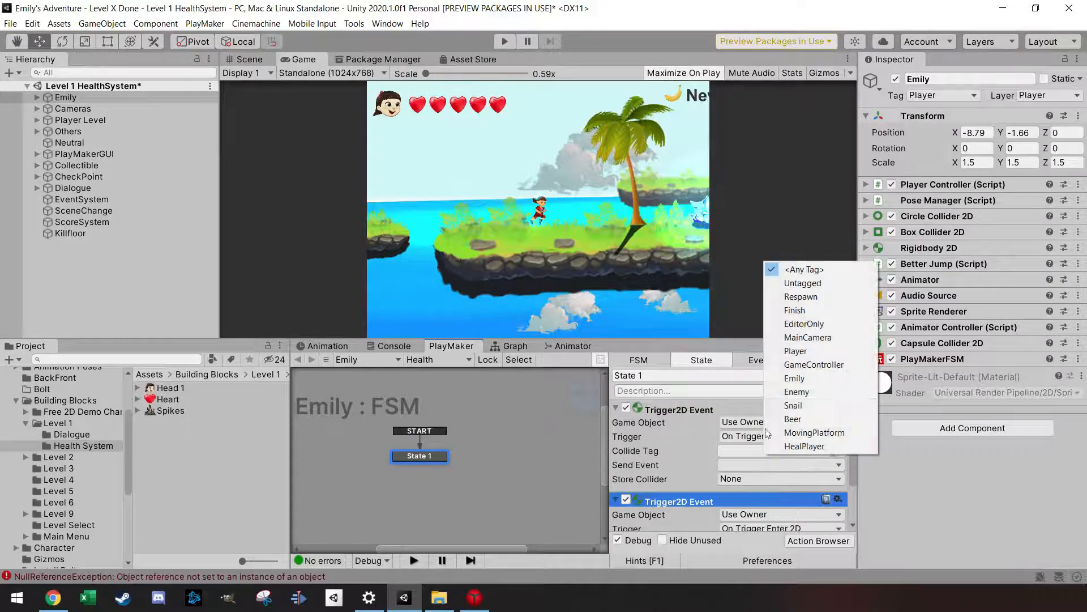
left_click(803, 398)
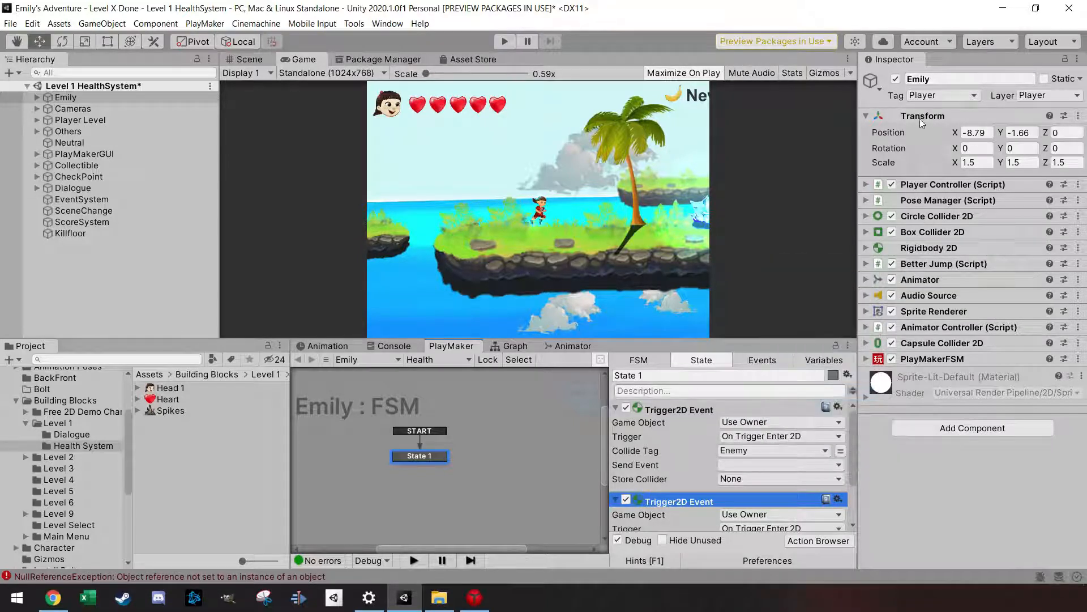
Step: Review the tag options on the Emily object and set the second Trigger2D Event's collide tag to HealPlayer
left_click(941, 95)
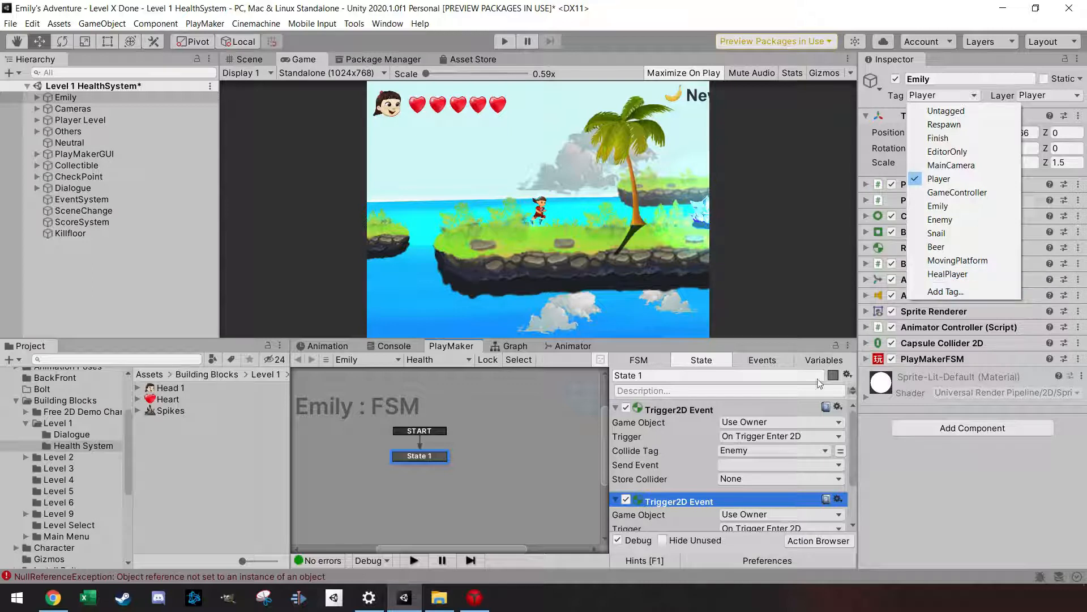
left_click(711, 453)
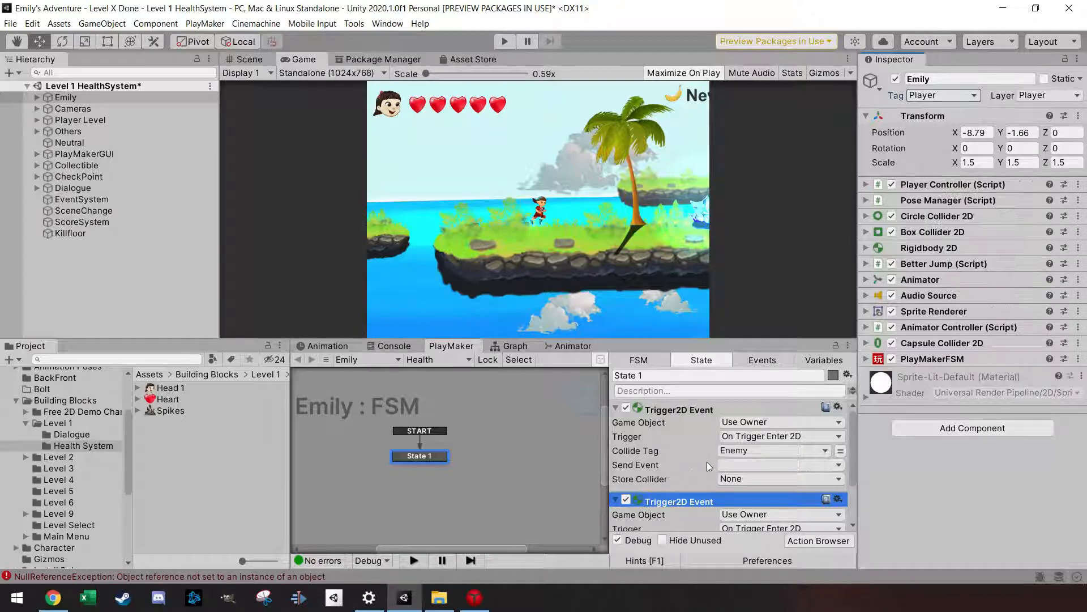
scroll(697, 469, "down", 2)
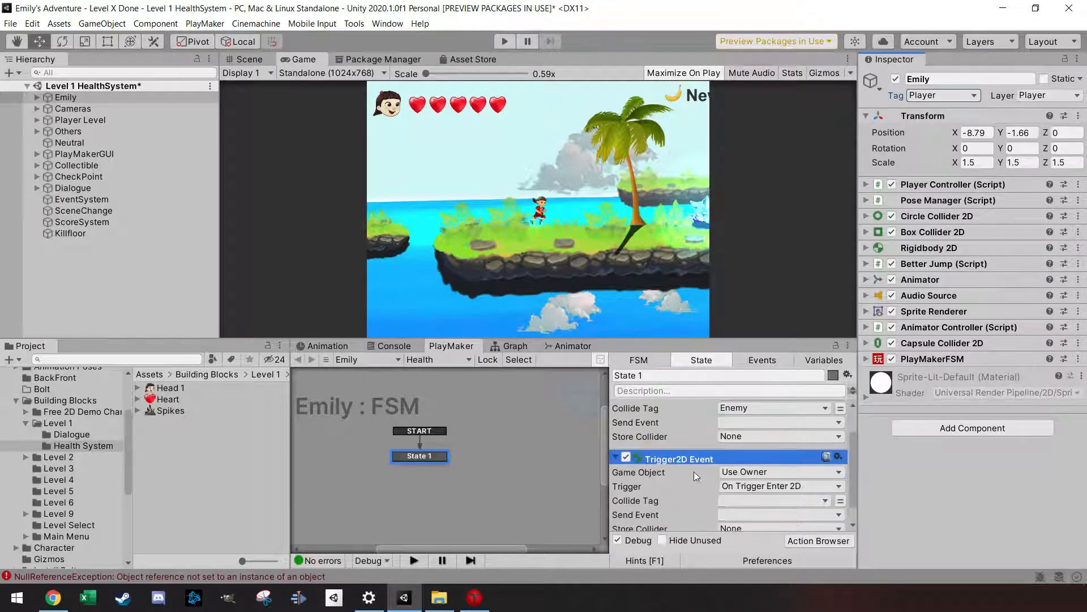
left_click(756, 500)
left_click(794, 491)
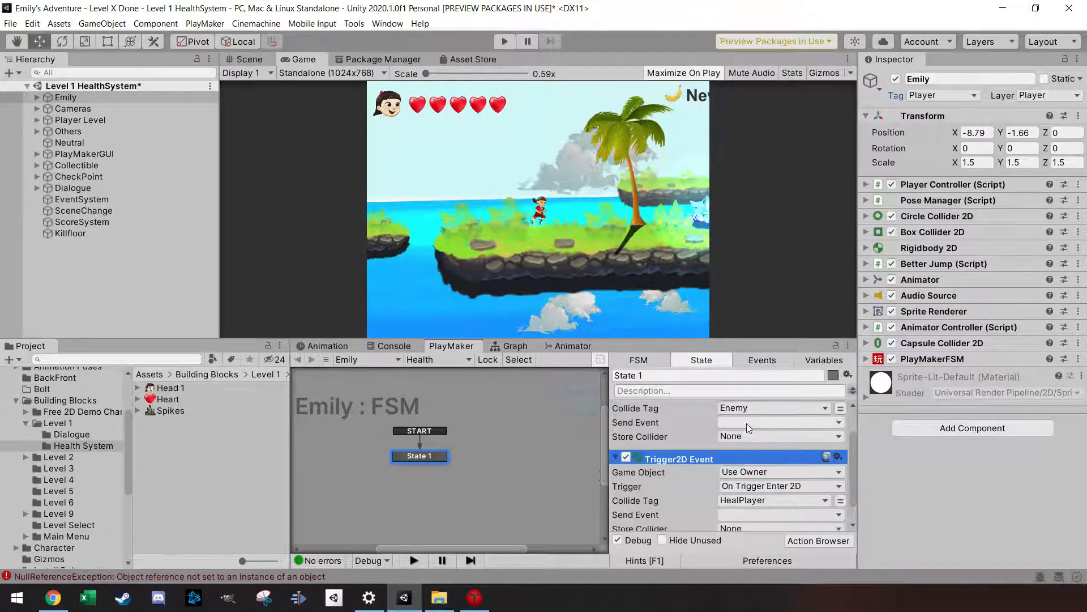
Step: Create a new event named DamagePlayer as the send event of the Enemy Trigger2D Event
left_click(747, 424)
left_click(777, 500)
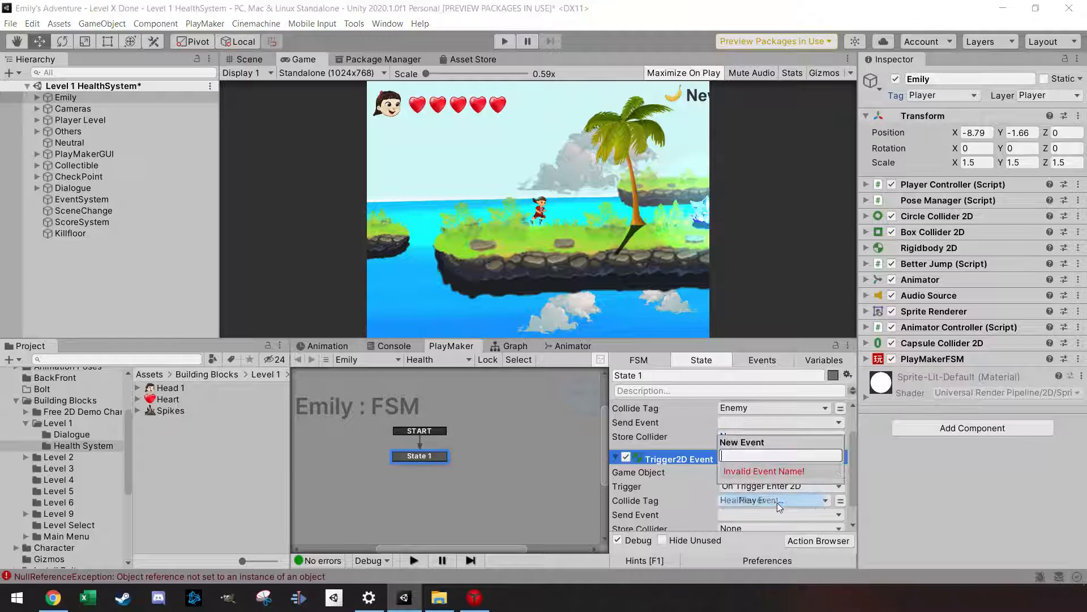
type("Damag")
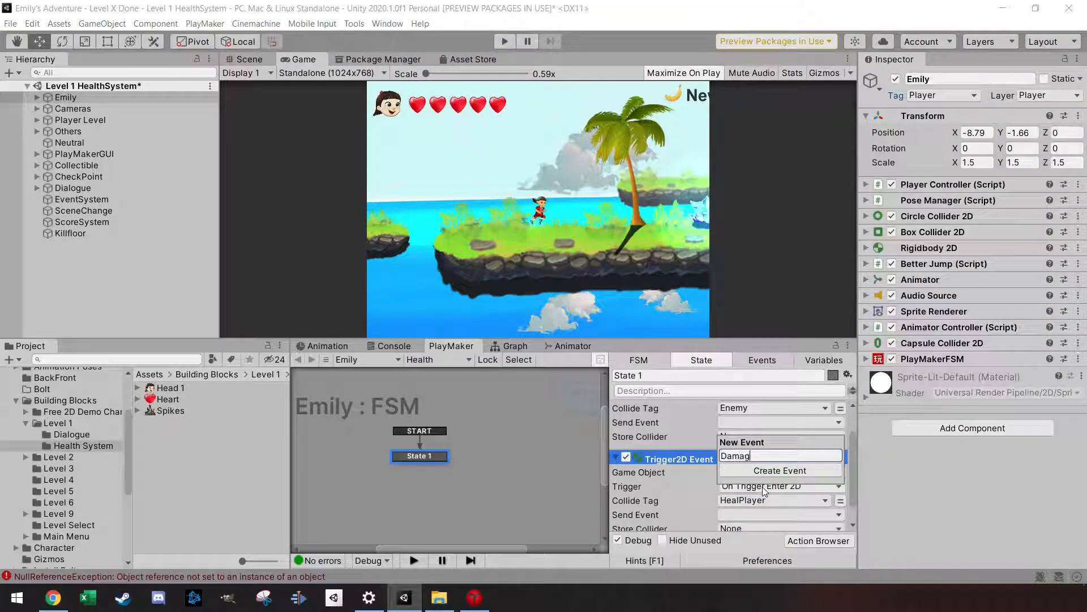
type("ePlayer")
key("Return")
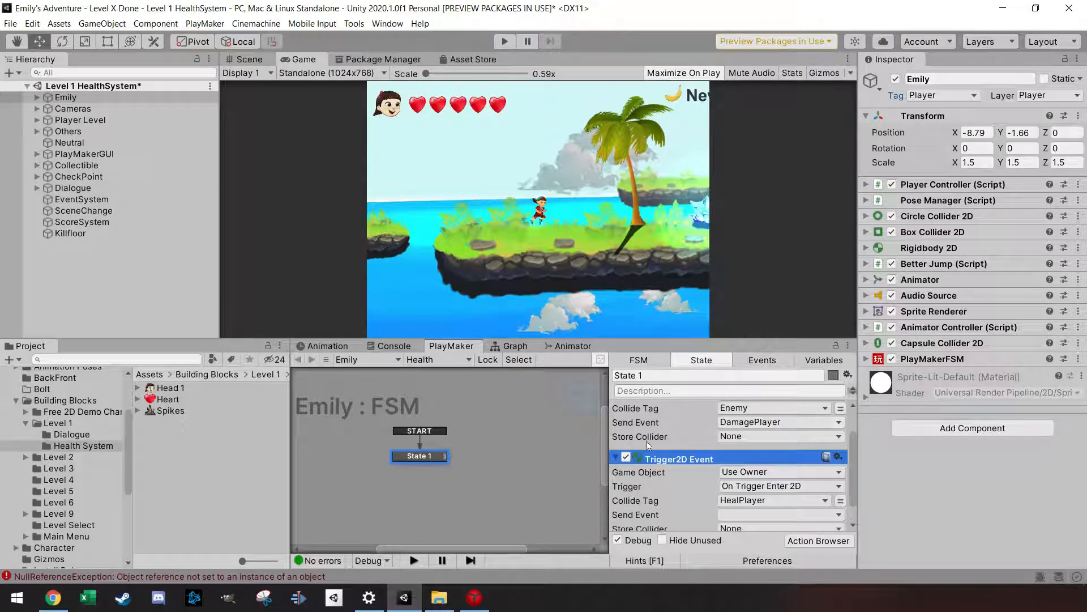
Step: Add a DamagePlayer transition to State 1 in the Health FSM graph
scroll(677, 442, "up", 2)
scroll(678, 443, "down", 2)
right_click(438, 456)
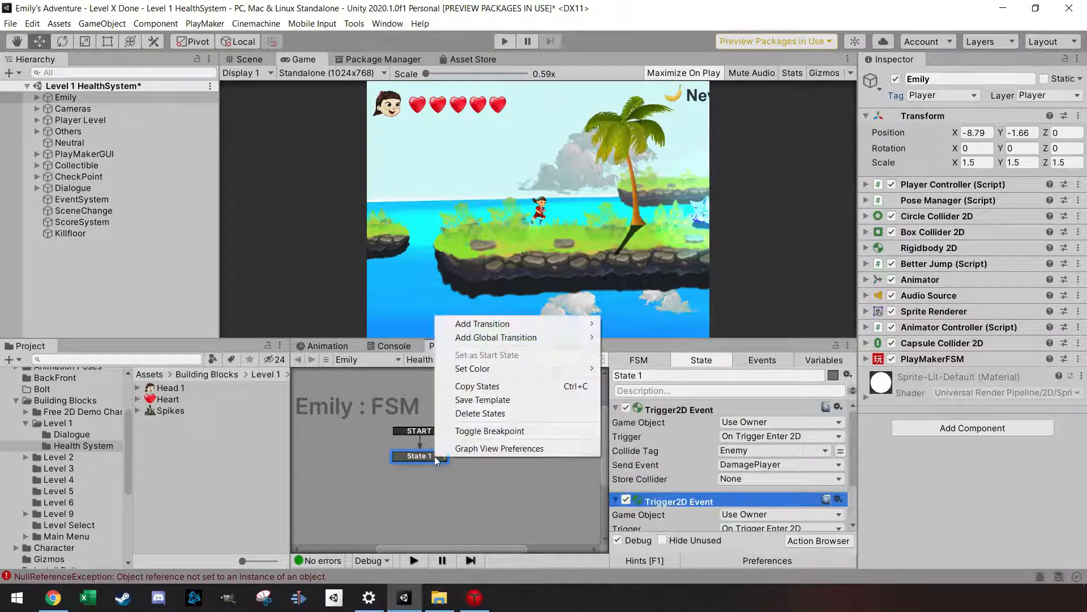
mouse_move(499, 327)
left_click(634, 324)
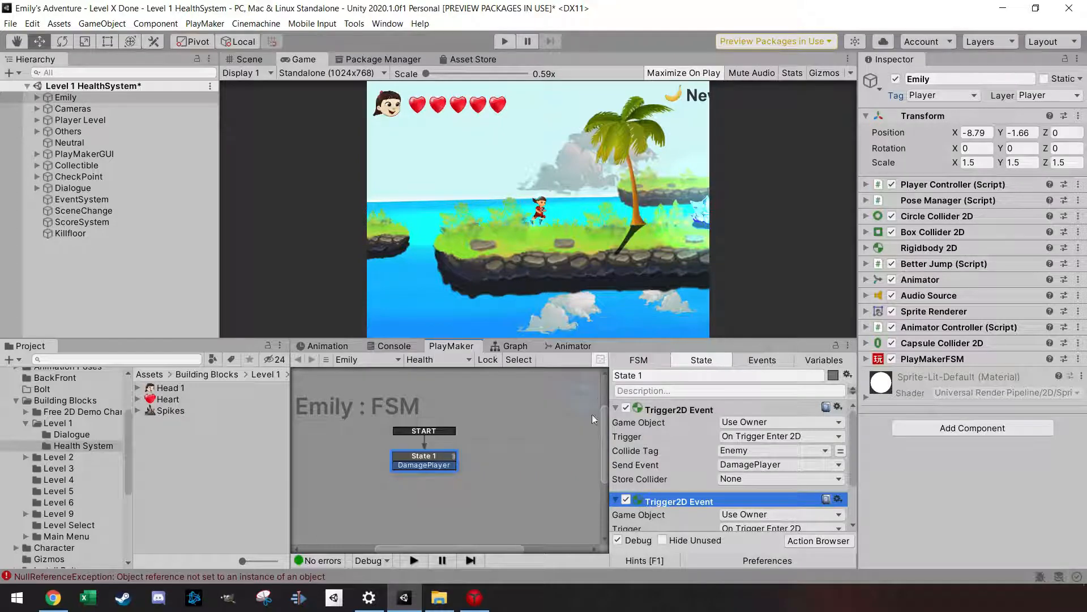
Step: Create a new event named HealPlayer as the send event of the second Trigger2D Event
scroll(708, 493, "down", 3)
left_click(747, 488)
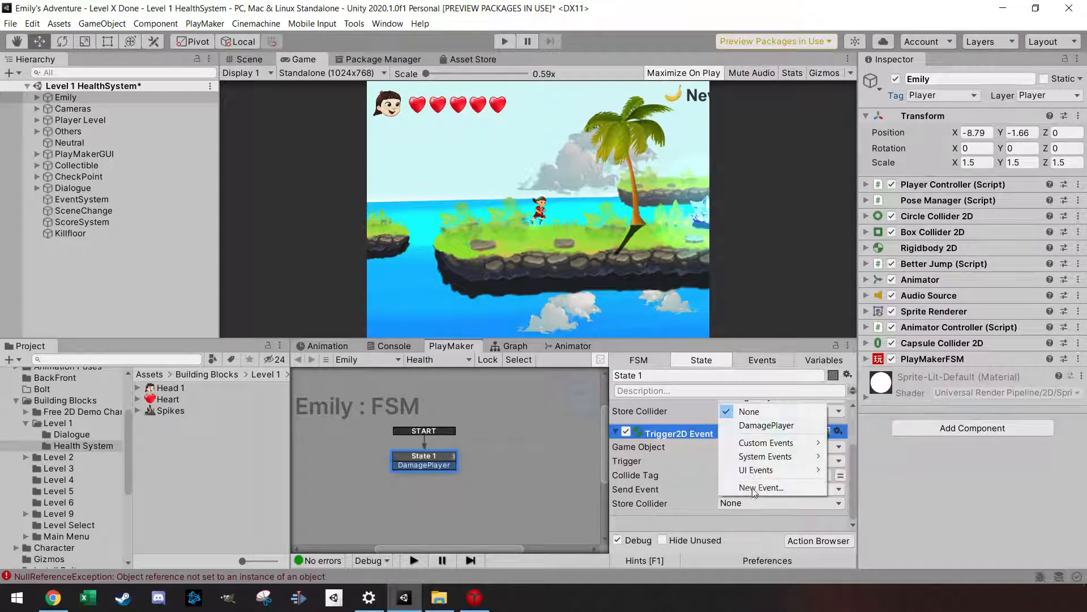
left_click(759, 488)
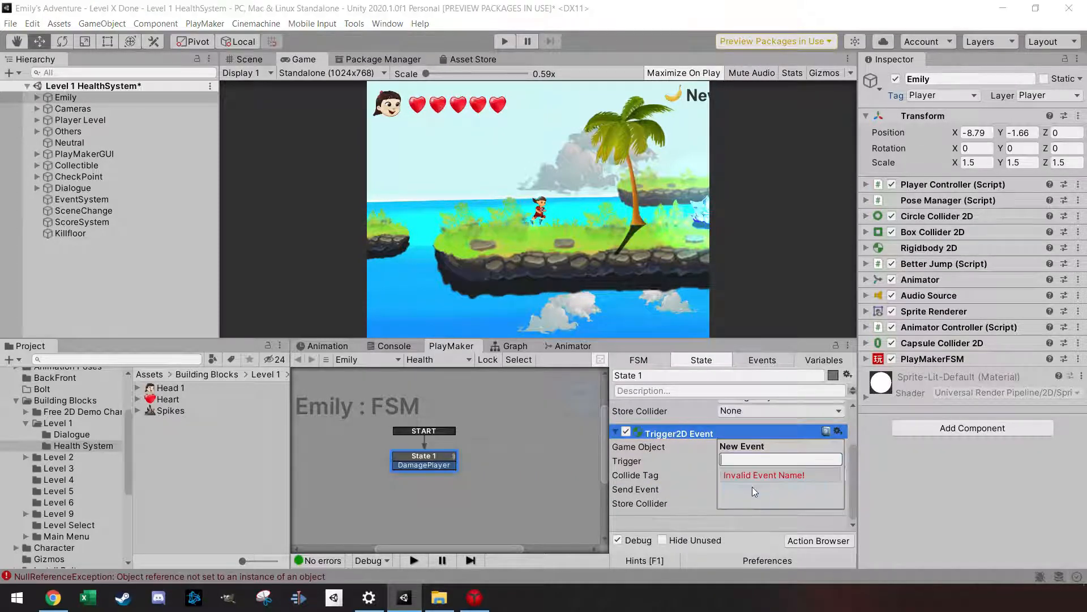
type("HealPlayer")
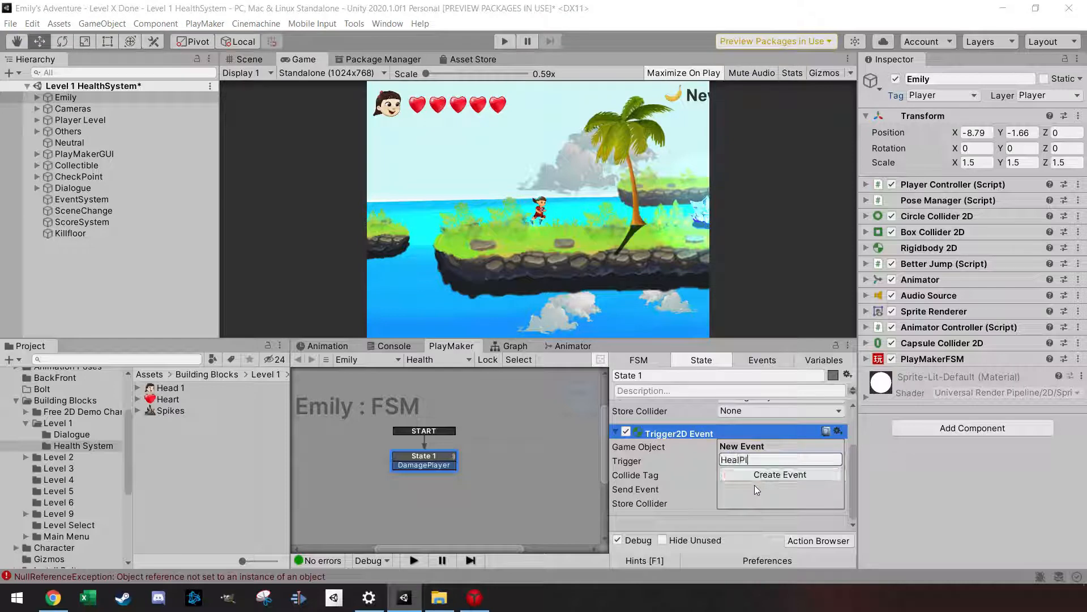
key("Return")
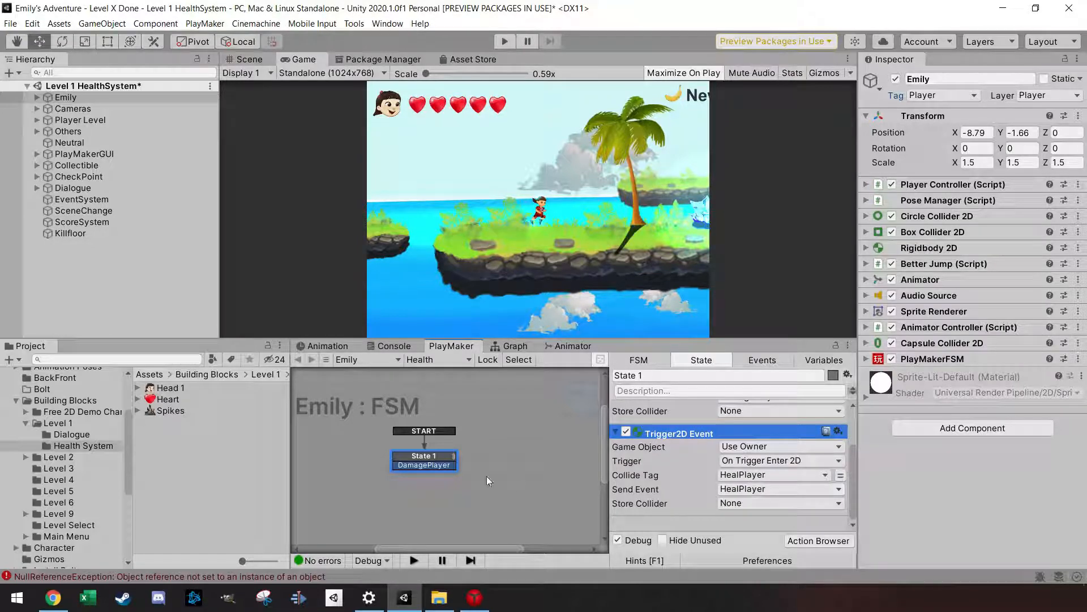
Step: Add a HealPlayer transition to State 1 and rename the state TriggerState
right_click(429, 459)
mouse_move(519, 318)
left_click(647, 339)
left_click_drag(657, 377, 593, 371)
type("TriggerState")
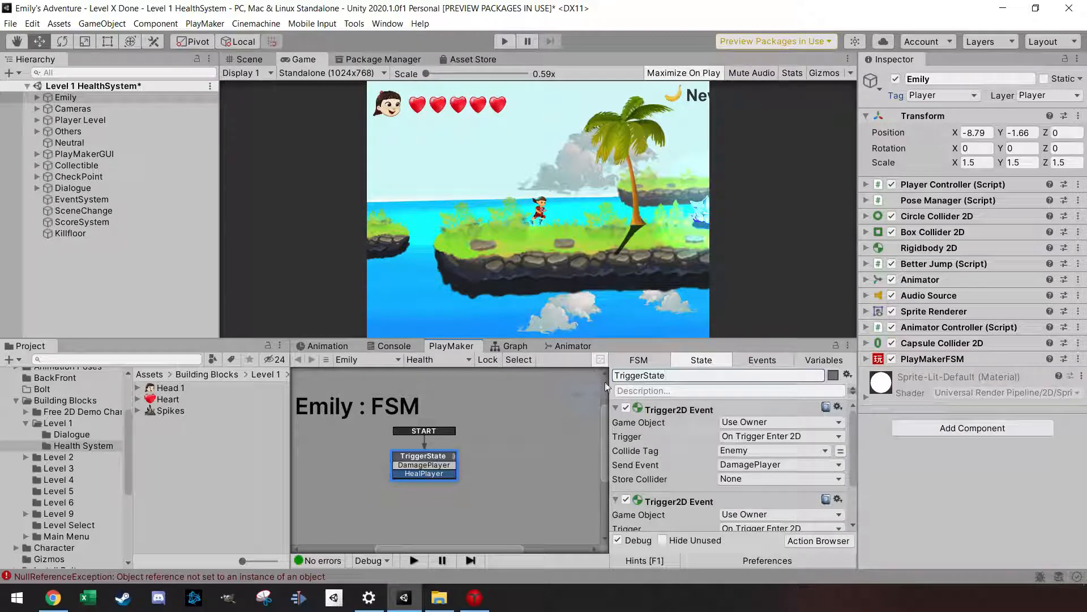
Step: Enlarge the PlayMaker editor area upward and shift the graph to make room beside TriggerState
mouse_move(510, 346)
left_mouse_down()
mouse_move(512, 322)
mouse_move(512, 353)
left_mouse_up()
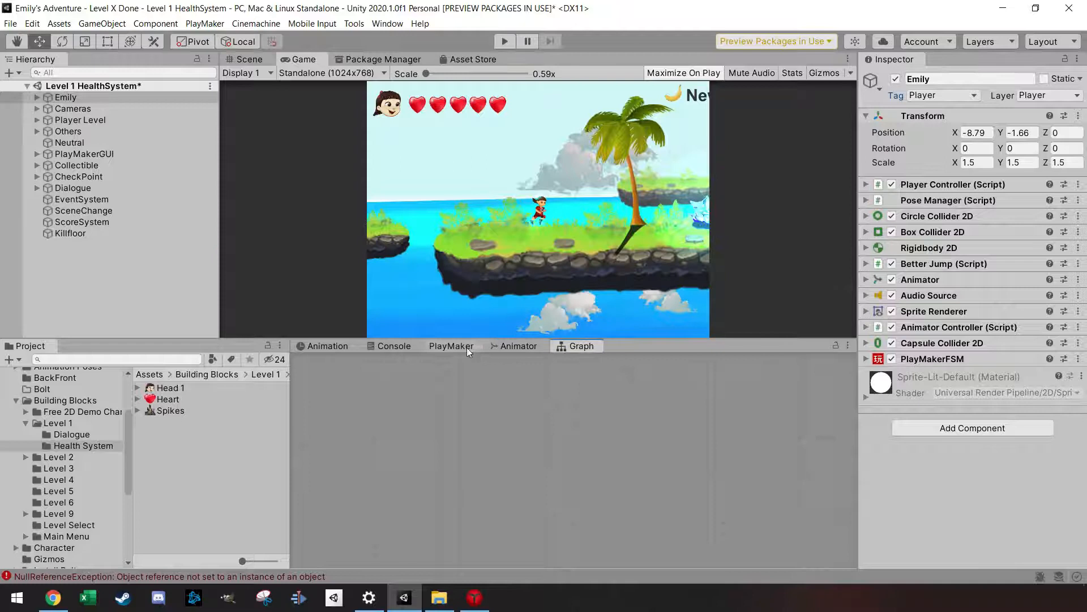
left_click(459, 346)
left_click_drag(676, 340, 675, 283)
scroll(541, 395, "up", 2)
scroll(503, 426, "down", 3)
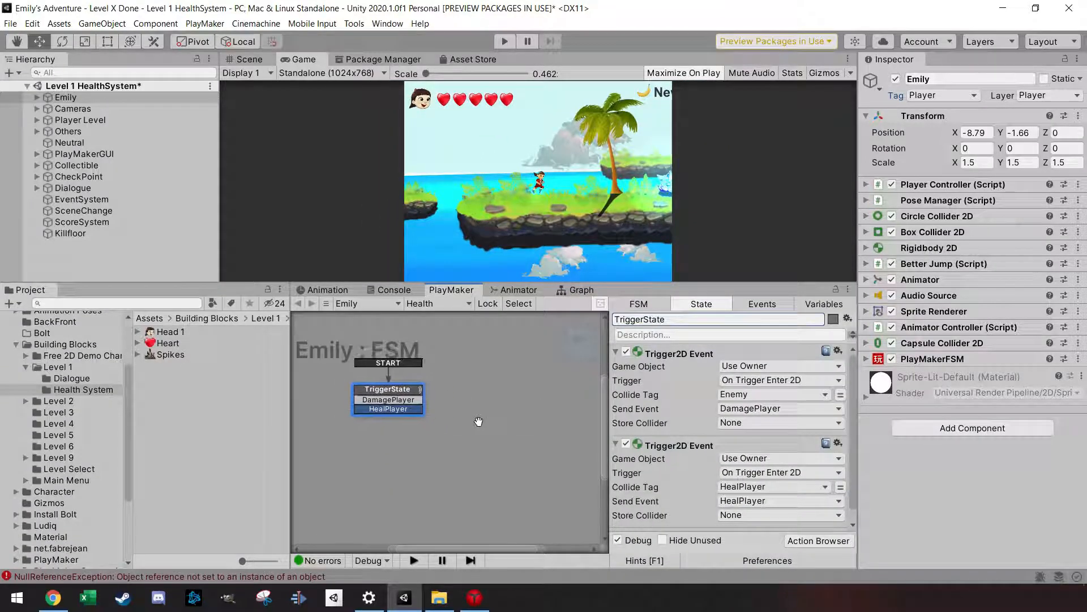
middle_click_drag(447, 408, 435, 409)
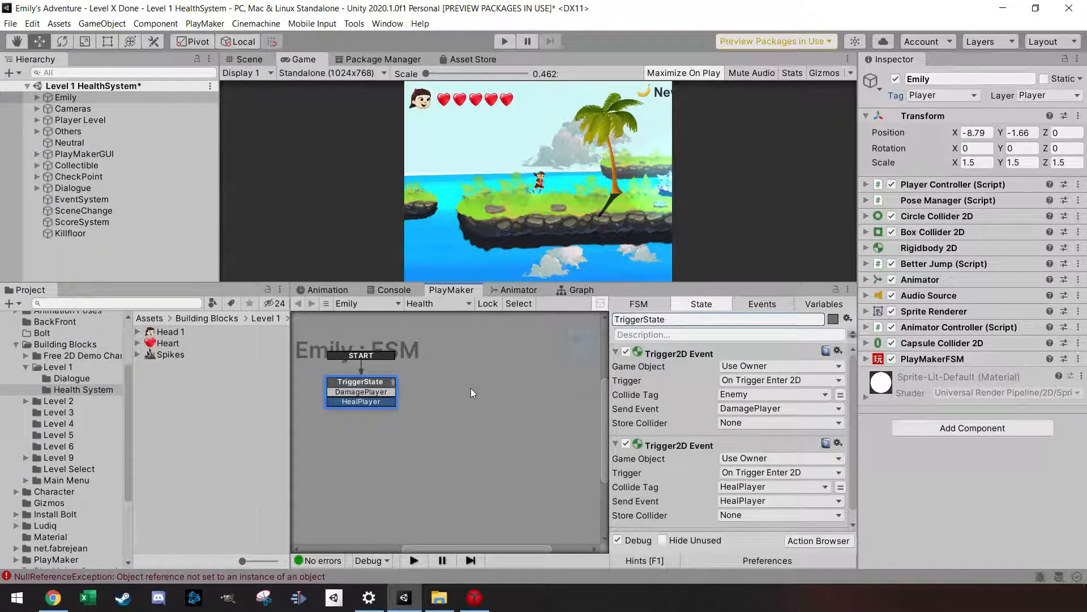
Step: Add a new state below TriggerState and name it HealPlayer
right_click(470, 388)
left_click(488, 396)
left_click_drag(489, 399, 362, 444)
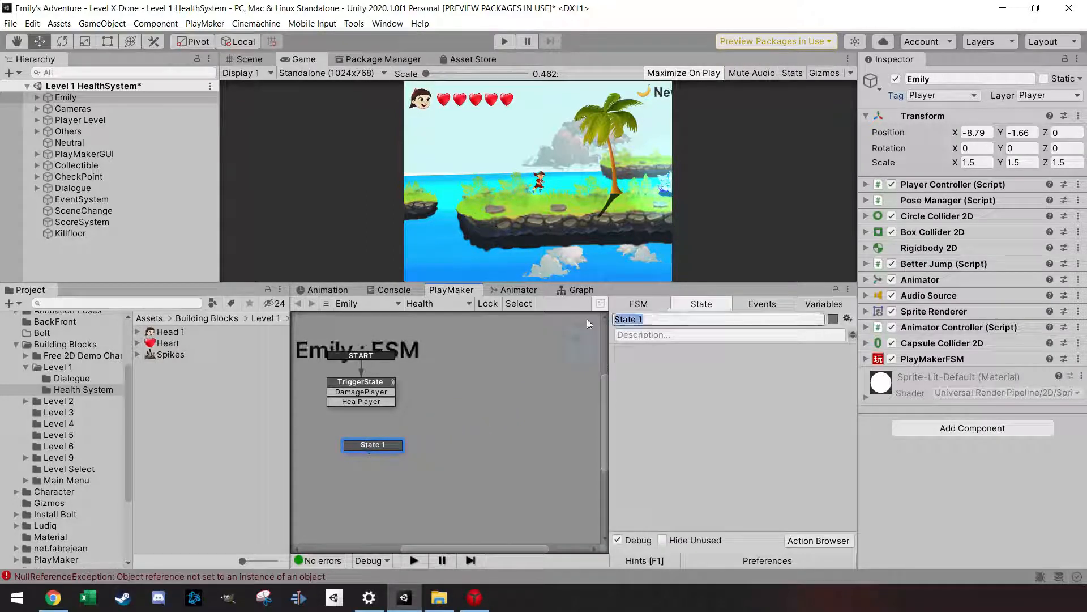
type("HealPLayer")
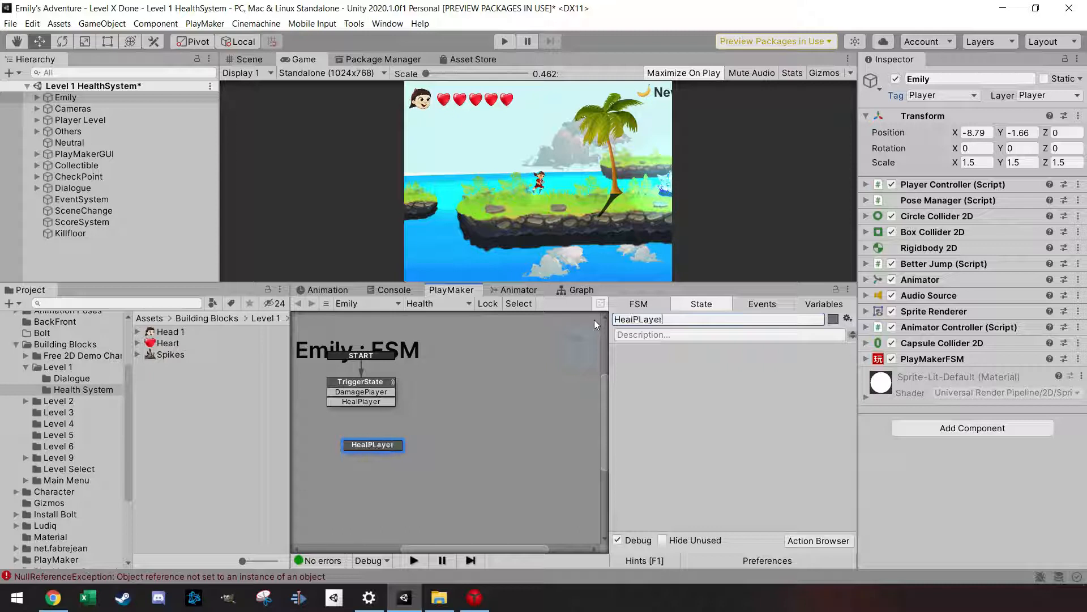
left_click_drag(662, 320, 638, 321)
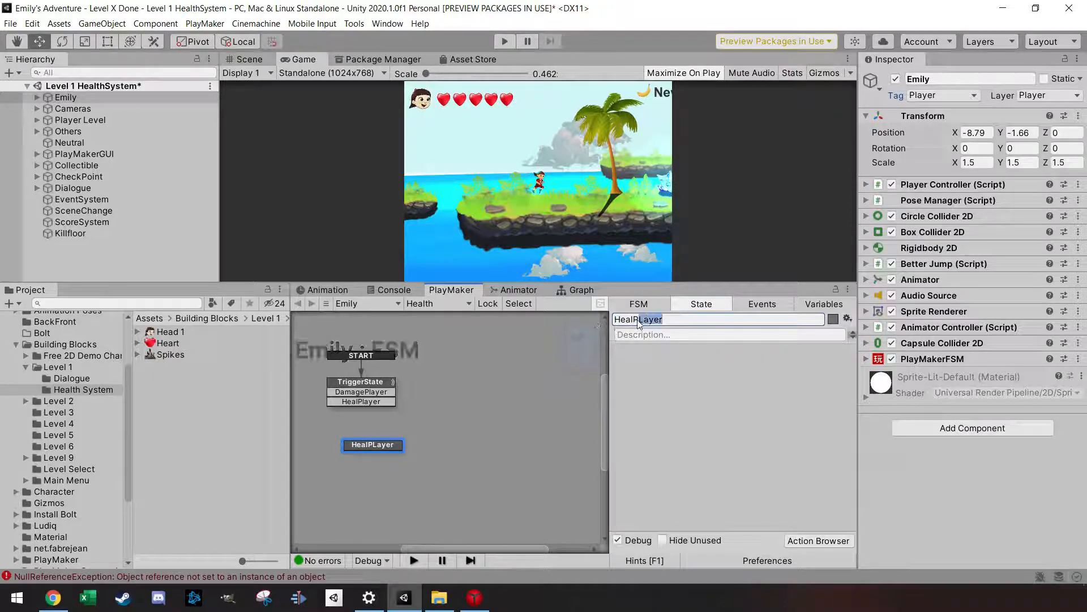
type("layer")
Step: Add another new state beside TriggerState and name it DamagePlayer
right_click(471, 389)
left_click(493, 396)
left_click(626, 321)
type("D")
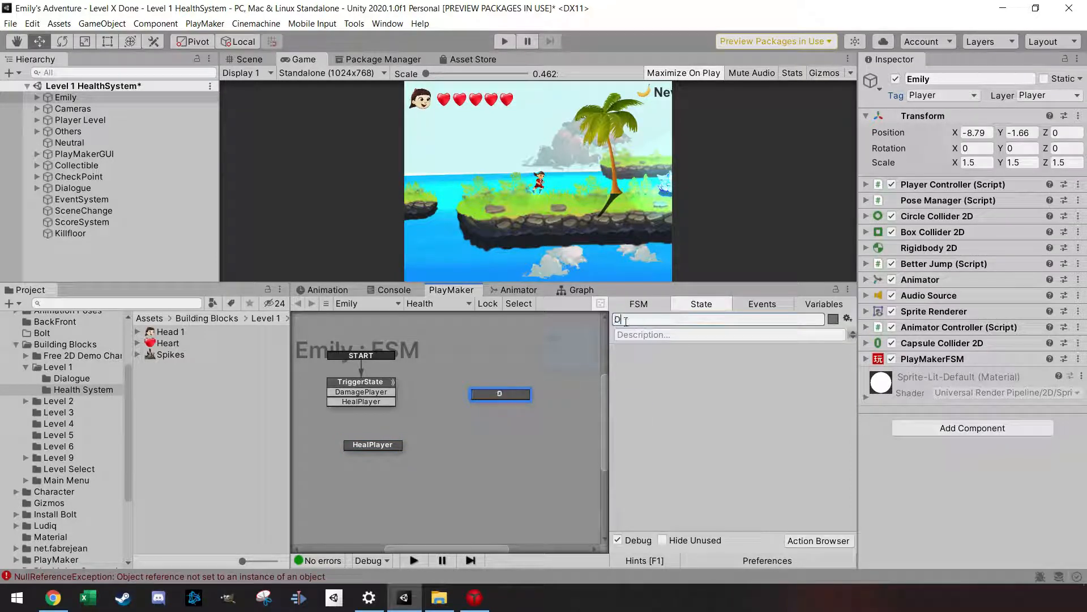
type("amagePlayer")
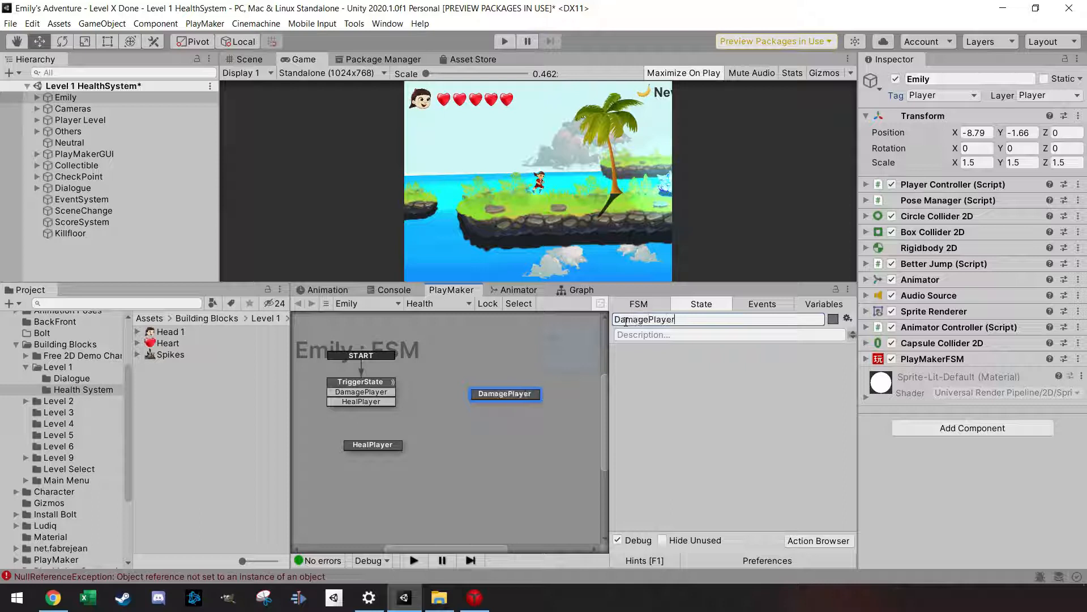
Step: Move the DamagePlayer state closer and link TriggerState's DamagePlayer and HealPlayer transitions to the states of the same names
left_click_drag(495, 389, 459, 396)
left_click_drag(365, 402, 367, 444)
left_click(367, 444)
left_click(470, 414)
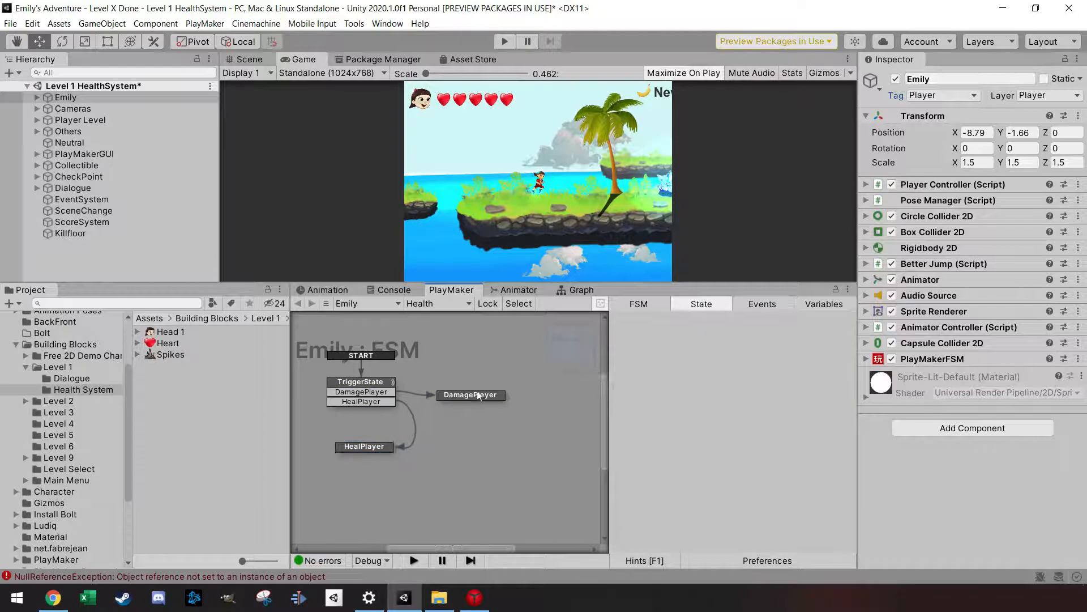
Step: Find the Float Add action and add it to the DamagePlayer state
left_click(479, 396)
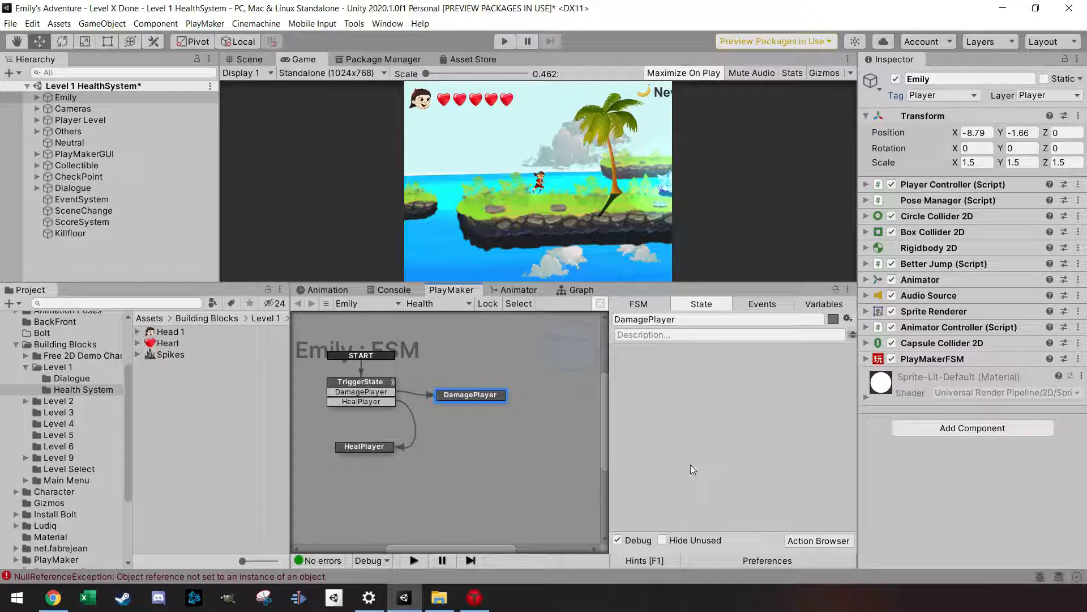
left_click(819, 540)
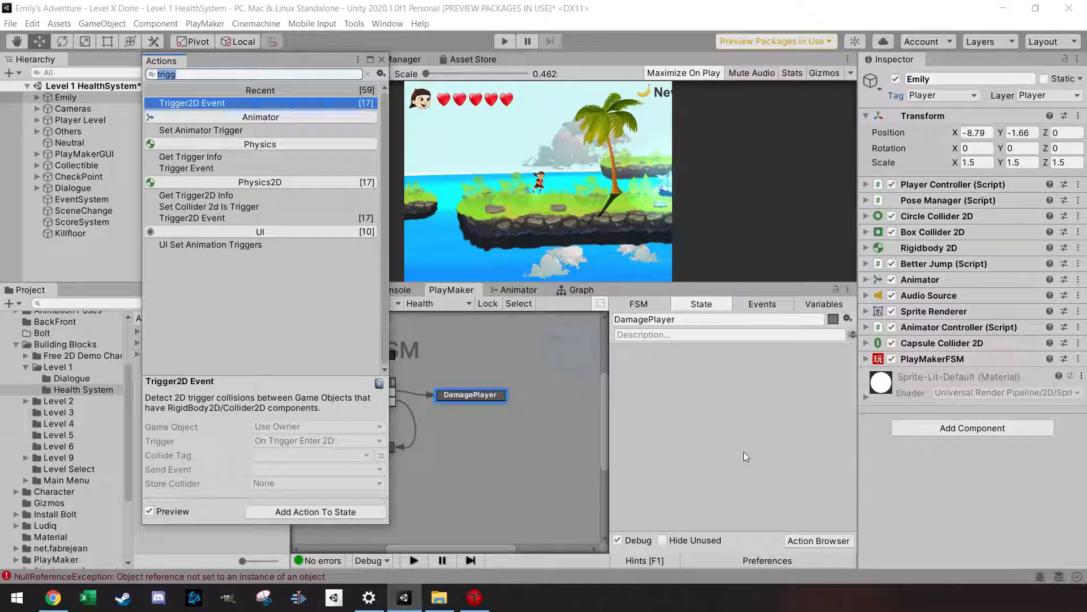
type("ad")
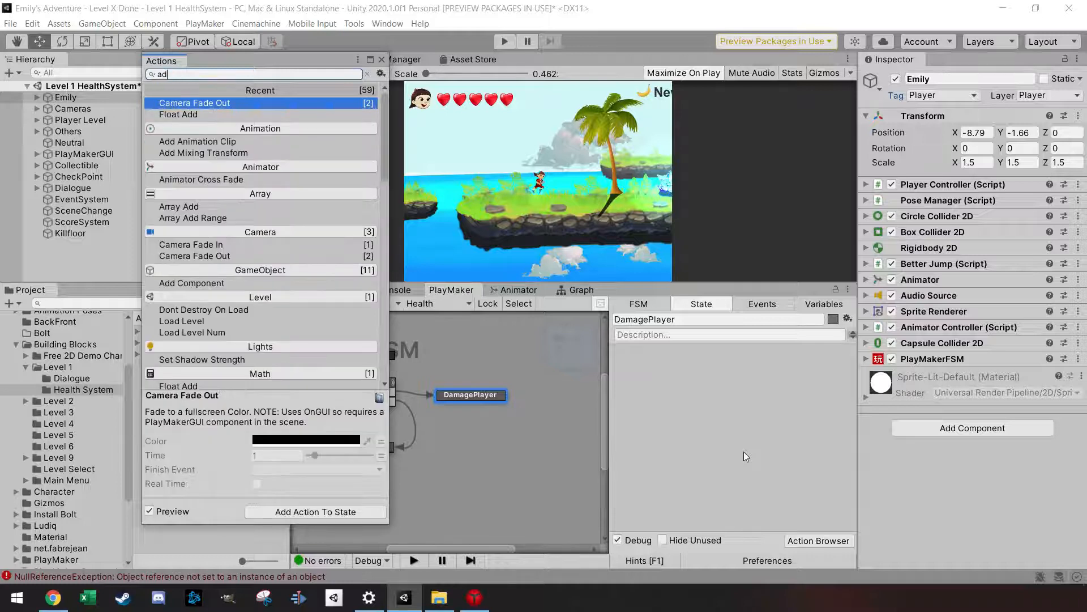
type("d")
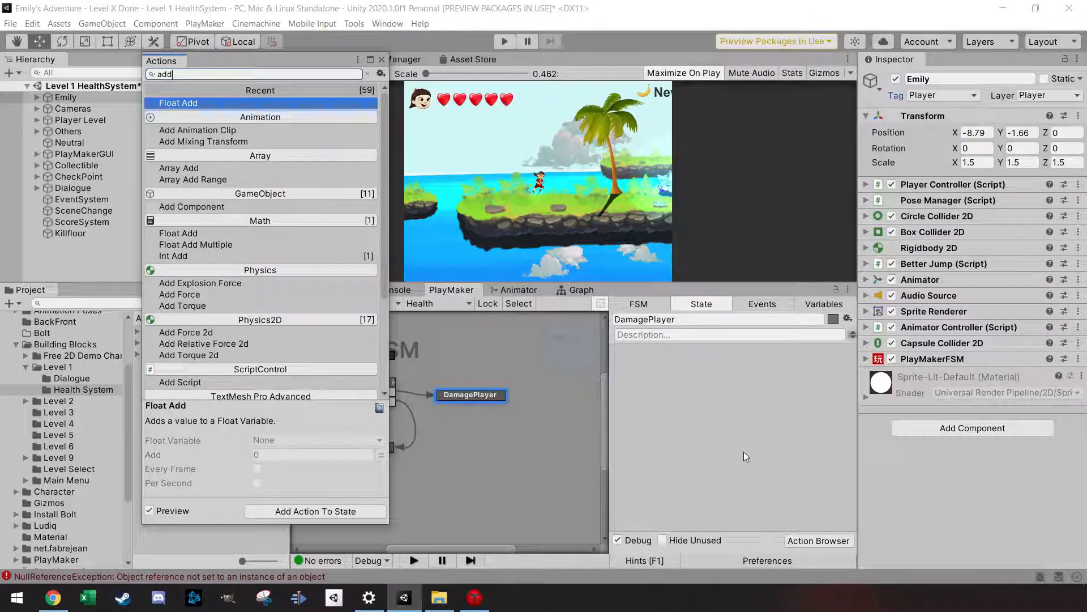
key("Return")
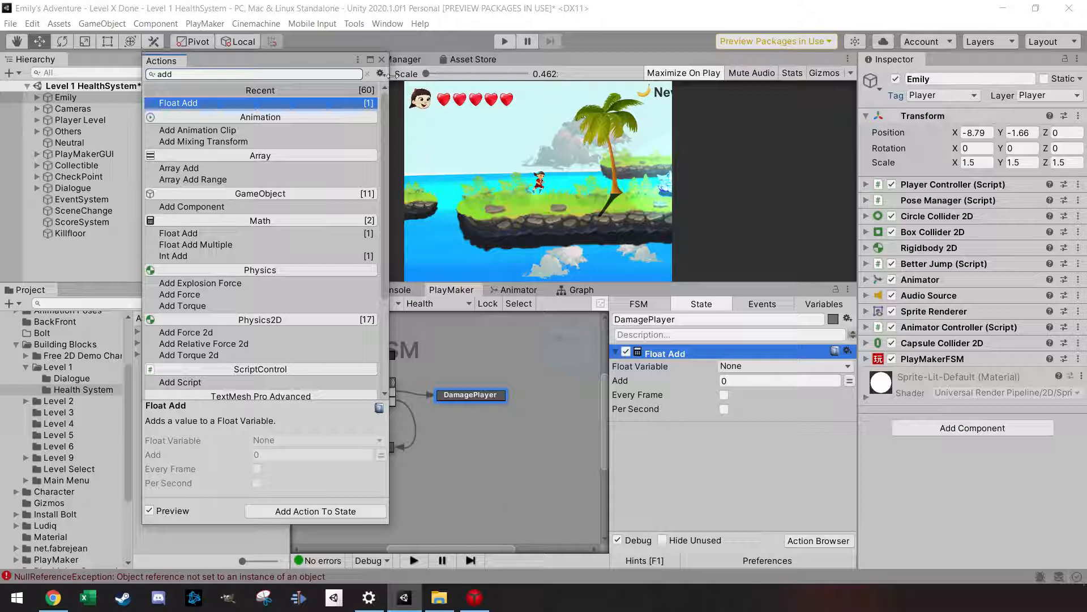
left_click(381, 59)
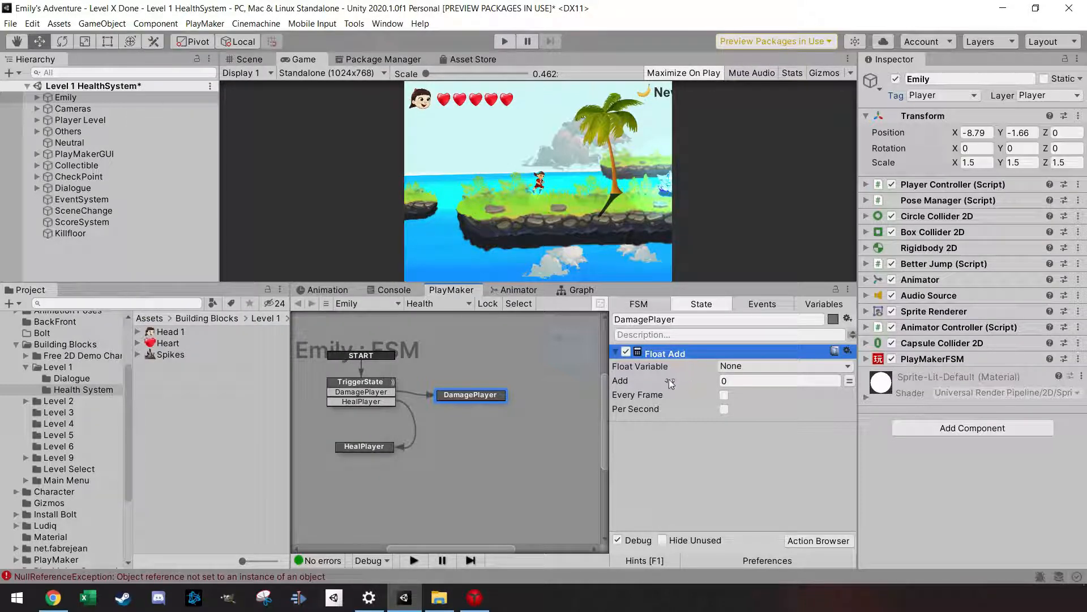
Step: Set the Float Add amount to -1 and assign a new float variable named Health
left_click(702, 382)
type("-")
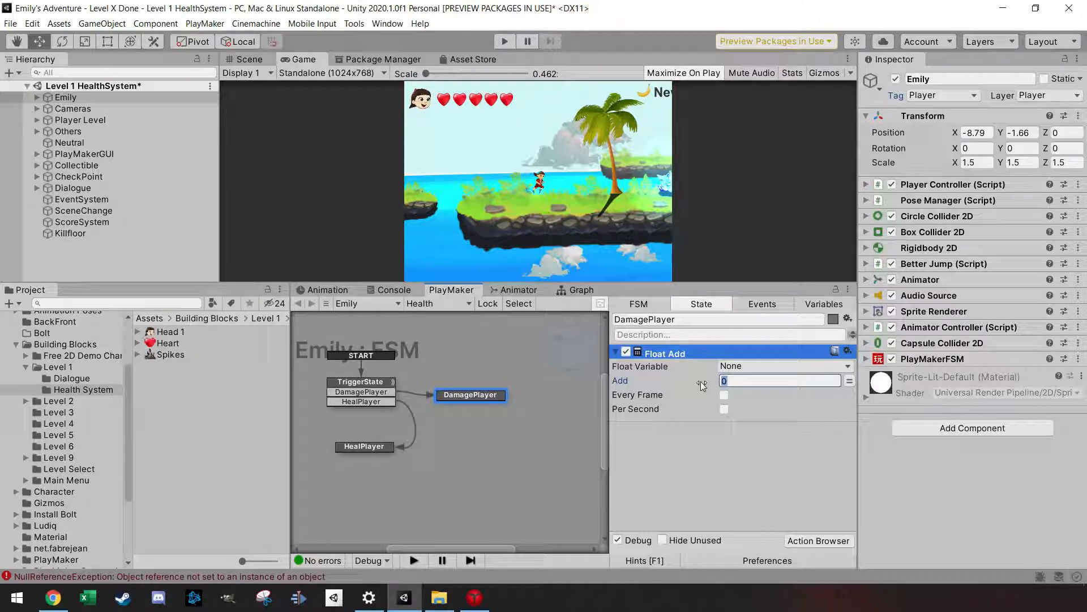
left_click(701, 349)
left_click(752, 365)
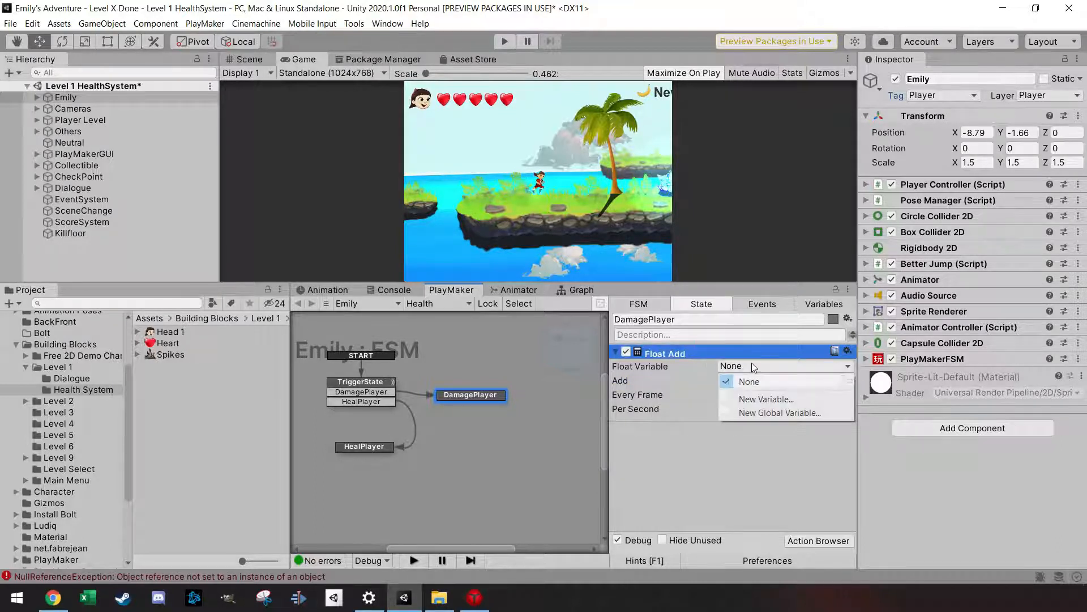
left_click(766, 398)
type("Health")
key("Return")
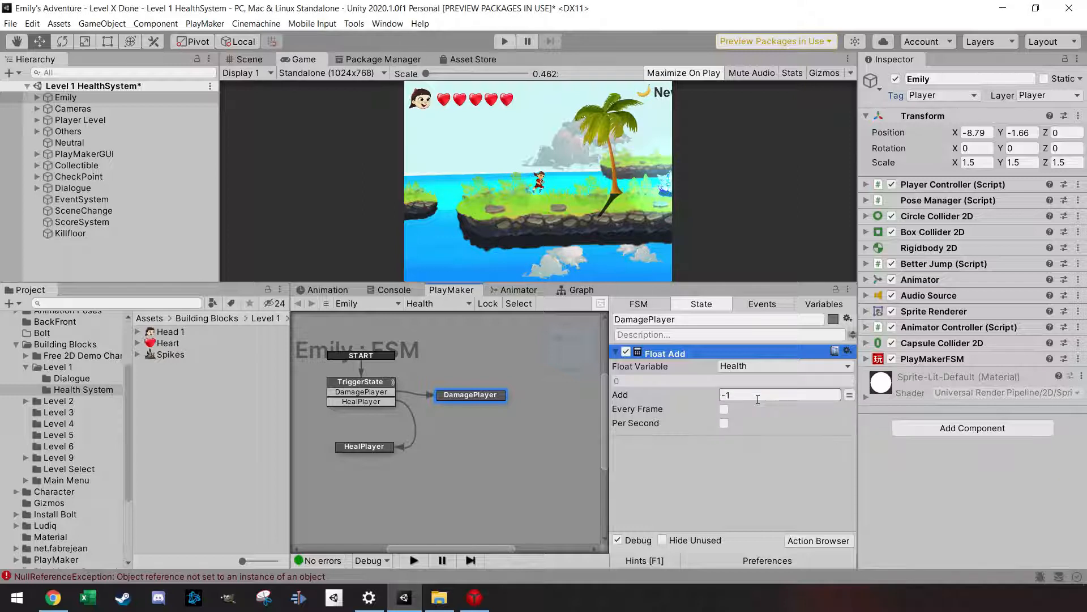
Step: Set the Health variable's value to 5 and return to the DamagePlayer state settings
left_click(824, 305)
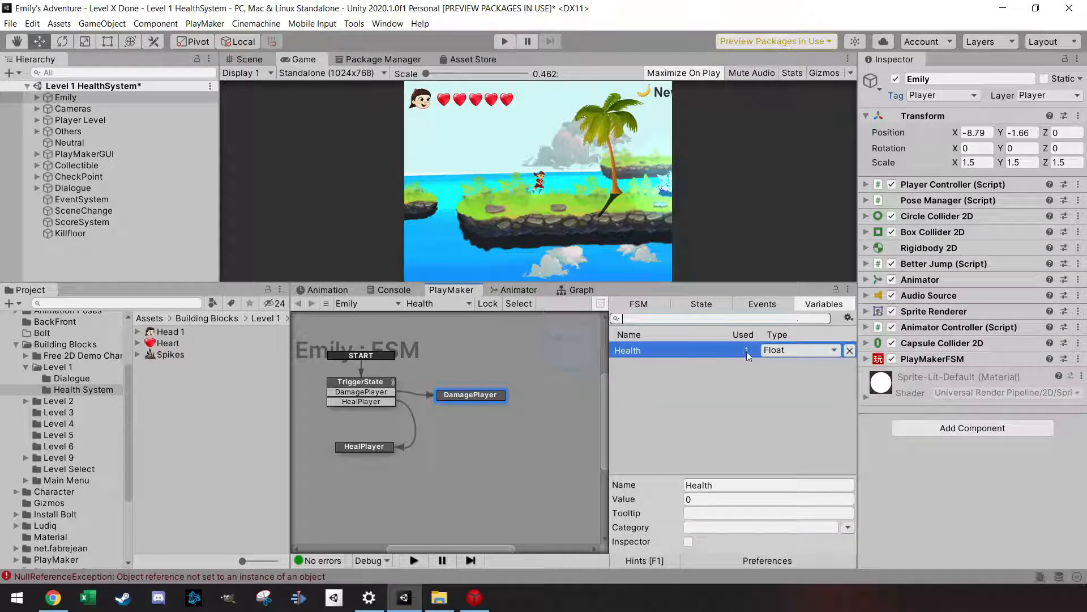
left_click(697, 496)
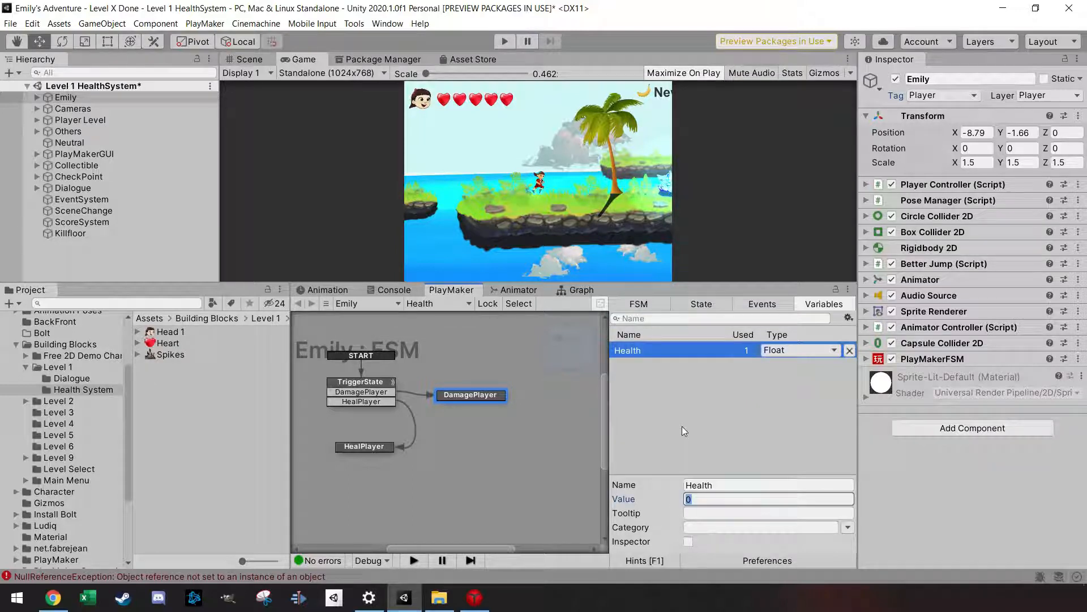
type("5")
left_click(703, 304)
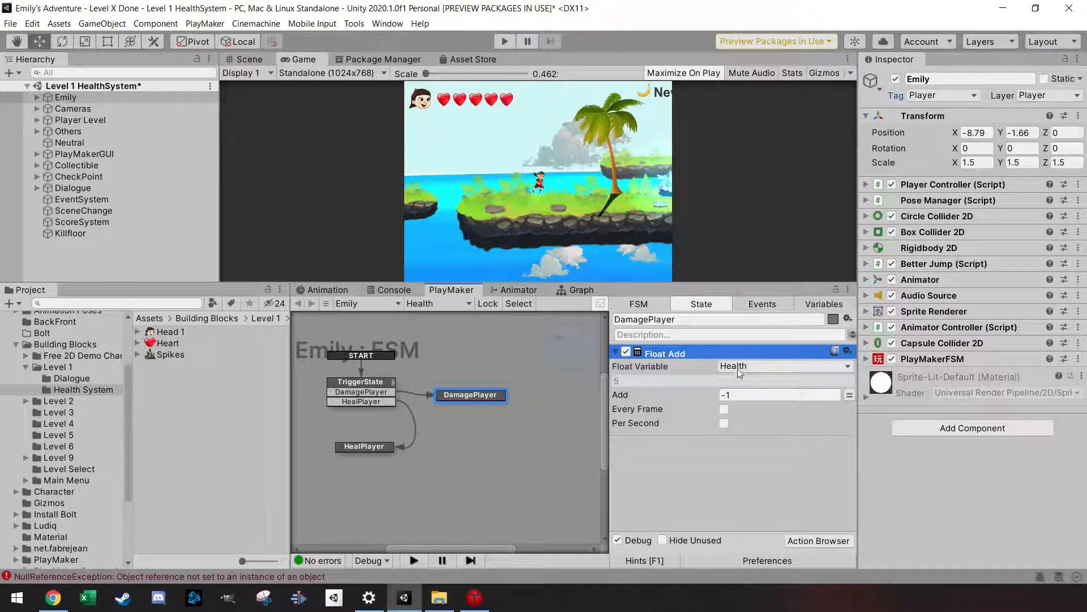
Step: Add a FINISHED transition to the DamagePlayer state
right_click(471, 396)
mouse_move(582, 405)
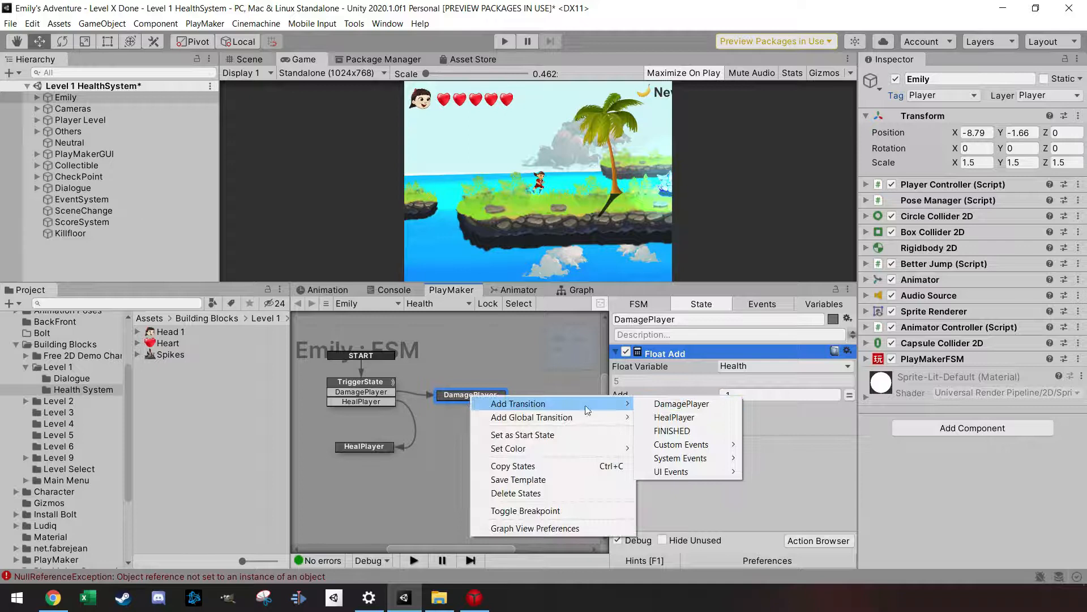
left_click(669, 431)
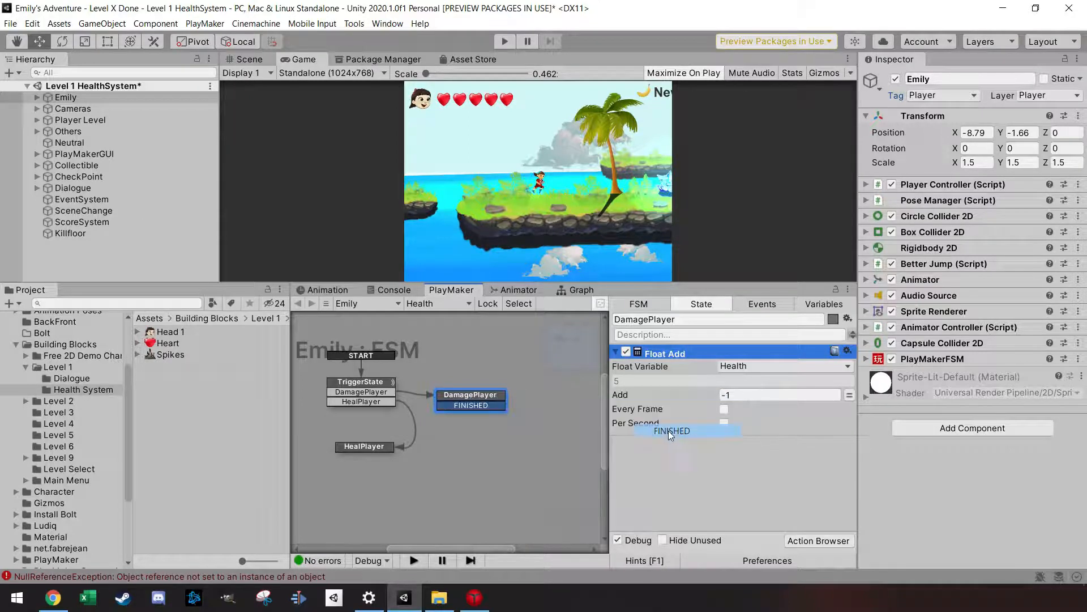
Step: Copy the Float Add action from DamagePlayer into the HealPlayer state and set its Add value to 1
left_click(359, 446)
left_click(456, 396)
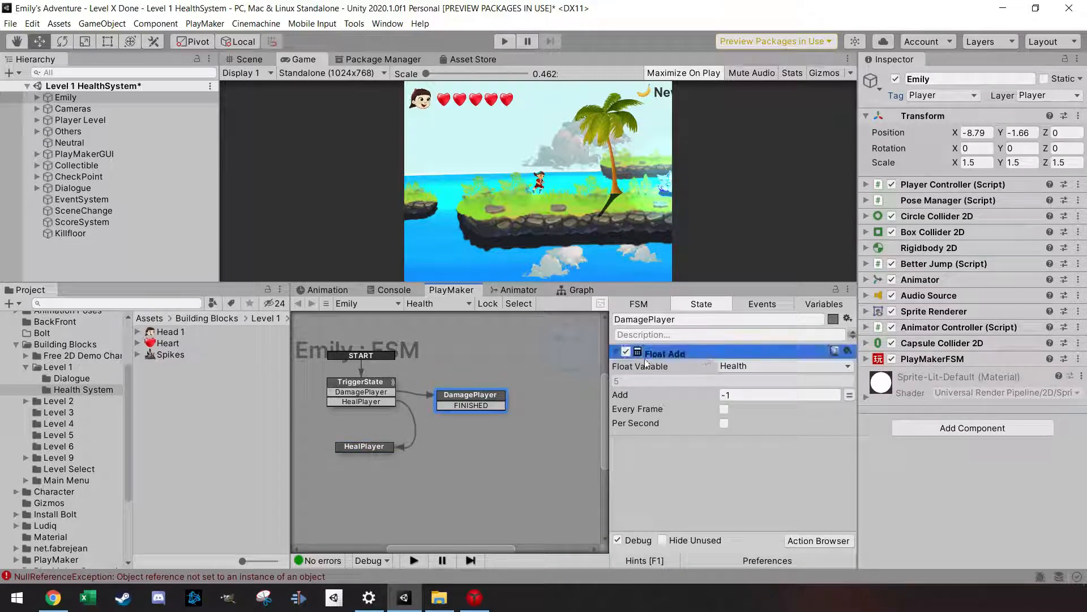
left_click(380, 446)
left_click(742, 395)
type("1")
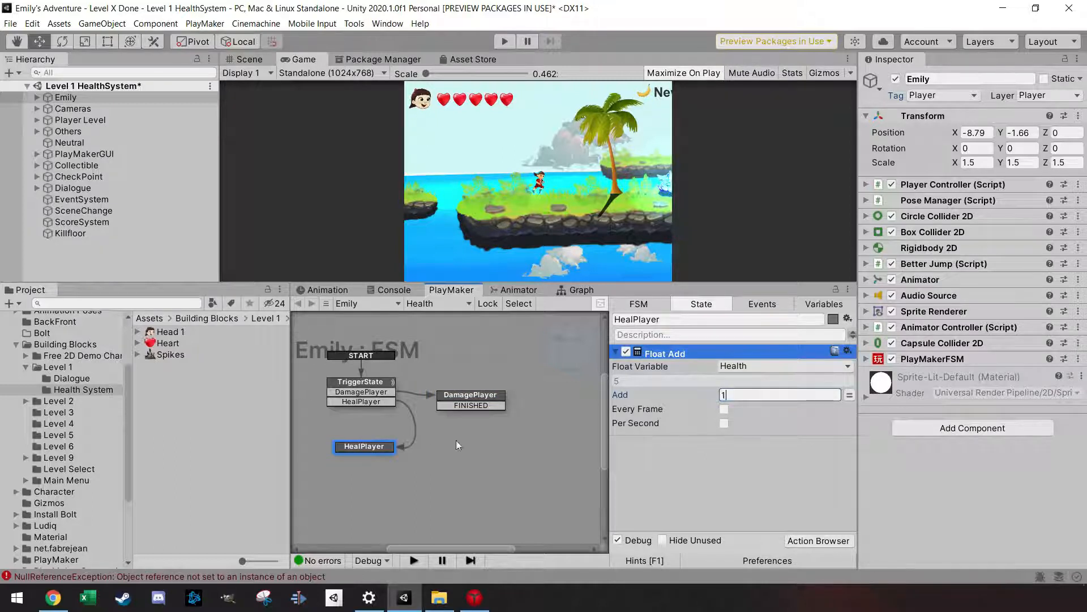
Step: Add a FINISHED transition to the HealPlayer state
right_click(380, 446)
mouse_move(494, 315)
left_click(578, 313)
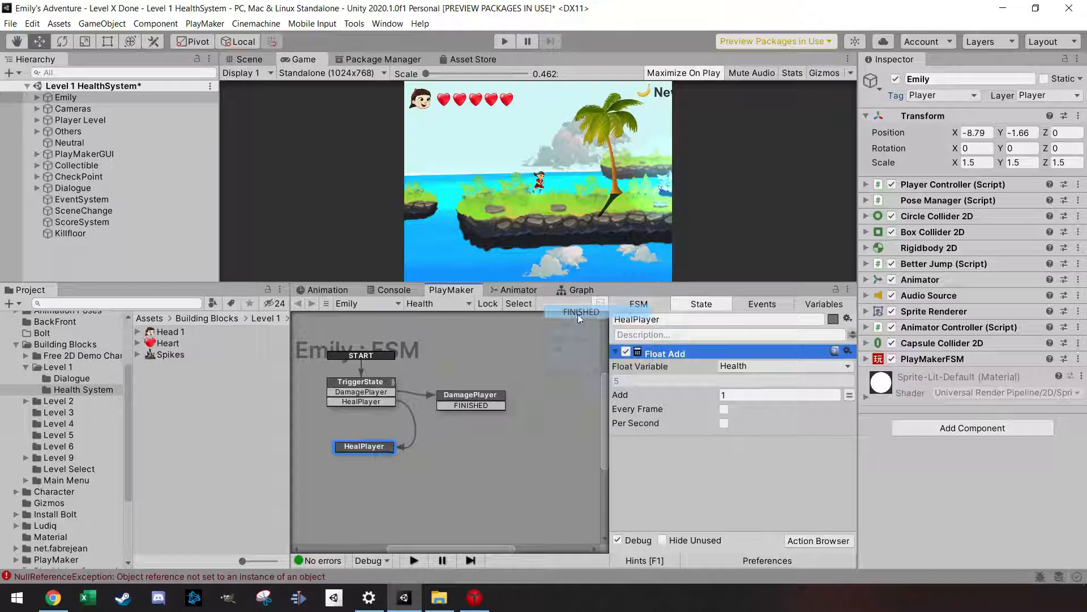
middle_click_drag(466, 484, 448, 463)
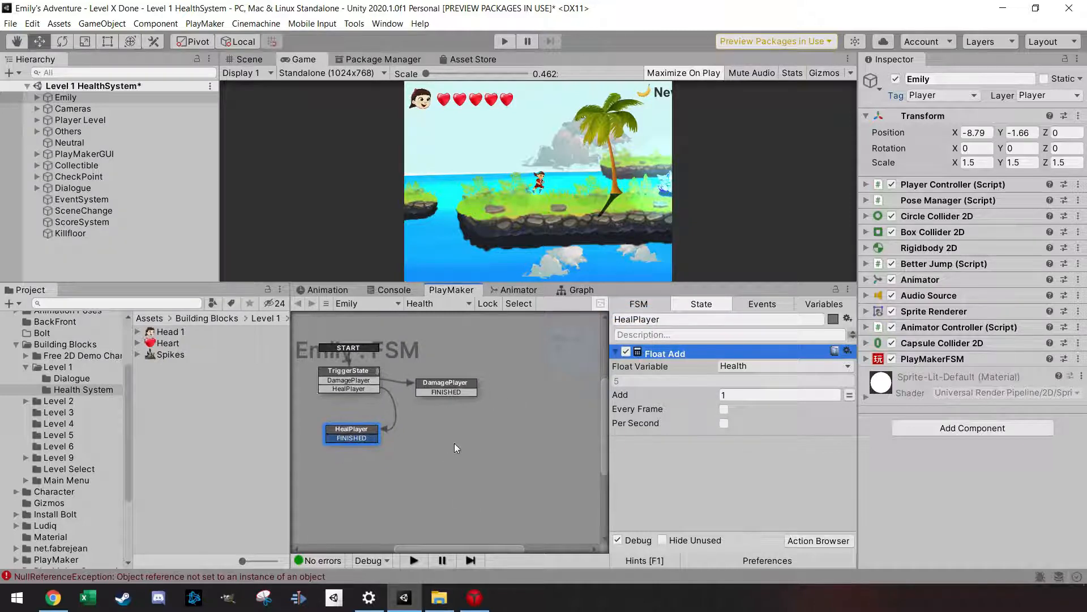
Step: Add a new state below DamagePlayer and connect the FINISHED transitions of DamagePlayer and HealPlayer to it
right_click(457, 438)
left_click(510, 291)
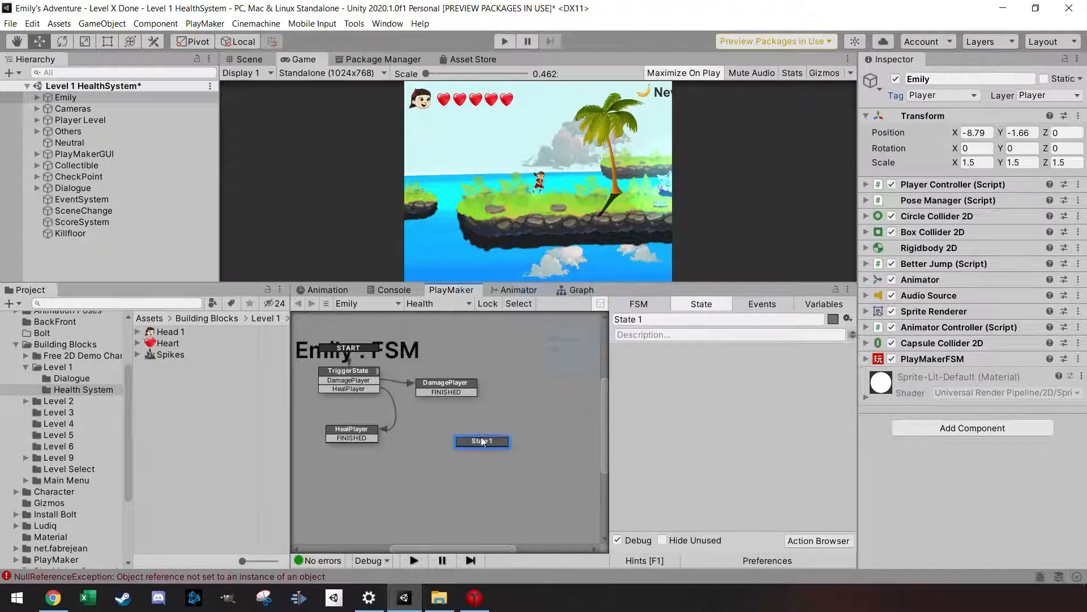
left_click_drag(482, 438, 467, 445)
left_click_drag(466, 394, 474, 446)
left_click_drag(351, 437, 454, 447)
left_click(443, 451)
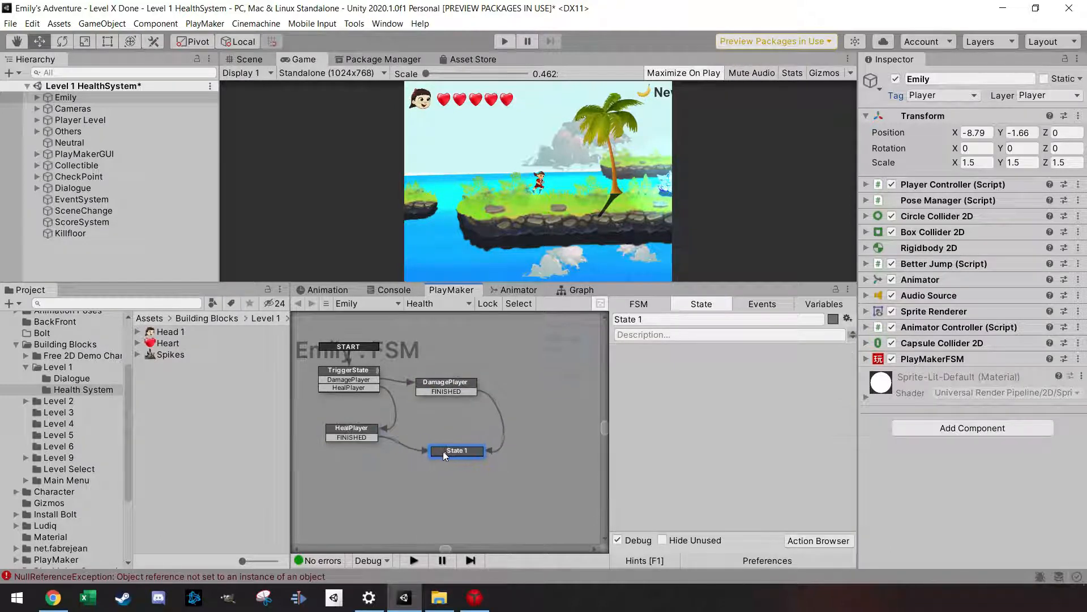
Step: Save the scene and rename the new state CheckHealth
key("ctrl+s")
left_click(656, 321)
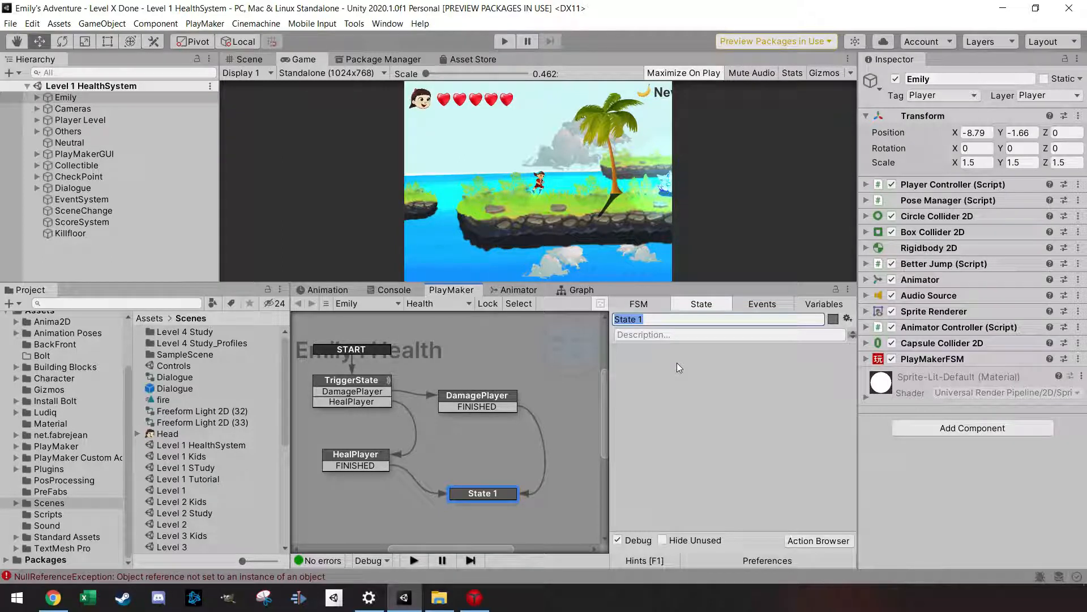
type("CheckHealth")
Step: Find the Float Compare action by searching for "float" and add it to the CheckHealth state
left_click(804, 541)
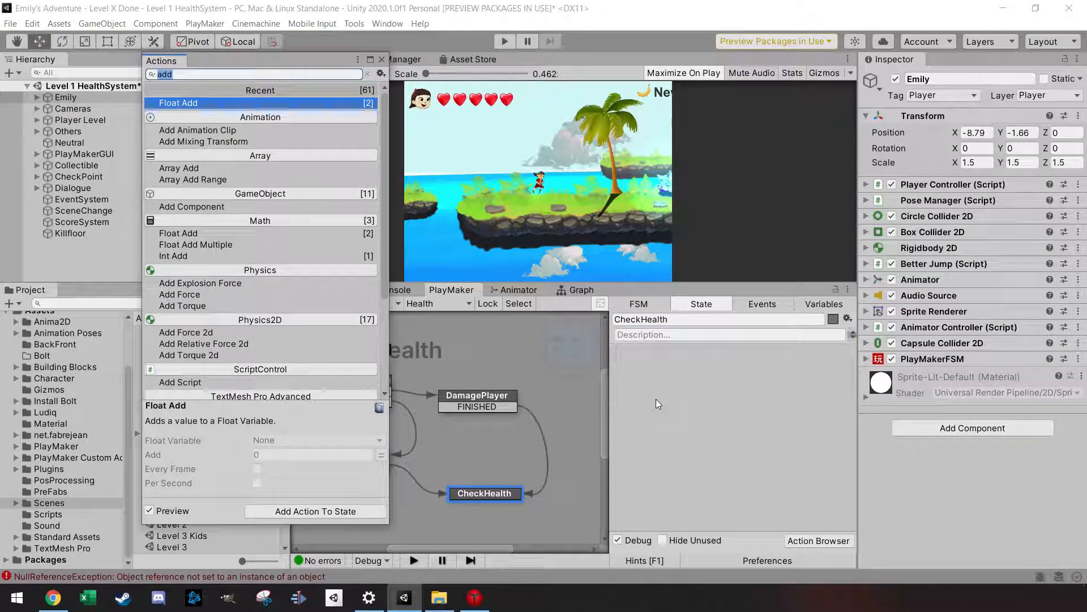
type("float")
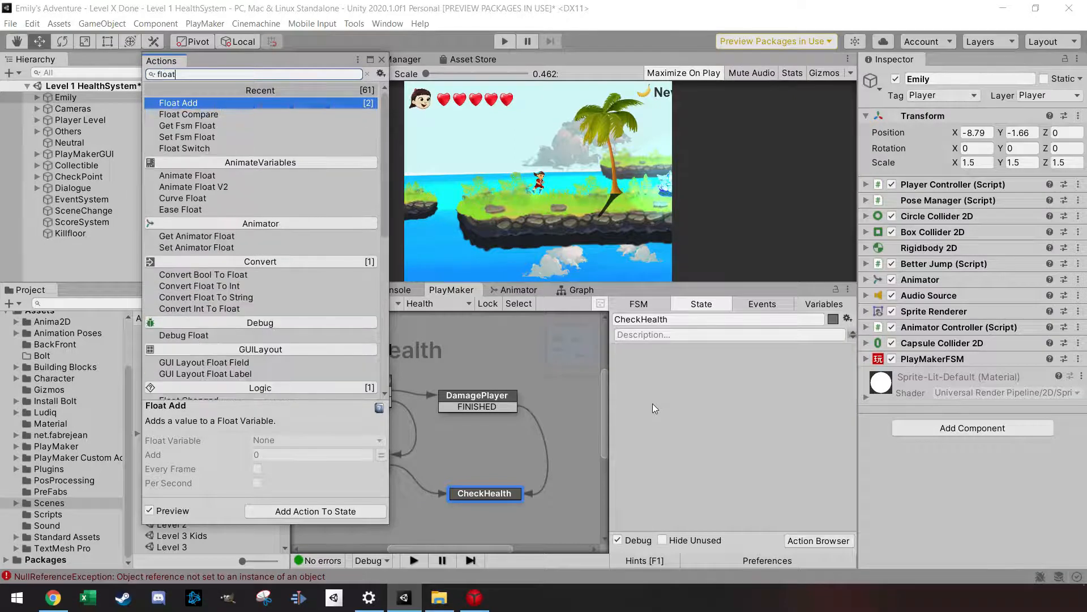
left_click(189, 114)
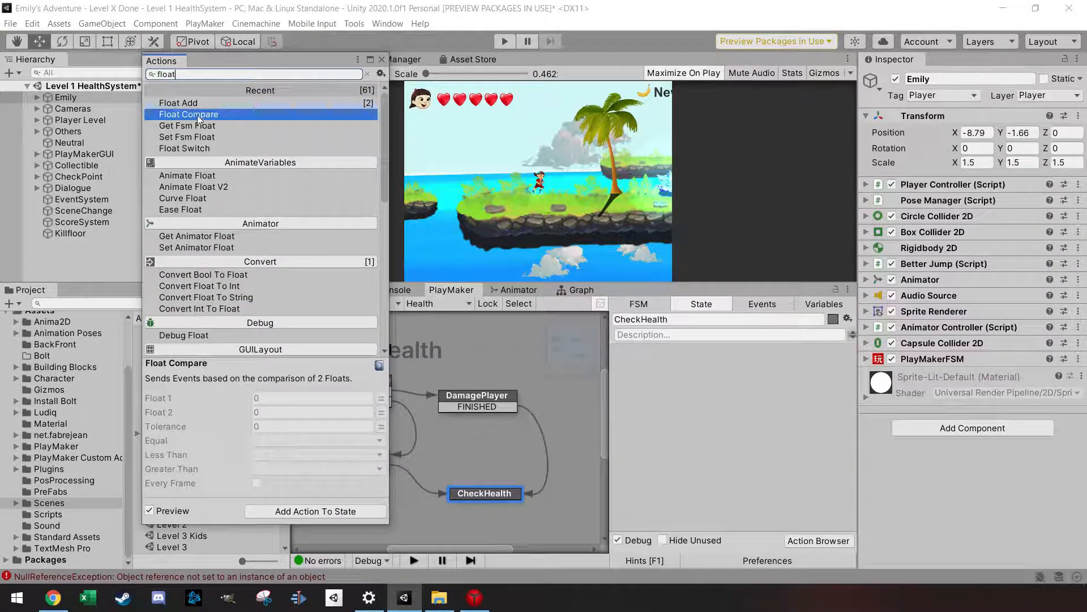
double_click(197, 114)
left_click(382, 59)
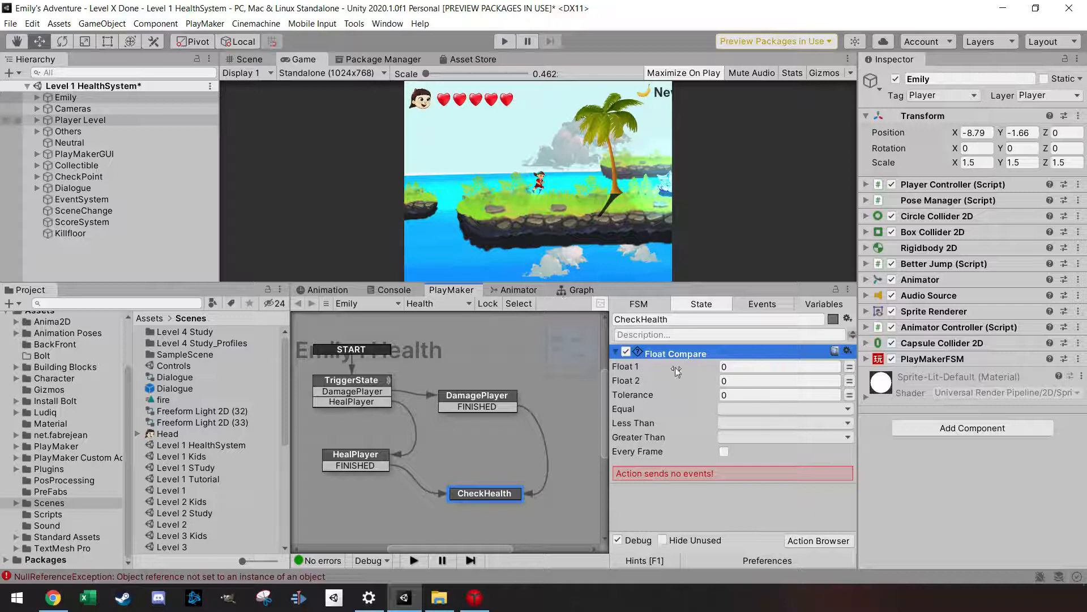
Step: Set Float Compare's Float 1 to the Health variable and Float 2 to 5
left_click(850, 366)
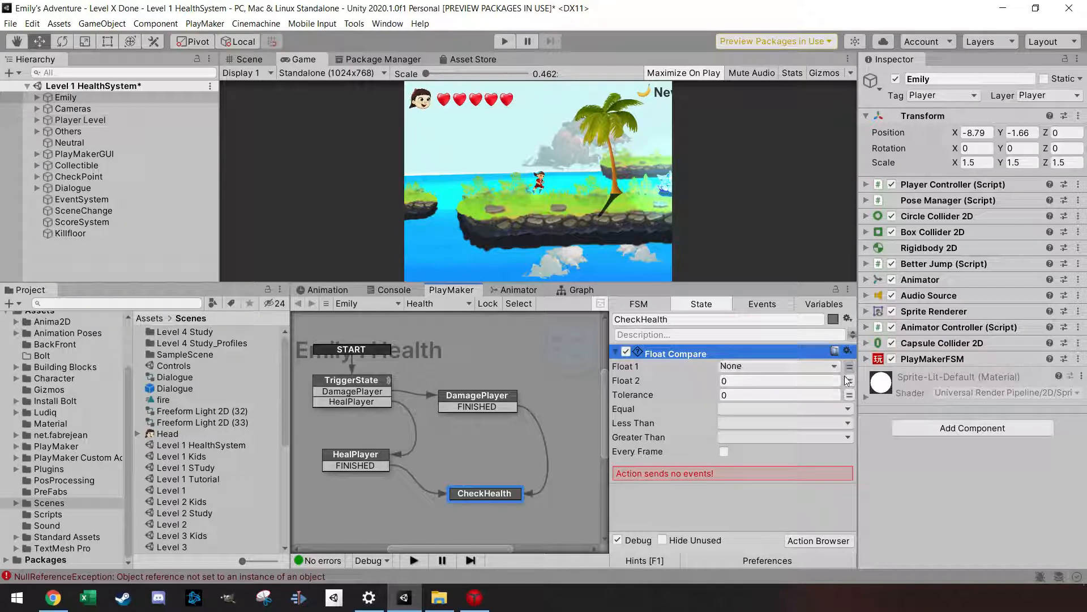
left_click(836, 366)
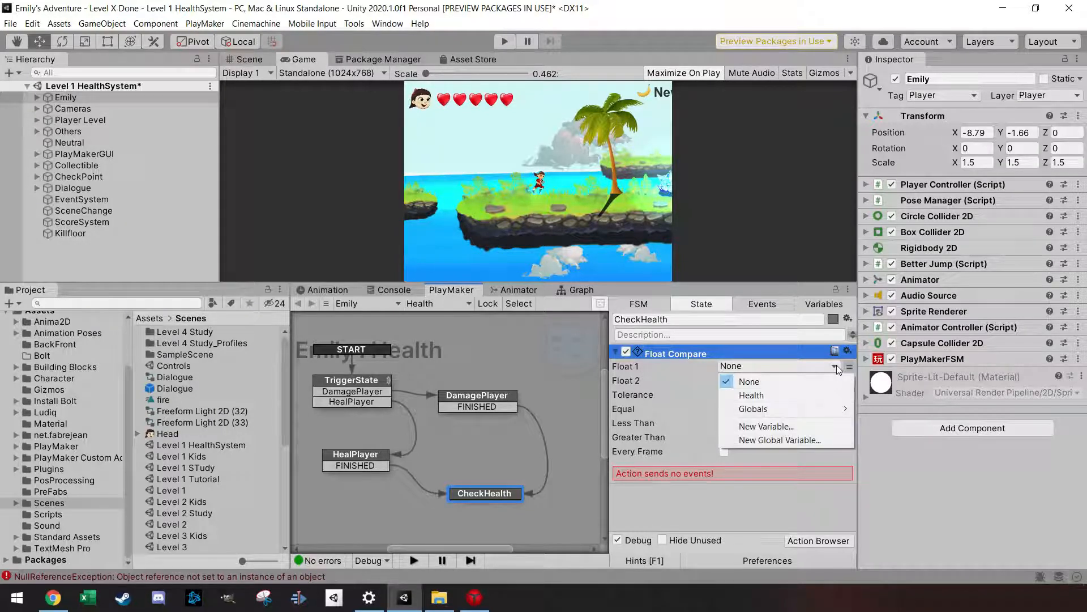
left_click(797, 395)
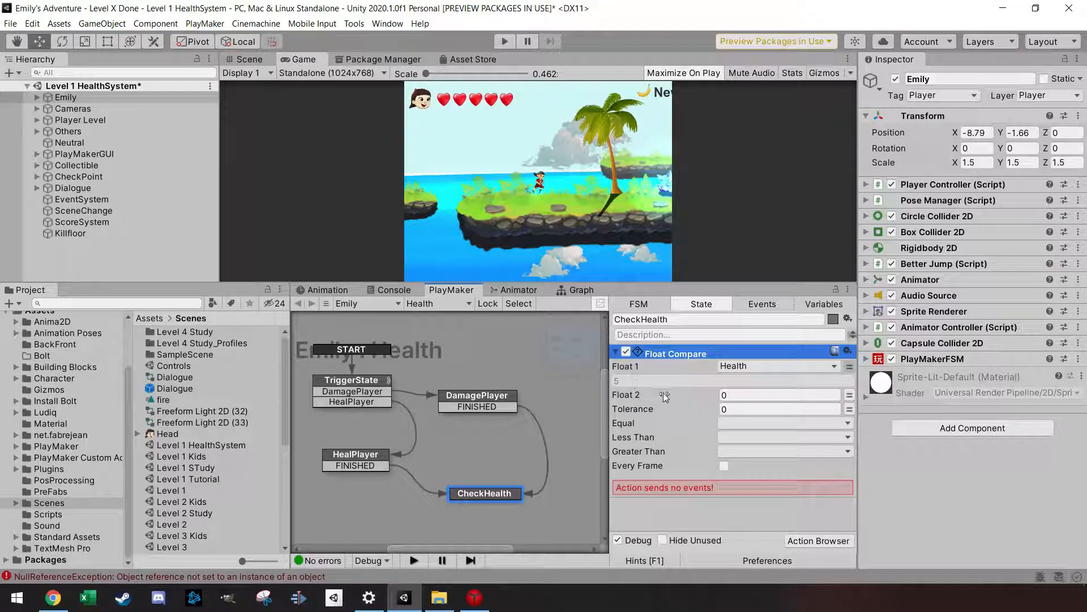
left_click(740, 395)
type("5")
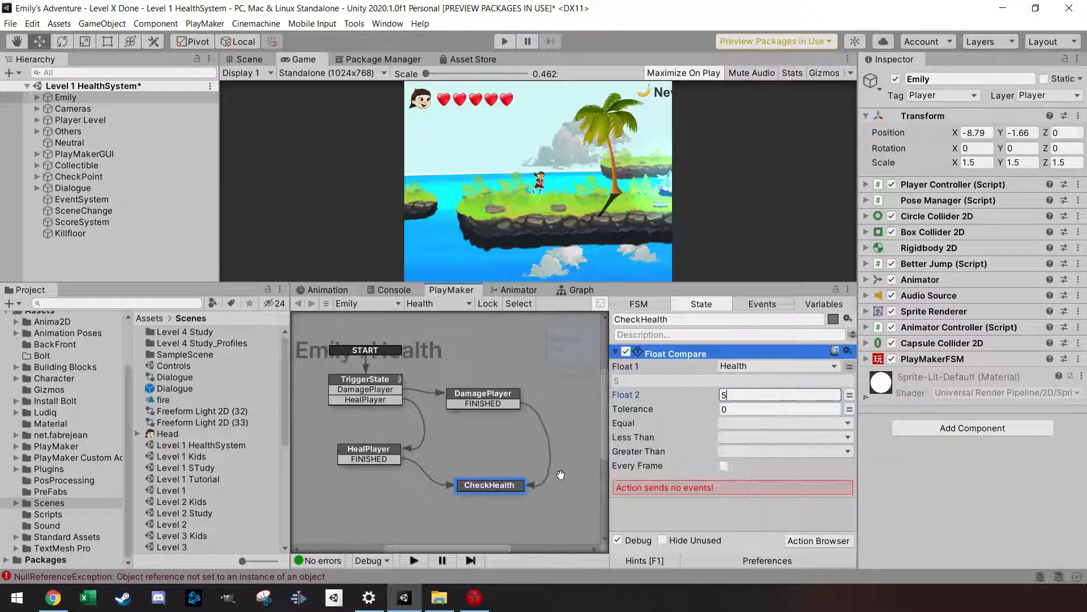
left_click(734, 423)
left_click(734, 423)
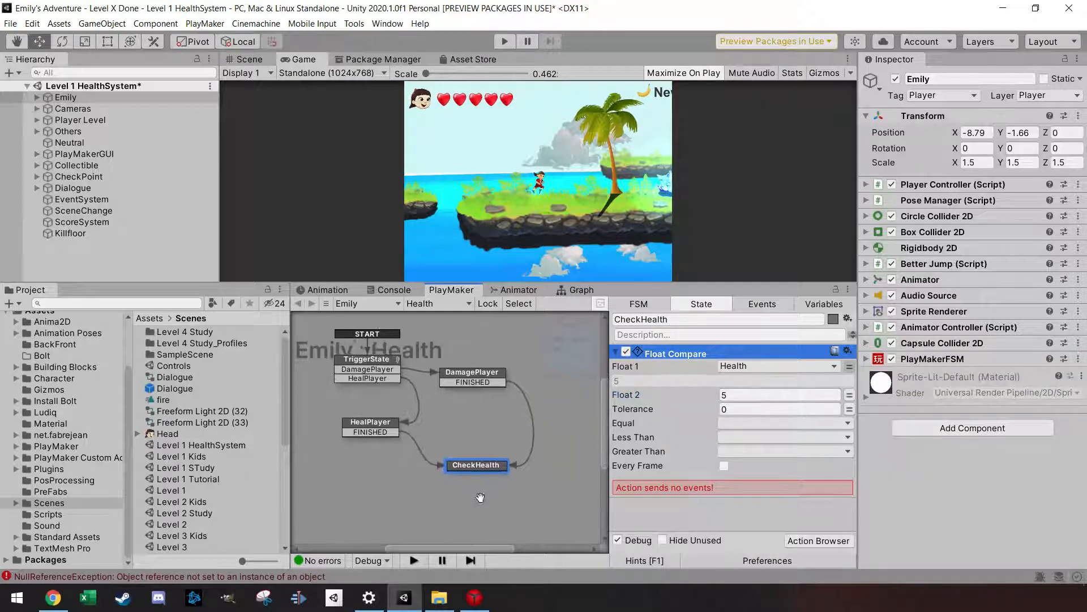
right_click(473, 467)
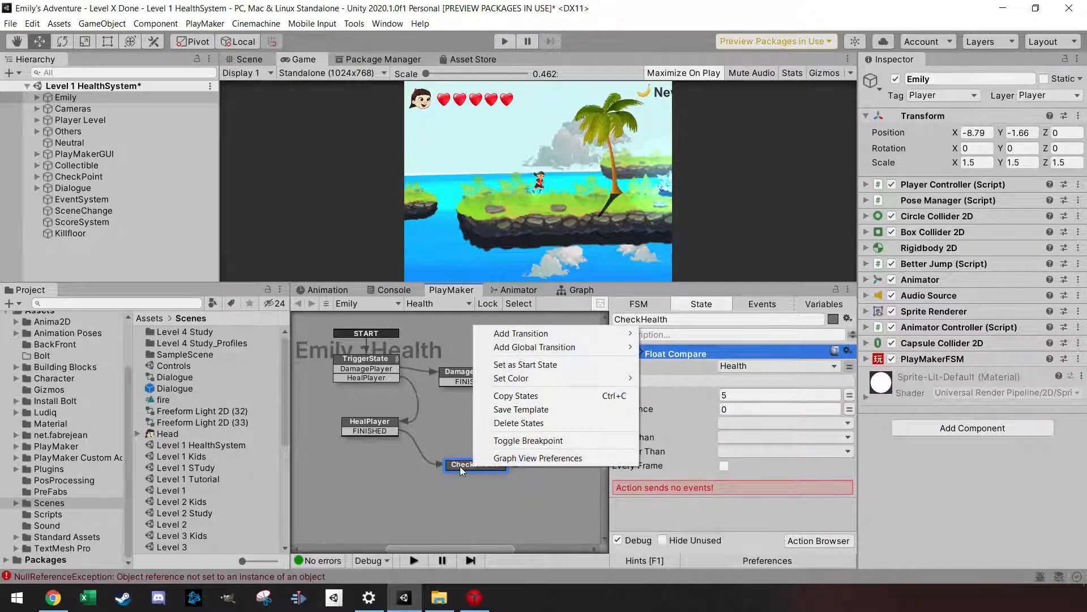
left_click(467, 467)
right_click(468, 468)
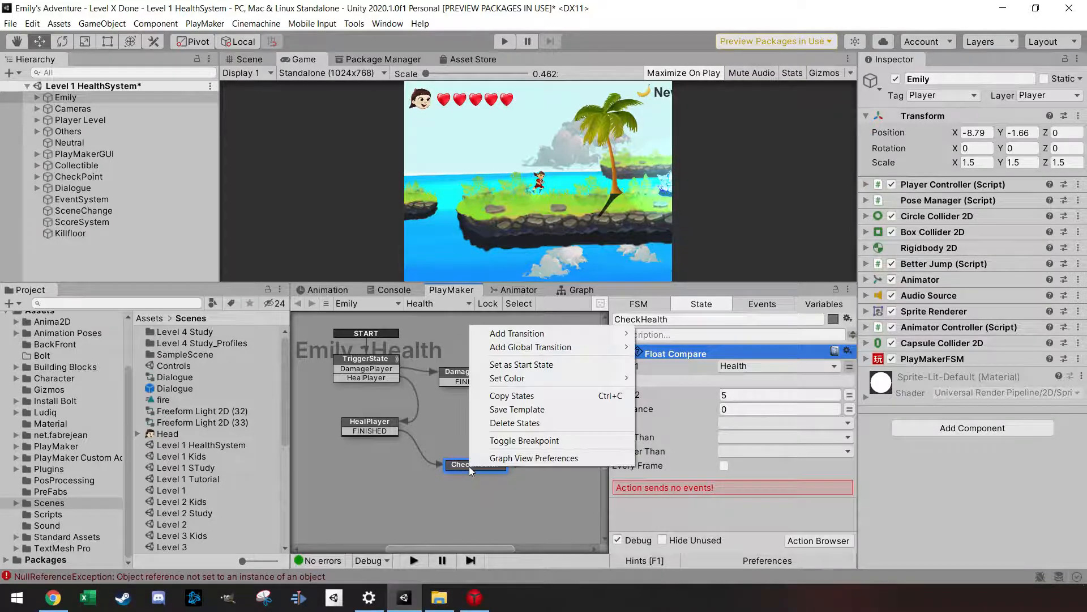
left_click(465, 466)
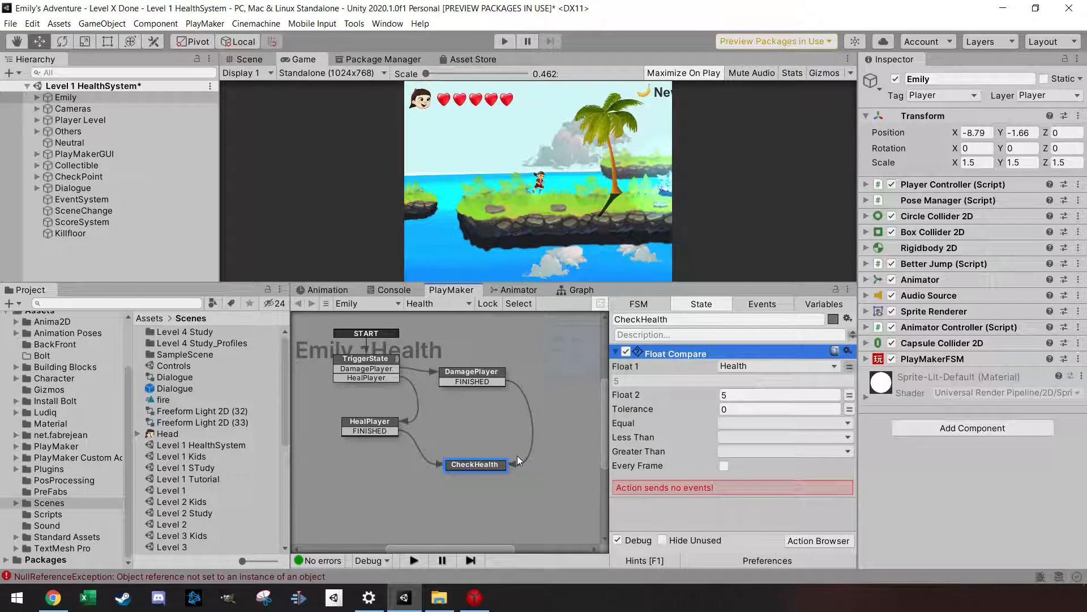
Step: Add the events 5Hearts and 4Hearts to the Health FSM
left_click(746, 305)
left_click(695, 527)
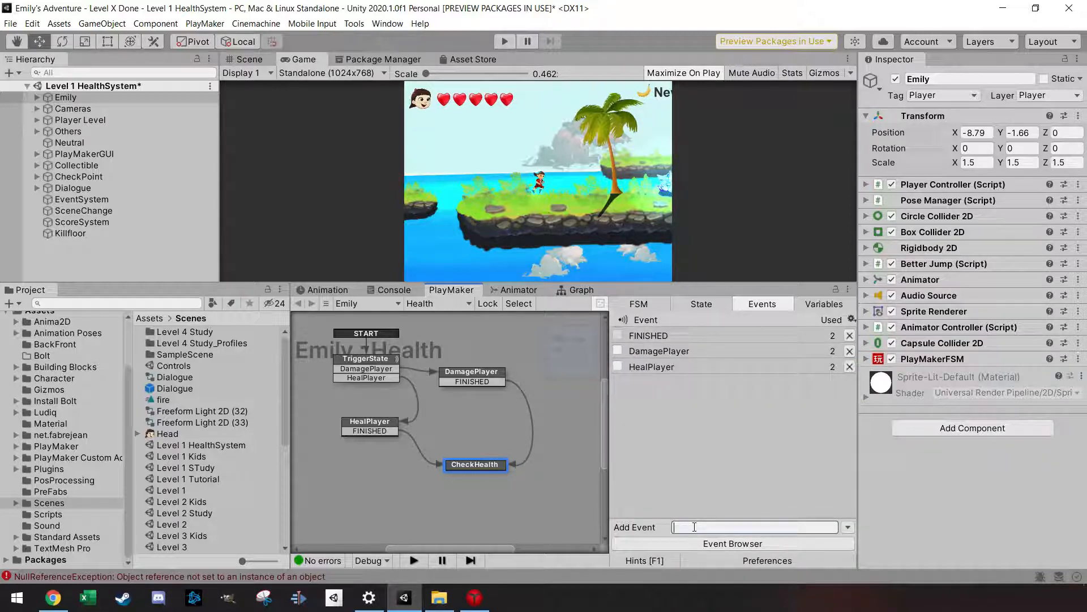
type("5Hearts")
key("Return")
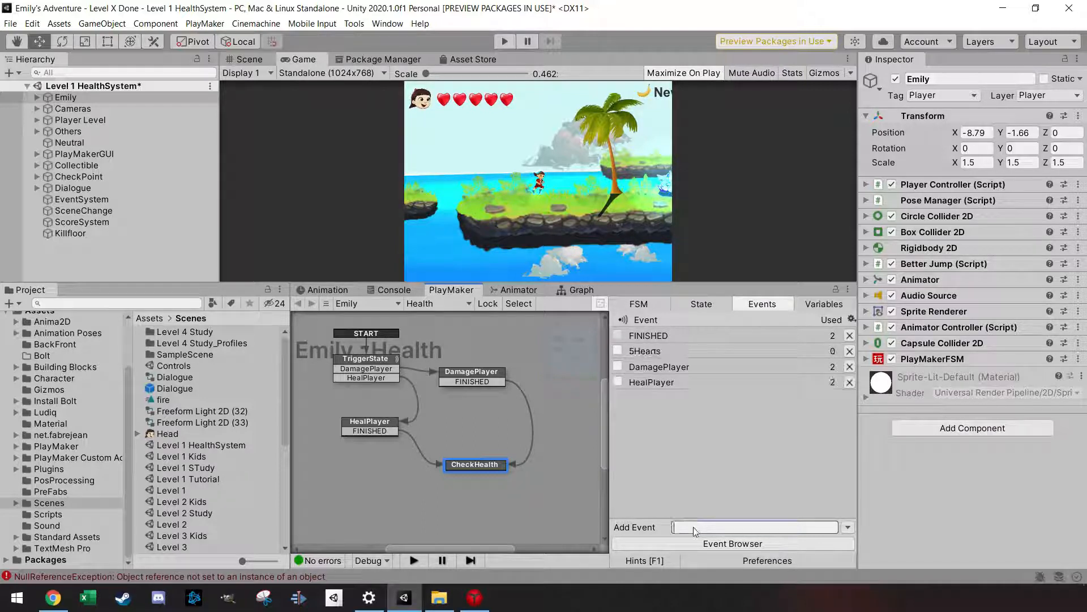
type("4Hearts")
key("Return")
key("e")
key("r")
key("t")
Step: Add the events 3Hearts, 2Hearts, 1Heart and GameOver to the Health FSM
left_click(694, 528)
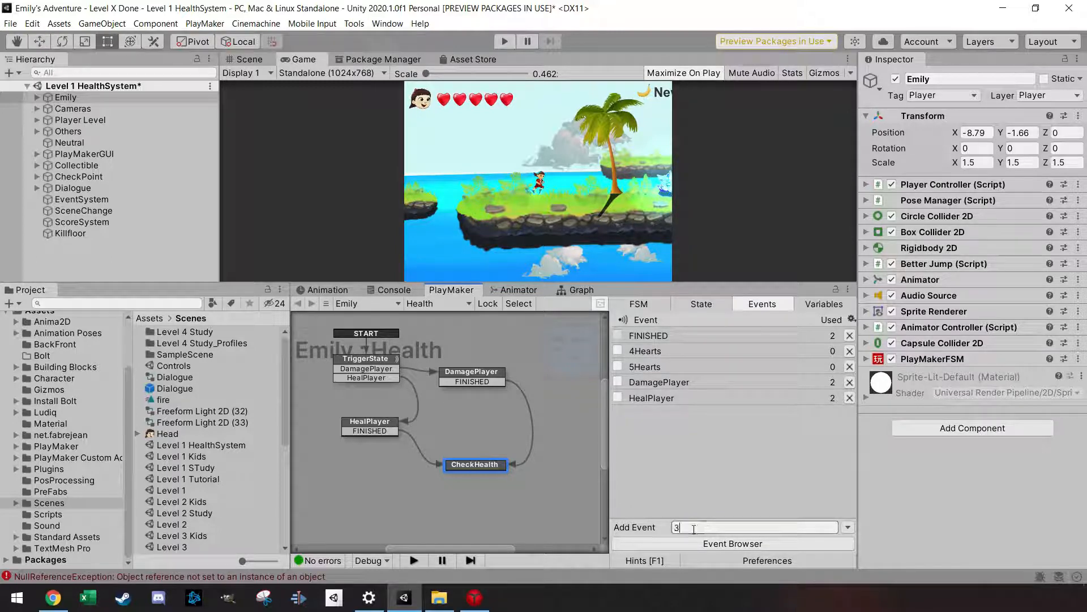
type("3Hearts")
key("Return")
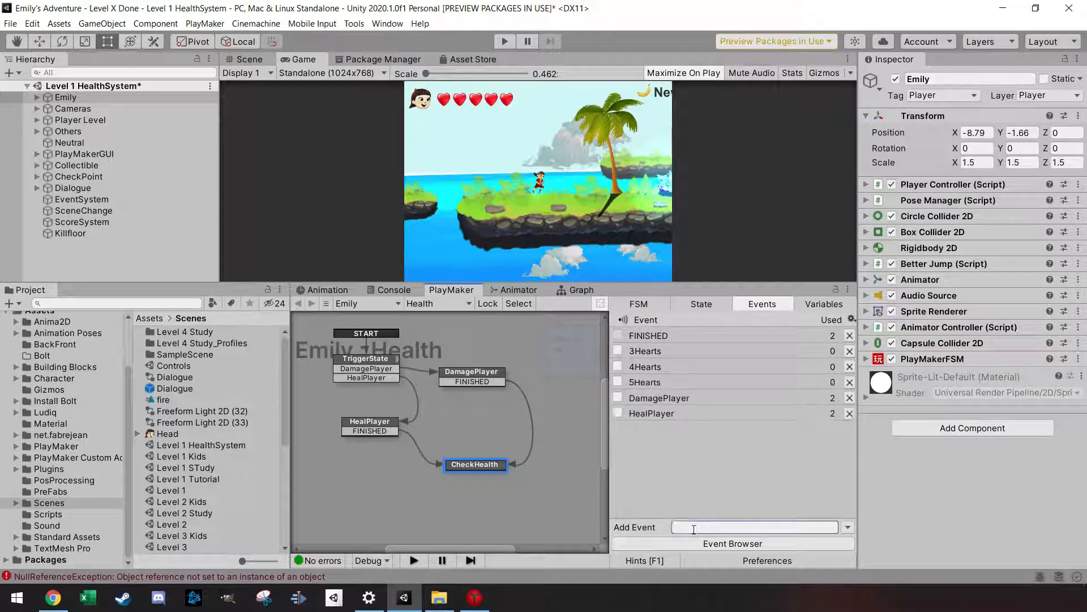
type("2Hearts")
key("Return")
type("1H")
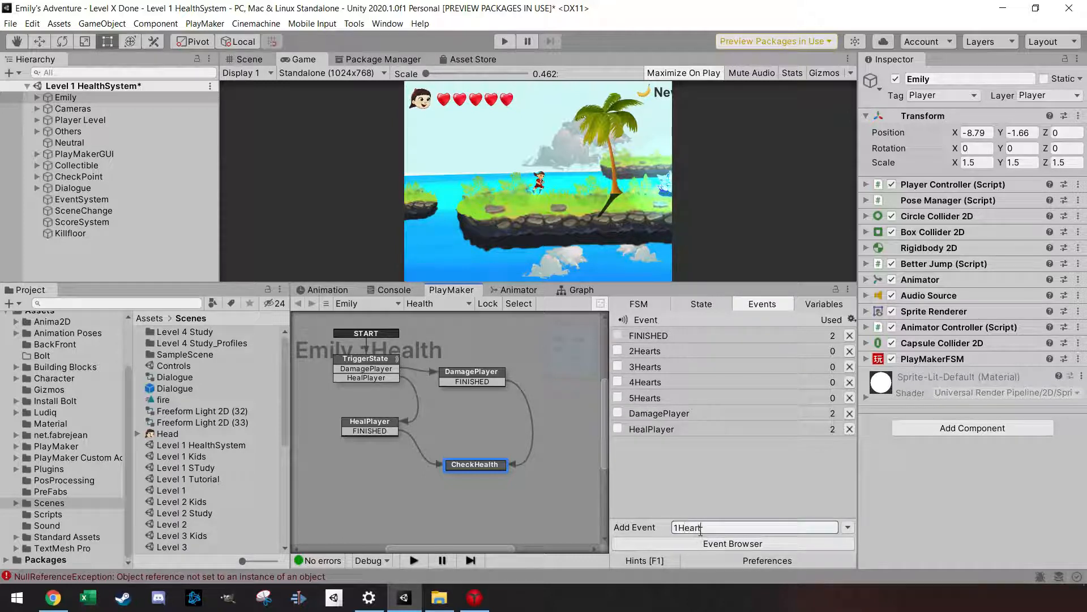
type("eart")
key("Return")
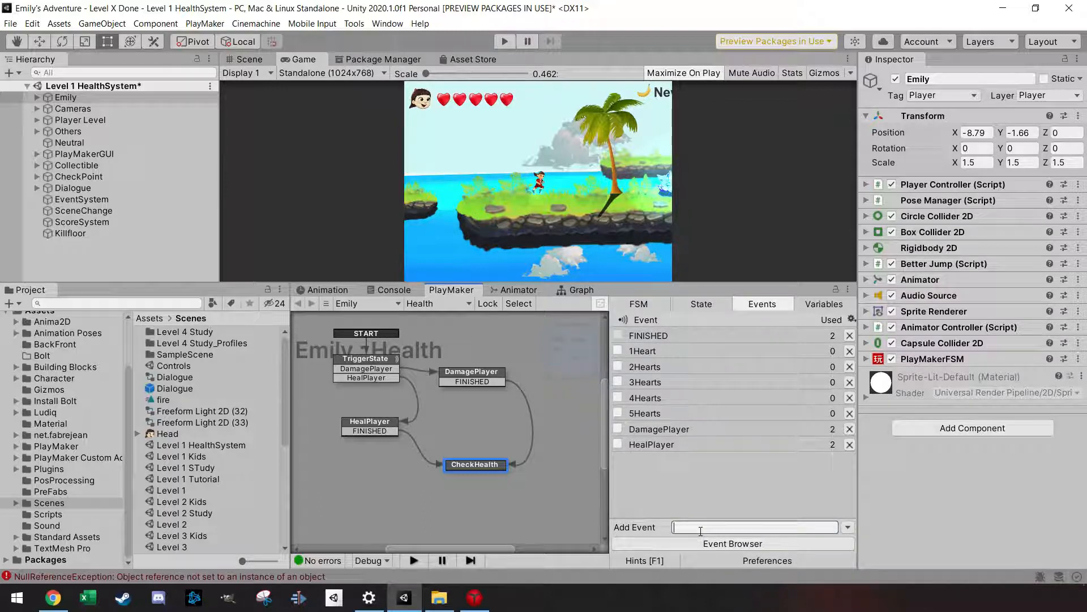
type("GameOver")
key("Return")
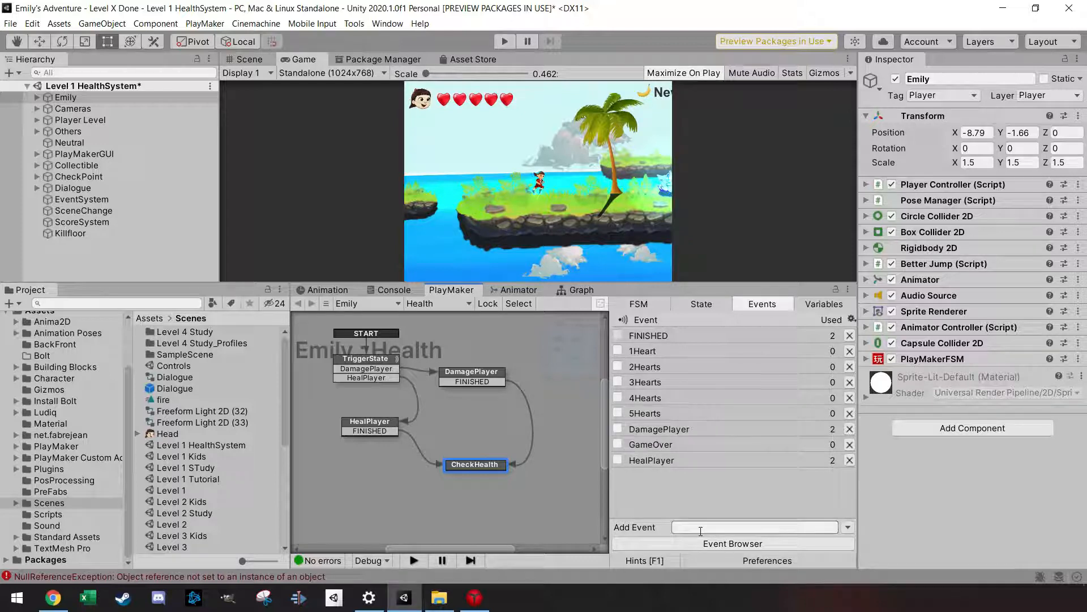
Step: Set the Equal event of CheckHealth's Float Compare action to 5Hearts
left_click(490, 464)
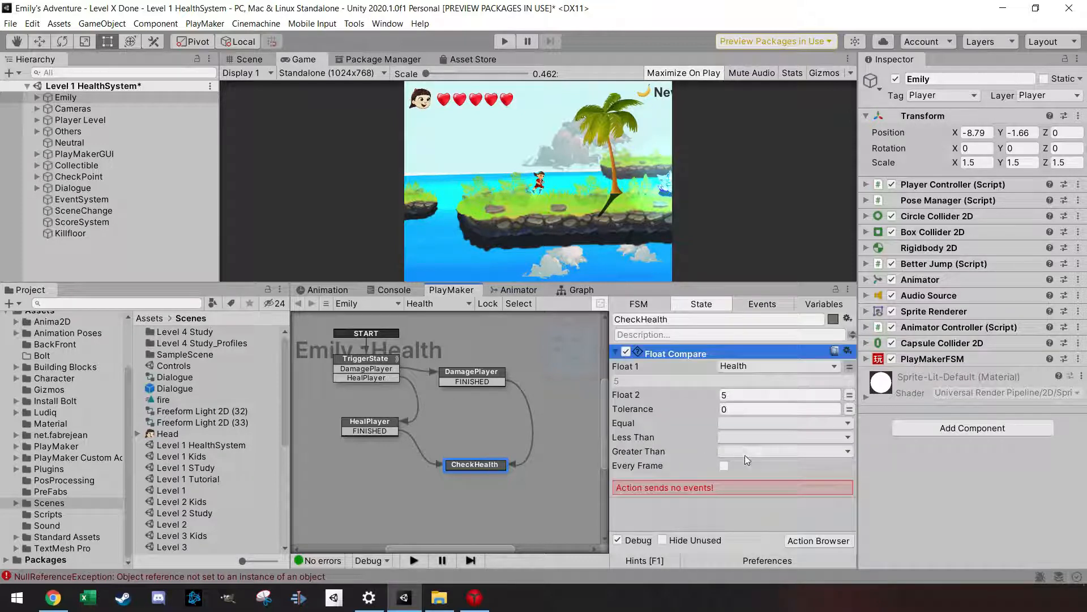
left_click(749, 422)
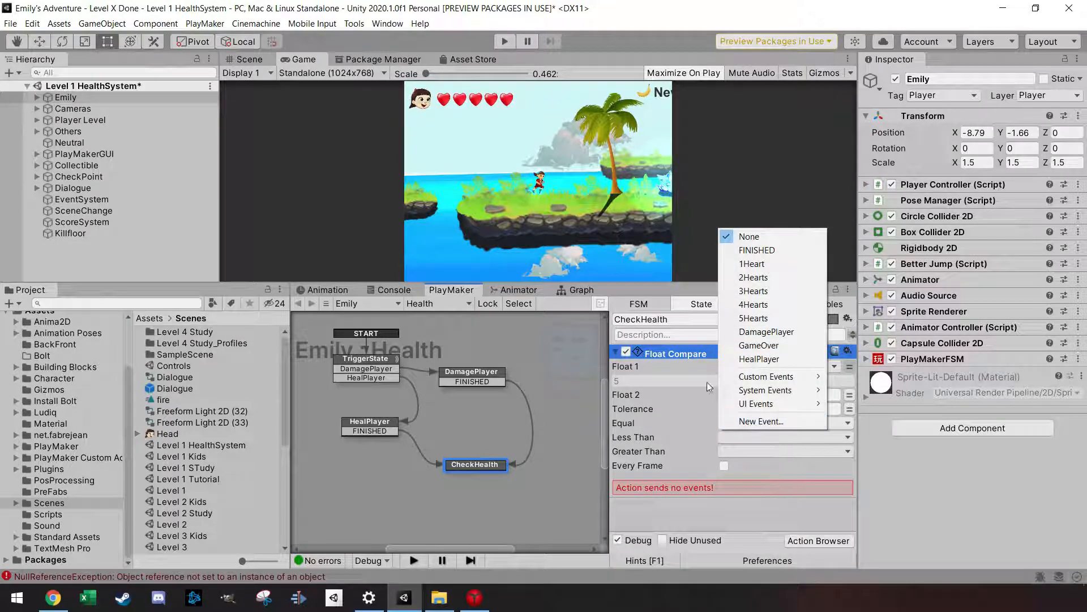
left_click(754, 318)
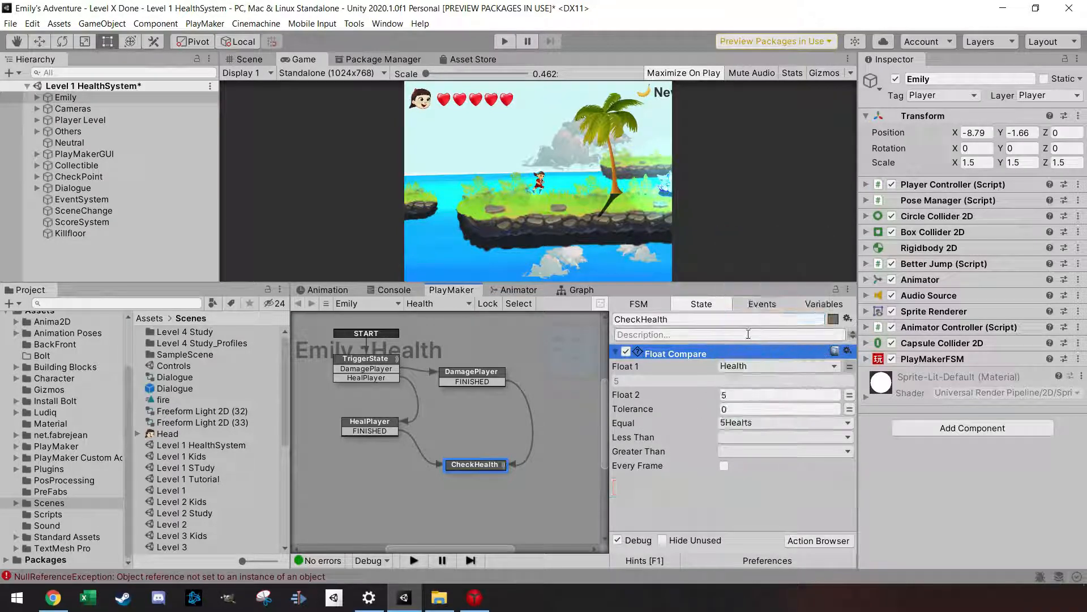
Step: Add transitions for the 5Hearts, 4Hearts and 3Hearts events to the CheckHealth state
right_click(483, 467)
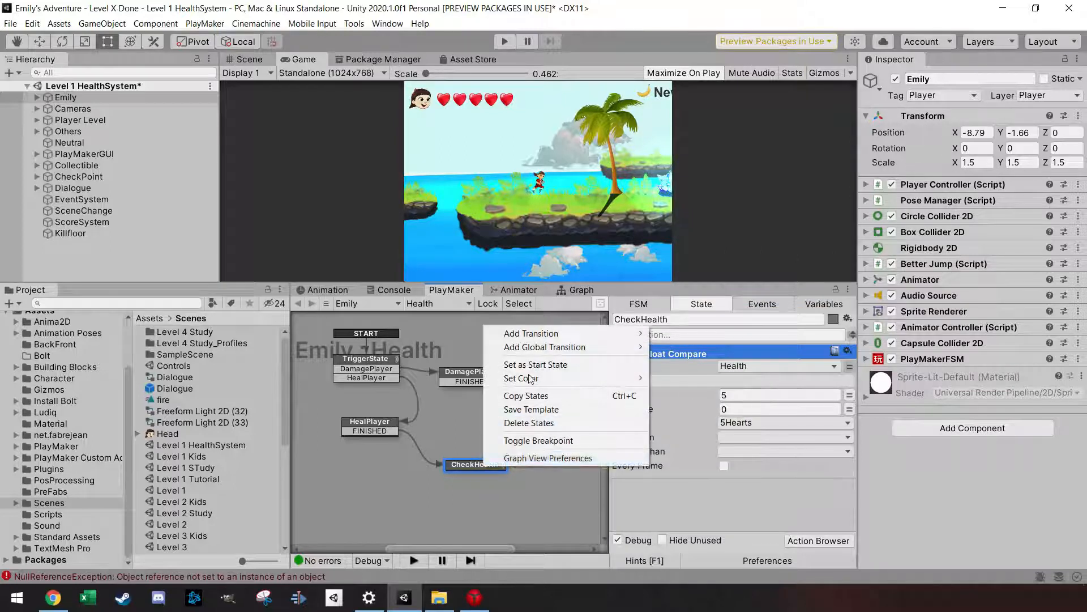
mouse_move(575, 335)
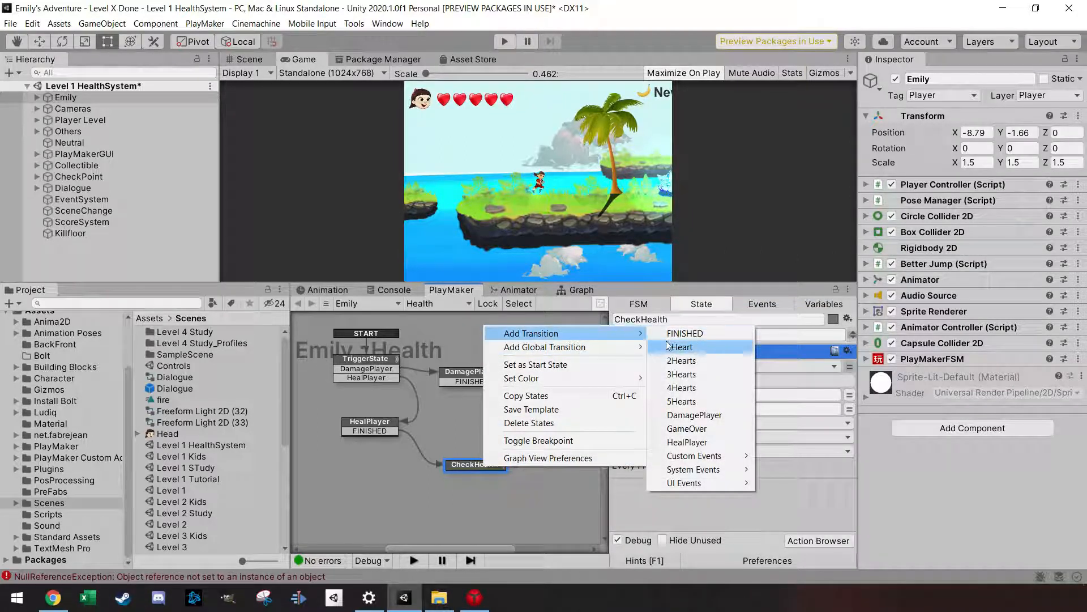
left_click(682, 402)
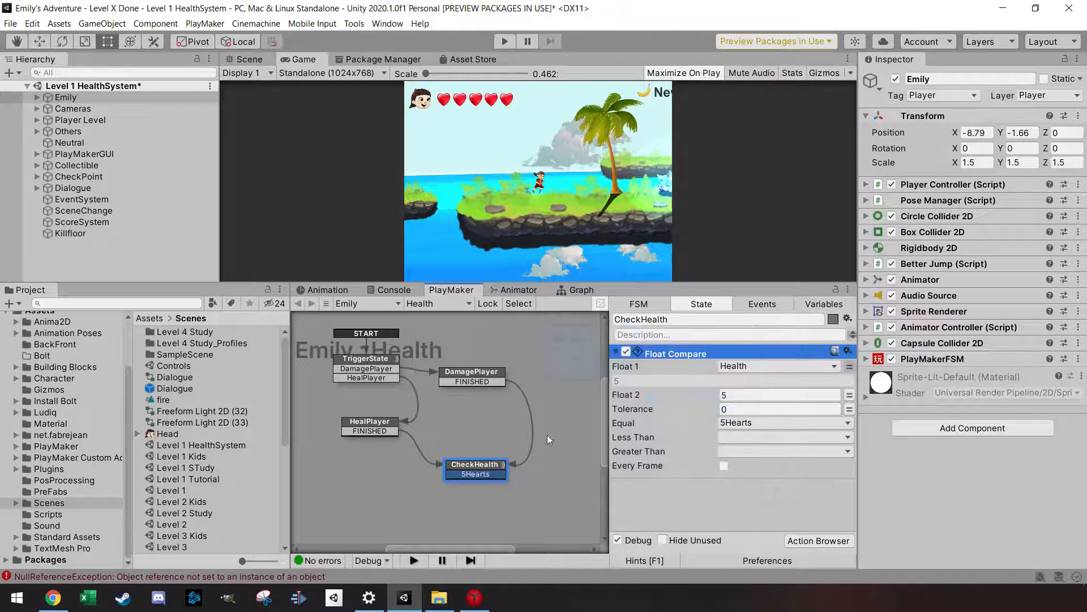
right_click(495, 467)
mouse_move(580, 332)
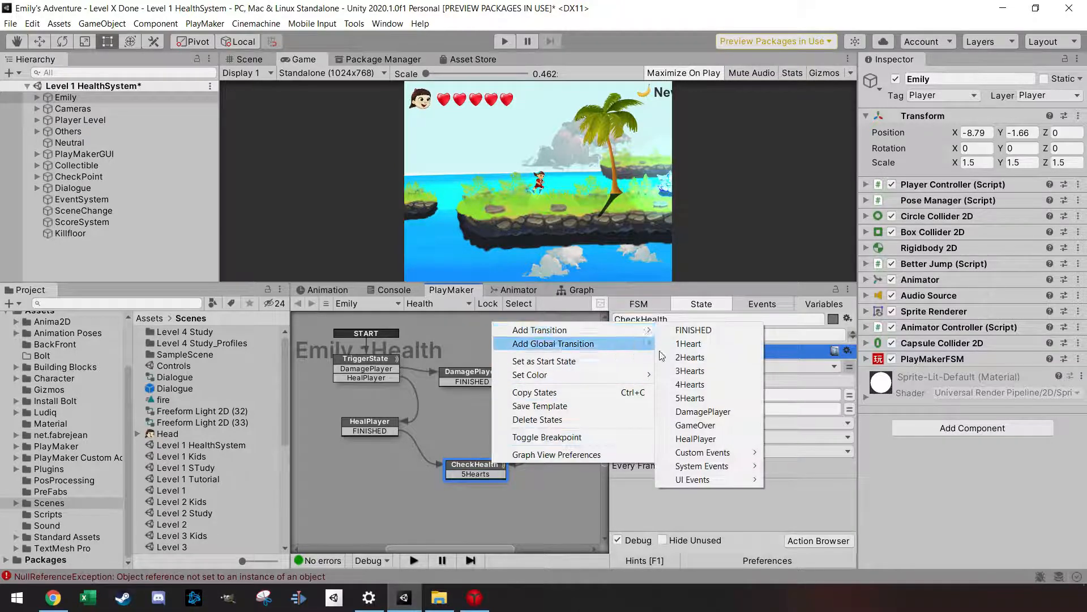
left_click(690, 385)
right_click(477, 466)
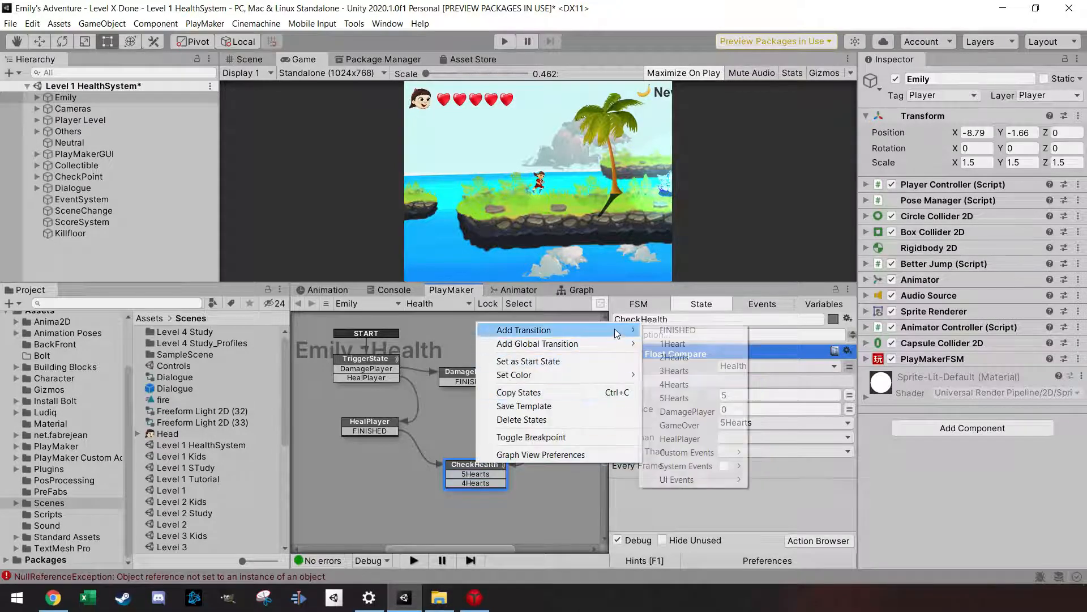
left_click(689, 372)
Step: Add transitions for the 2Hearts, 1Heart and GameOver events to the CheckHealth state
right_click(482, 466)
mouse_move(566, 330)
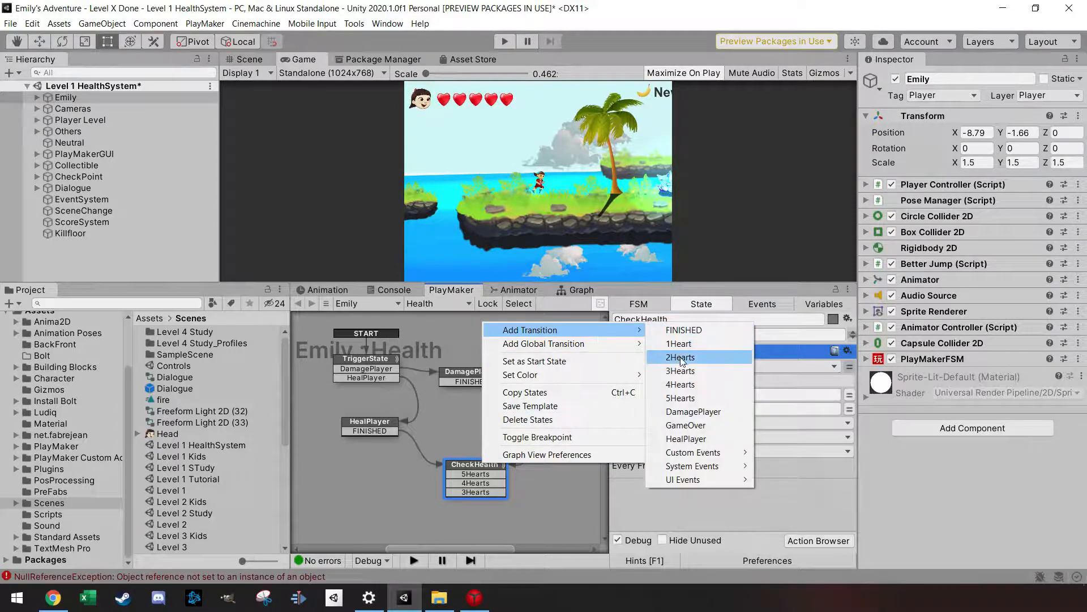
left_click(683, 357)
right_click(469, 466)
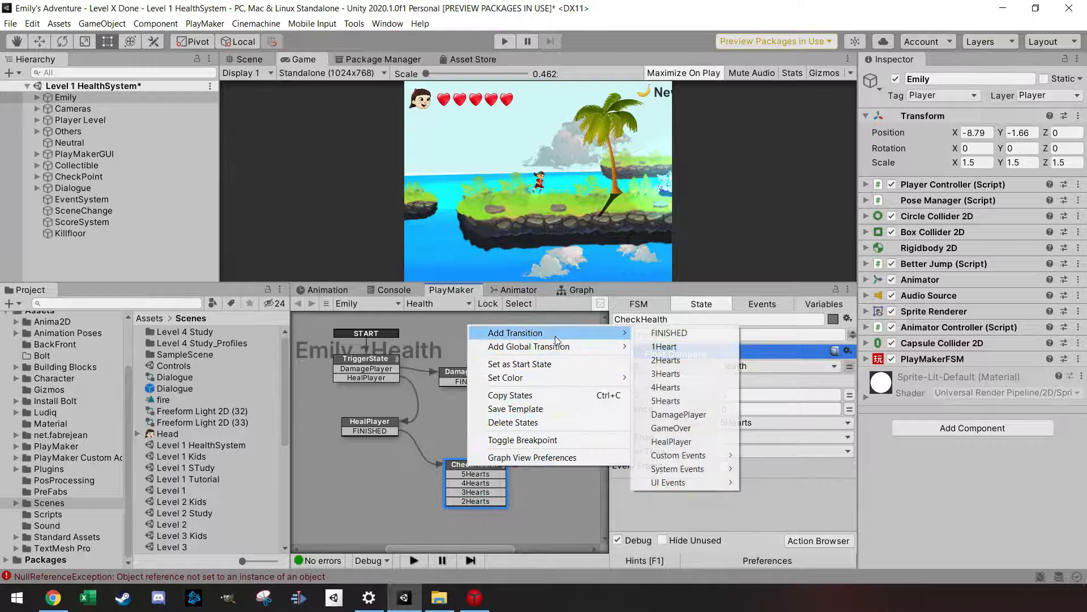
left_click(683, 343)
right_click(482, 464)
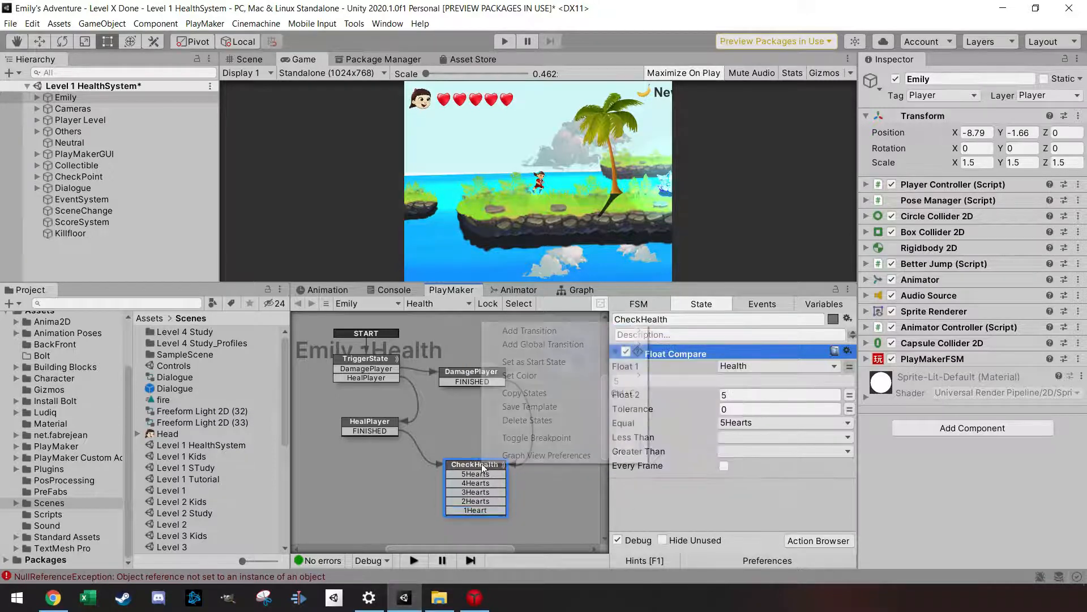
mouse_move(560, 331)
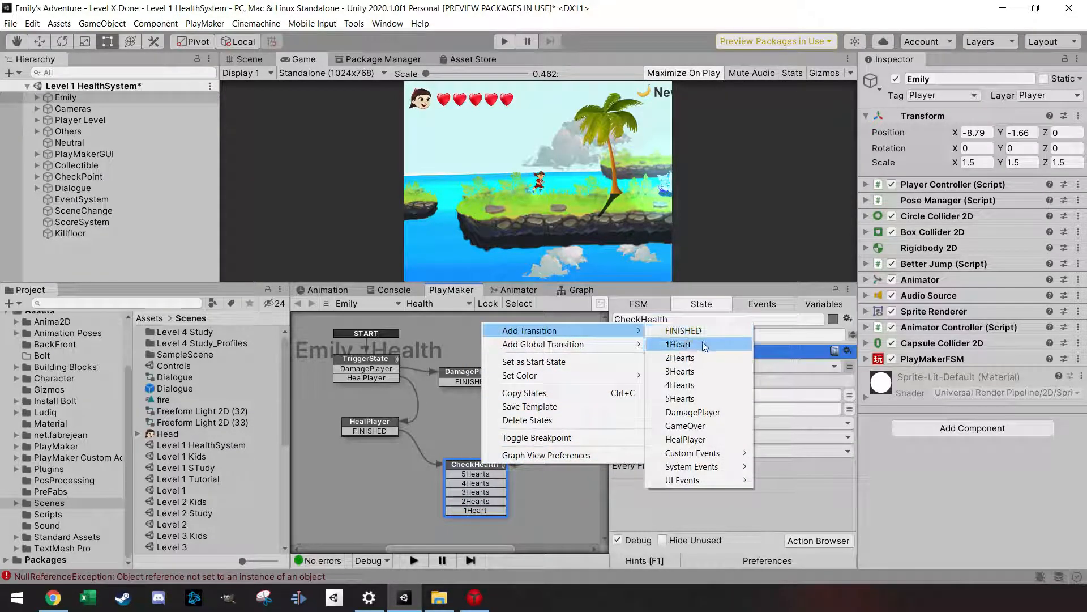
left_click(706, 424)
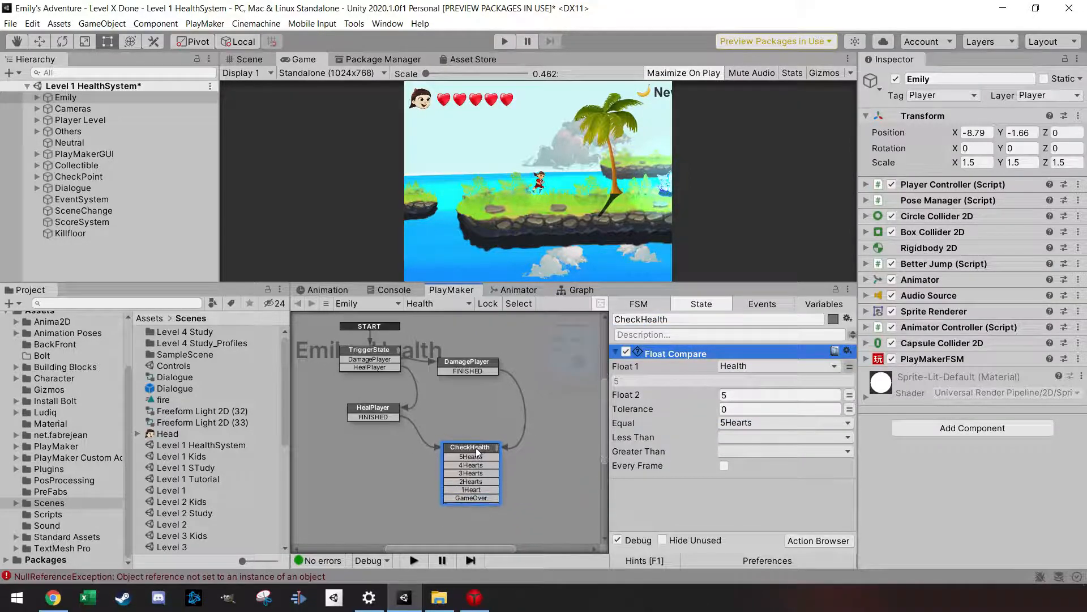
left_click_drag(476, 448, 473, 443)
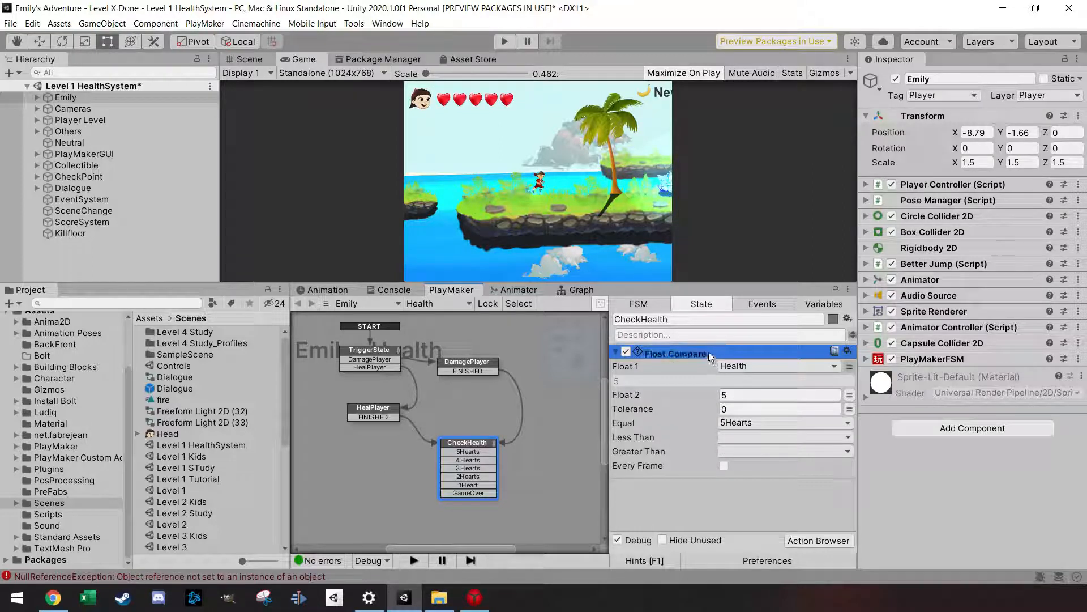
Step: Duplicate CheckHealth's Float Compare action and set the copy's Float 2 to 4 and its Equal event to 4Hearts
left_click(721, 408)
key("ctrl+c")
key("ctrl+v")
scroll(709, 449, "down", 2)
left_click(735, 487)
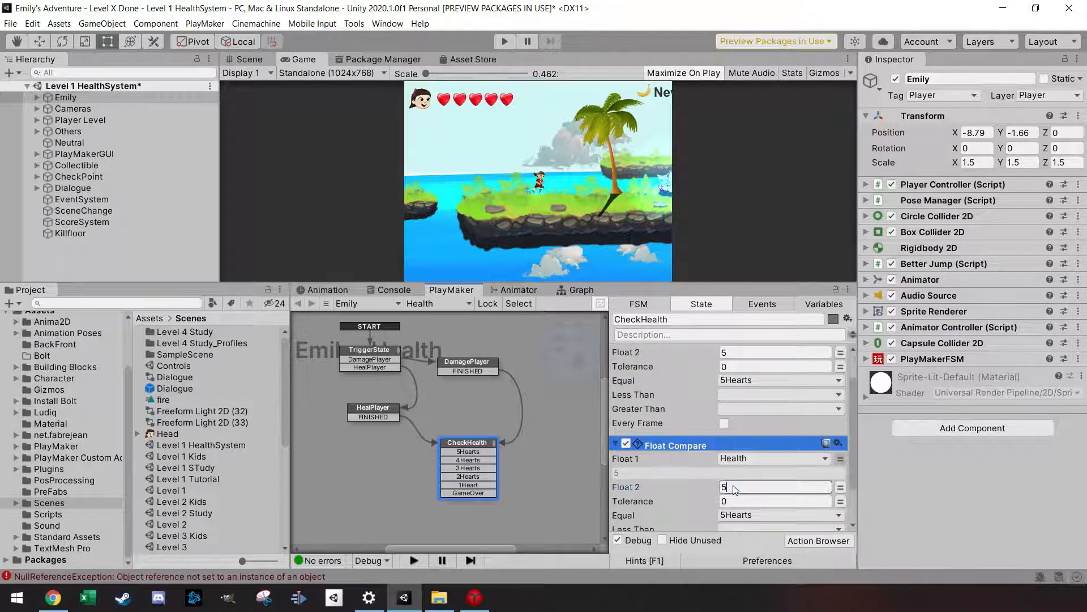
scroll(692, 485, "down", 2)
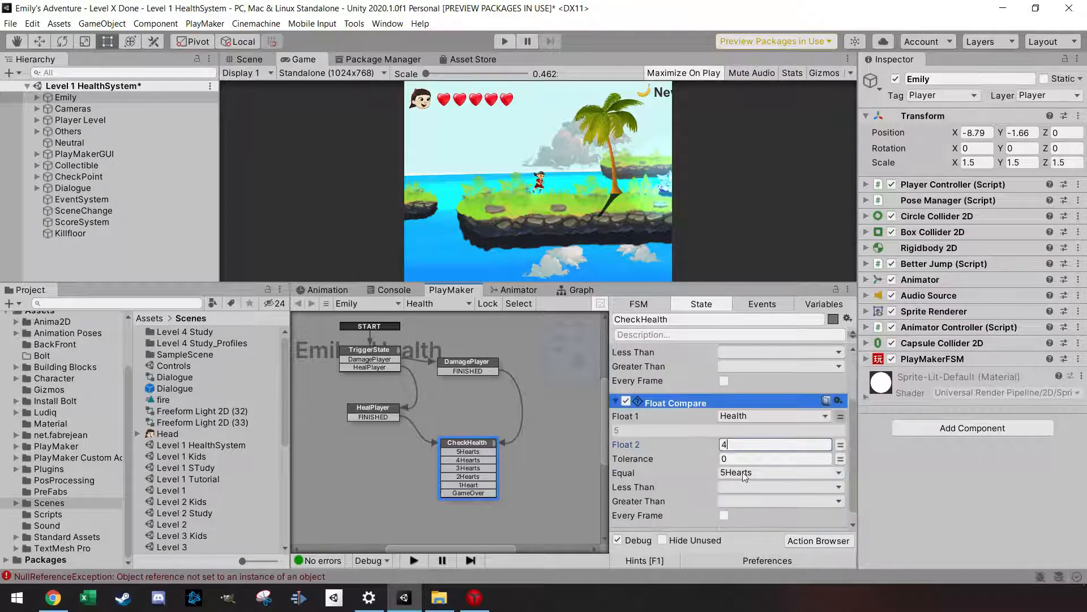
left_click(743, 473)
left_click(769, 354)
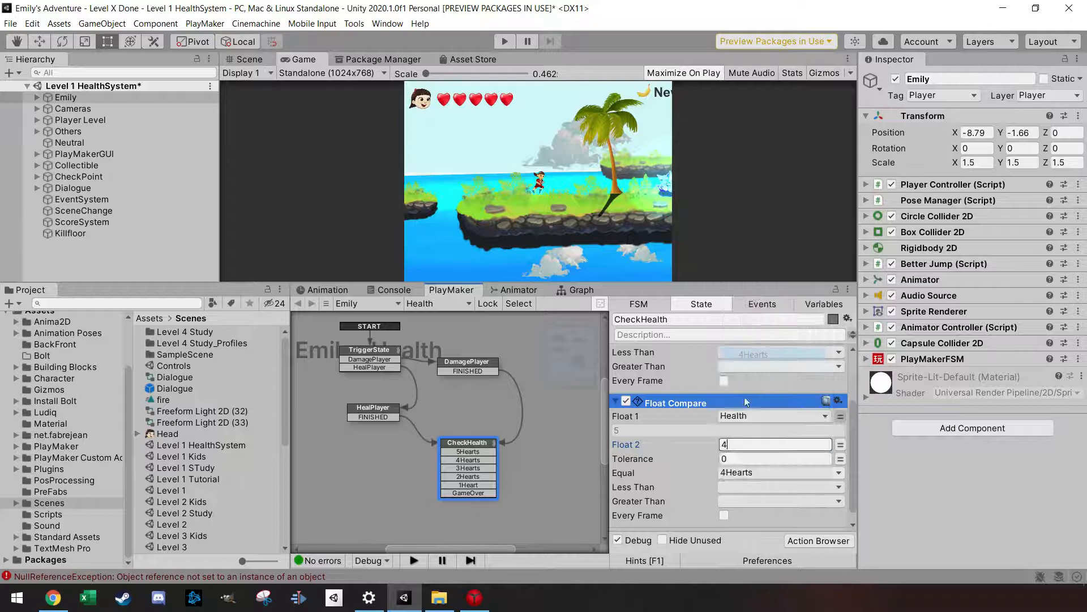
Step: Duplicate the 4Hearts Float Compare action and set the copy's Float 2 to 3 and its Equal event to 3Hearts
left_click(704, 406)
key("ctrl+c")
key("ctrl+v")
scroll(691, 467, "down", 6)
left_click(730, 435)
type("3")
left_click(744, 462)
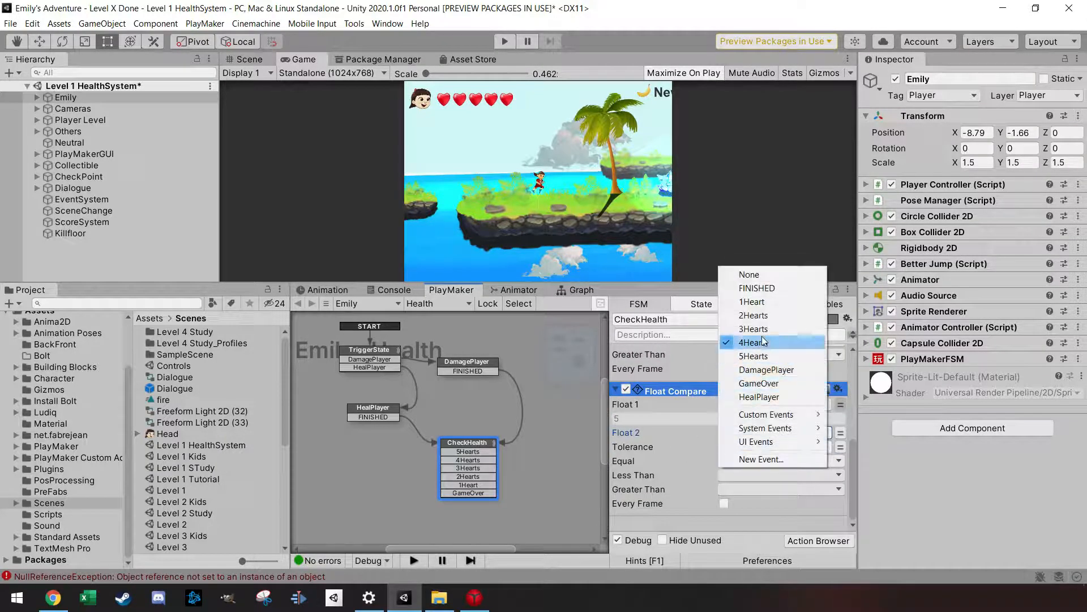
left_click(753, 327)
Step: Duplicate the 3Hearts Float Compare action and set the copy's Float 2 to 2 and its Equal event to 2Hearts
left_click(708, 392)
key("ctrl+c")
key("ctrl+v")
scroll(708, 399, "down", 3)
left_click(742, 440)
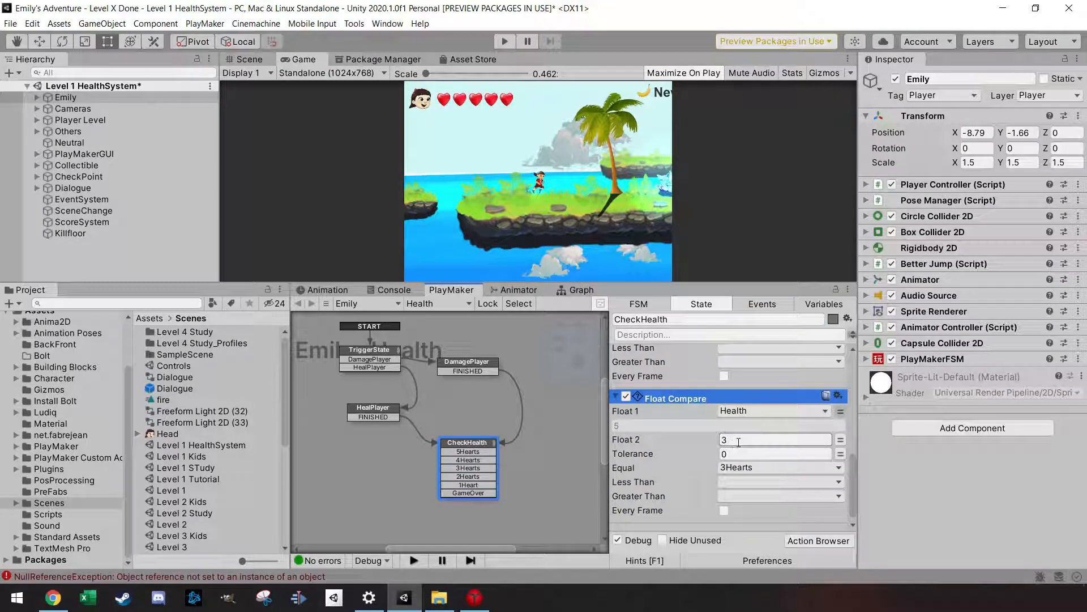
left_click(744, 467)
left_click(753, 322)
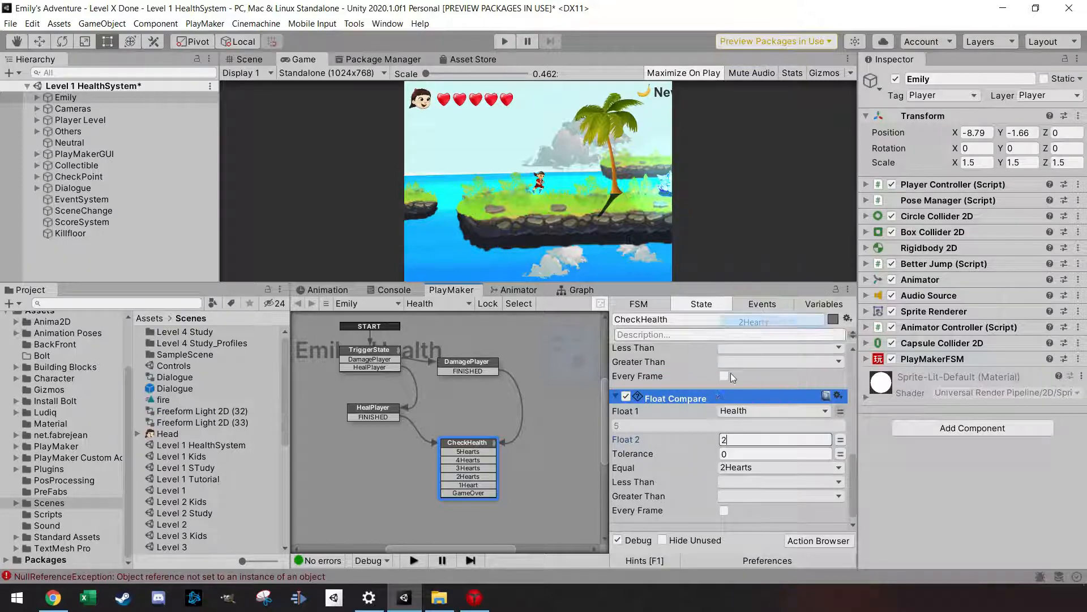
Step: Duplicate the 2Hearts Float Compare action with Float 2 set to 1, Equal to 1Heart and Less Than to GameOver
left_click(712, 397)
scroll(731, 431, "up", 2)
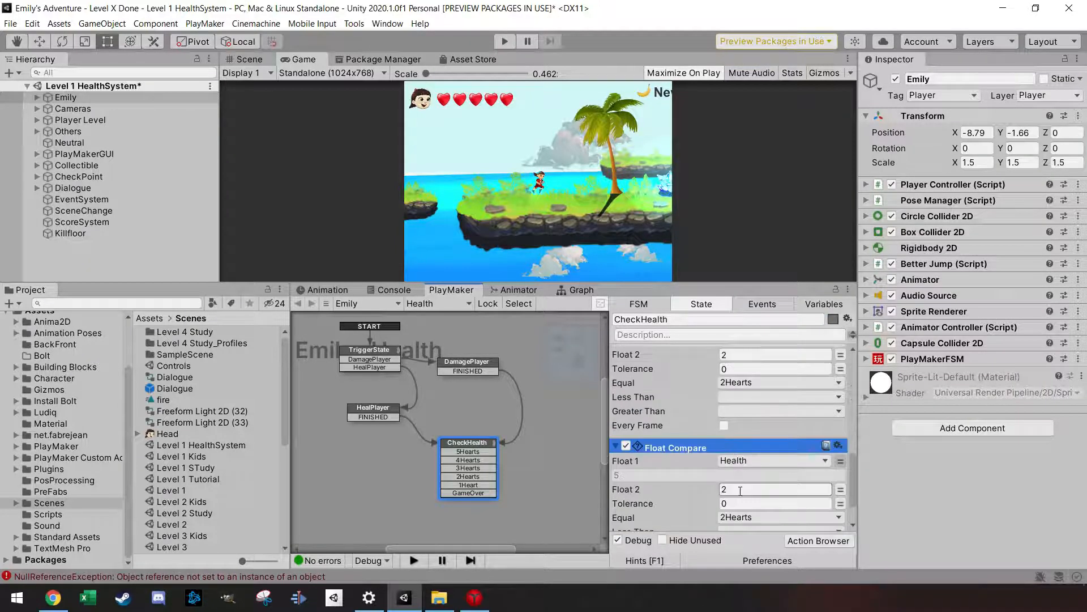
scroll(701, 492, "down", 2)
left_click(734, 476)
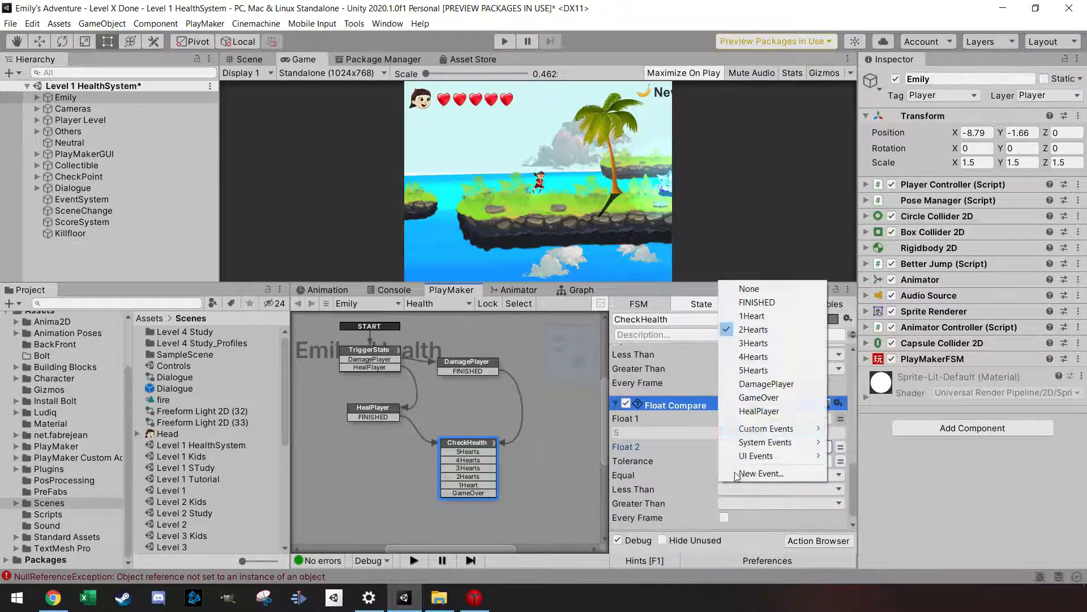
left_click(756, 316)
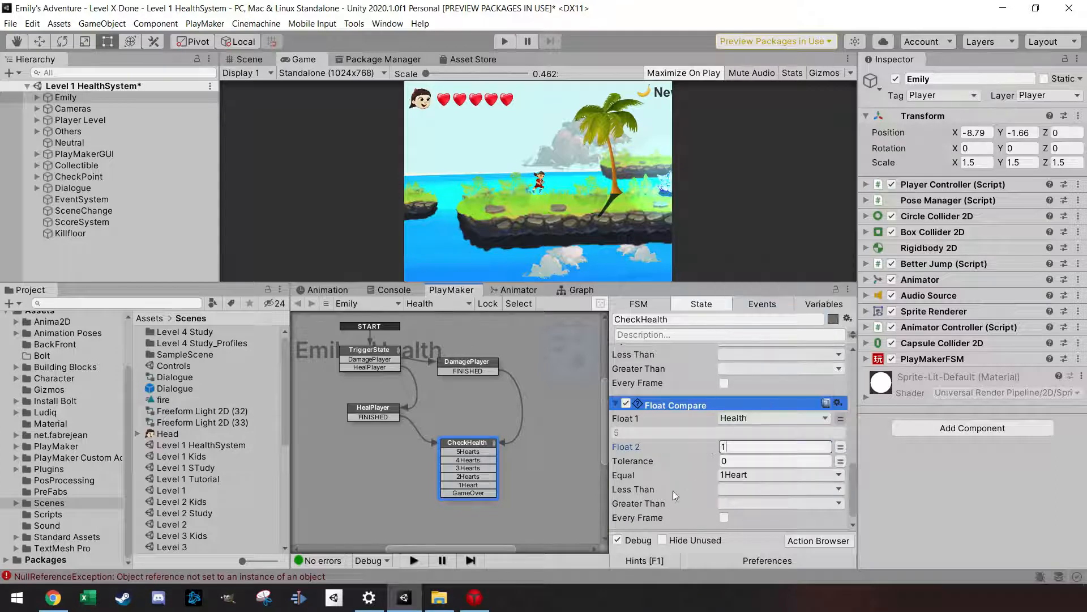
left_click(755, 490)
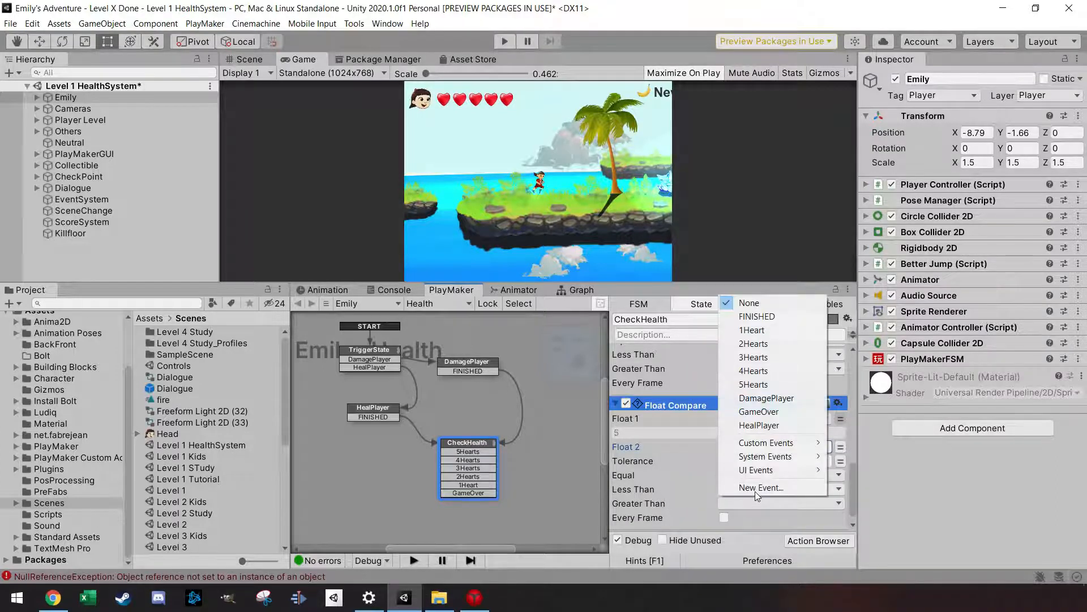
left_click(767, 413)
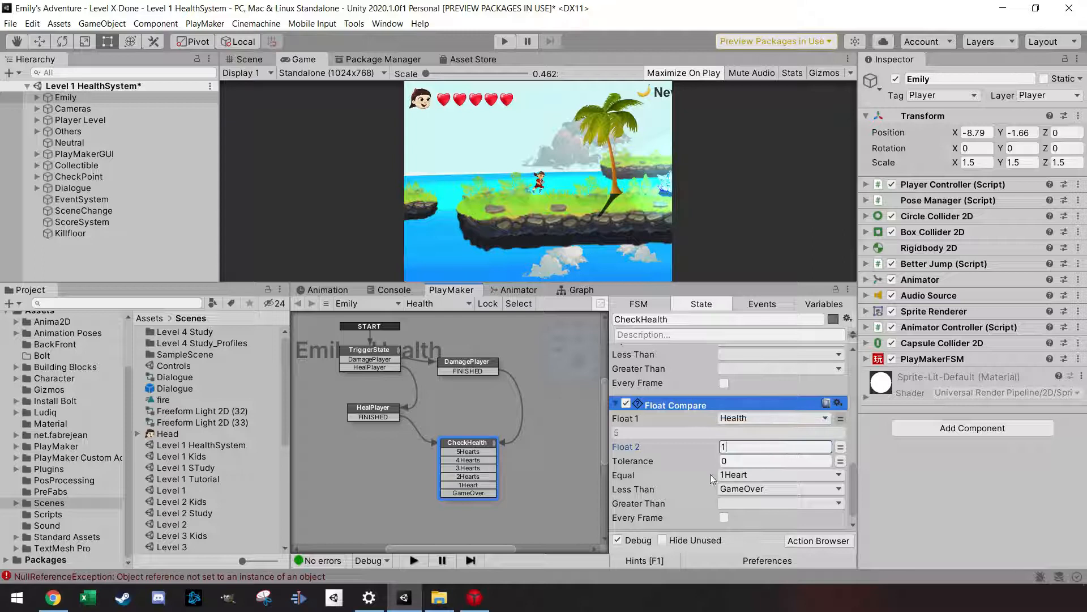
scroll(708, 479, "down", 1)
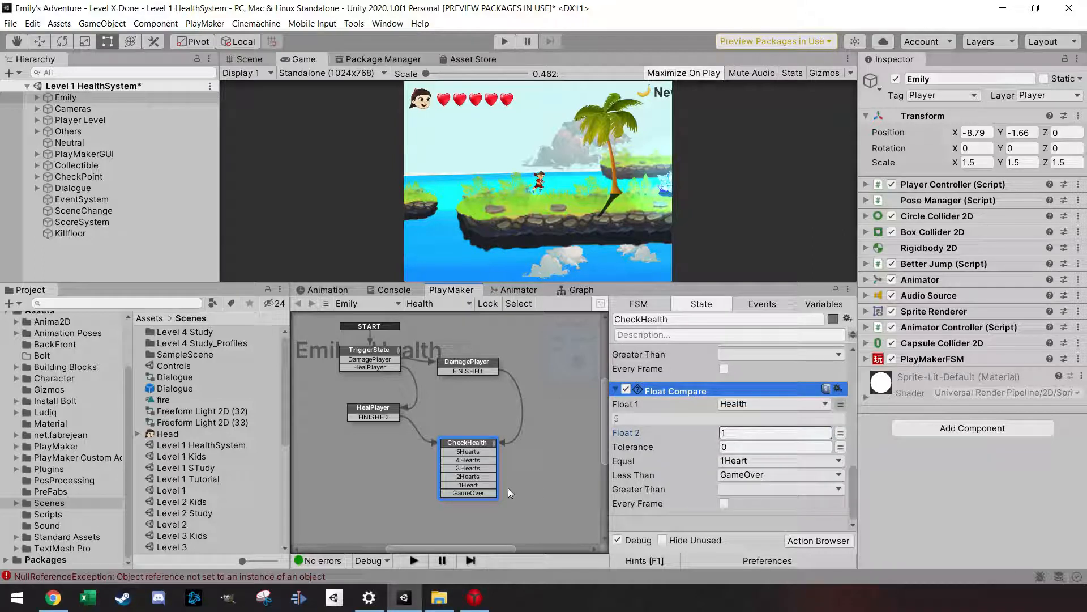
Step: Set the Greater Than event of CheckHealth's first Float Compare action to 5Hearts
scroll(678, 427, "up", 10)
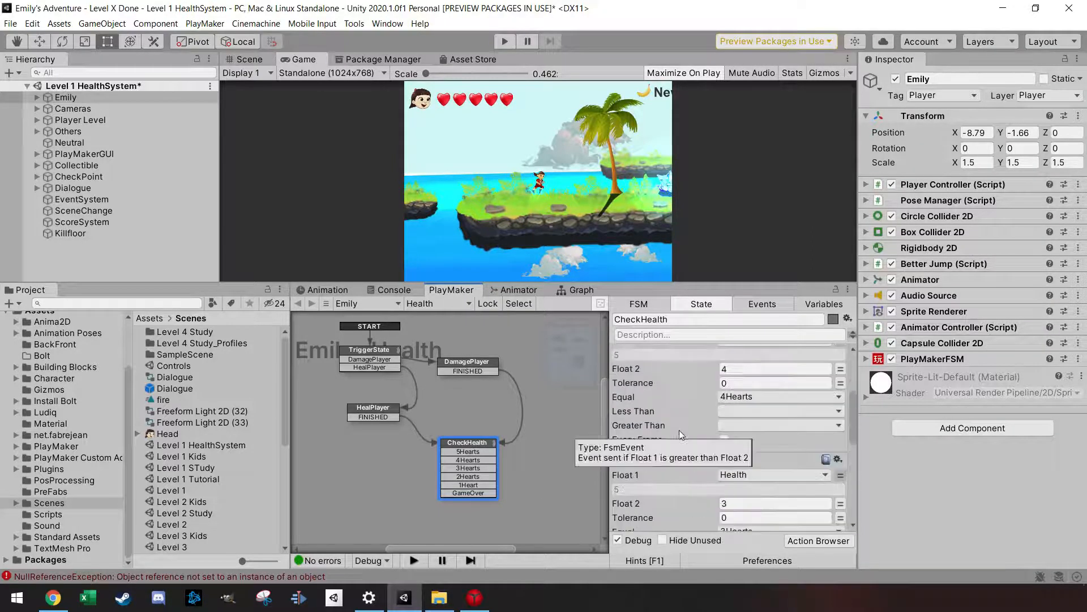
scroll(682, 434, "up", 4)
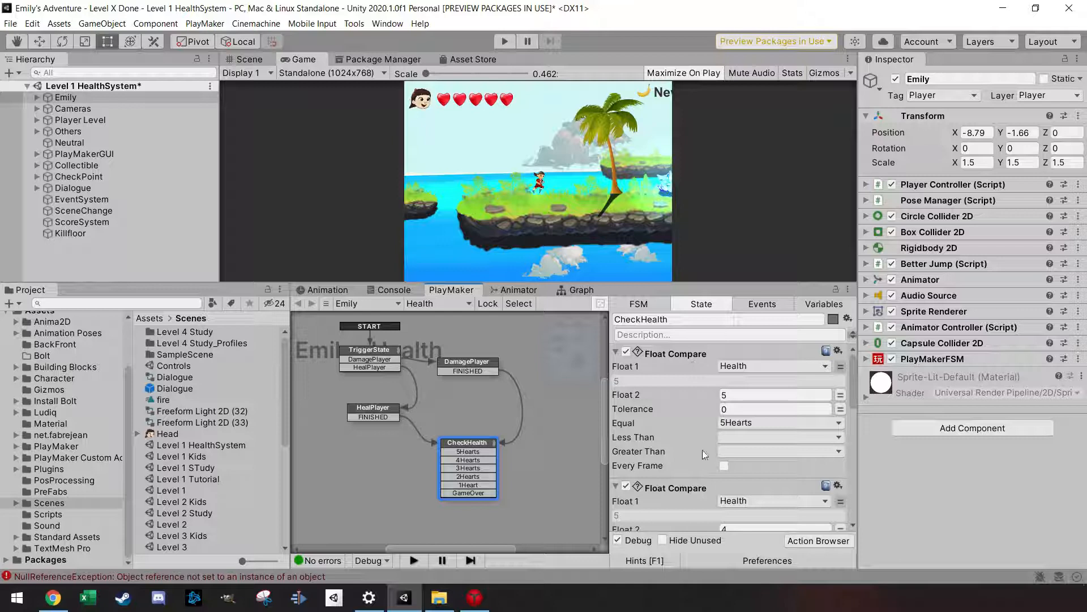
left_click(742, 452)
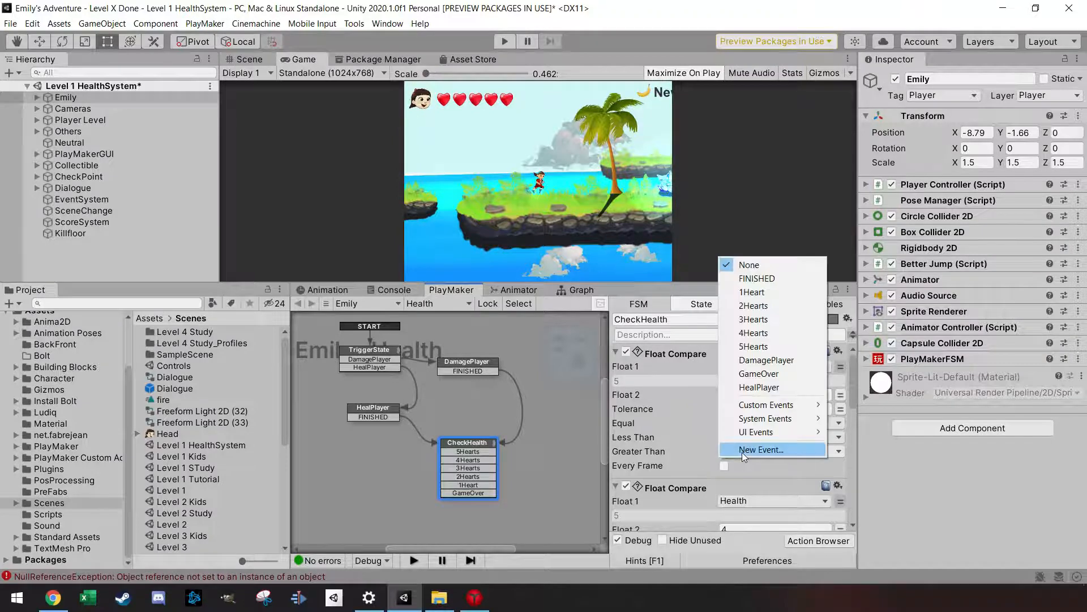
left_click(757, 349)
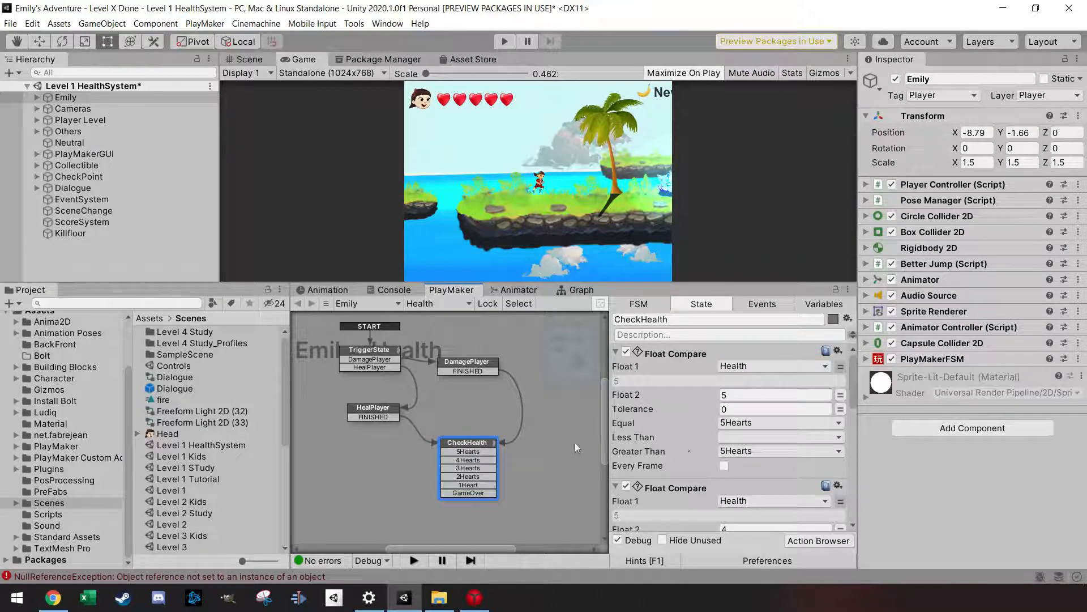
Step: Move CheckHealth slightly lower and add a new state beside it, below HealPlayer
left_click_drag(472, 444, 472, 454)
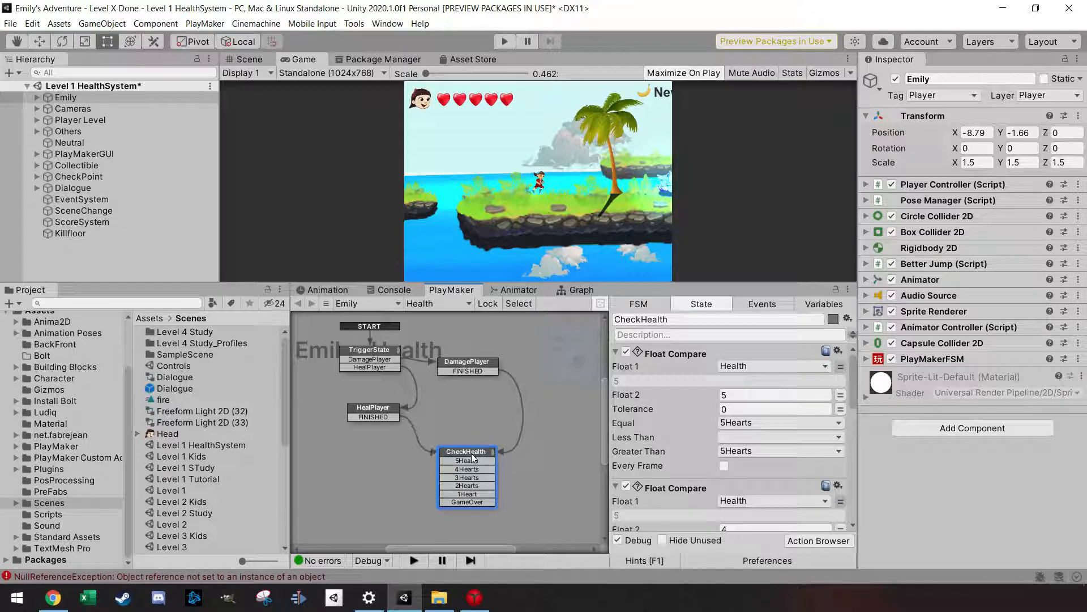
scroll(529, 507, "down", 1)
middle_click_drag(528, 508, 533, 485)
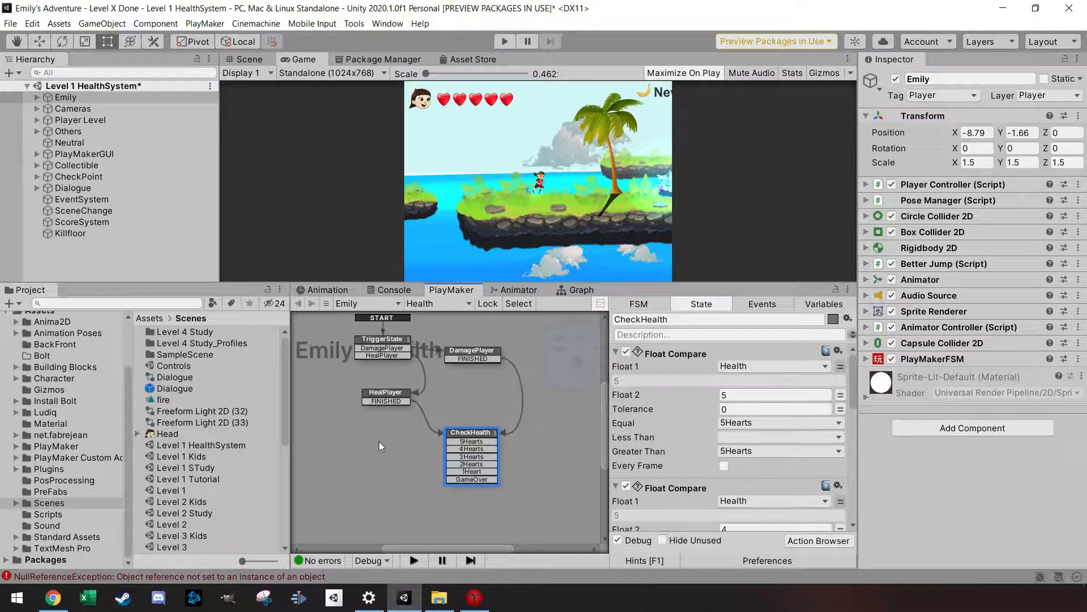
right_click(381, 446)
left_click(435, 297)
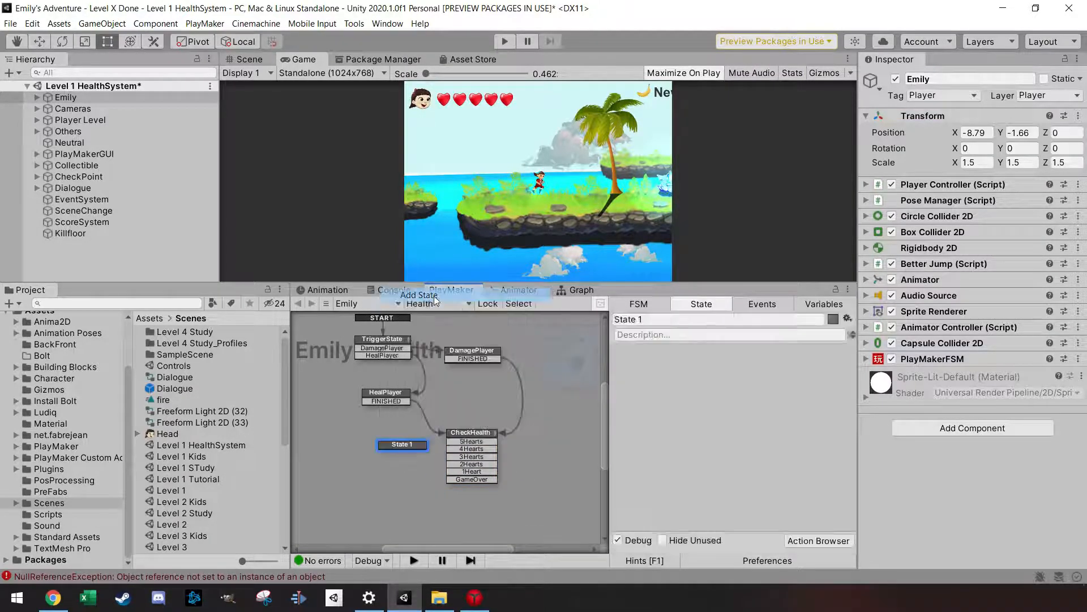
left_click_drag(399, 445, 375, 442)
Step: Rearrange the CheckHealth, HealPlayer and DamagePlayer states to space out the Health FSM graph
scroll(390, 478, "down", 1)
middle_click_drag(391, 478, 435, 450)
left_click_drag(493, 412, 492, 425)
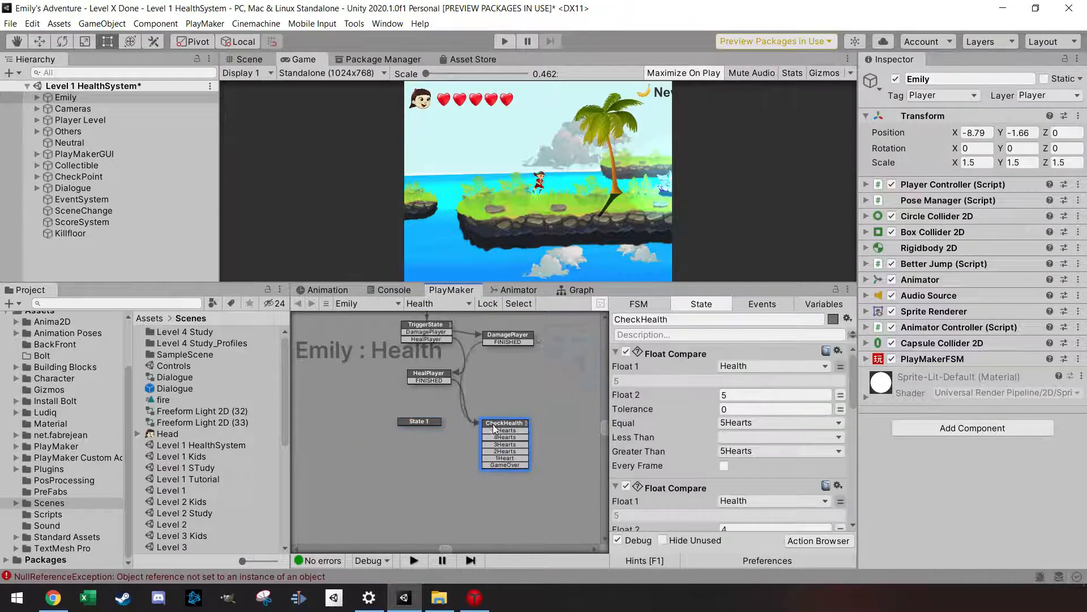
left_click(430, 375)
left_click_drag(429, 375, 407, 379)
left_click_drag(500, 339, 496, 375)
Step: Reposition the new state below HealPlayer and rename it 5Heart
left_click_drag(419, 434, 410, 441)
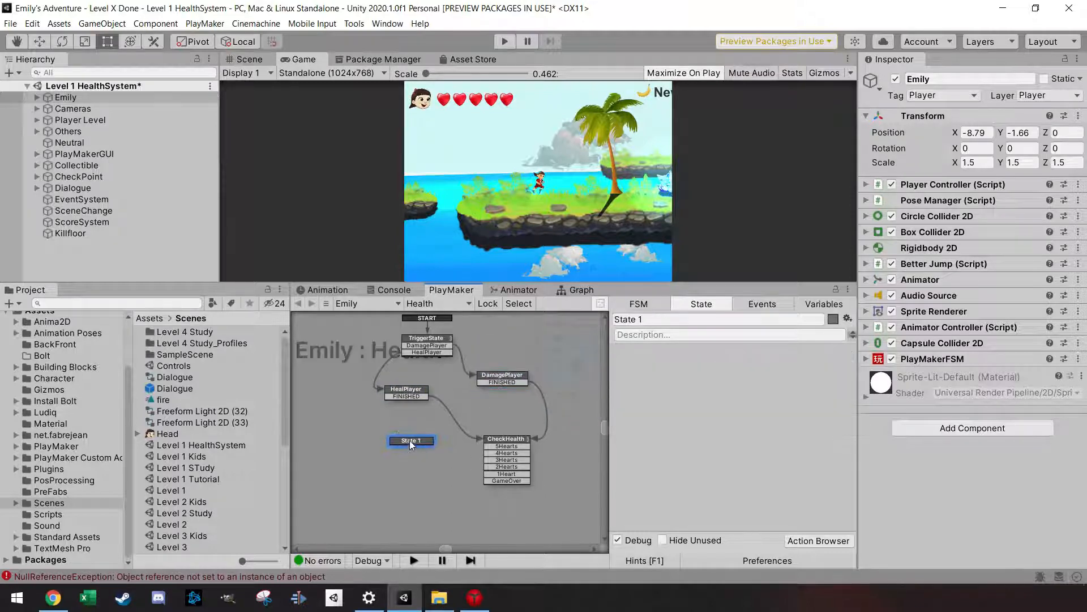
left_click_drag(665, 320, 574, 324)
type("5Heart")
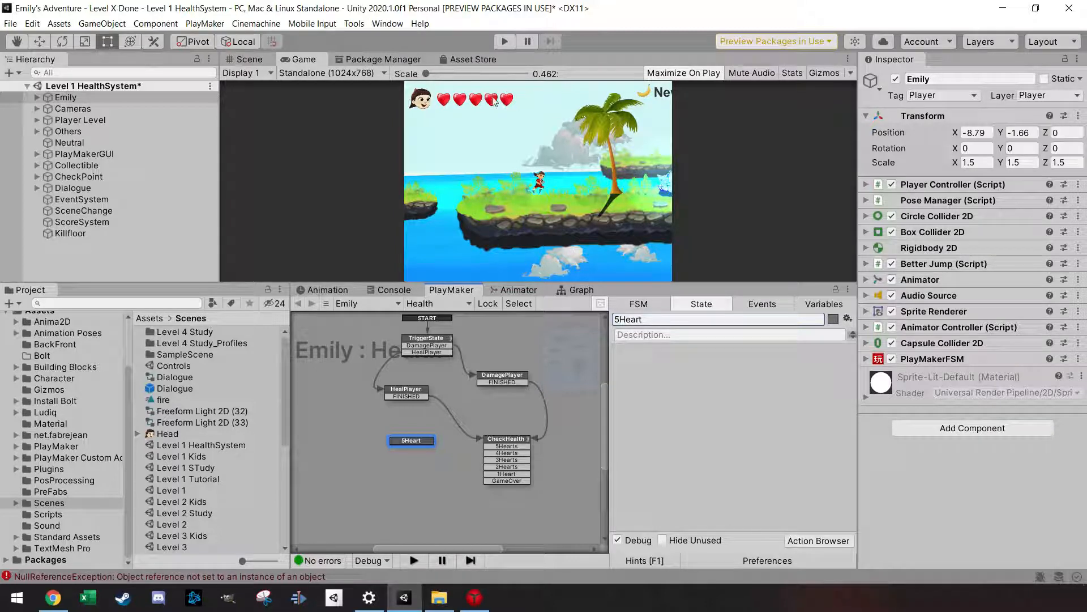
Step: Add a UI Canvas Group Set Alpha action to the 5Heart state and close the action browser
left_click(819, 541)
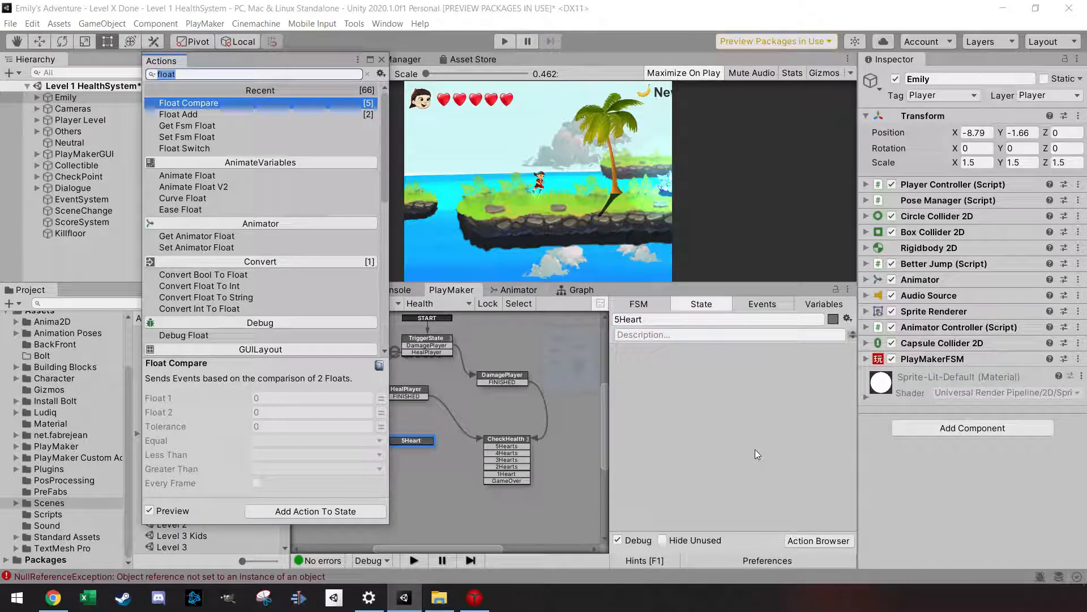
key("BackSpace")
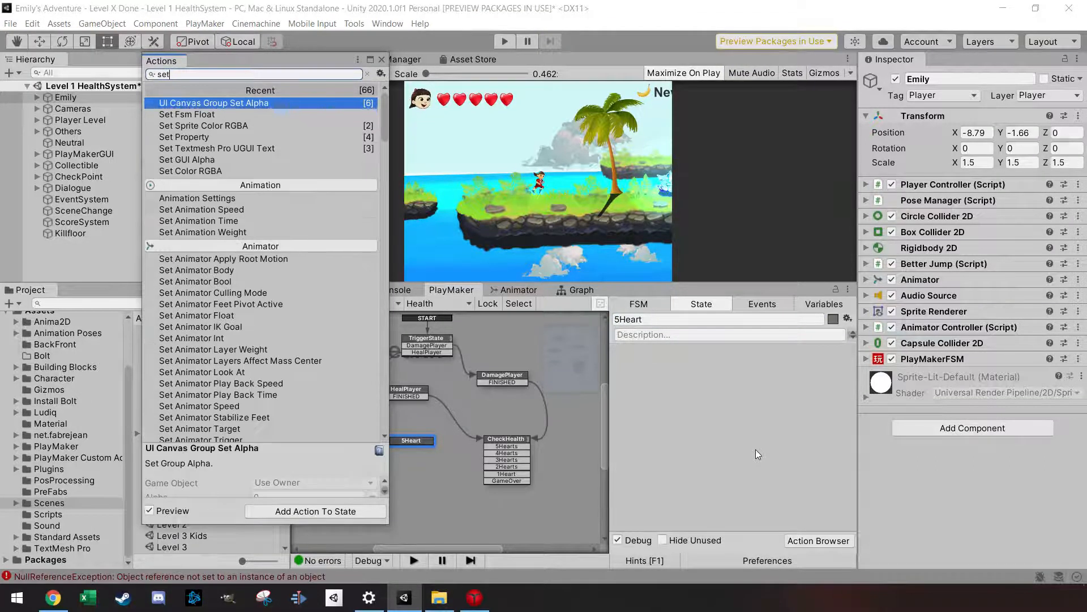
type("ui")
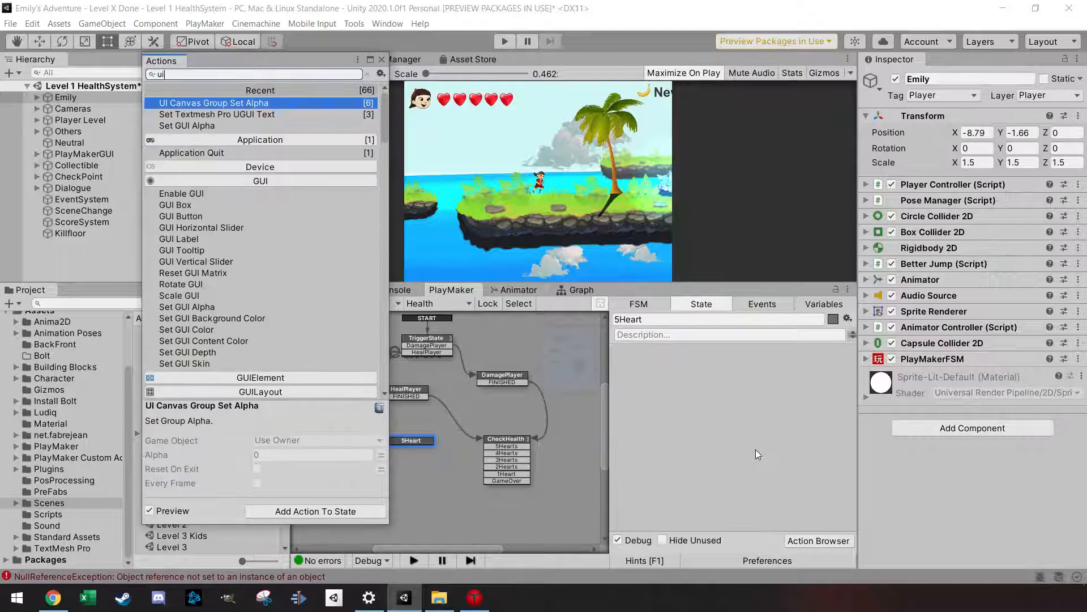
double_click(243, 102)
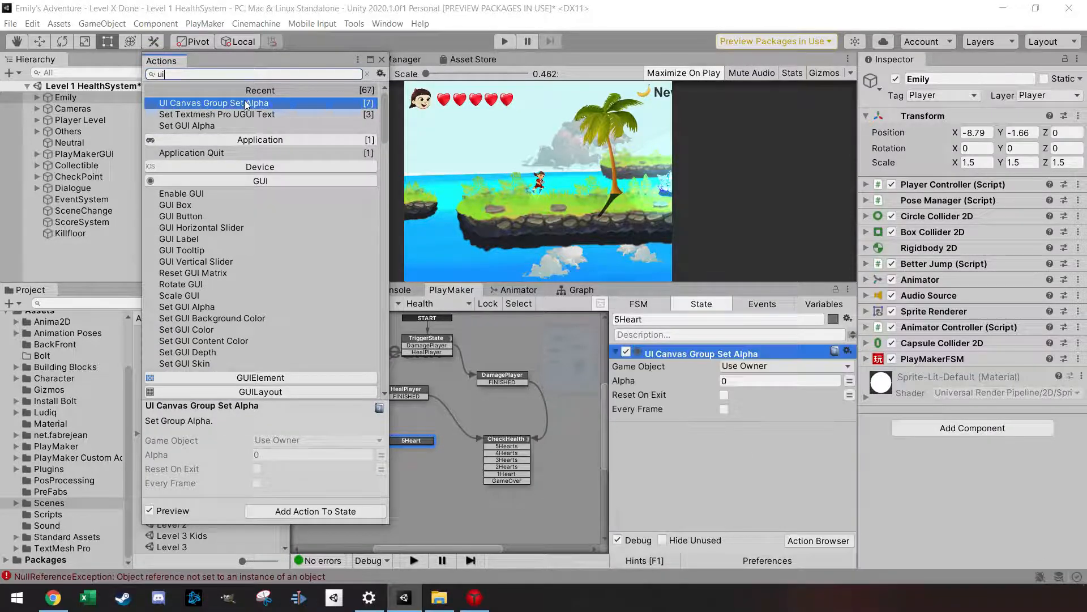
left_click(382, 60)
Step: Set the UI Canvas Group Set Alpha action's Alpha to 1 and its Game Object option to Specify Game Object
left_click(736, 381)
type("1")
left_click(759, 366)
left_click(771, 395)
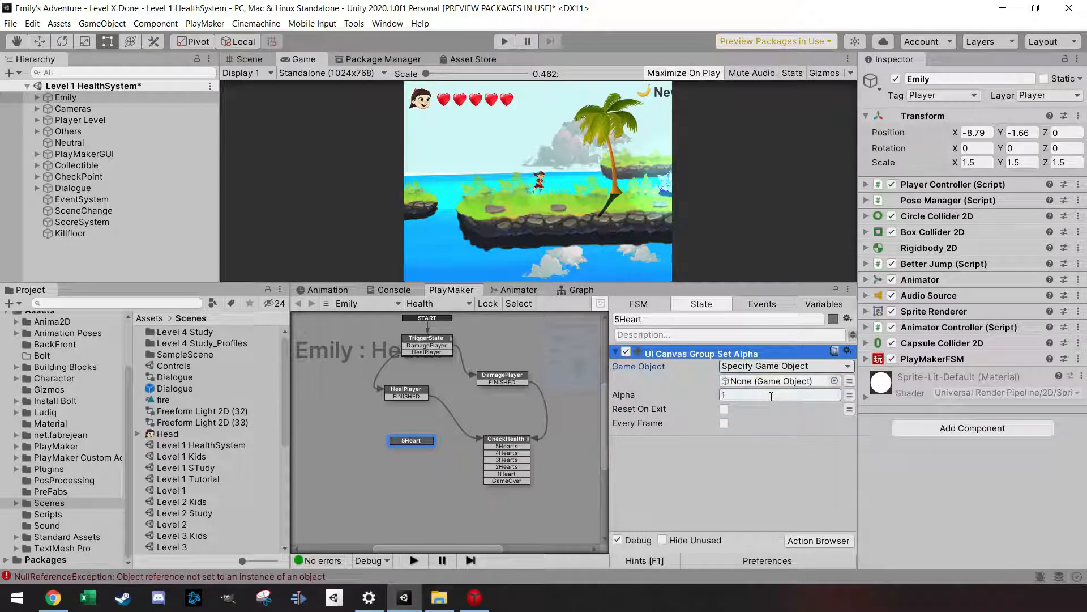
Step: Assign Heart5 from the Health Bar under PlayMakerGUI's Canvas as the target of the 5Heart state's UI Canvas Group Set Alpha action
left_click(37, 153)
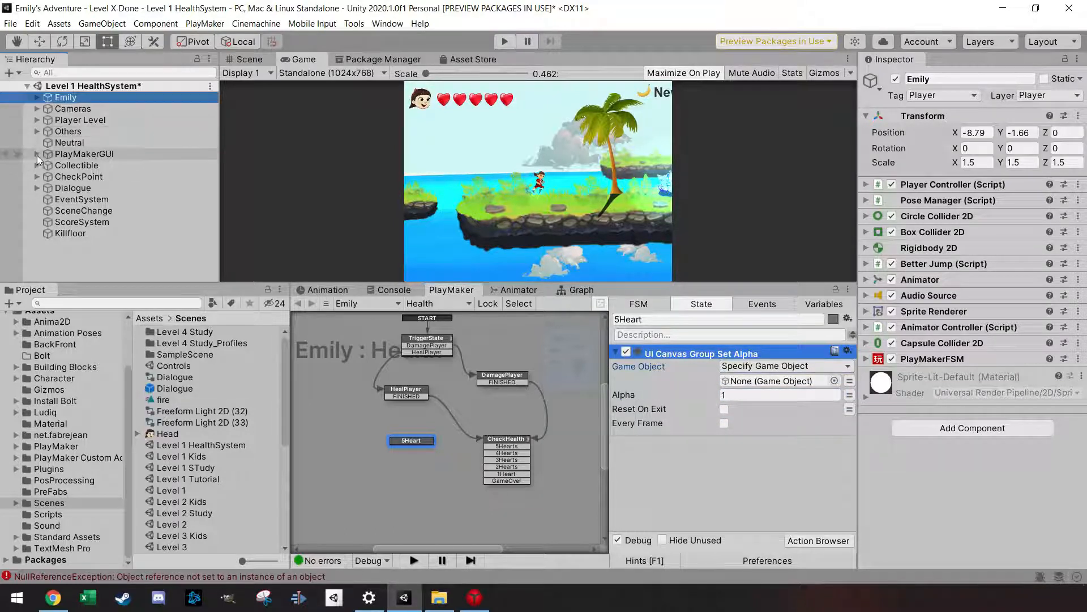
left_click(47, 166)
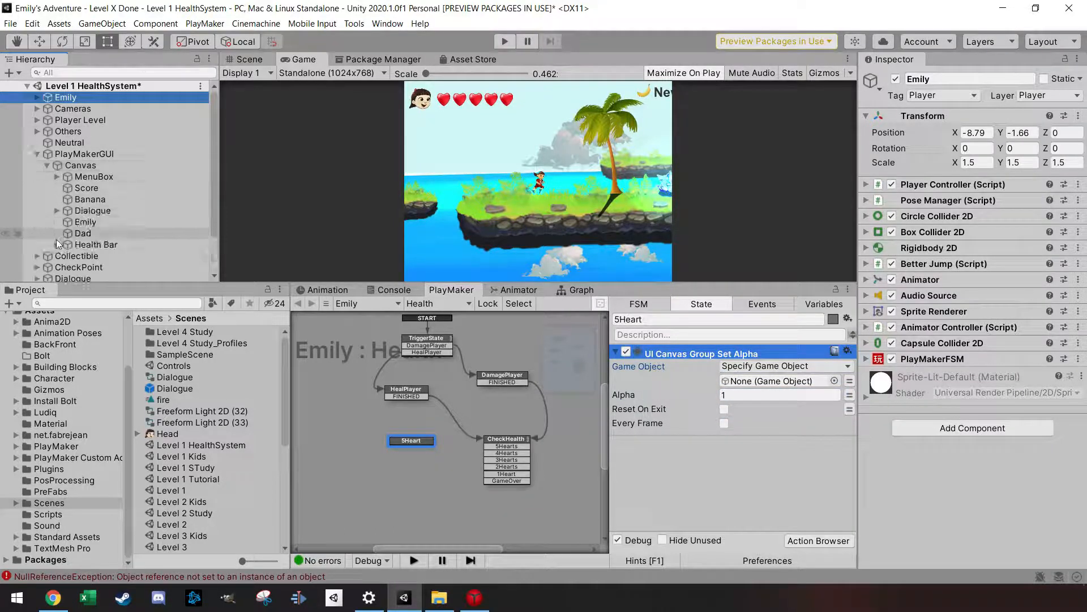
left_click(57, 244)
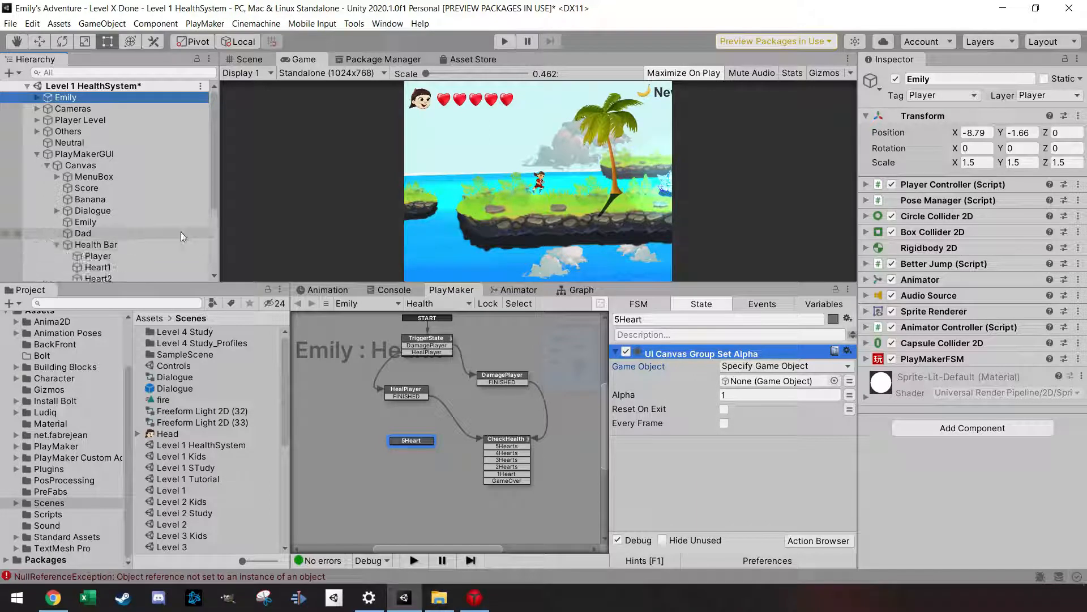
scroll(170, 226, "down", 4)
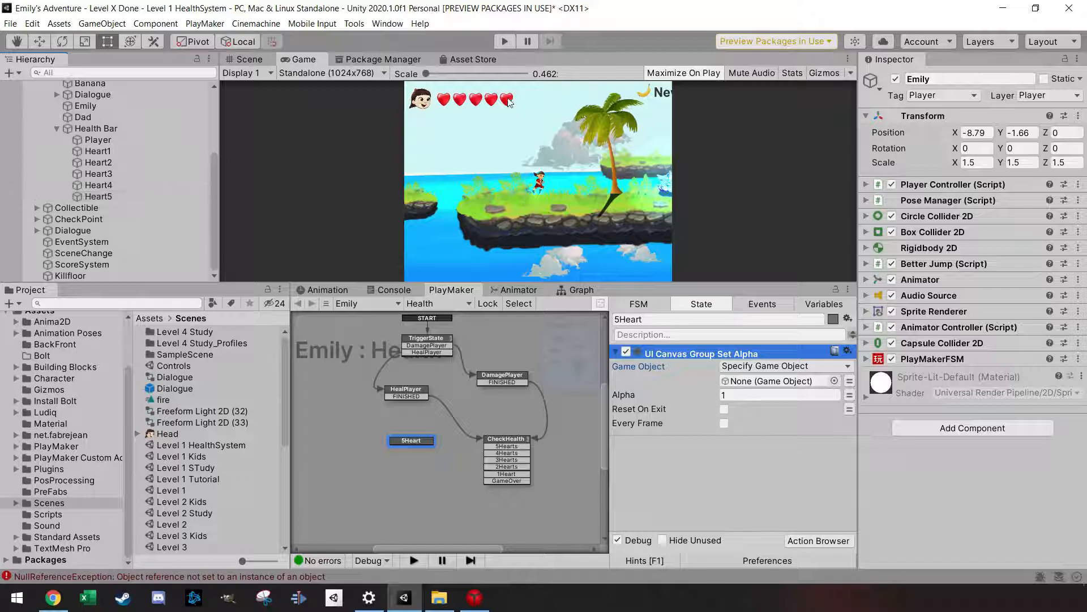
left_click_drag(122, 198, 774, 382)
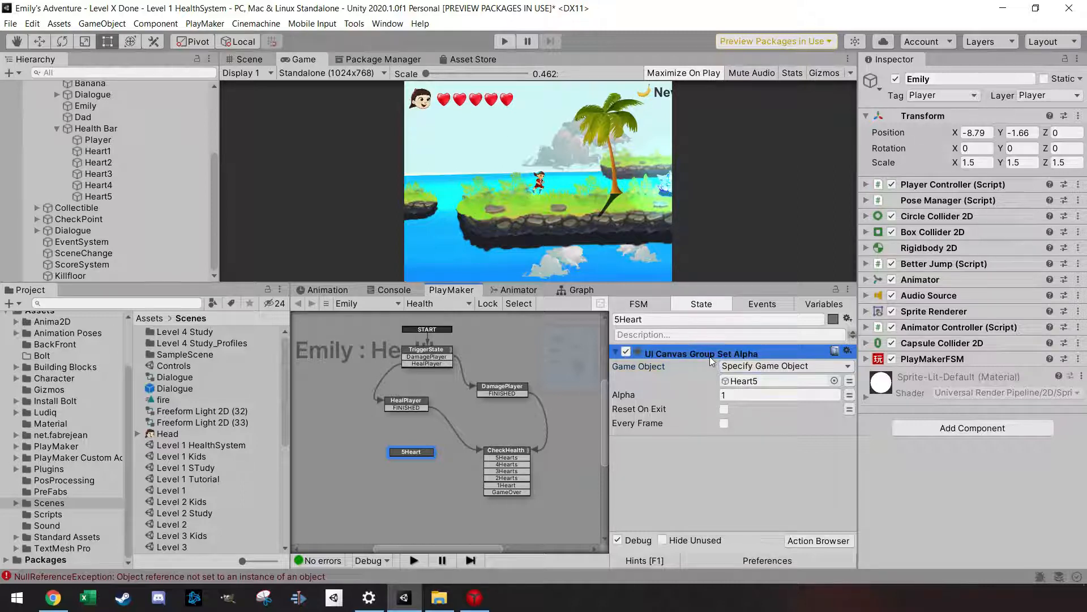
Step: Duplicate the UI Canvas Group Set Alpha action in the 5Heart state and target the copies at Heart4, Heart3 and Heart2
key("ctrl+d")
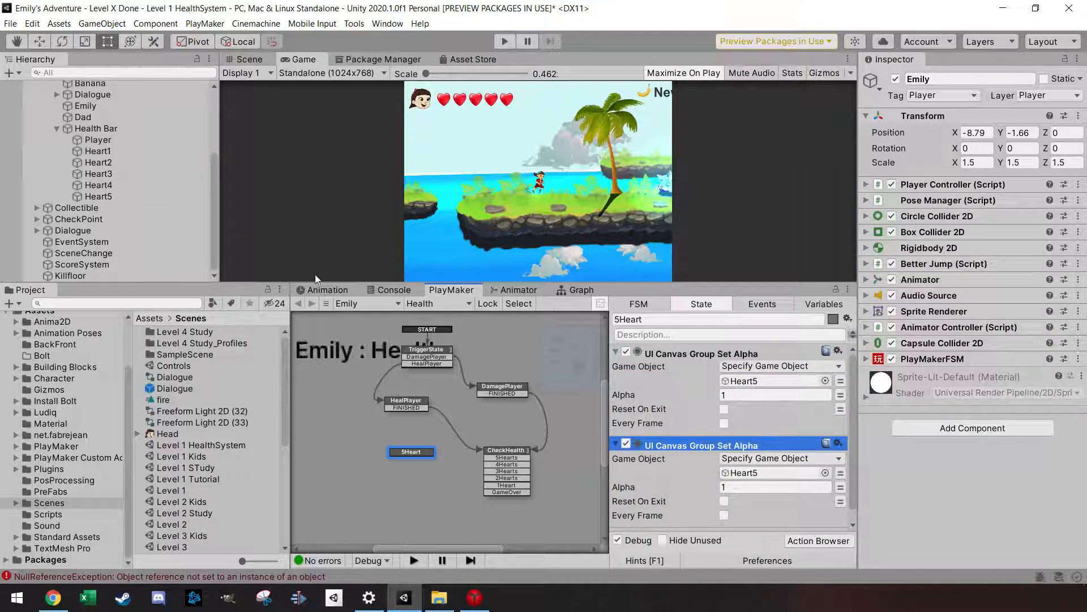
left_click_drag(719, 460, 760, 484)
scroll(698, 468, "down", 1)
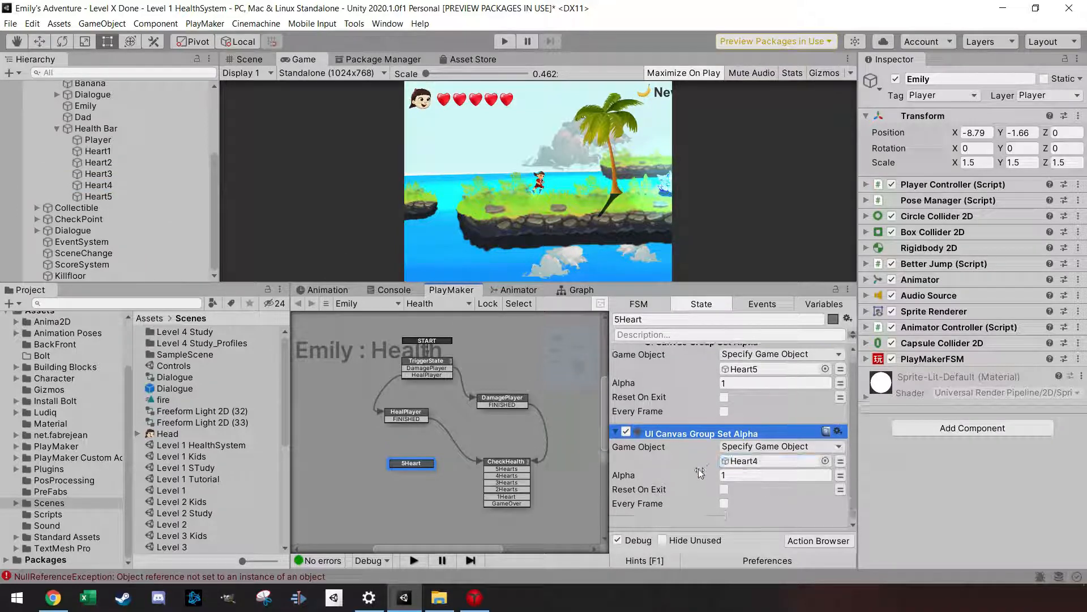
left_click_drag(108, 174, 749, 463)
key("ctrl+c")
key("ctrl+v")
left_click_drag(92, 167, 747, 468)
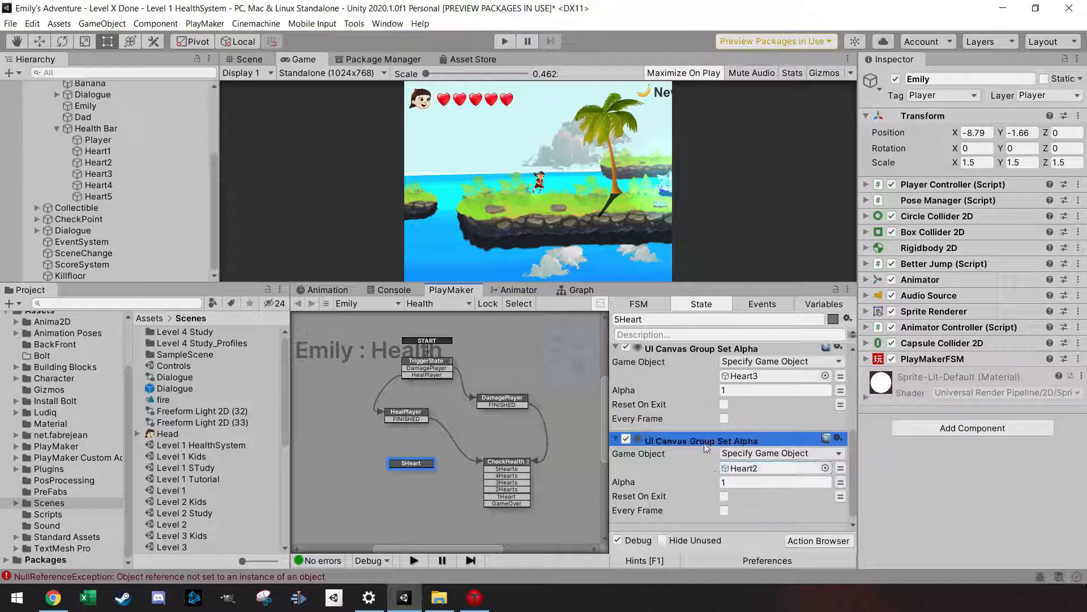
Step: Copy and paste the Heart2 alpha action once more and assign Heart1 to the new copy
key("ctrl+c")
key("ctrl+v")
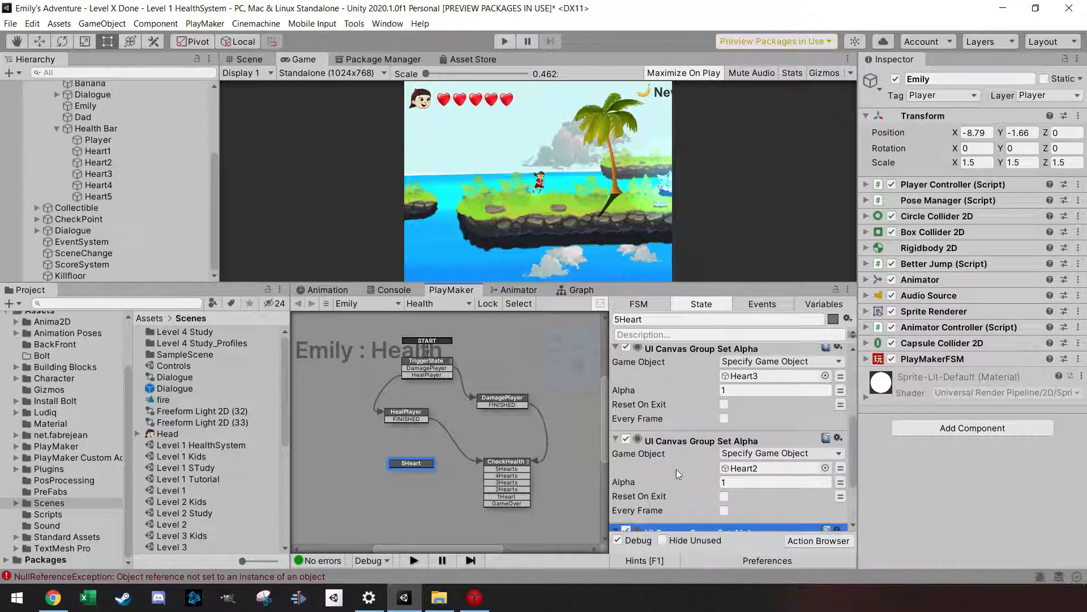
scroll(677, 469, "down", 3)
left_click_drag(102, 152, 753, 480)
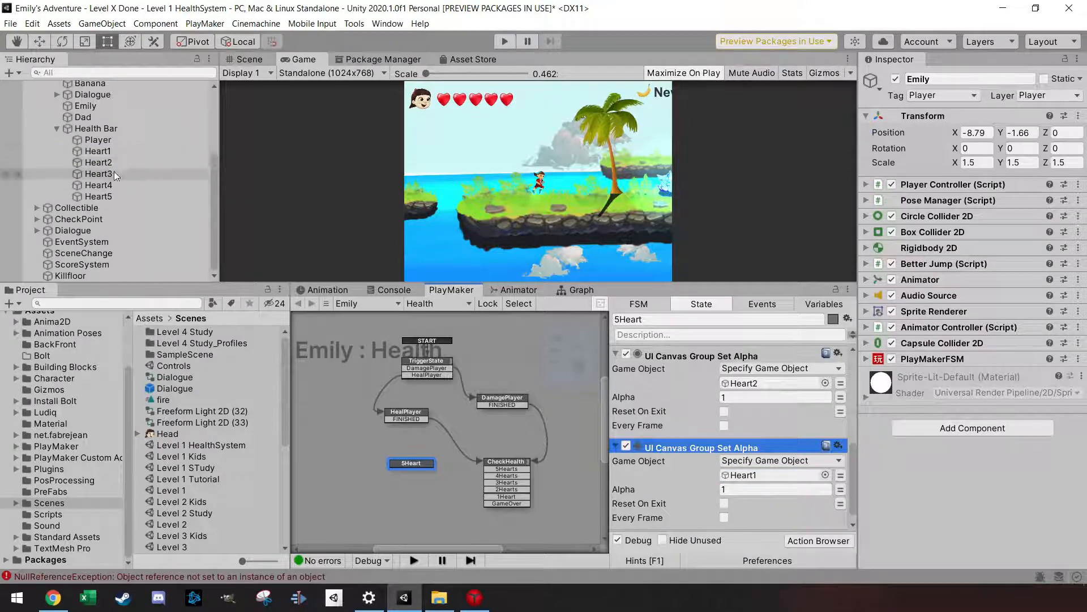
Step: Connect the 5Hearts event of CheckHealth to the 5Heart state
scroll(736, 393, "up", 3)
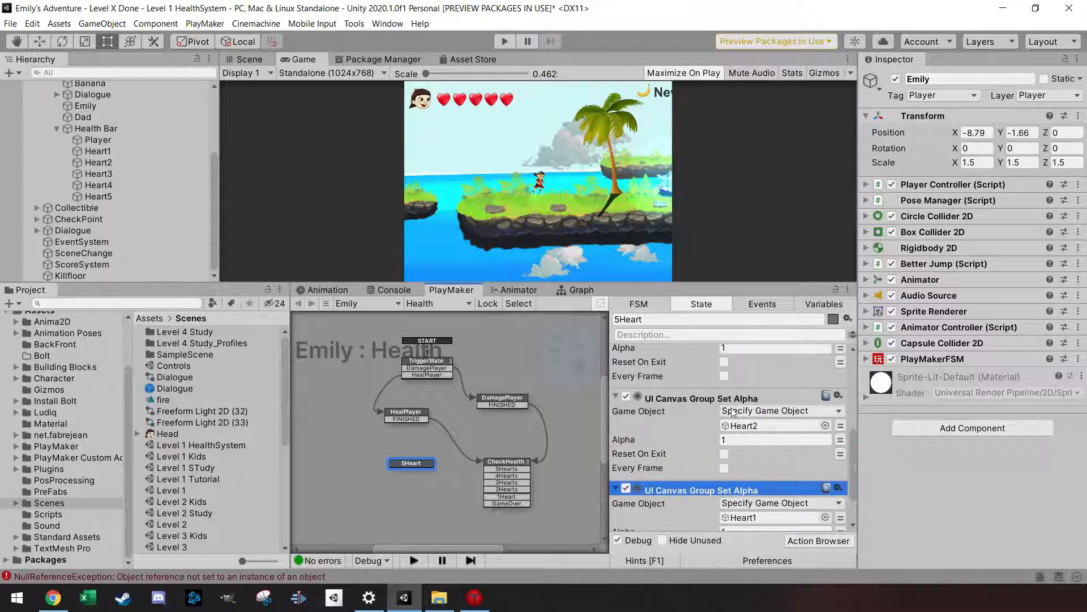
scroll(722, 389, "up", 6)
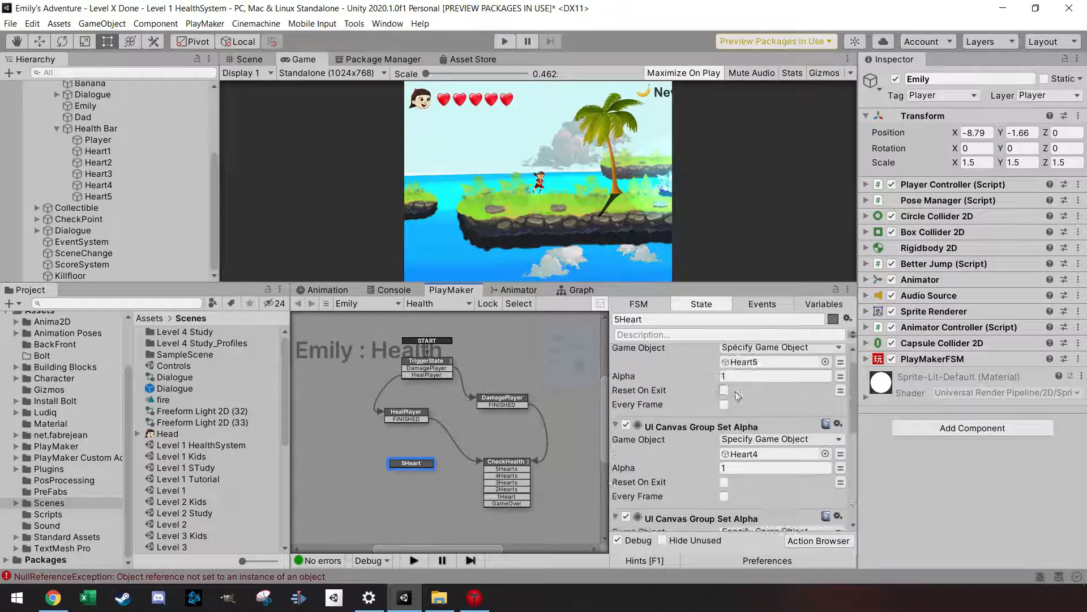
left_click_drag(499, 469, 423, 463)
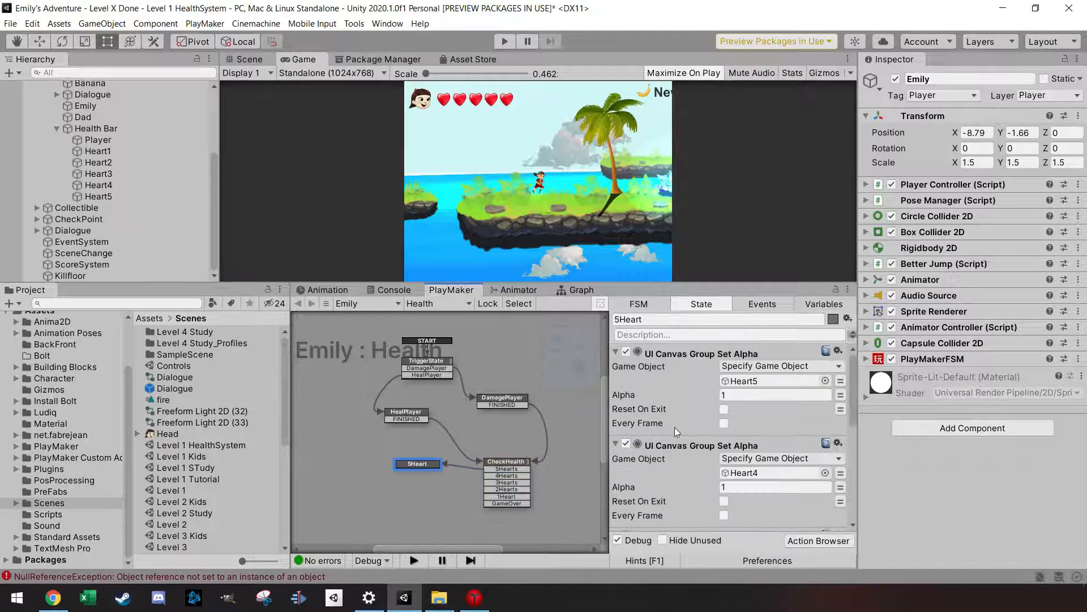
Step: Search the actions for "set", add a Set Fsm Float action to the 5Heart state and close the action browser
scroll(673, 431, "down", 7)
scroll(669, 437, "up", 7)
scroll(720, 493, "down", 8)
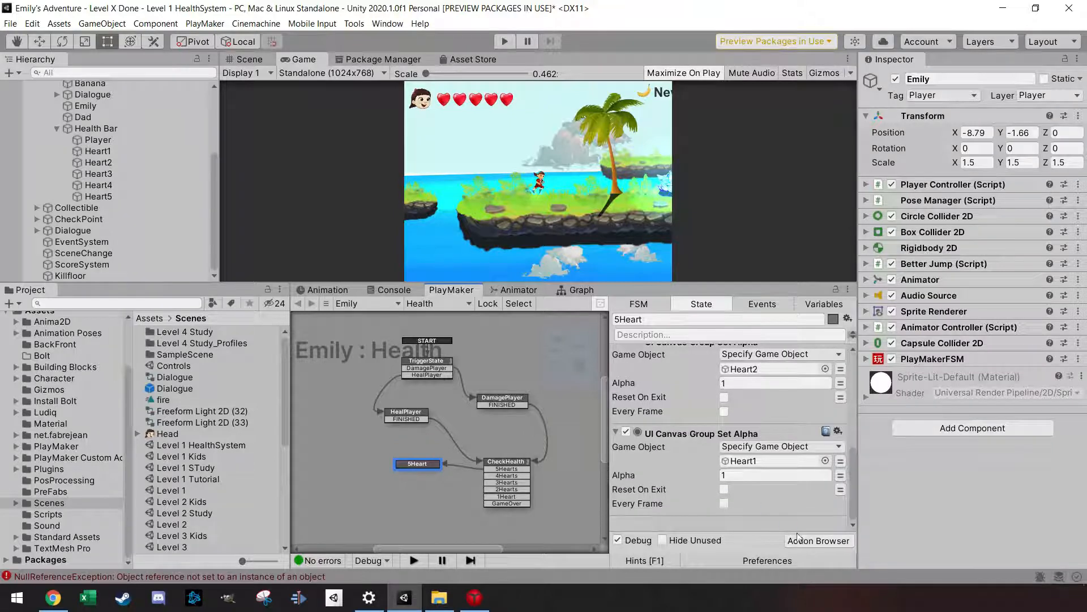
left_click(811, 544)
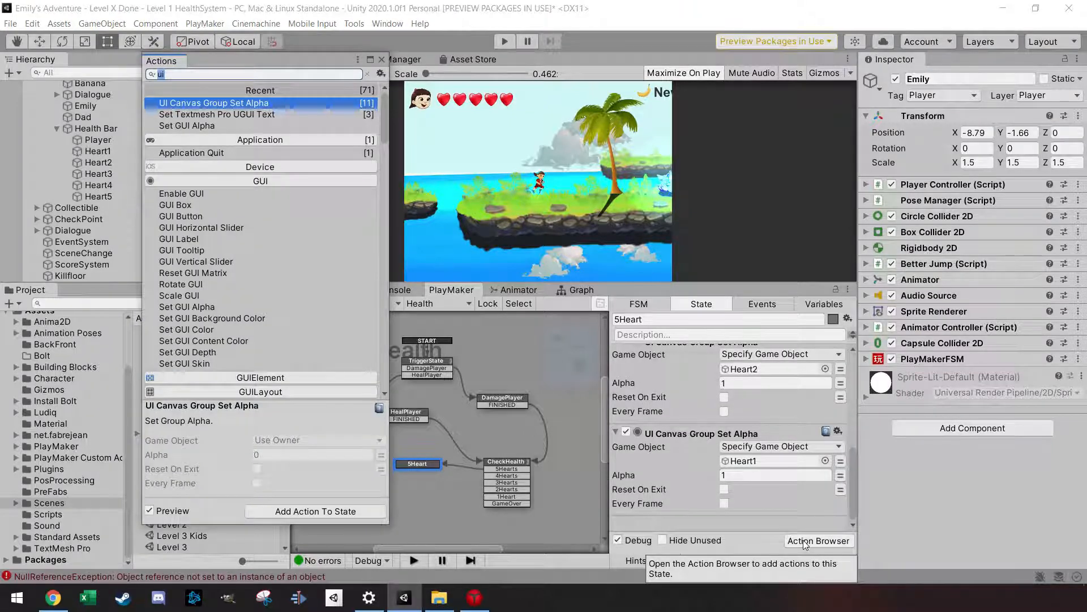
type("set")
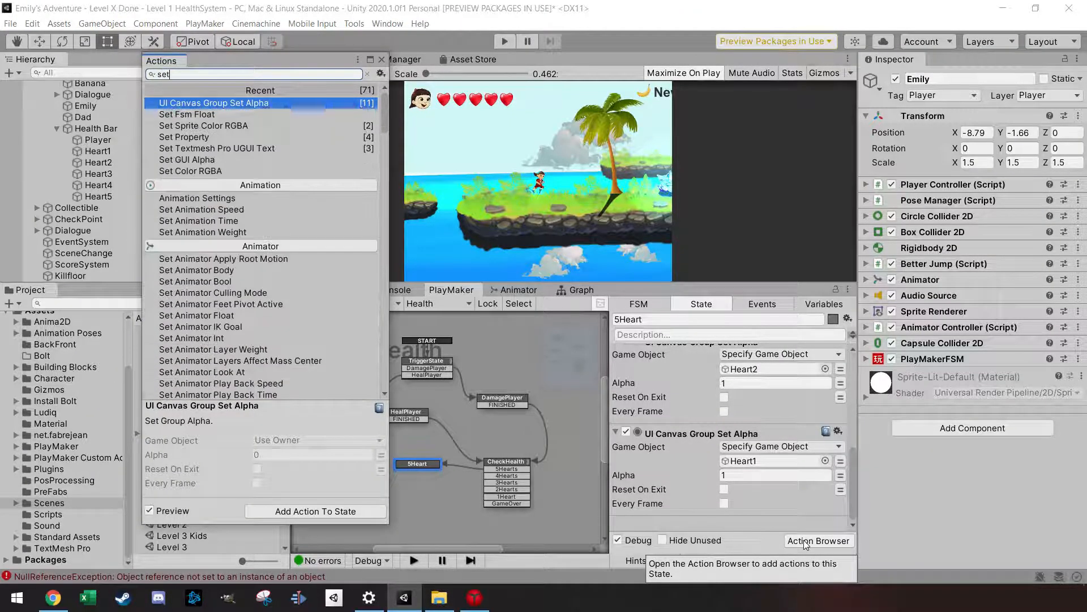
left_click(206, 113)
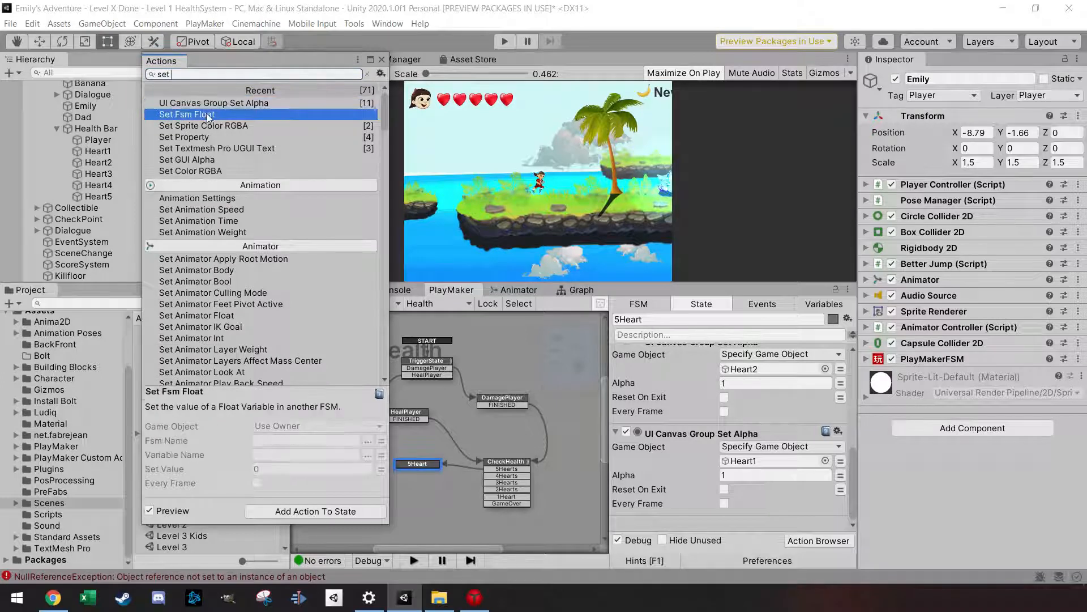
double_click(206, 113)
left_click(382, 60)
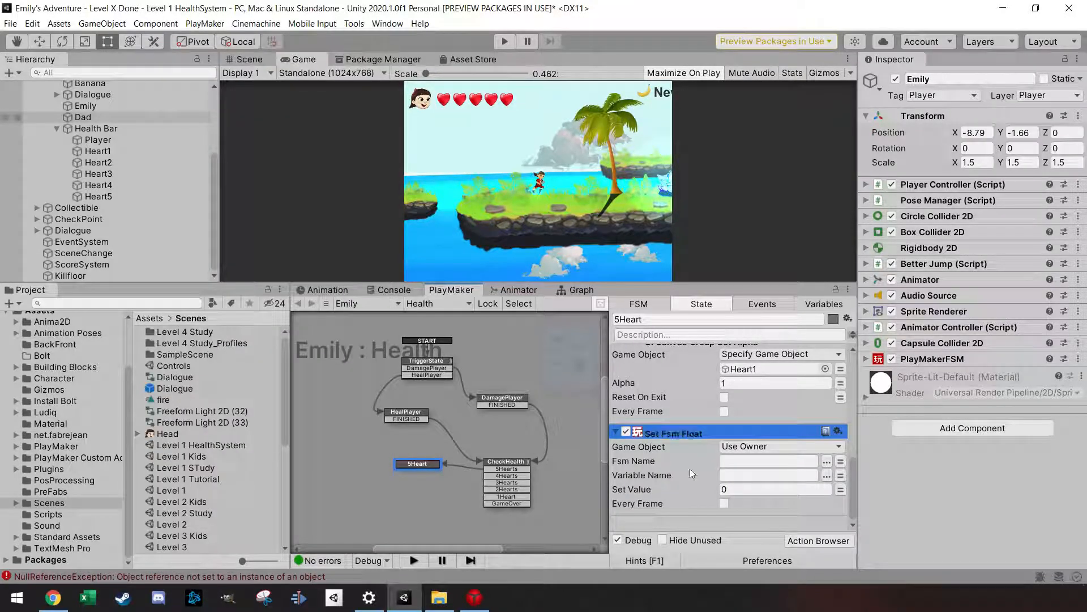
Step: Configure Set Fsm Float with Fsm Name Health, Variable Name Health and Set Value 5
left_click(828, 463)
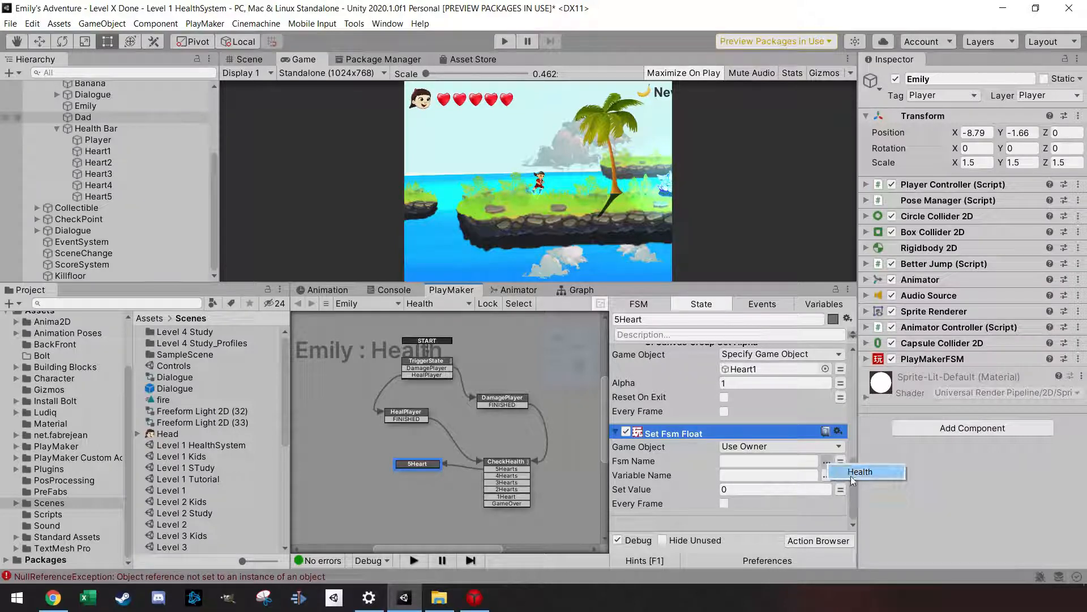
left_click(852, 476)
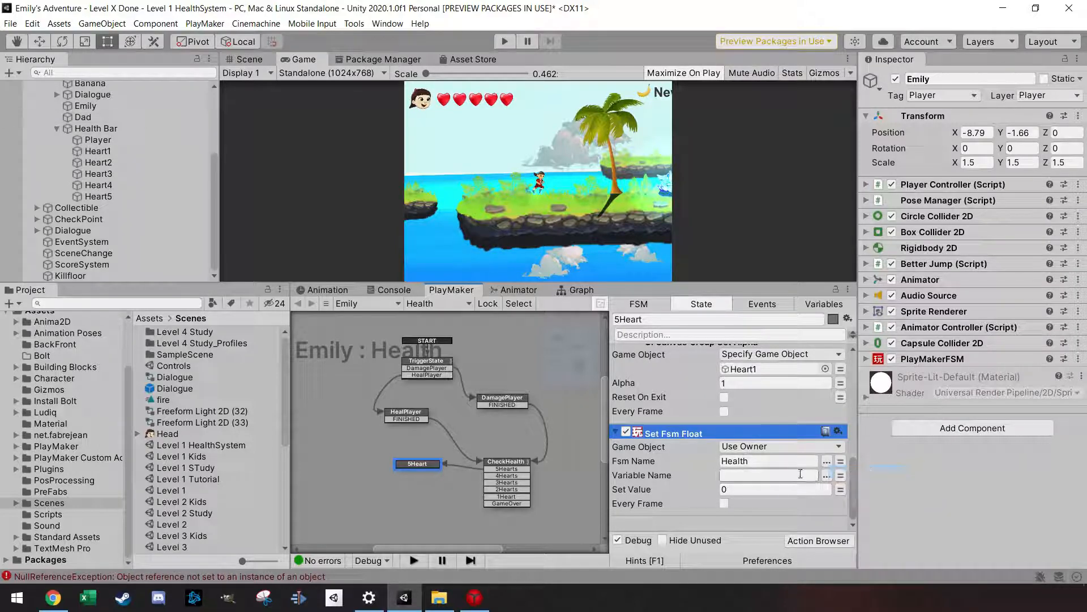
left_click(827, 476)
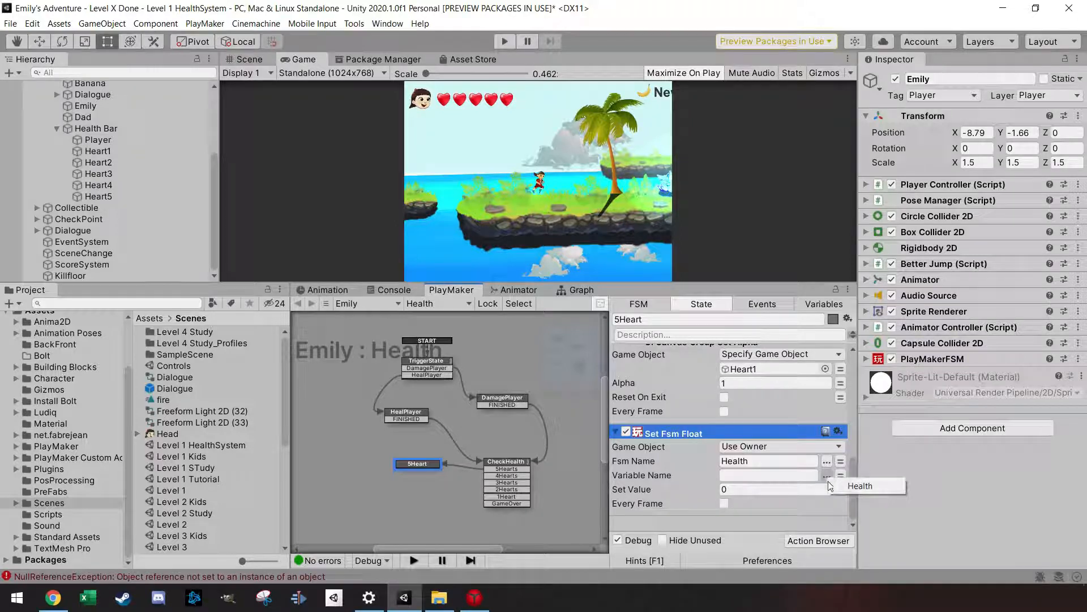
left_click(860, 485)
left_click(768, 491)
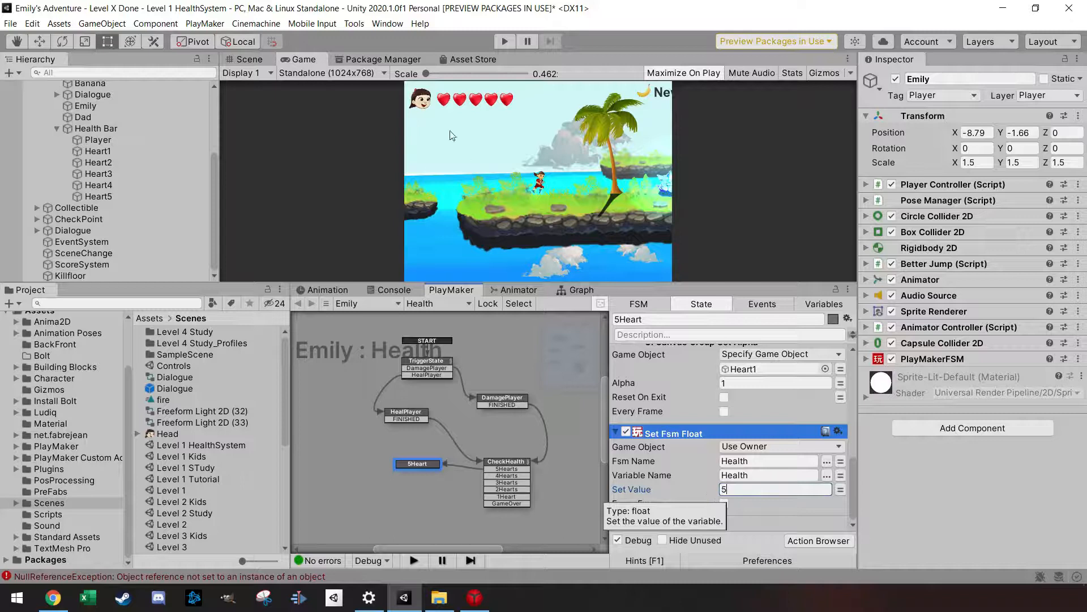
type("5")
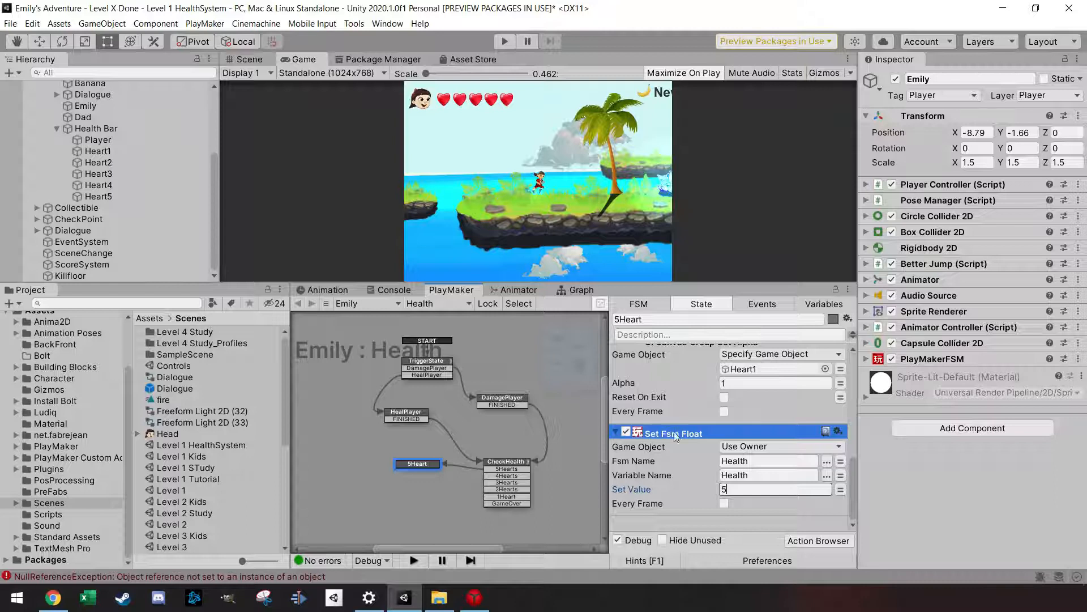
Step: Add a FINISHED transition to the 5Heart state and nudge the state slightly in the graph
right_click(417, 463)
mouse_move(464, 330)
left_click(623, 330)
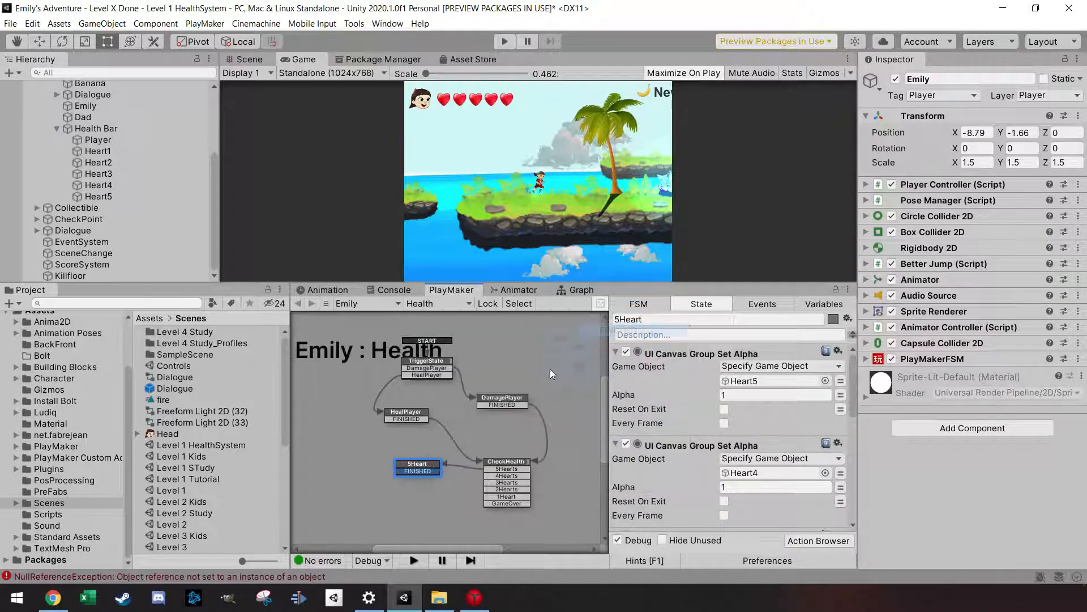
left_click_drag(414, 467, 418, 464)
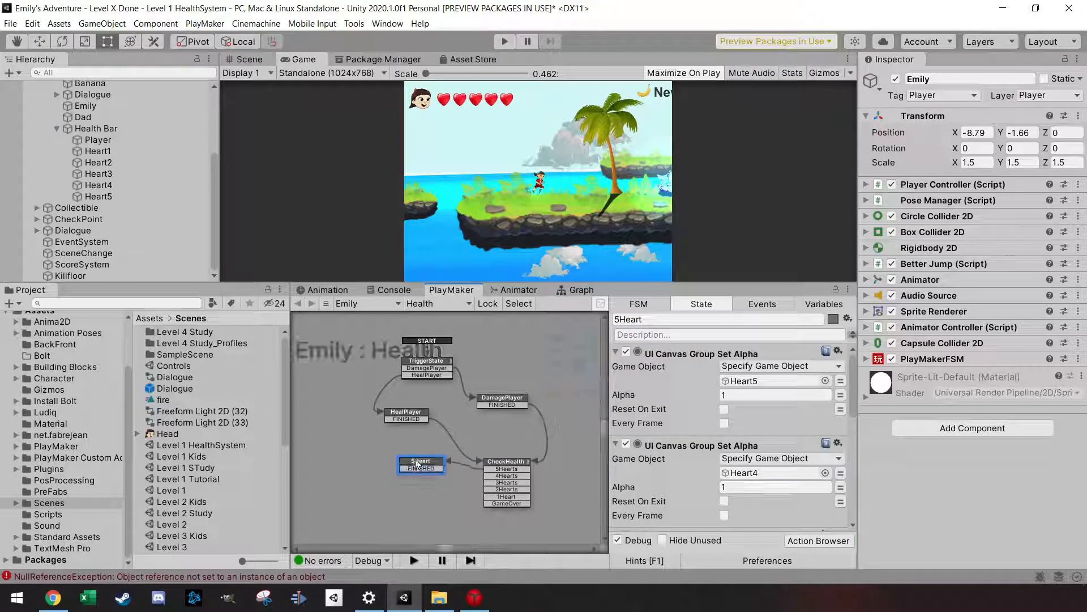
Step: Add a new state named Wait to the Health FSM and place it beside 5Heart, below HealPlayer
right_click(344, 443)
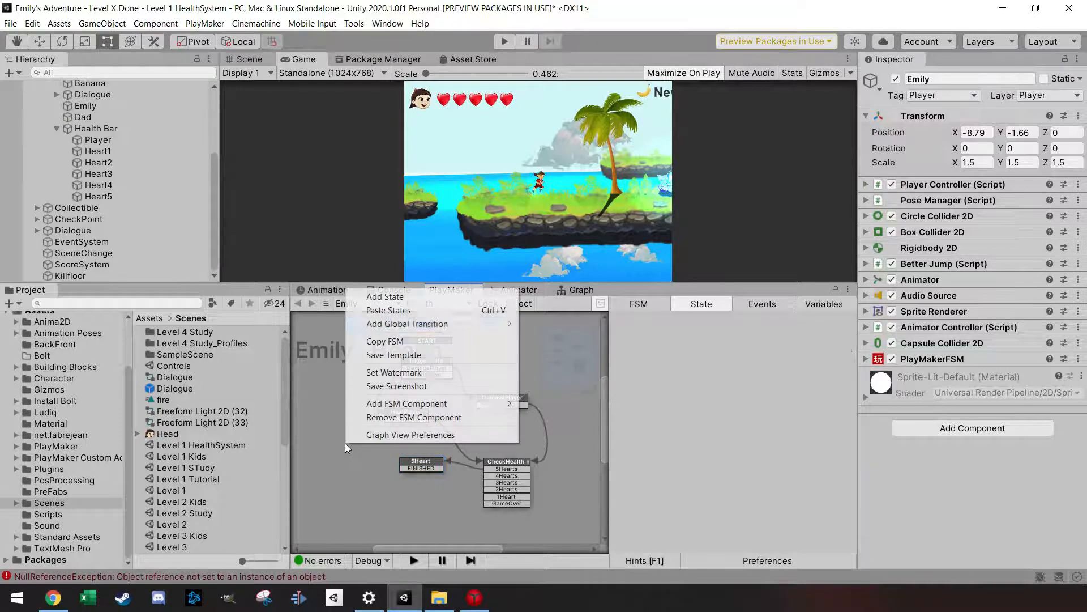
left_click(402, 298)
key("ctrl+a")
key("BackSpace")
type("Wait")
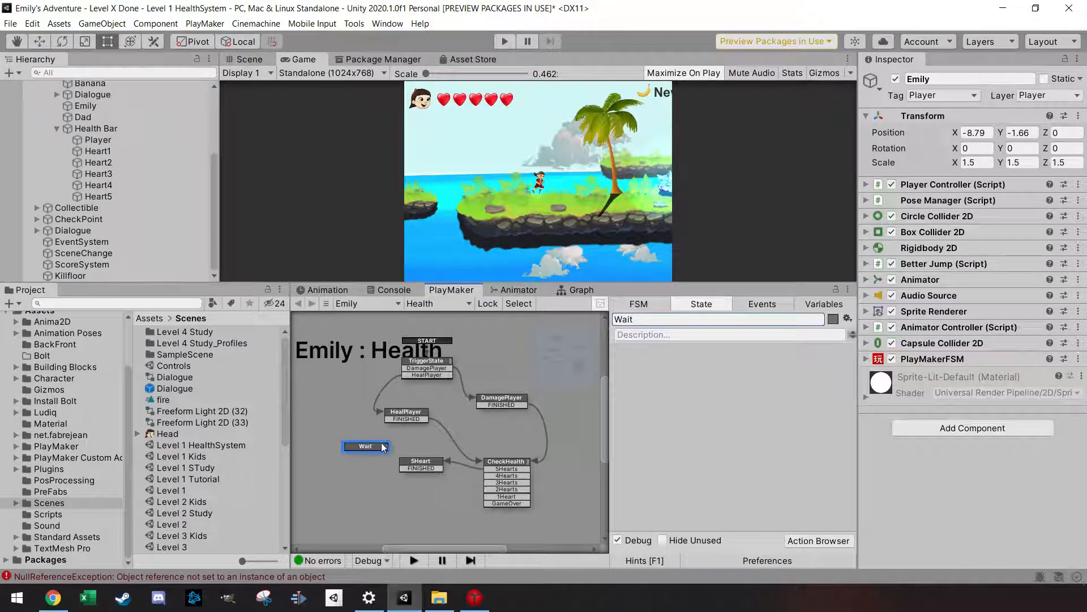
left_click_drag(365, 446, 345, 445)
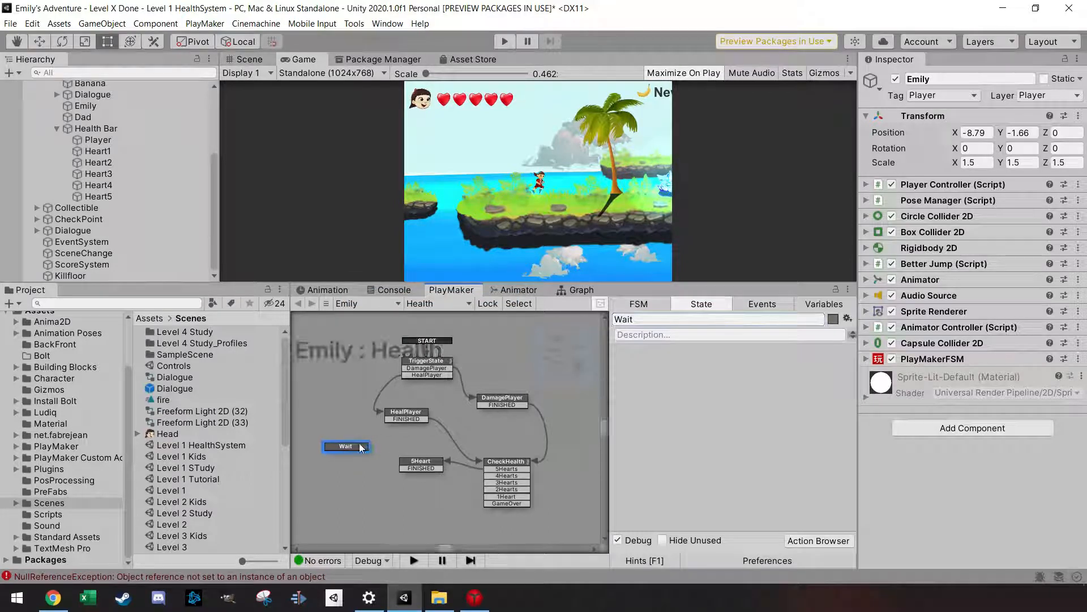
Step: Add a Wait action to the Wait state with Time 2 and Finish Event FINISHED
left_click(805, 540)
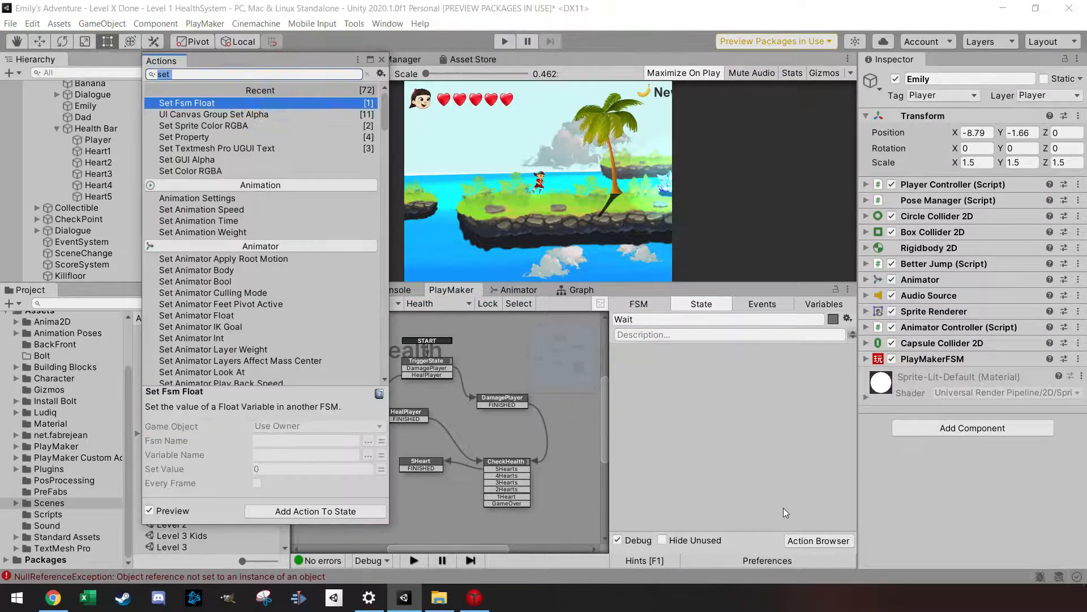
type("wait")
key("Return")
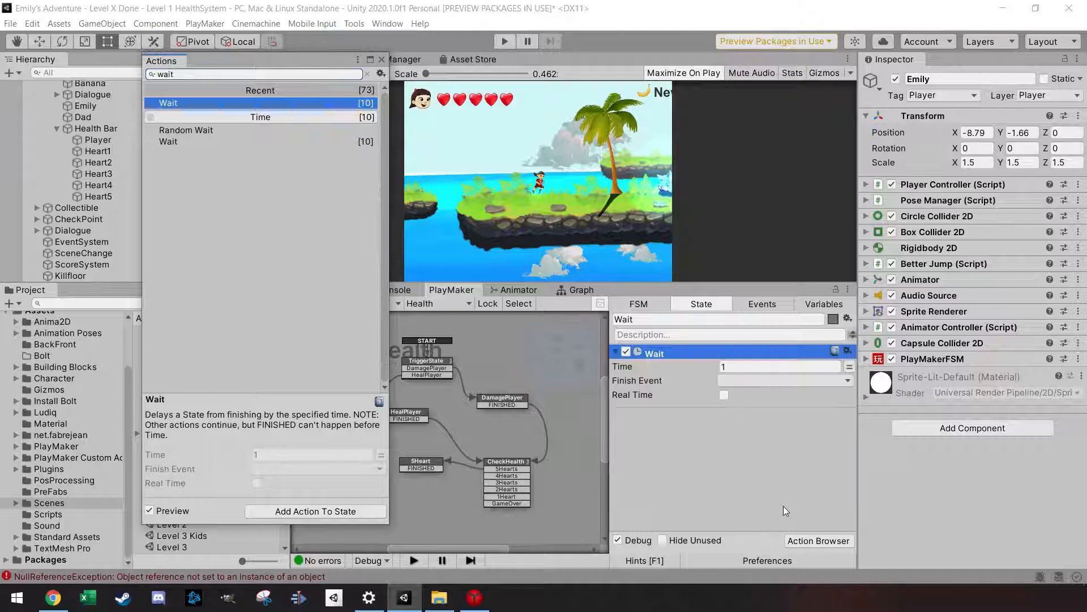
left_click(382, 59)
type("2")
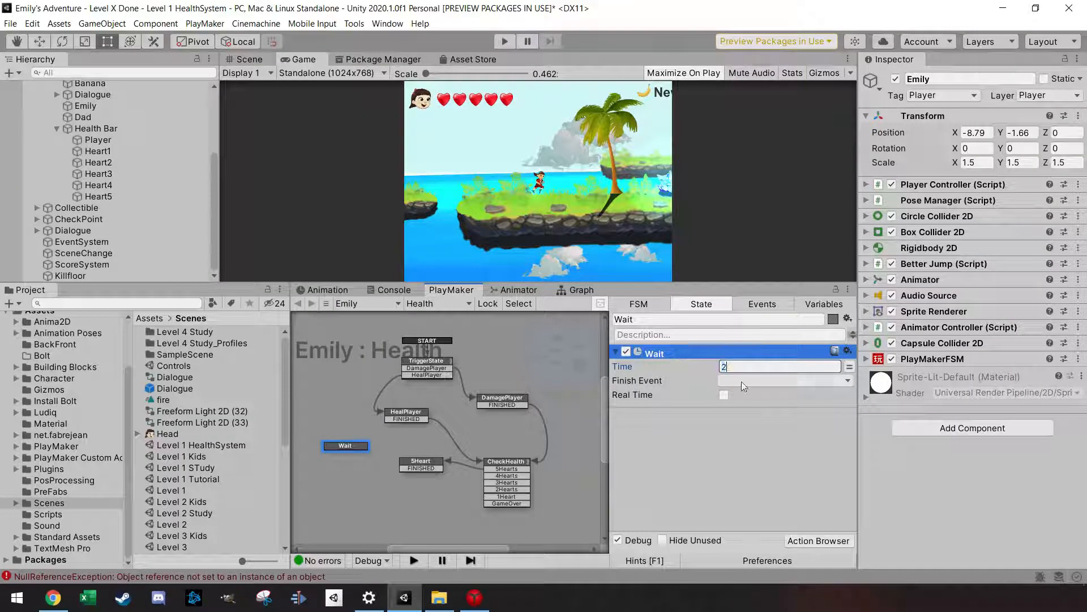
left_click(748, 380)
left_click(758, 205)
Step: Connect 5Heart's FINISHED event to Wait, and give Wait a FINISHED transition leading back to TriggerState
left_click_drag(402, 469, 355, 447)
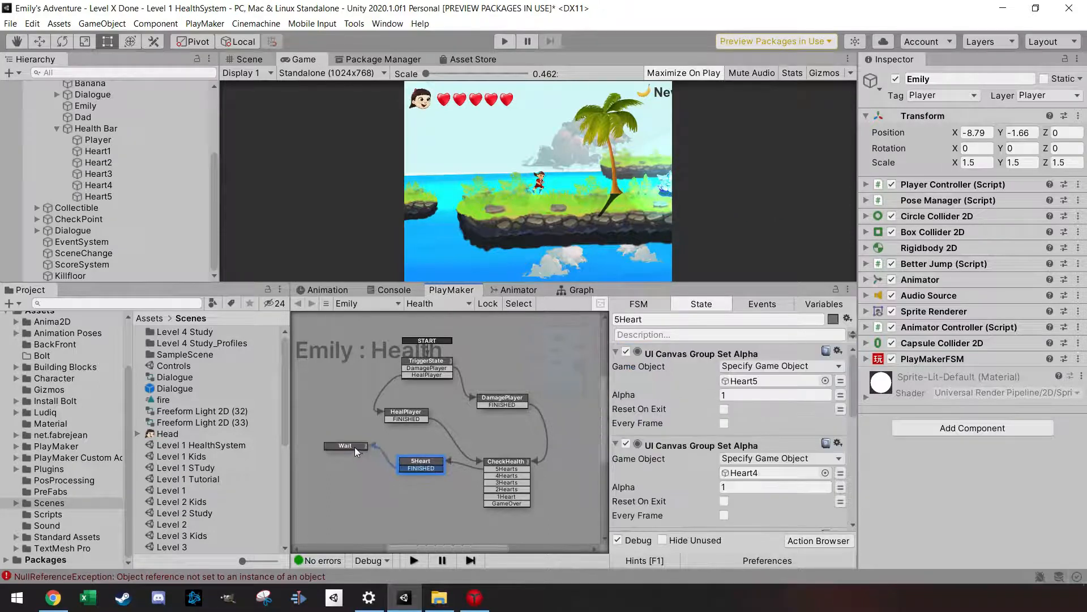
left_click(354, 447)
right_click(354, 445)
mouse_move(430, 315)
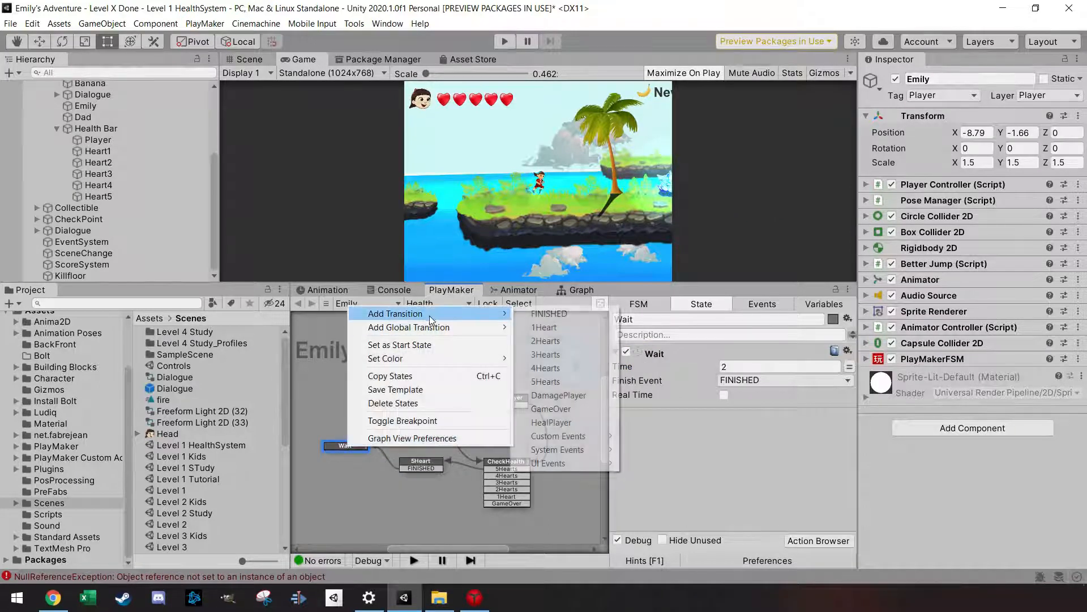
left_click(544, 316)
left_click_drag(344, 454, 488, 369)
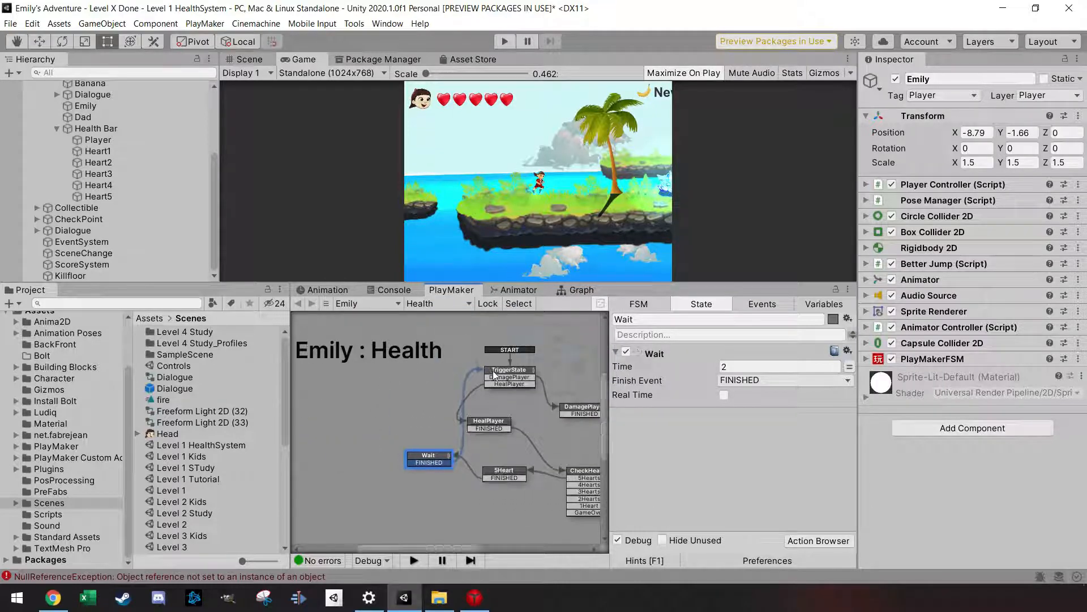
left_click(491, 426)
middle_click_drag(412, 417, 333, 396)
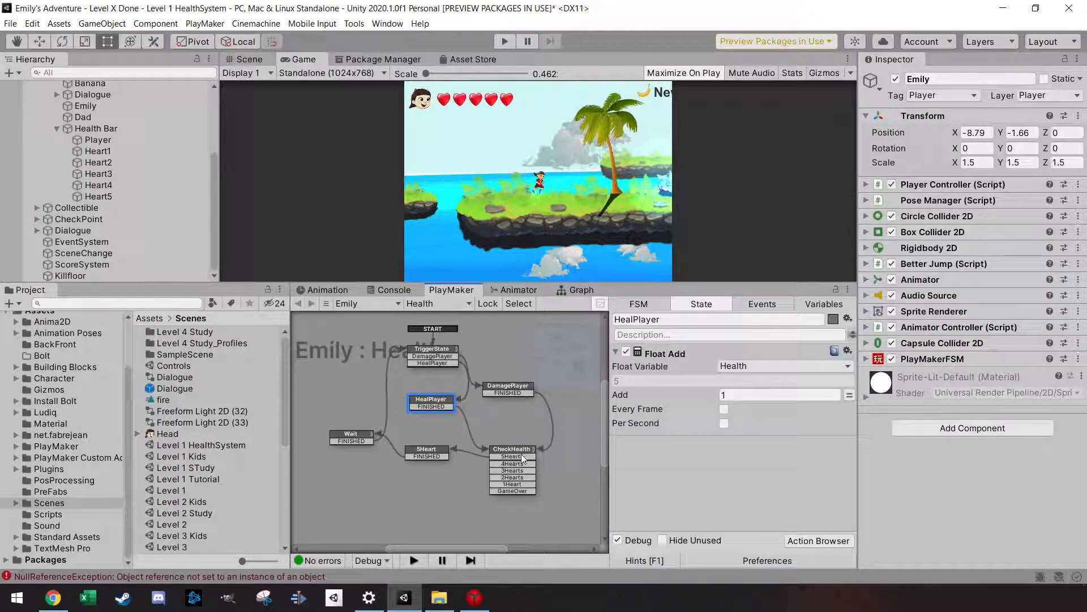
Step: Duplicate the 5Heart state below the original, rename the copy 4Hearts, and set its Heart5 Alpha to 0.2
left_click(429, 453)
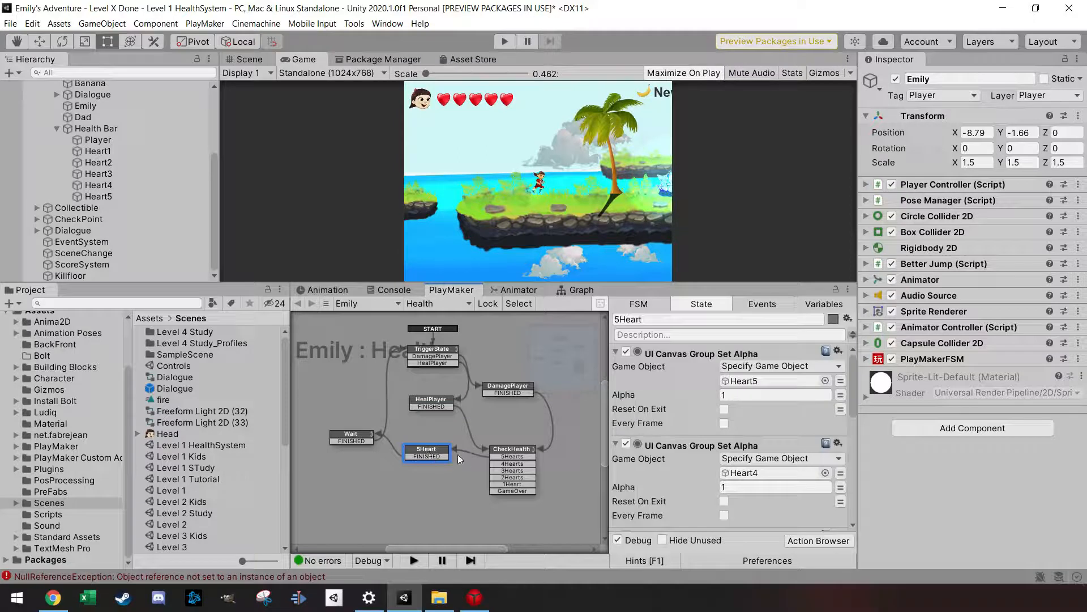
left_click_drag(433, 451, 436, 449)
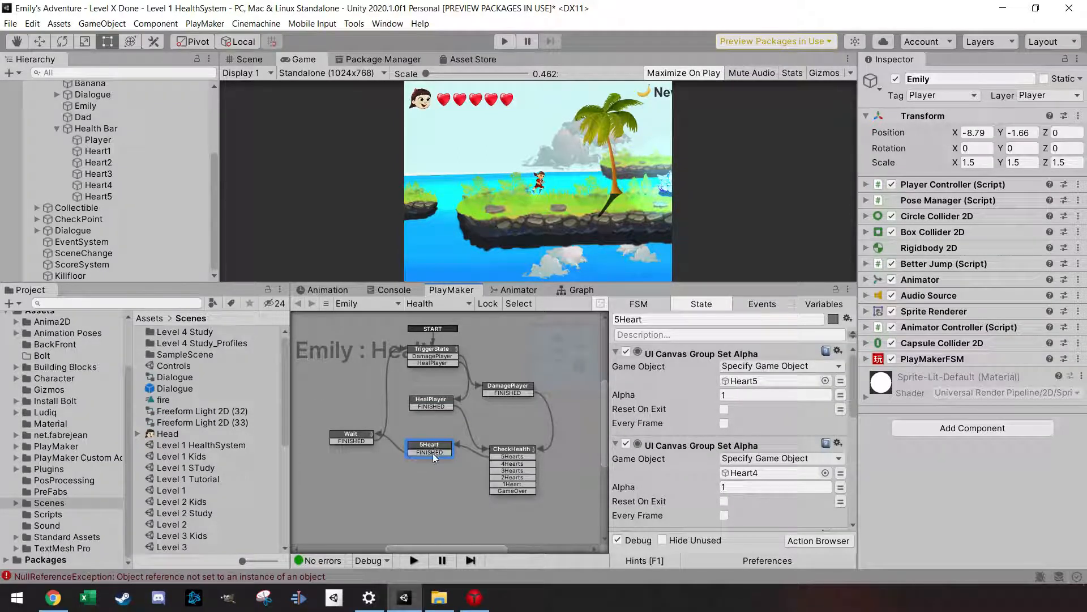
key("ctrl+v")
left_click_drag(467, 438, 426, 472)
left_click_drag(620, 321, 610, 323)
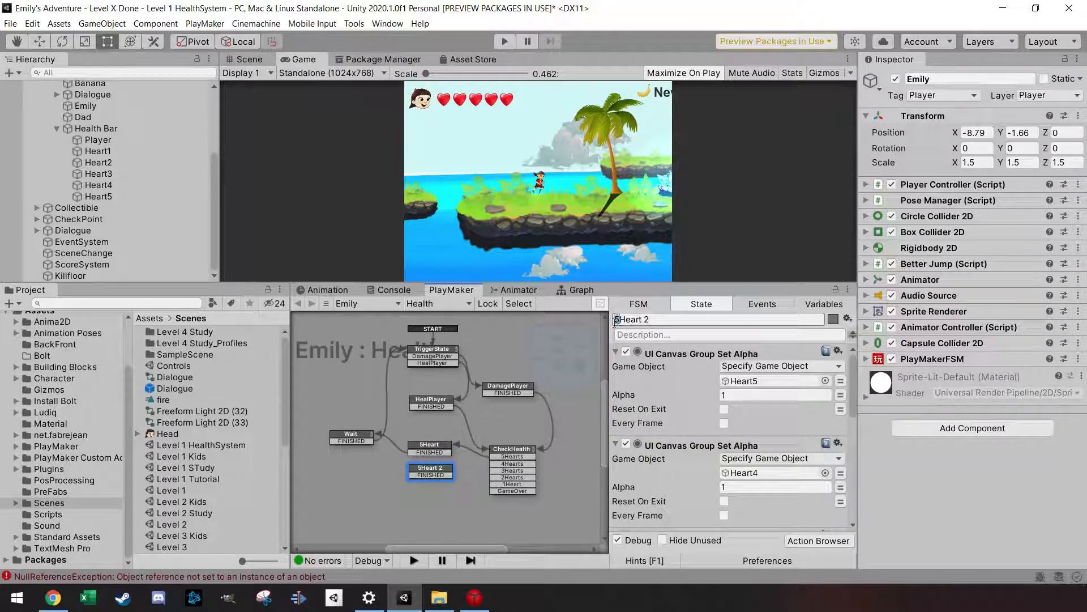
type("4")
left_click(670, 324)
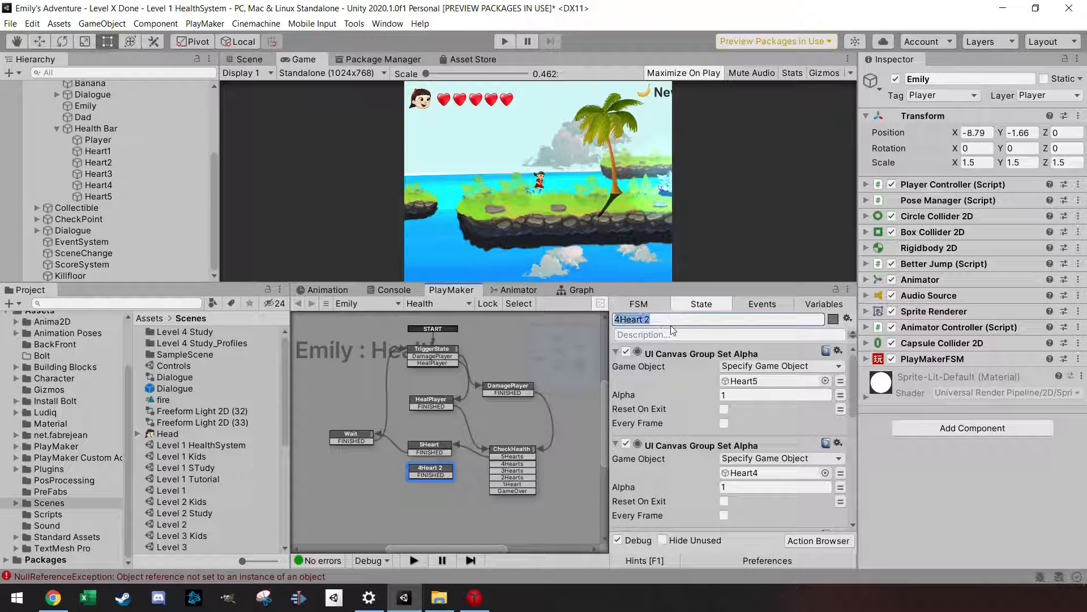
key("End")
key("BackSpace")
key("BackSpace")
type("s")
left_click(700, 395)
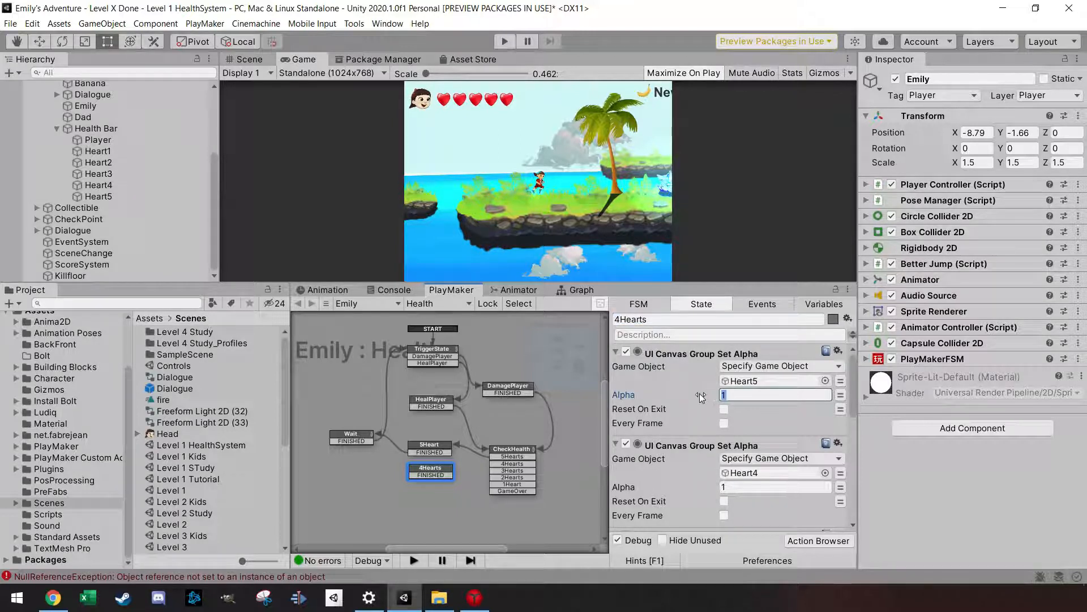
type("0.2")
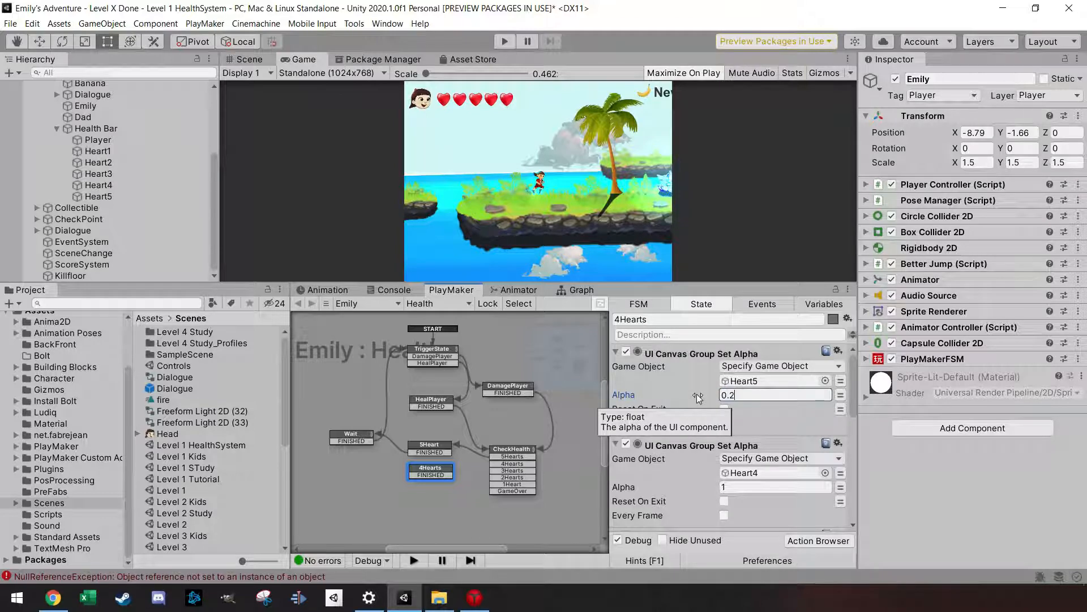
Step: Remove the Set Fsm Float action from 4Hearts, and link the state from CheckHealth's 4Hearts event and onward to Wait
left_click_drag(853, 402, 859, 515)
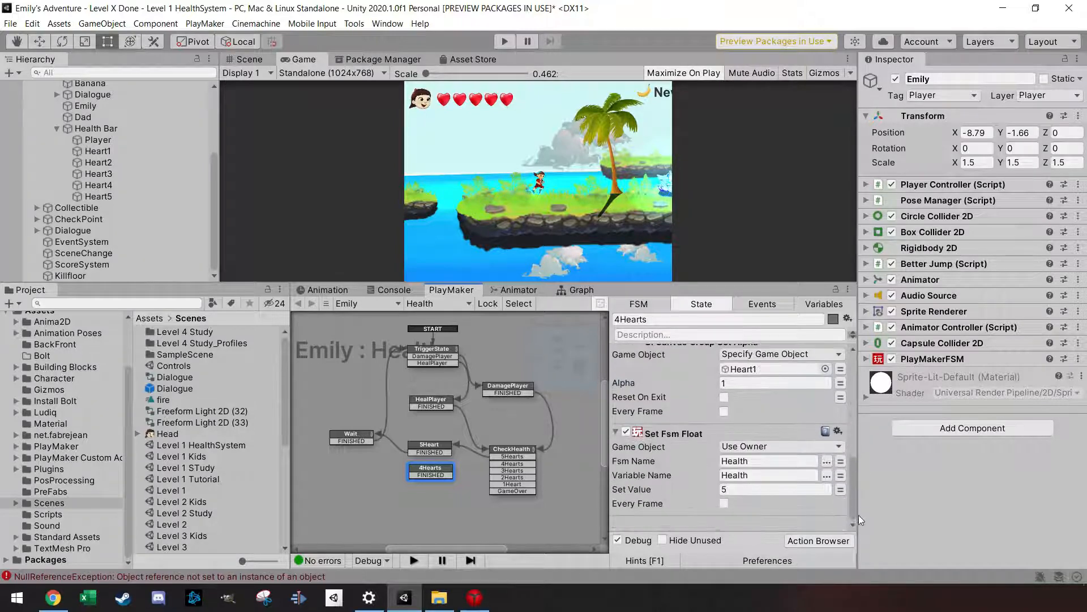
right_click(689, 434)
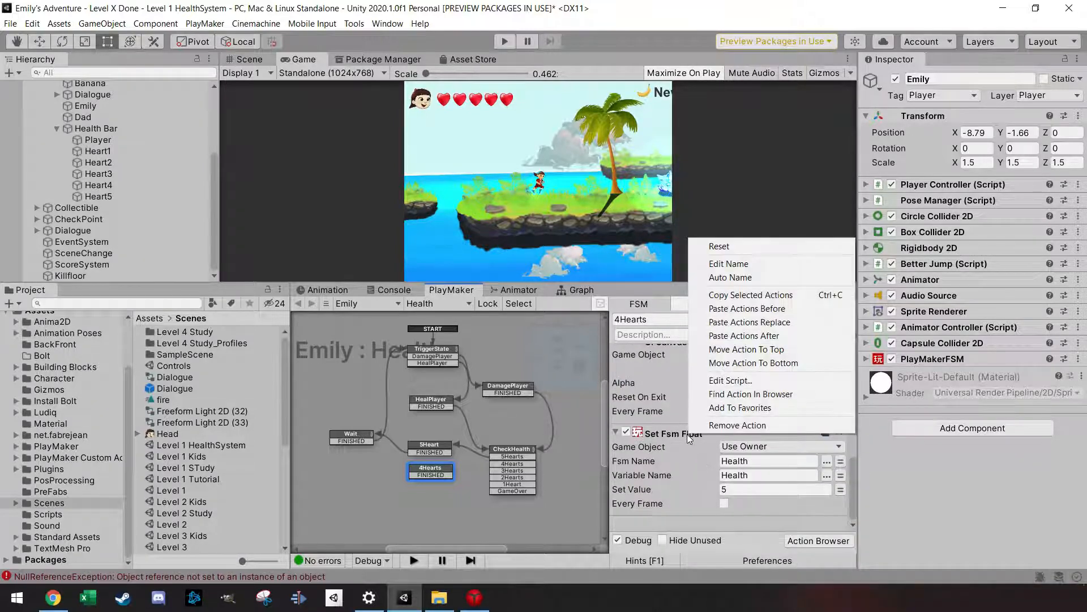
left_click(725, 425)
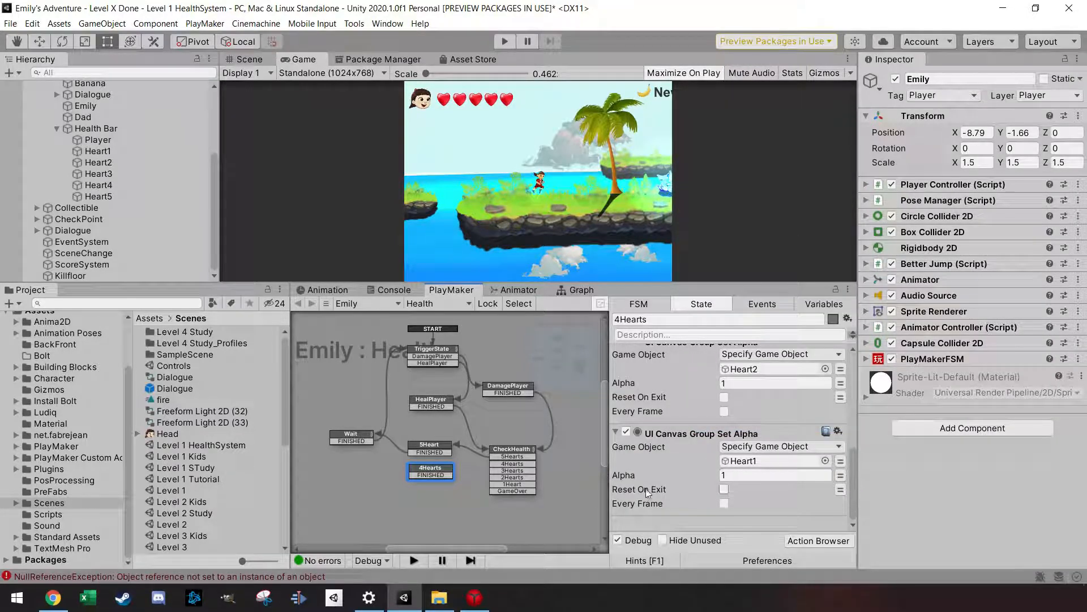
left_click_drag(501, 463, 353, 441)
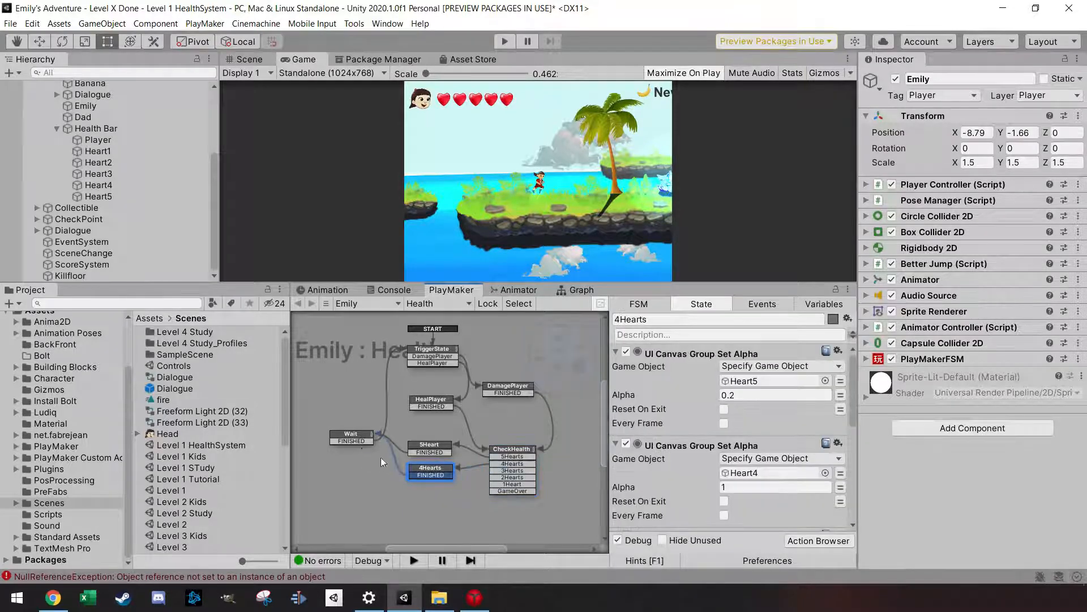
Step: Add a copy of the 4Hearts state below it, named 3Hearts, with Heart4's Alpha set to 0.2
scroll(416, 518, "down", 1)
left_click_drag(428, 450, 421, 471)
key("ctrl+v")
left_click_drag(620, 320, 648, 324)
type("3")
left_click(655, 322)
key("BackSpace")
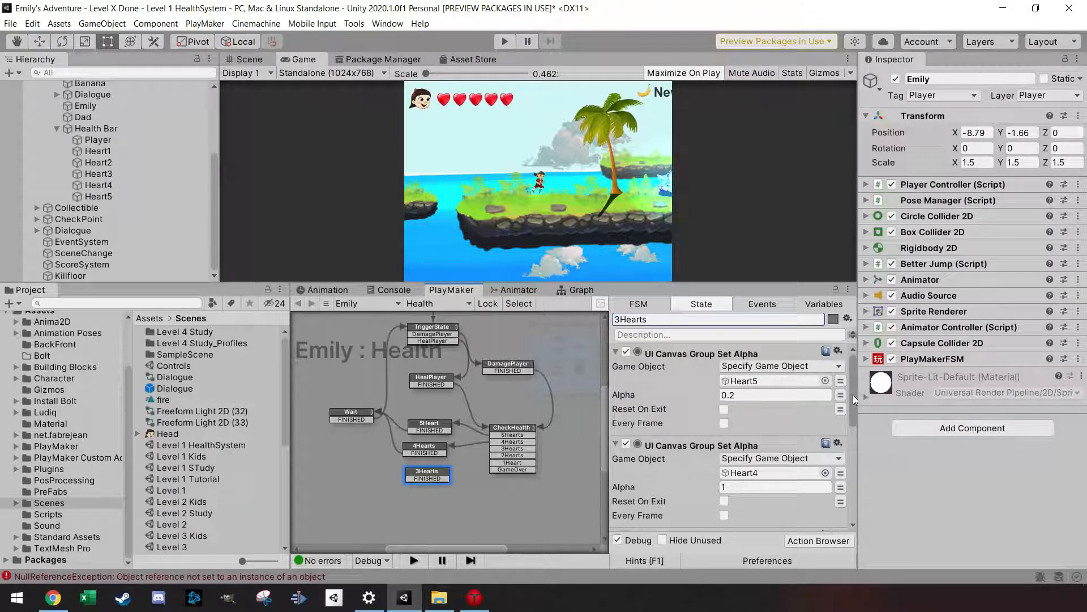
left_click(689, 492)
type("0.2")
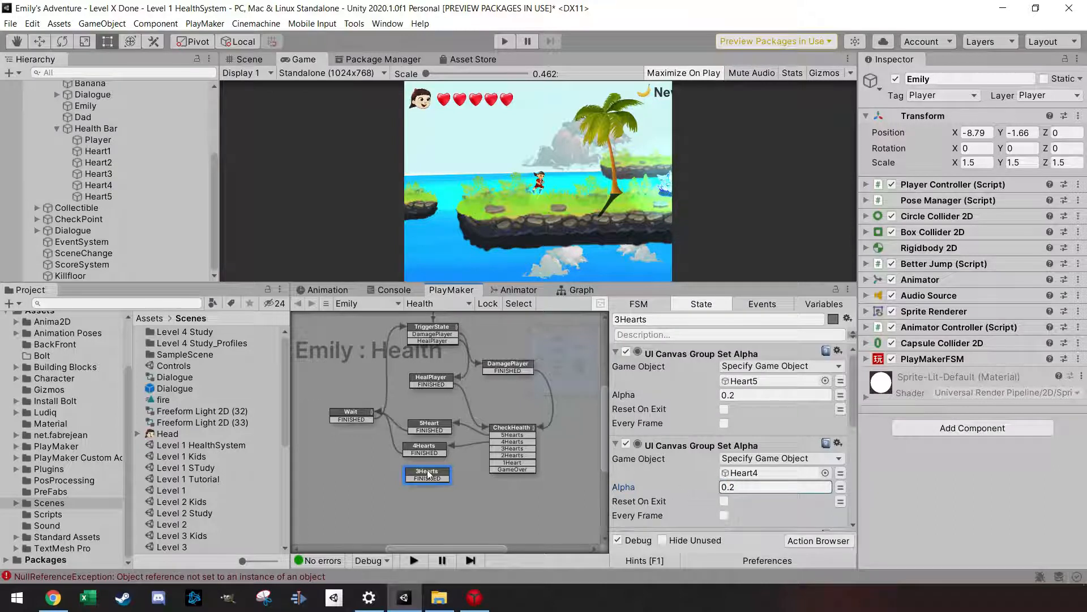
Step: Duplicate the 3Hearts state, place the copy below it, and rename it 2Hearts
left_click_drag(432, 475, 429, 475)
key("ctrl+c")
key("ctrl+v")
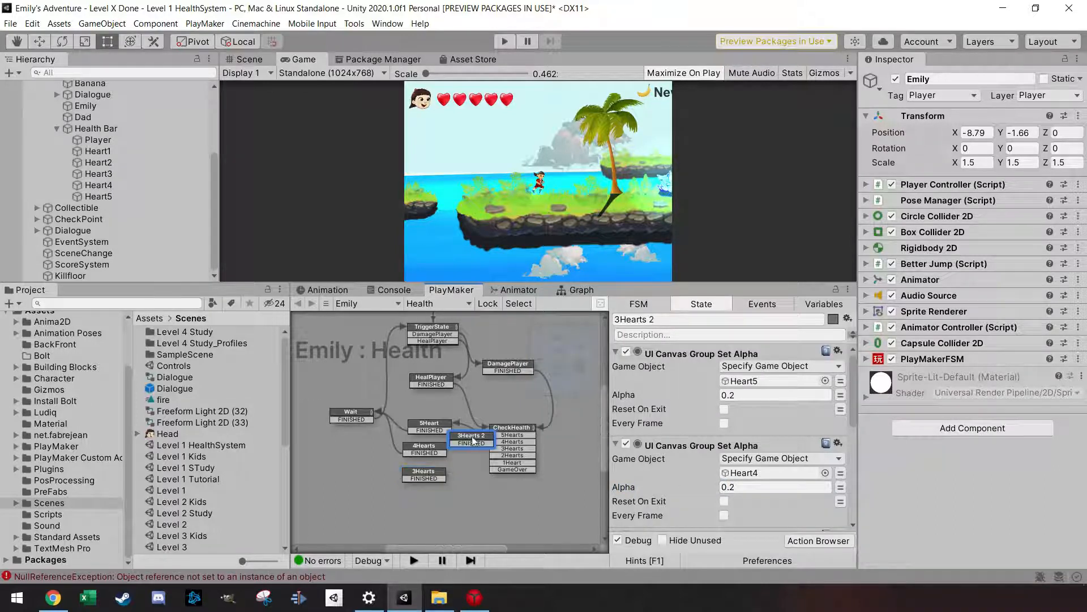
left_click_drag(474, 440, 429, 500)
left_click(618, 320)
key("BackSpace")
type("2")
double_click(651, 320)
key("BackSpace")
key("BackSpace")
Step: Set Heart3's Alpha to 0.2 in the 2Hearts state
left_click_drag(851, 387, 857, 426)
left_click(734, 465)
type("0.2")
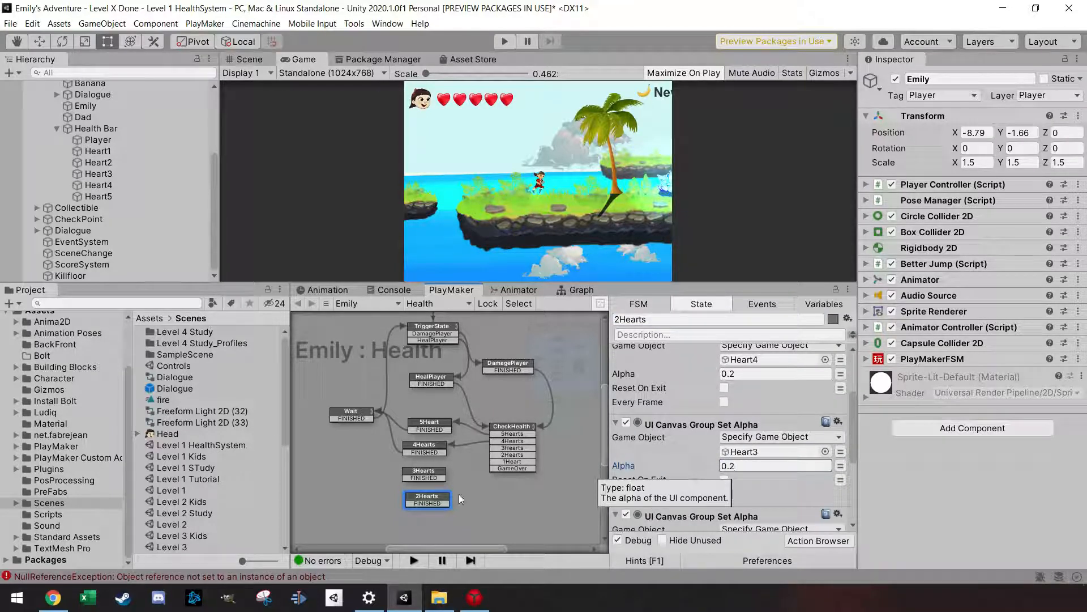
Step: Place a copy of the 2Hearts state beneath it and rename the copy 1Heart
mouse_move(430, 502)
left_mouse_down()
mouse_move(474, 442)
mouse_move(428, 506)
left_mouse_up()
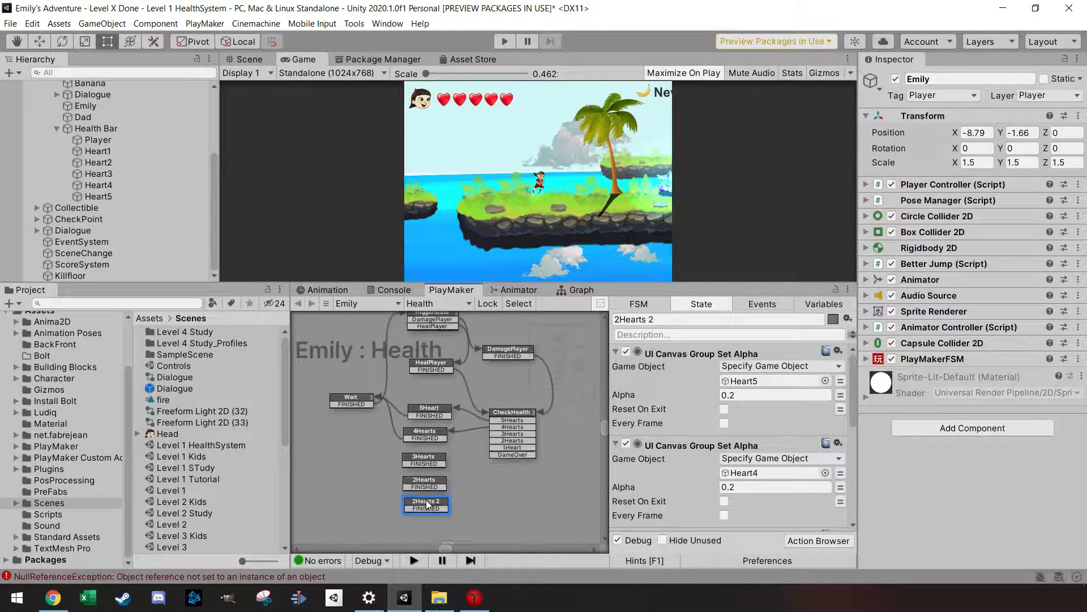
left_click(617, 319)
type("1")
left_click(651, 321)
key("BackSpace")
key("BackSpace")
key("BackSpace")
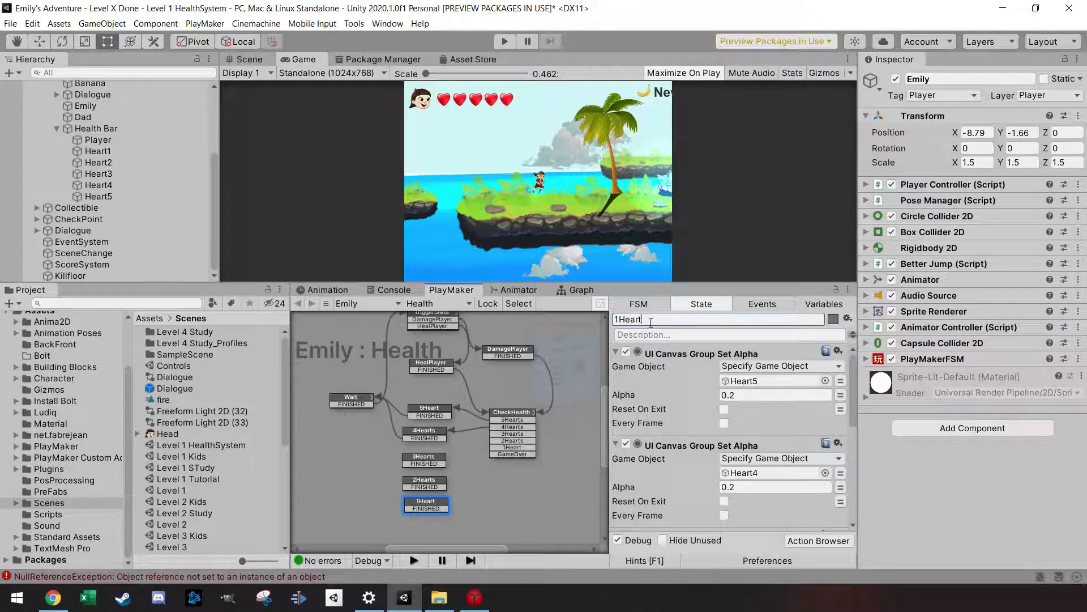
Step: Set Heart2's Alpha to 0.2 in the 1Heart state
left_click_drag(854, 390, 862, 481)
left_click(747, 383)
type("0.2")
key("Return")
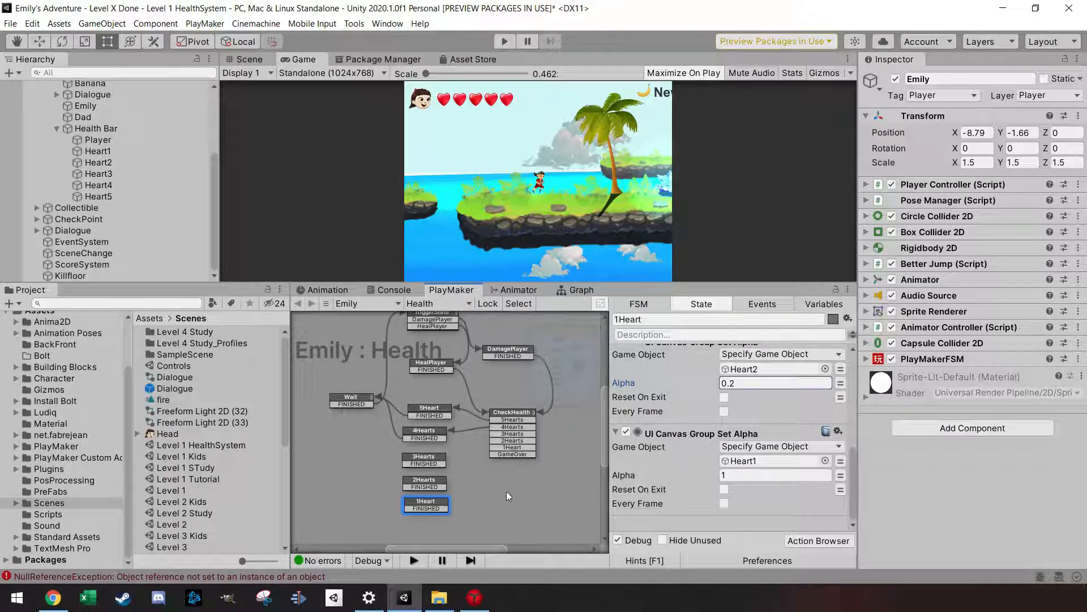
Step: Duplicate the 1Heart state, place the copy below CheckHealth, and rename it Game Over
left_click(434, 505)
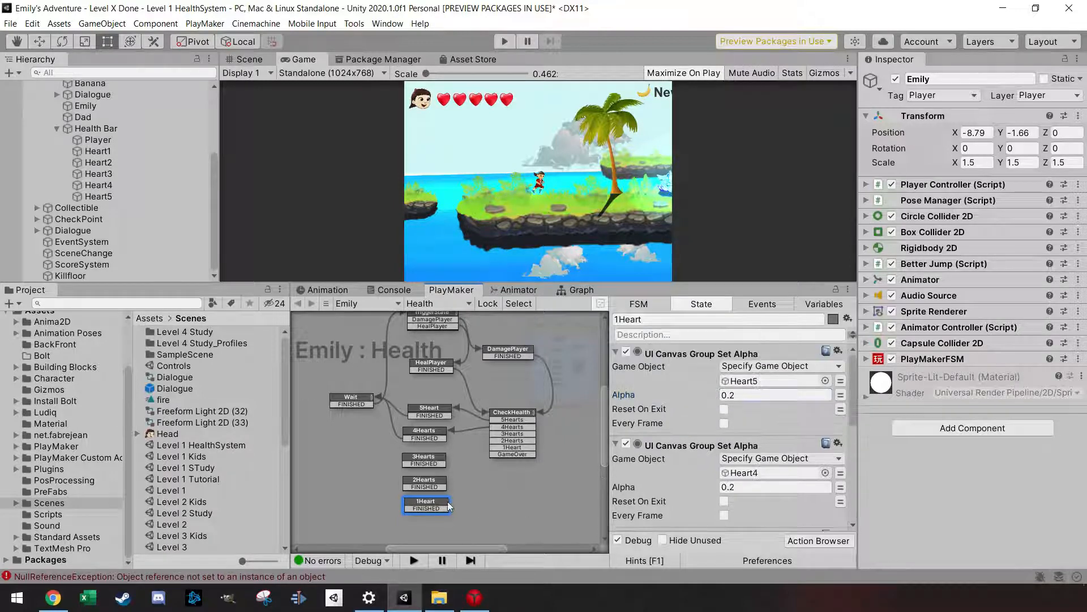
left_click_drag(444, 508, 551, 500)
scroll(711, 498, "down", 5)
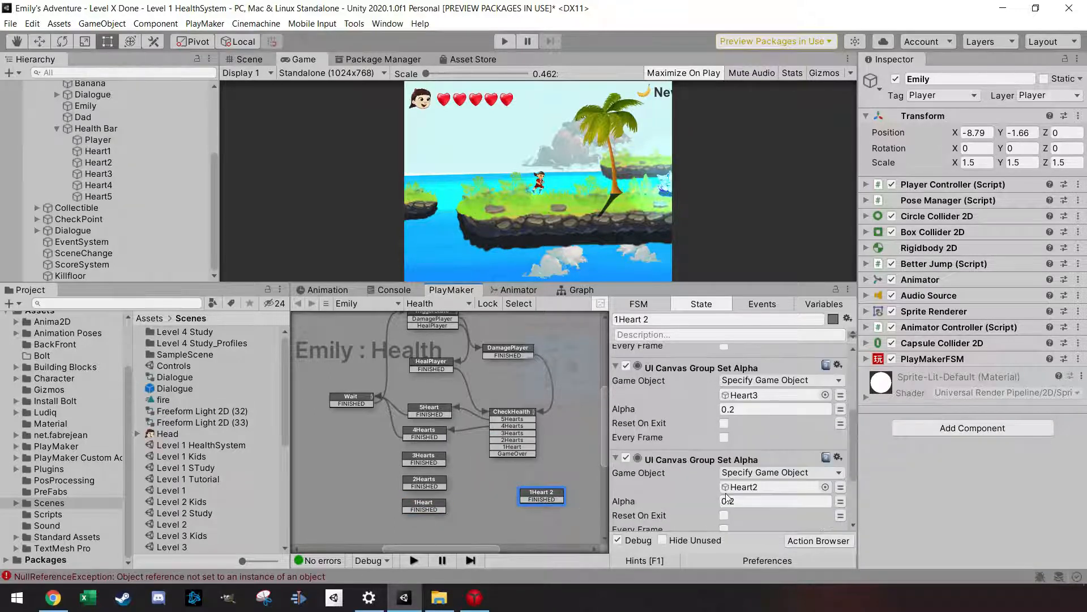
left_click(663, 319)
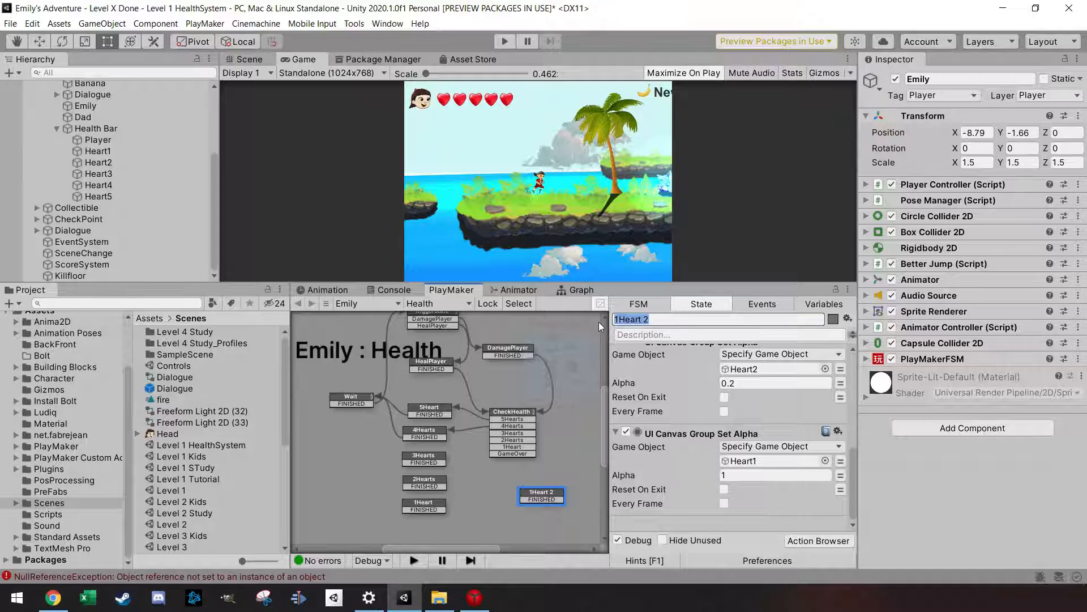
type("Game Over")
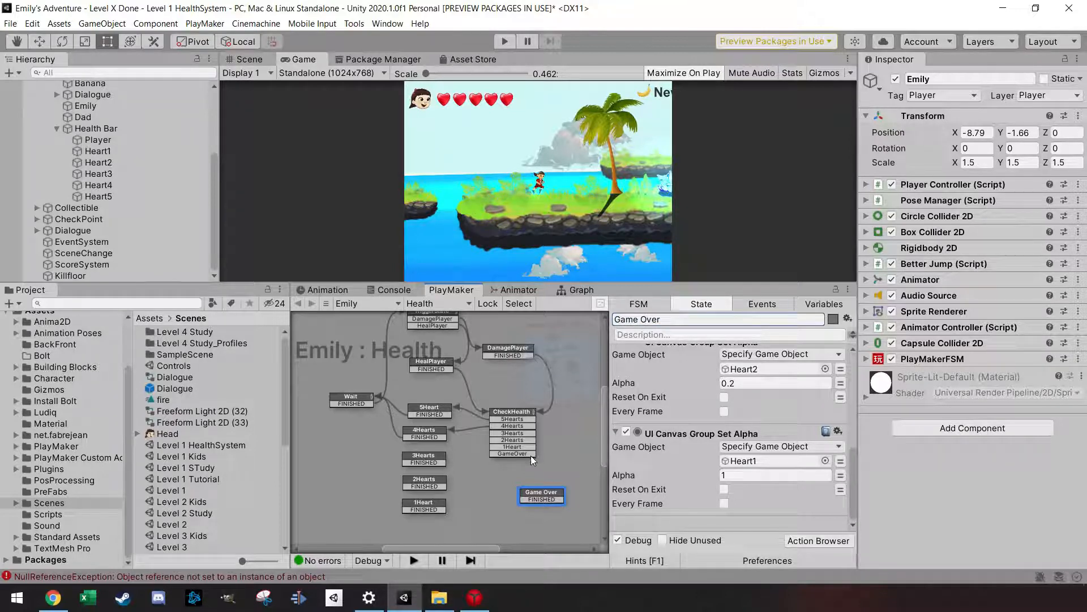
Step: Set Heart1's Alpha to 0.2 in the Game Over state and review its other heart alphas
left_click(668, 478)
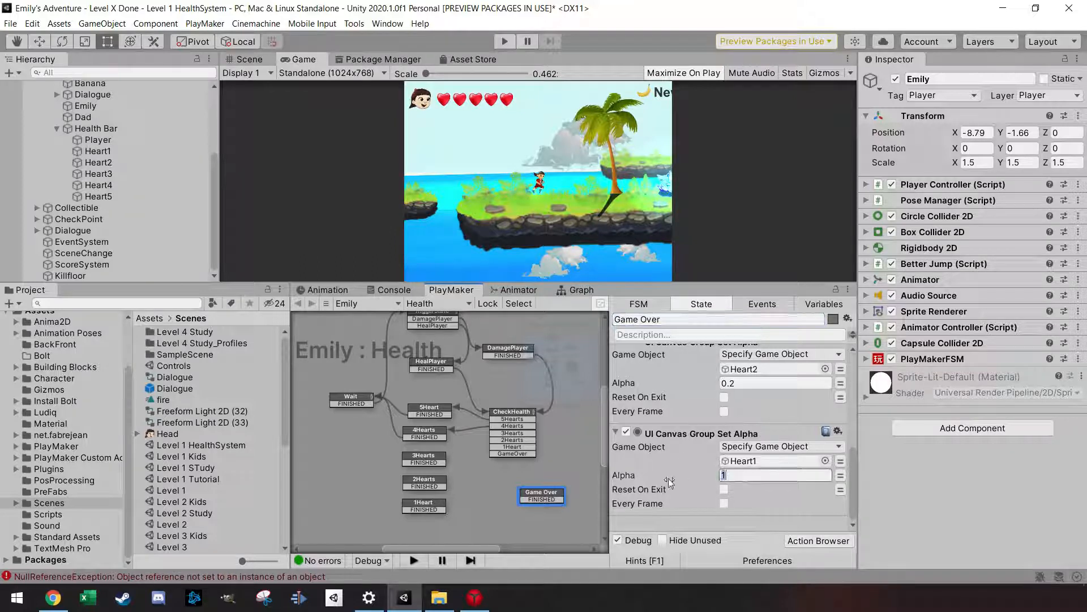
type("0.2")
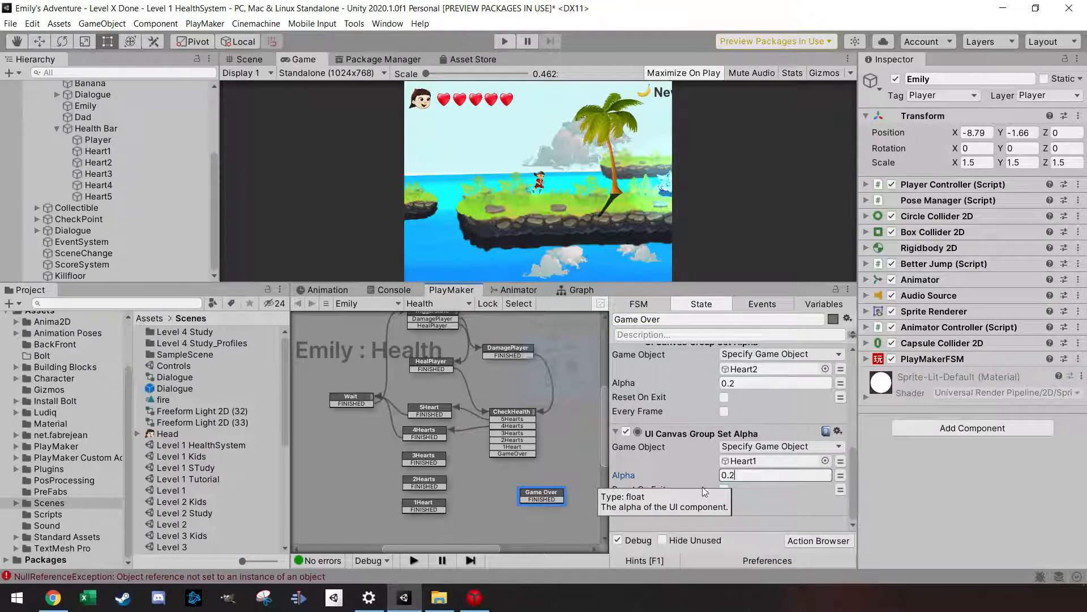
scroll(701, 484, "up", 5)
scroll(705, 477, "down", 5)
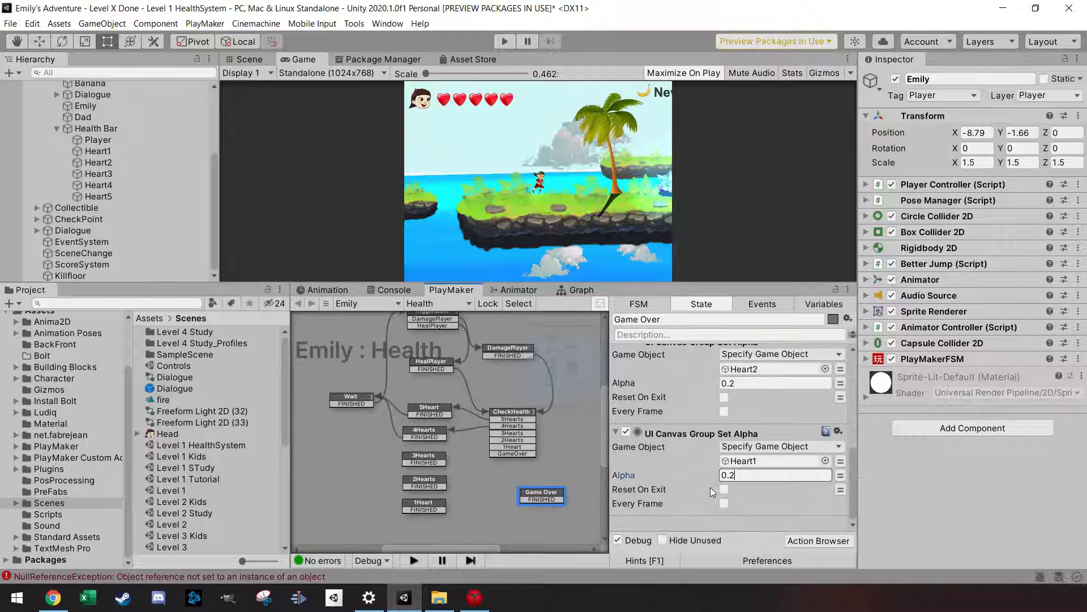
Step: Connect CheckHealth's GameOver event to the Game Over state
scroll(498, 481, "down", 3)
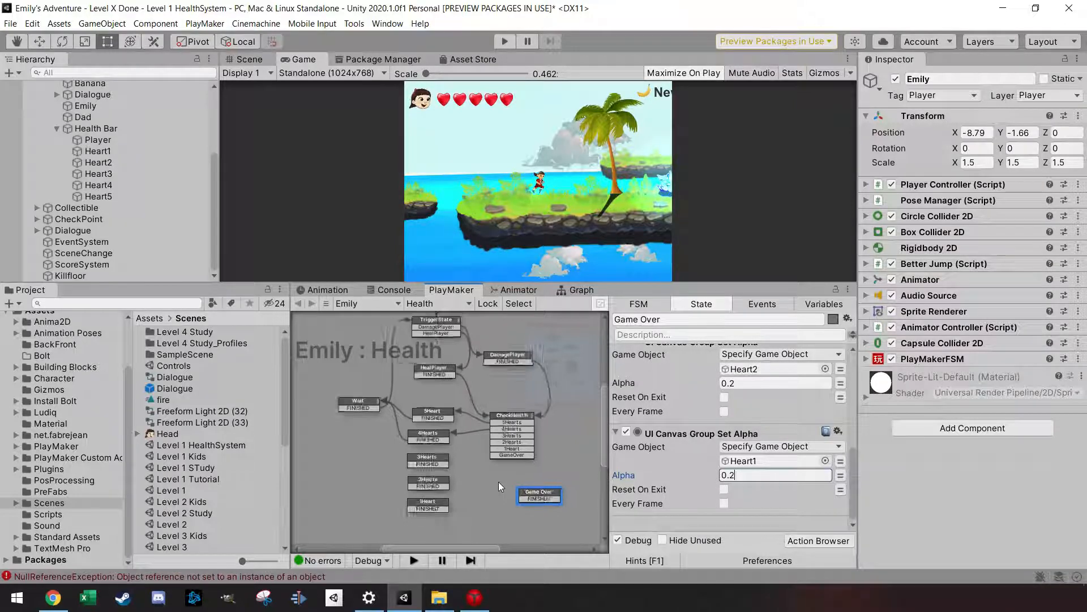
left_click_drag(503, 500, 507, 486)
scroll(706, 443, "up", 1)
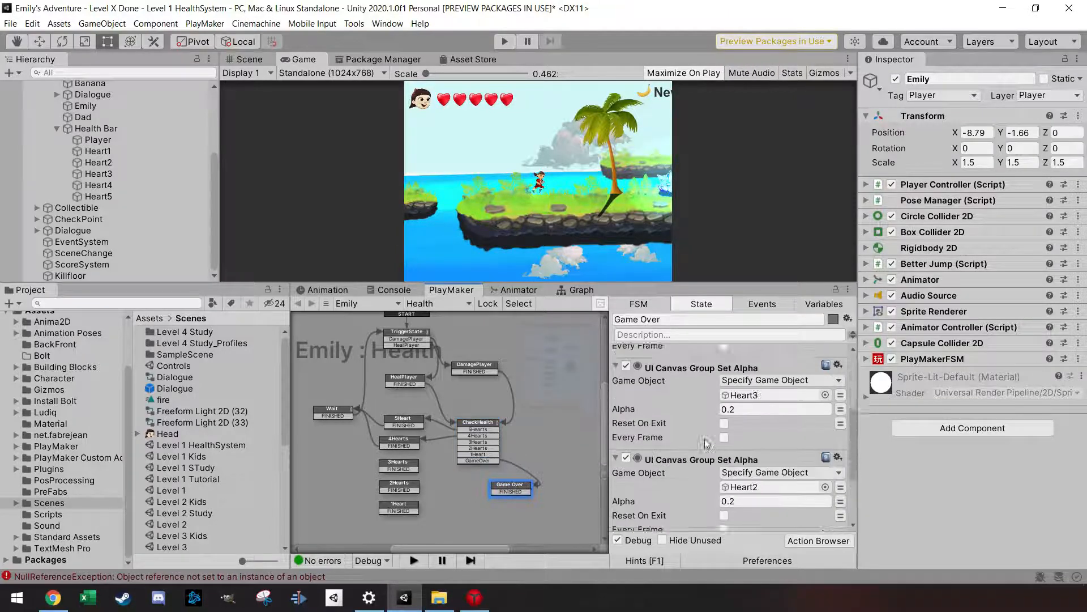
scroll(706, 443, "down", 3)
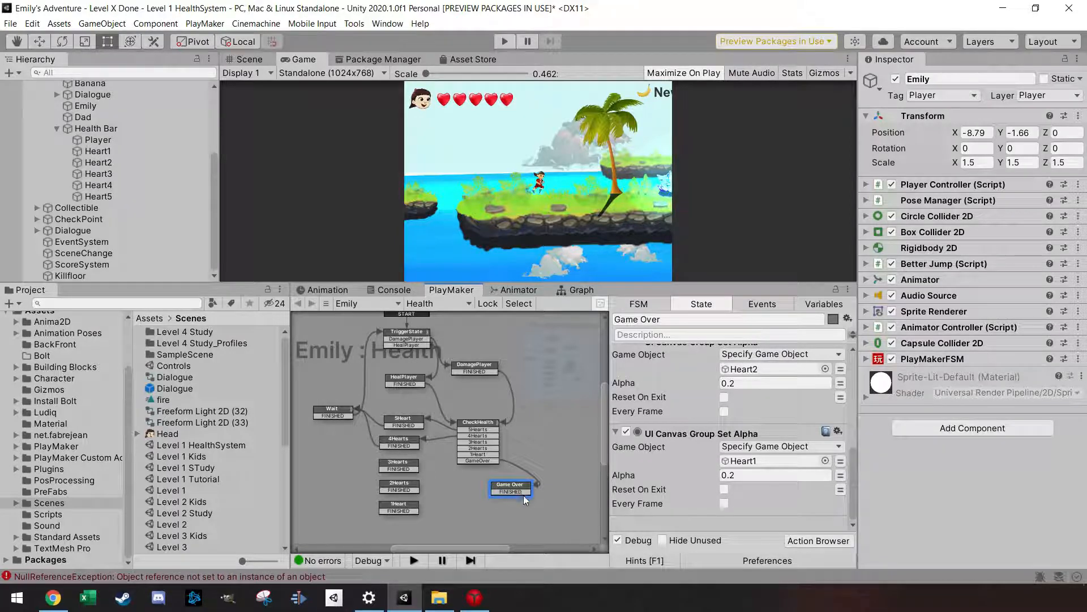
Step: Add a new state named FadeScreen below Game Over and connect Game Over's FINISHED event to it
right_click(538, 506)
left_click(518, 360)
left_click_drag(532, 492, 562, 508)
left_click(558, 509)
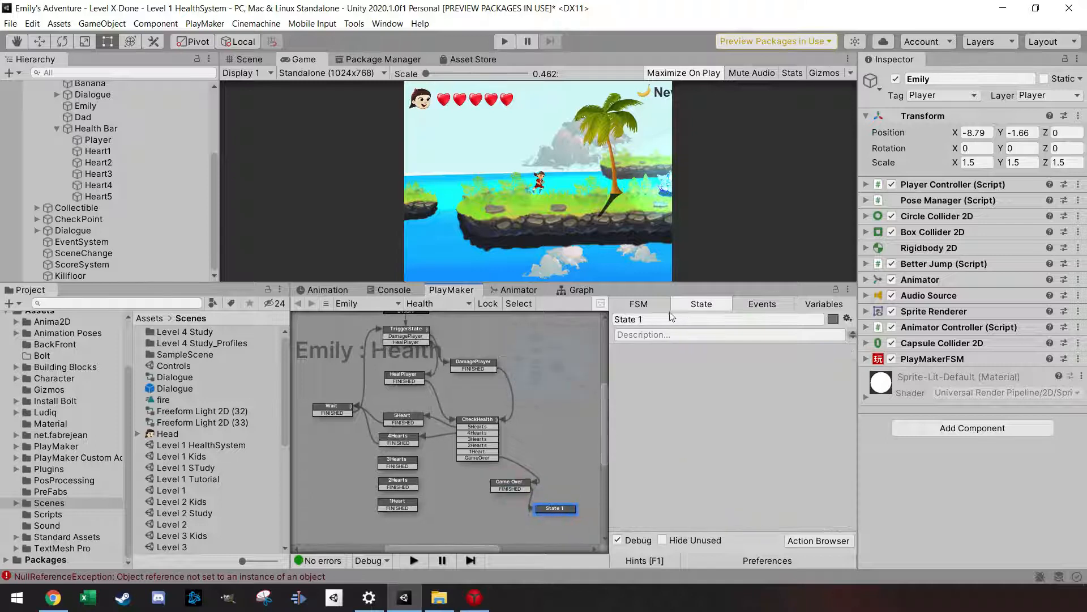
type("Fade")
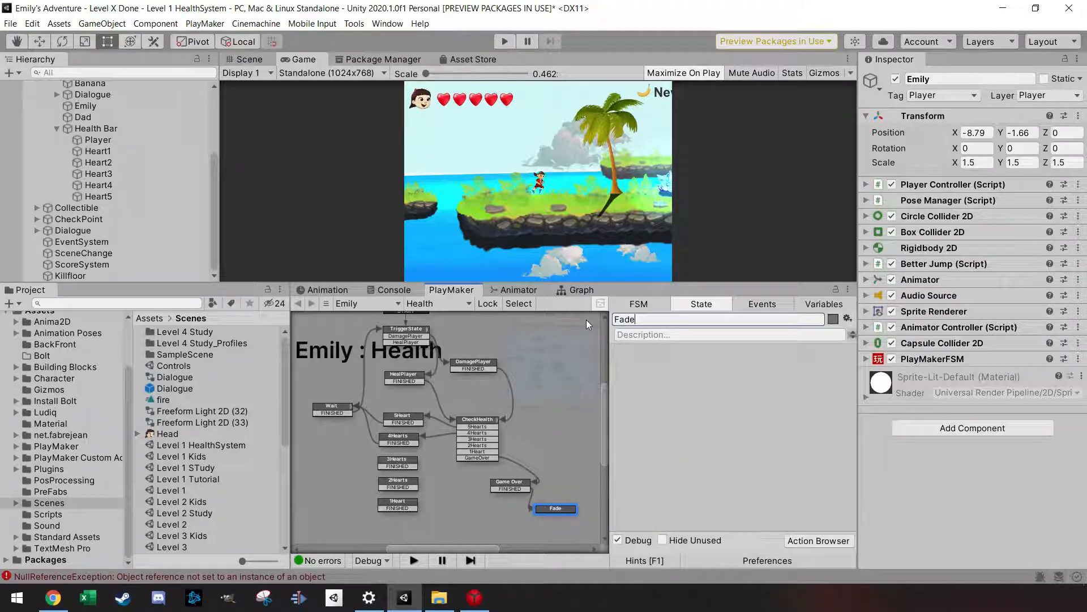
type("Screen")
Step: Find the Camera Fade Out action and add it to the FadeScreen state
left_click(840, 543)
type("fad")
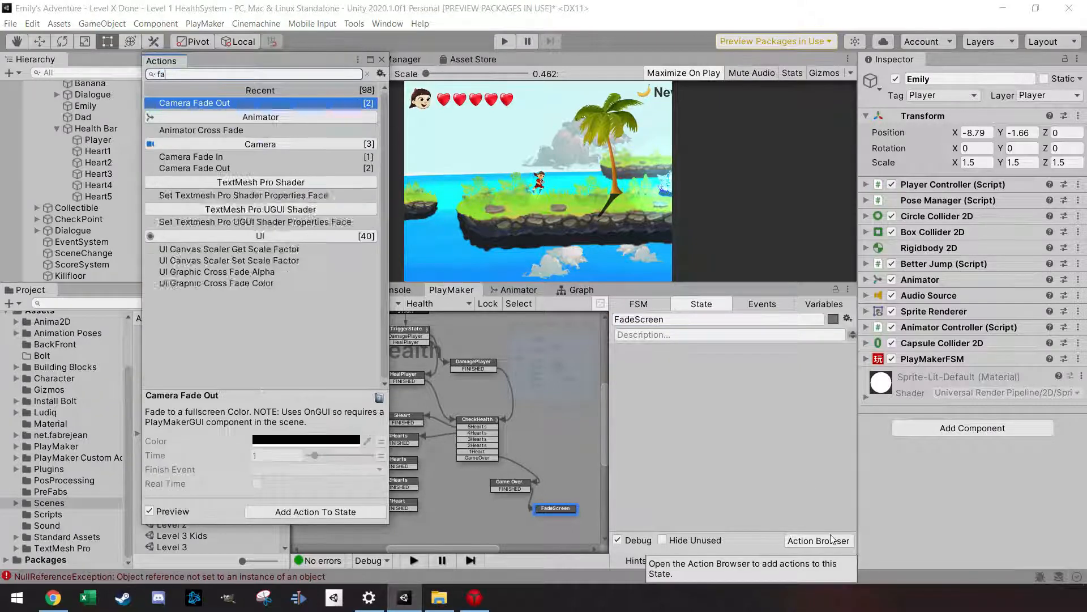
type("e")
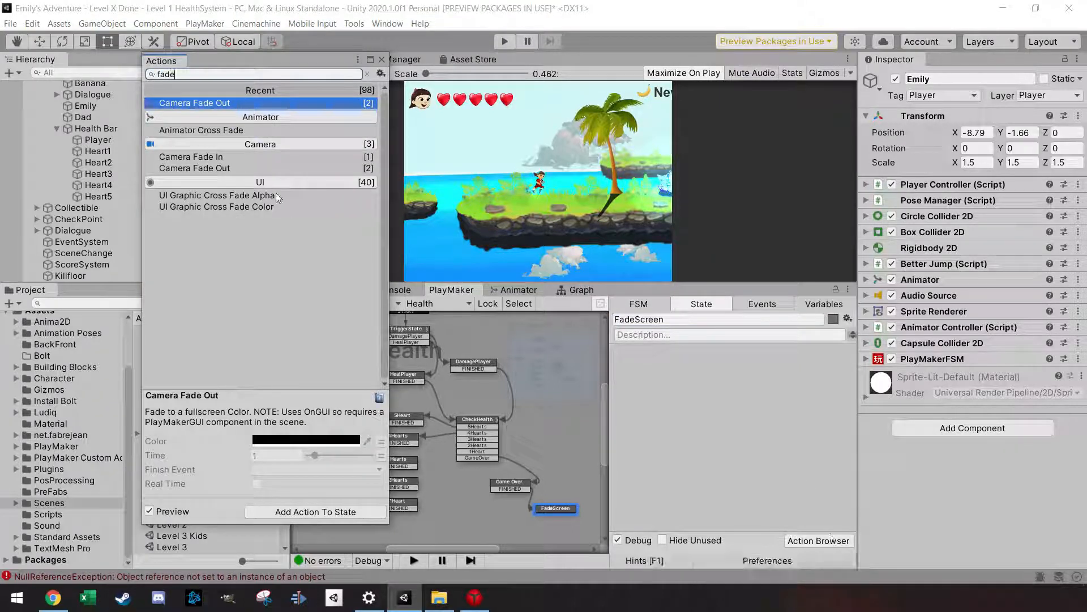
left_click(237, 170)
double_click(236, 170)
left_click(381, 59)
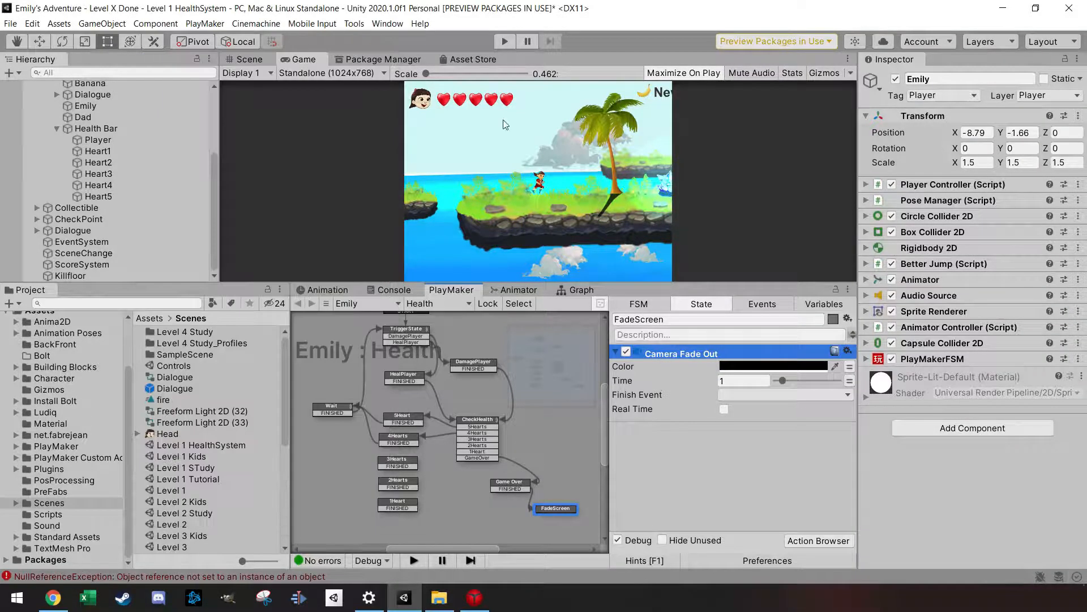
Step: Configure Camera Fade Out with red color F30808, Time 0.5 and Finish Event FINISHED
left_click(810, 366)
left_click_drag(919, 326, 929, 314)
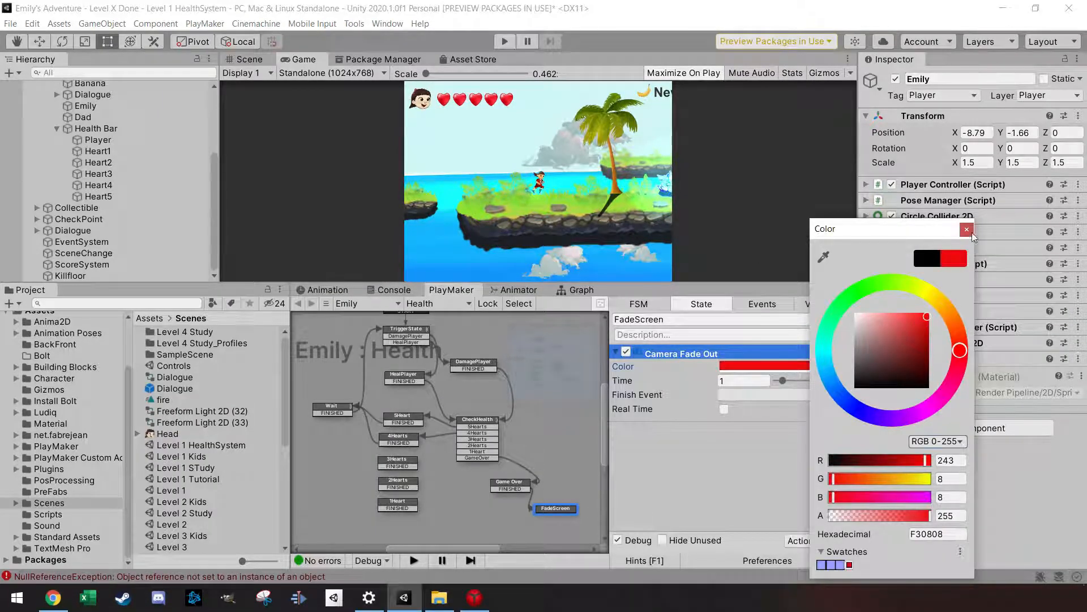
left_click(967, 229)
left_click(759, 380)
type("0.5")
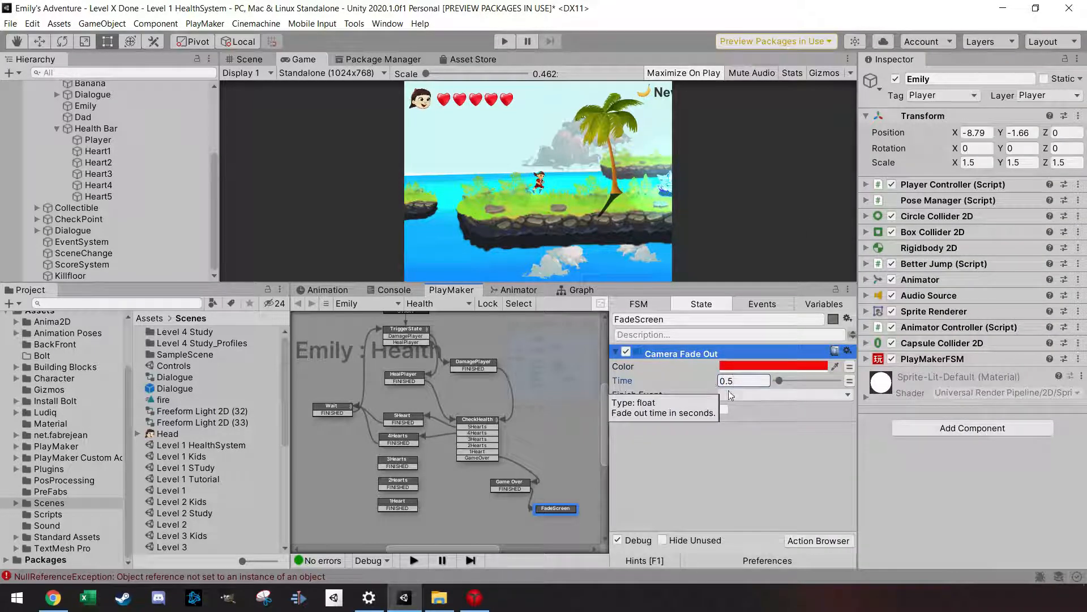
left_click(731, 394)
left_click(757, 221)
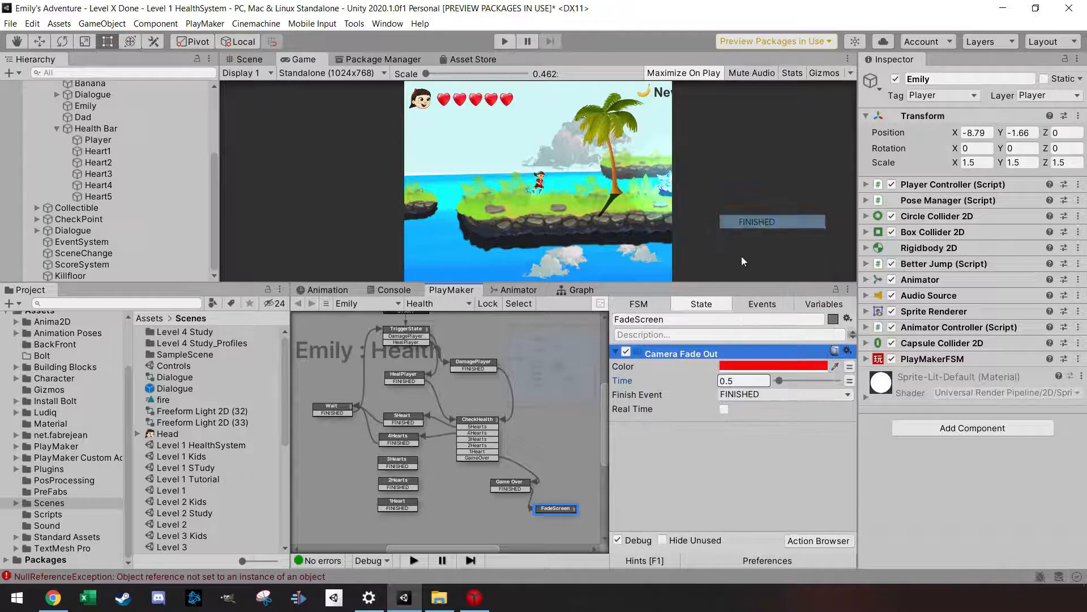
Step: Add a FINISHED transition to the FadeScreen state
right_click(563, 510)
mouse_move(616, 377)
left_click(747, 375)
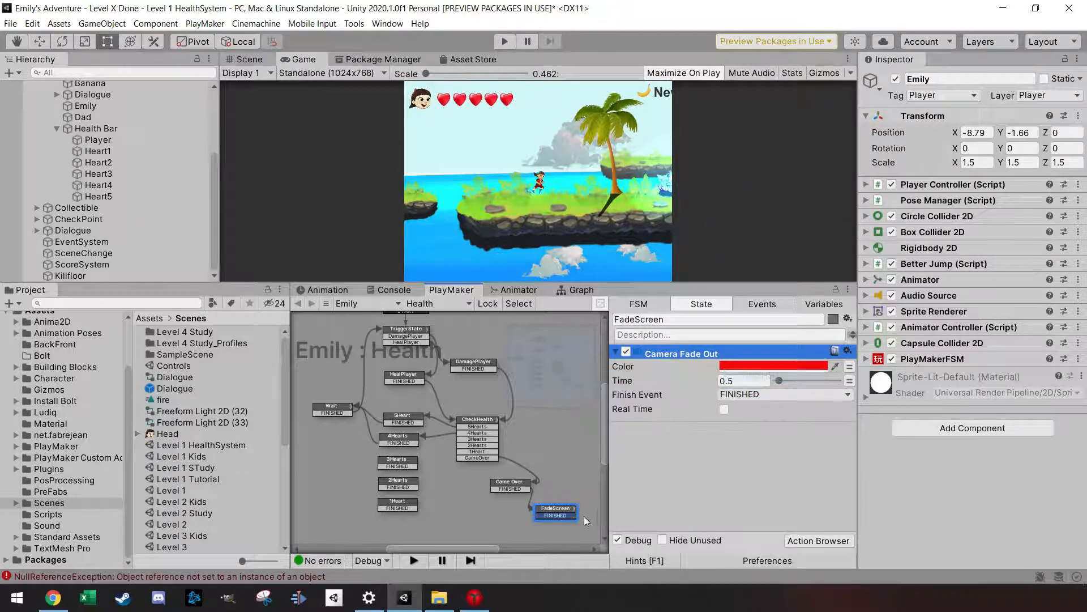
Step: Add a new state named RestartLevel below FadeScreen and connect FadeScreen's FINISHED event to it
right_click(549, 533)
left_click(589, 387)
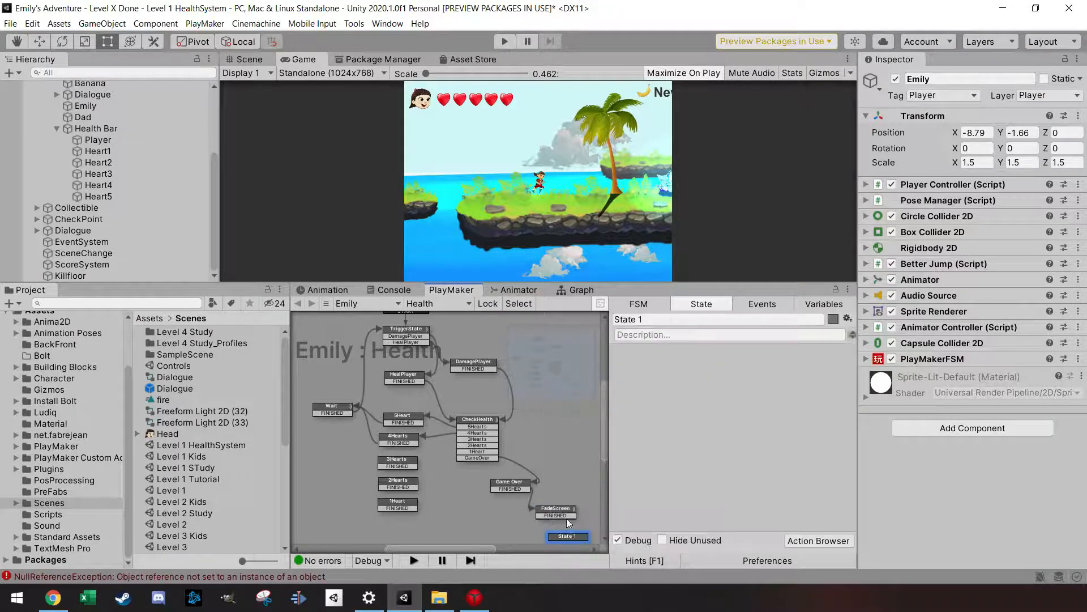
left_click(566, 517)
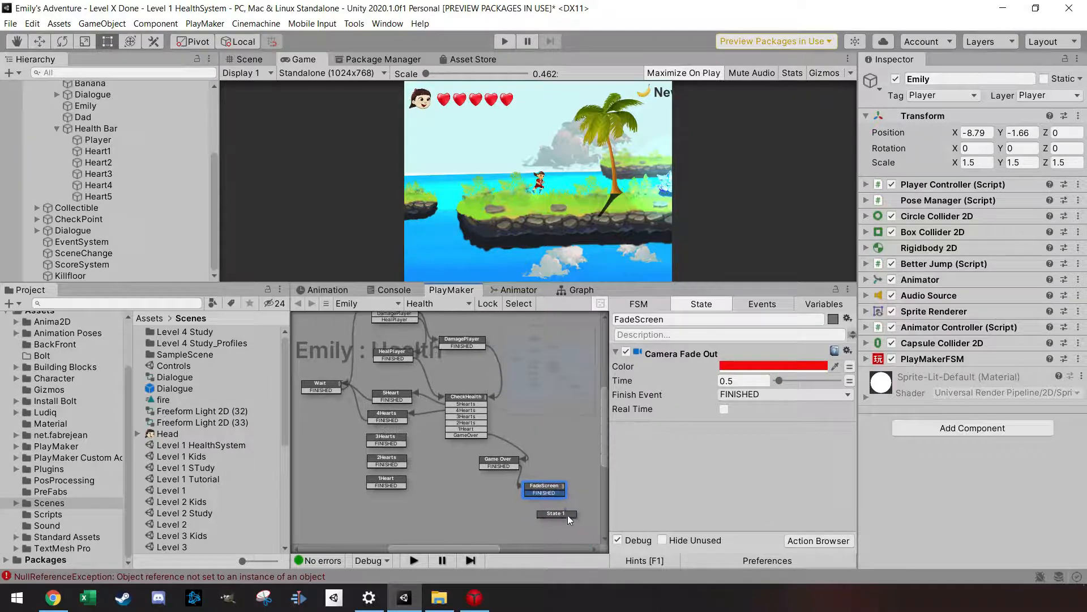
left_click_drag(566, 494, 540, 507)
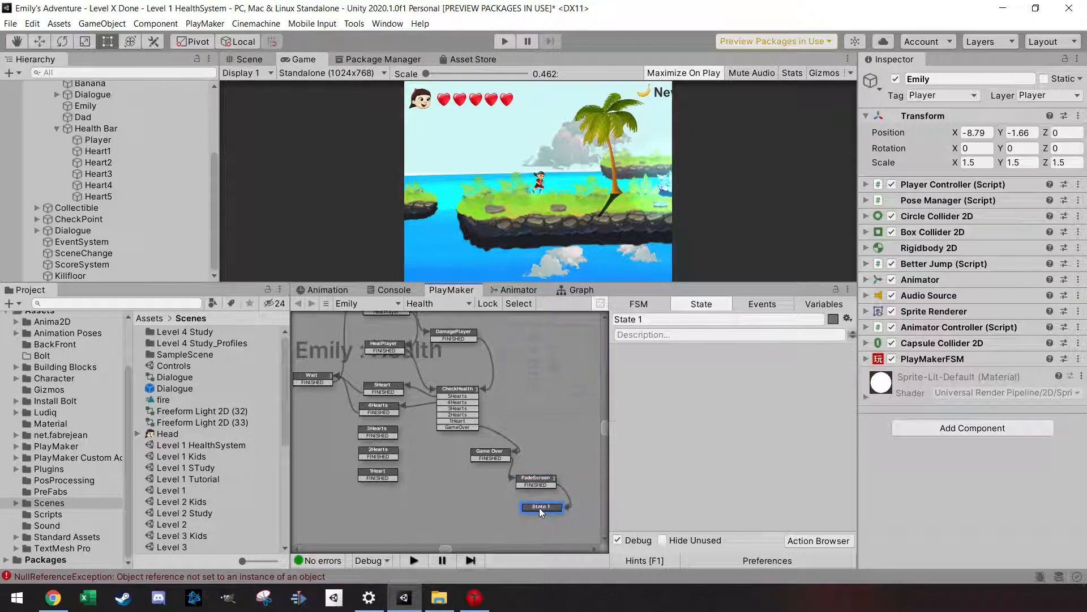
left_click(620, 319)
type("R")
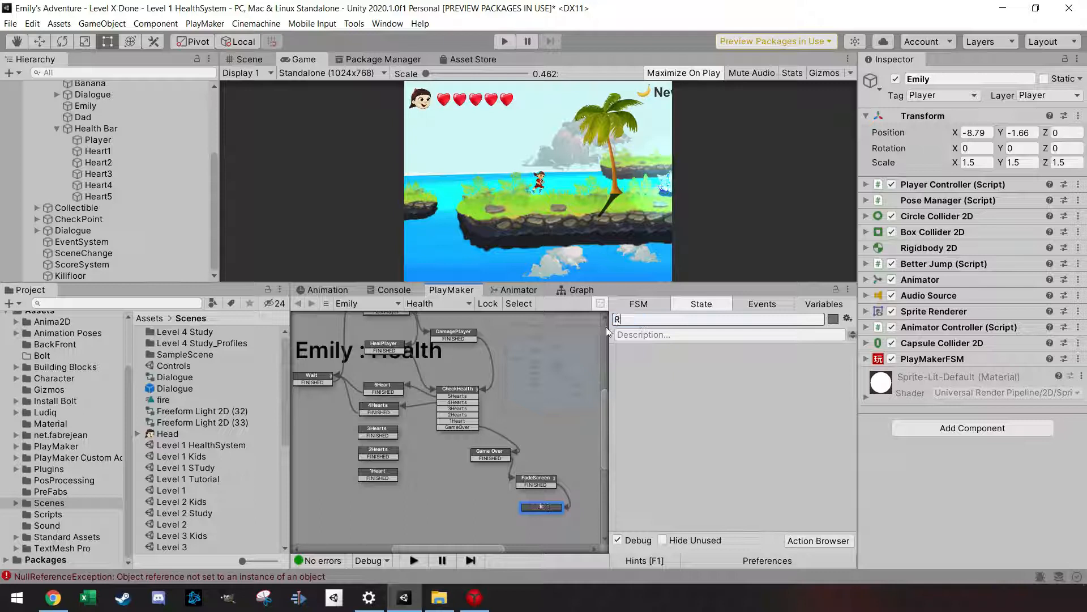
type("estartLevel")
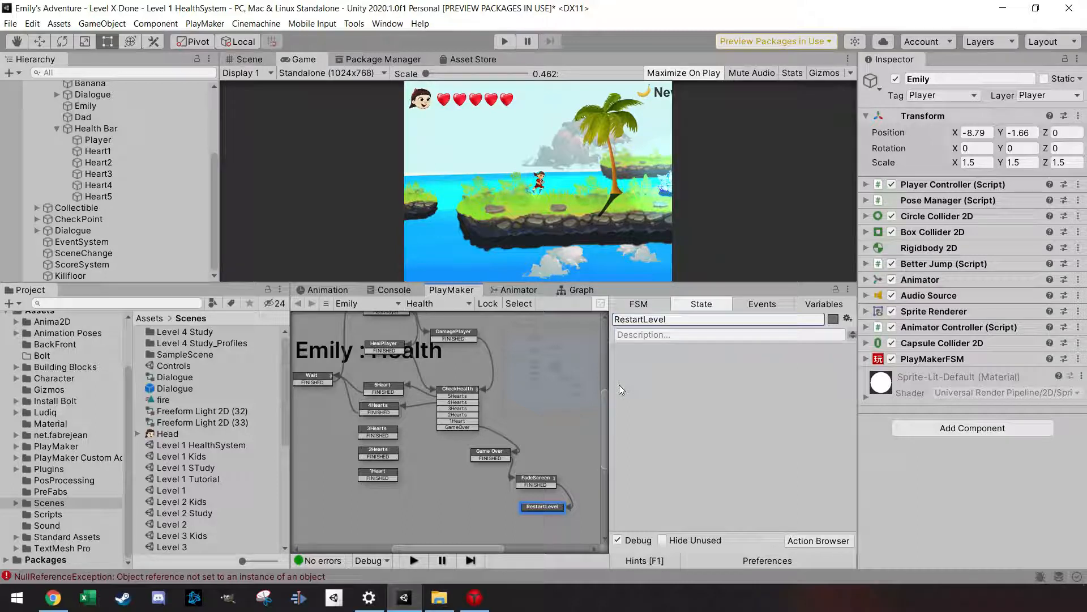
Step: Find the Restart Level action and add it to the RestartLevel state
left_click(816, 540)
type("resta")
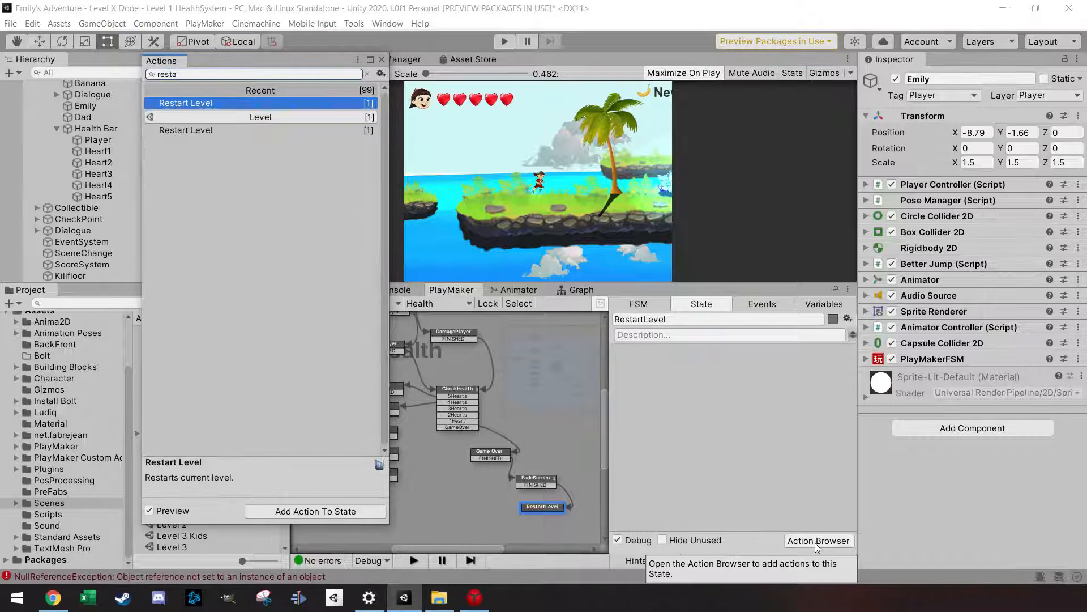
key("Return")
left_click(382, 59)
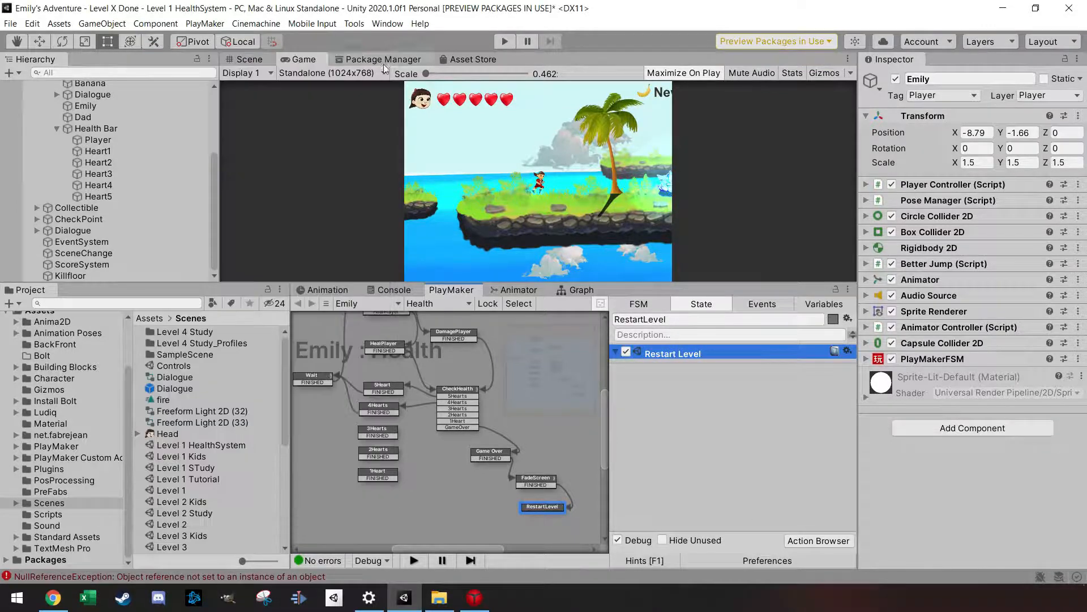
Step: Search the available actions for scene and view the Load Scene action's settings
left_click(821, 541)
type("s")
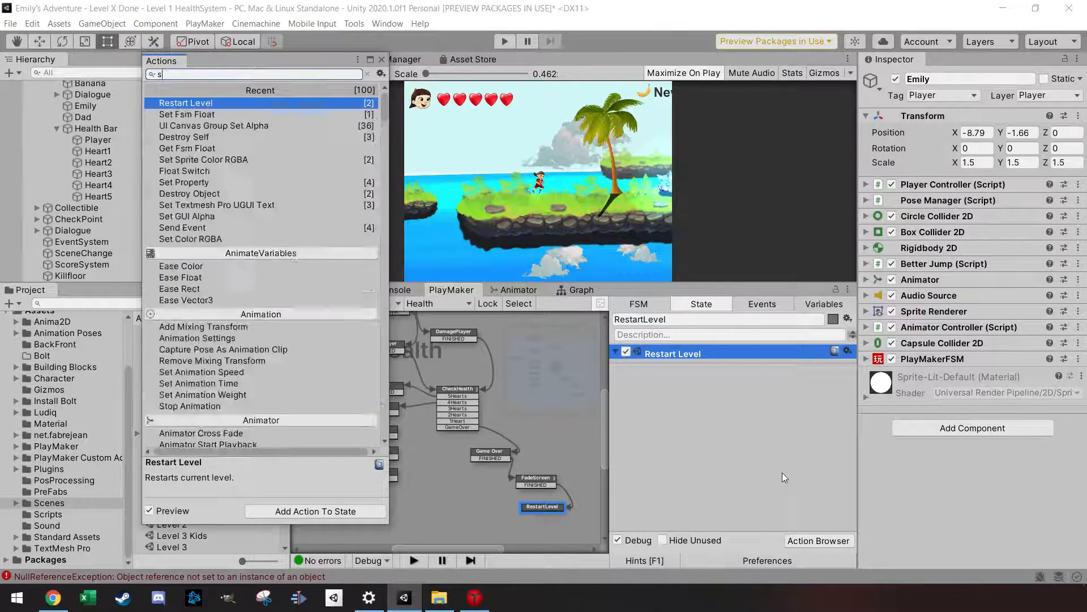
type("cene")
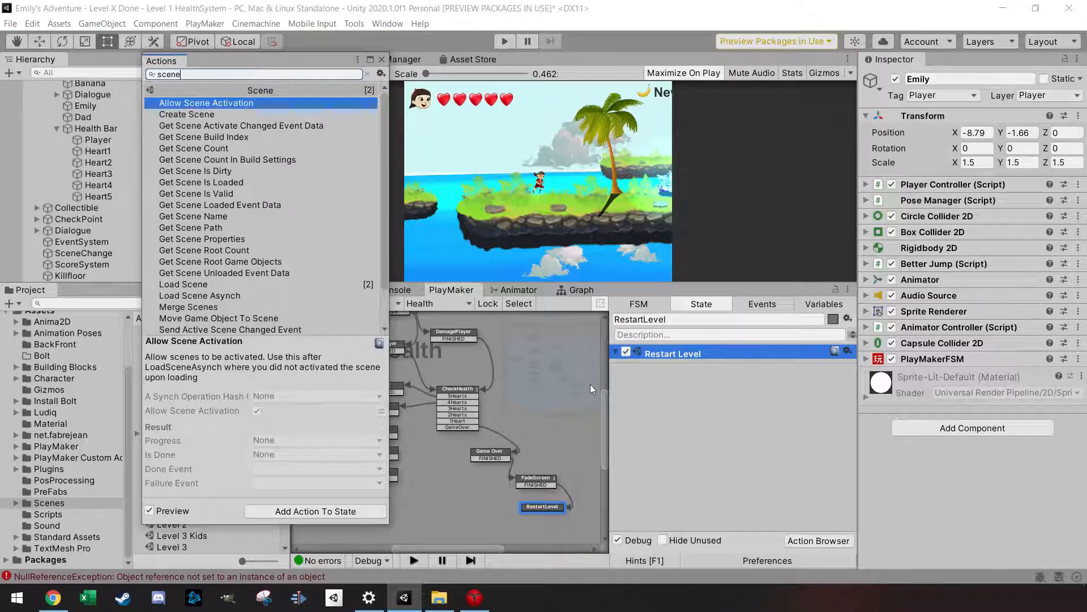
scroll(346, 157, "down", 2)
scroll(241, 273, "up", 1)
left_click(208, 281)
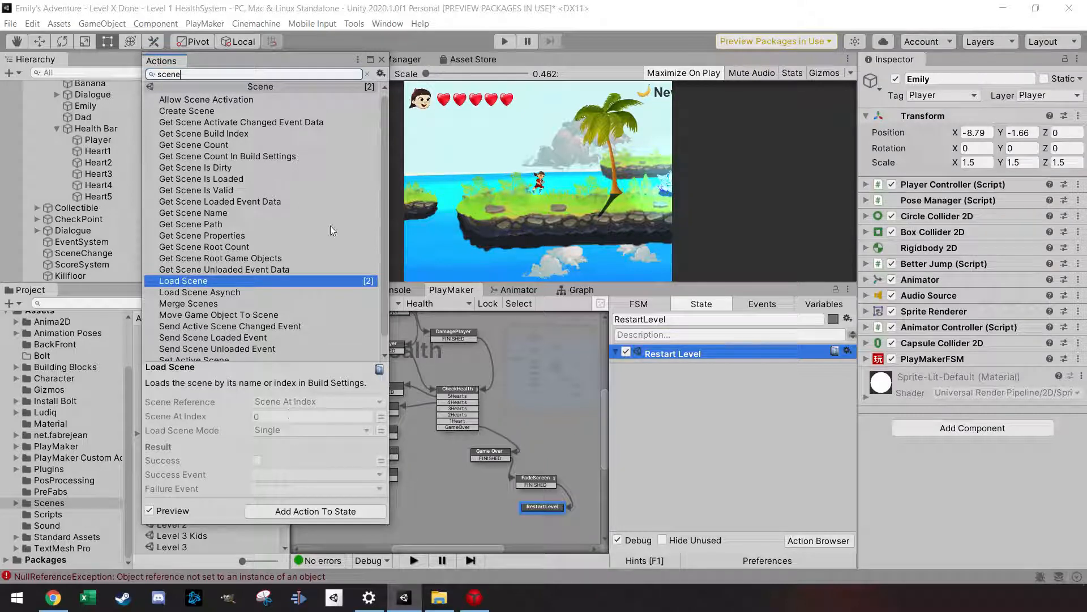
left_click(381, 60)
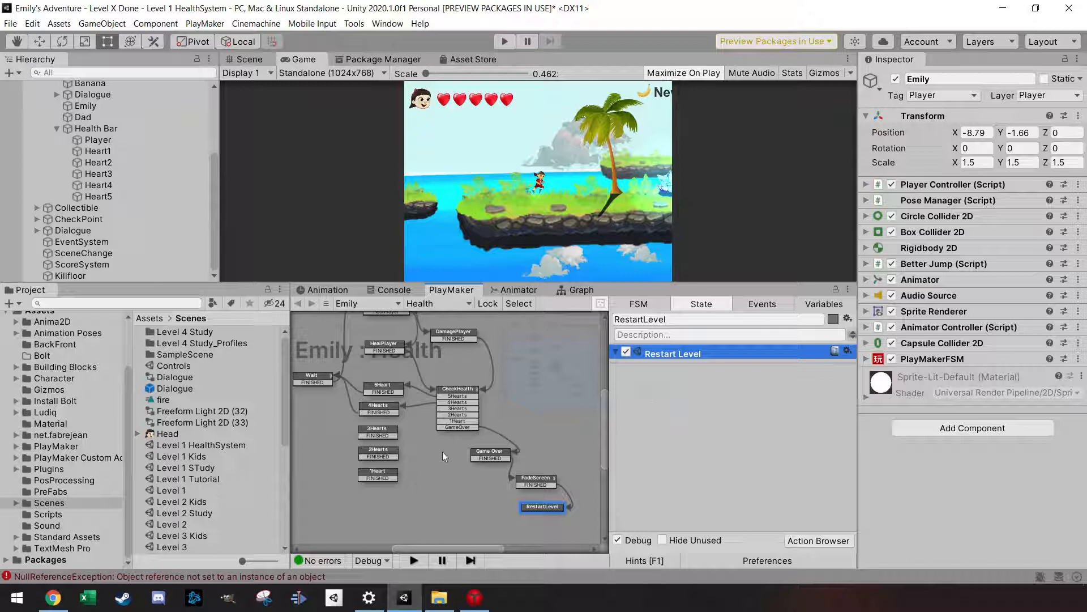
Step: Connect CheckHealth's 3Hearts, 2Hearts and 1Heart events to their matching states and link each of those states' FINISHED events to Wait
scroll(409, 439, "up", 1)
left_click_drag(462, 402, 395, 477)
left_click(409, 440)
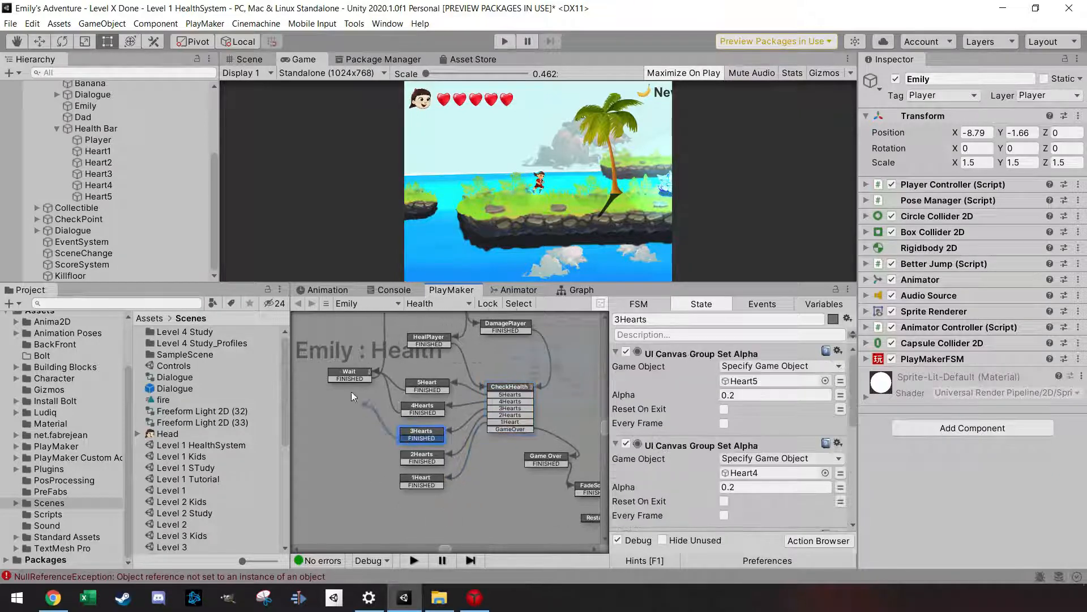
left_click(418, 457)
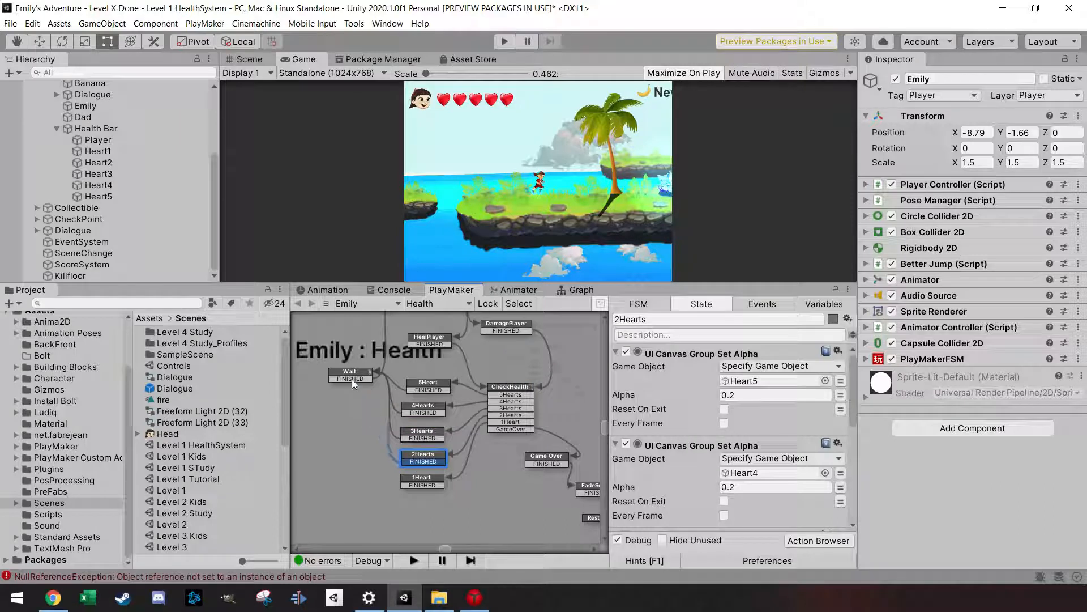
left_click(421, 479)
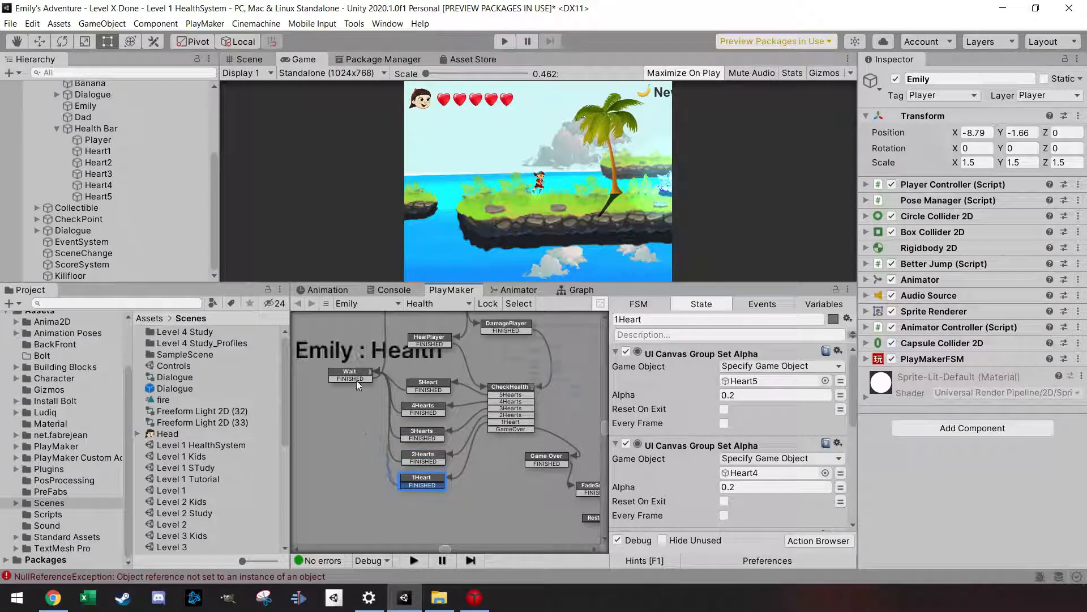
Step: Rearrange the Game Over, FadeScreen and RestartLevel states into a tidy chain below CheckHealth
scroll(364, 446, "down", 3)
scroll(363, 442, "down", 3)
middle_click_drag(358, 443, 330, 461)
scroll(334, 468, "up", 4)
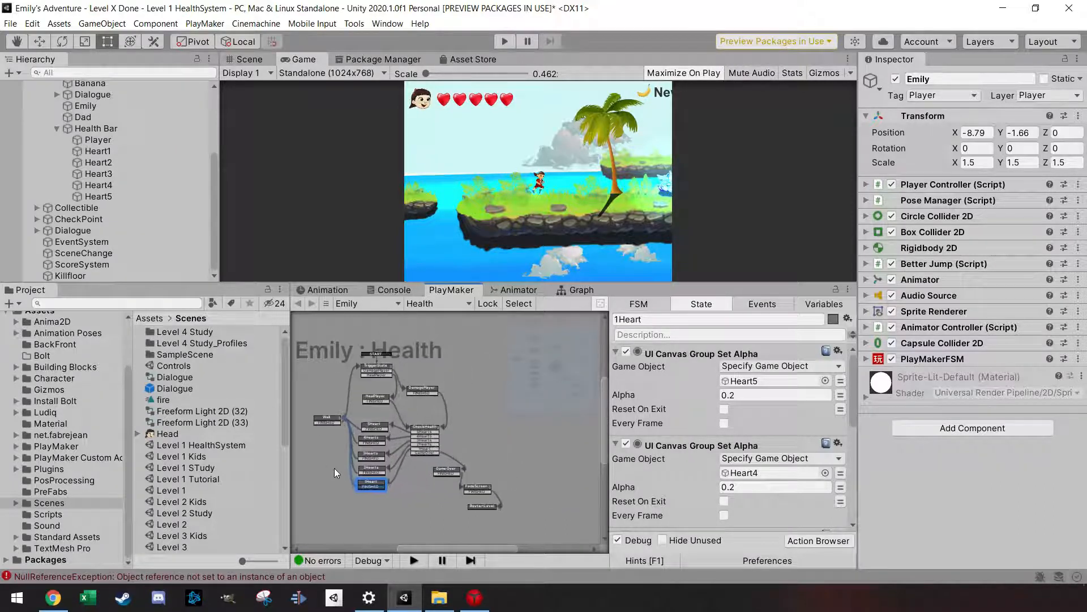
left_click_drag(479, 473, 511, 480)
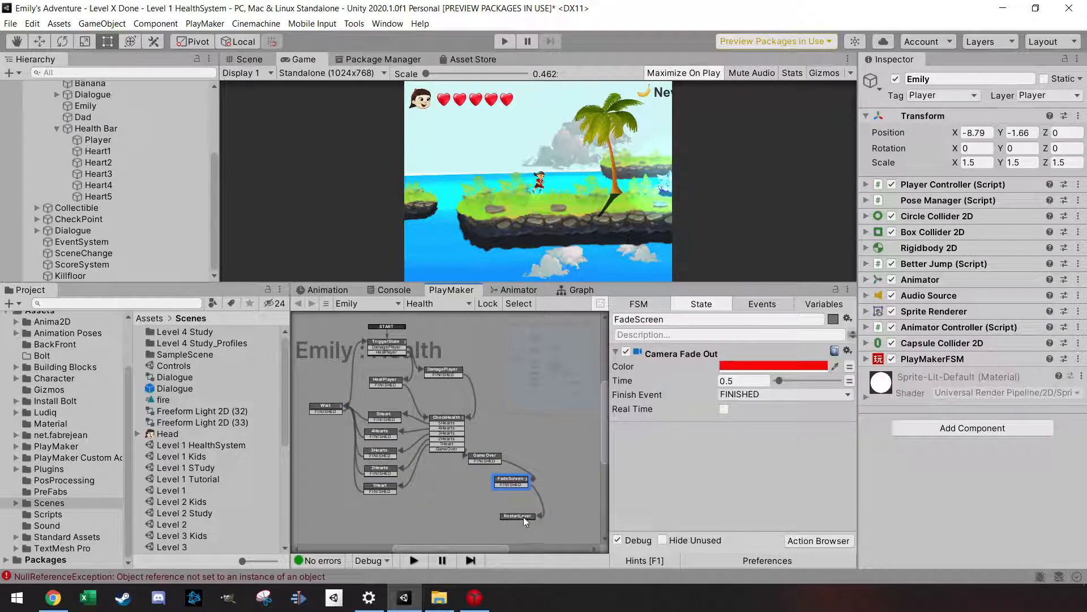
left_click_drag(523, 517, 528, 505)
Step: Review the trigger events in TriggerState and the Float Add actions in DamagePlayer and HealPlayer
scroll(361, 350, "up", 5)
middle_click_drag(402, 432, 373, 486)
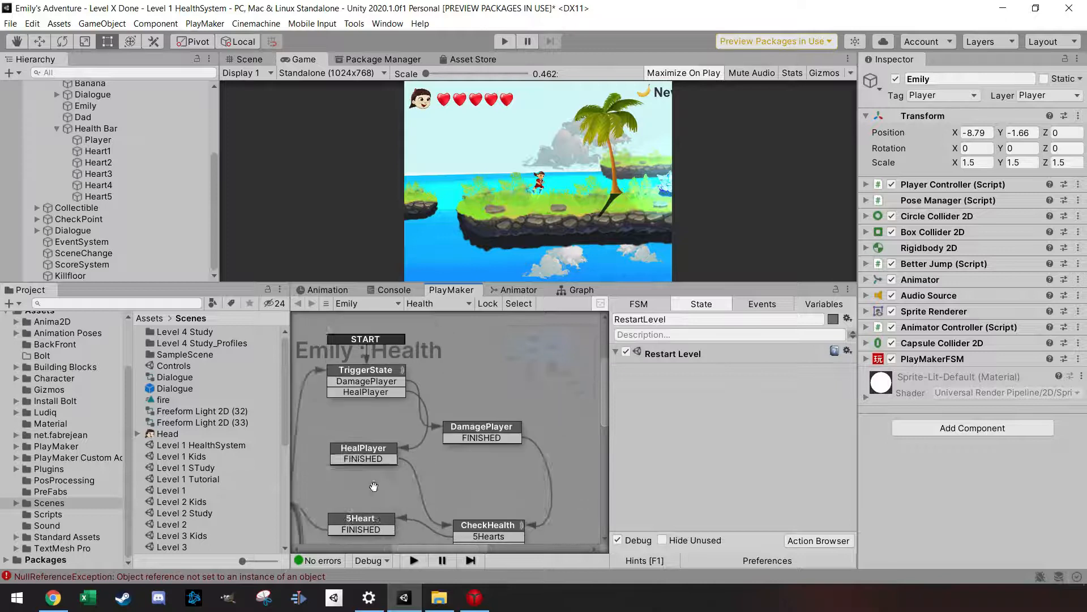
scroll(374, 486, "down", 2)
left_click(372, 423)
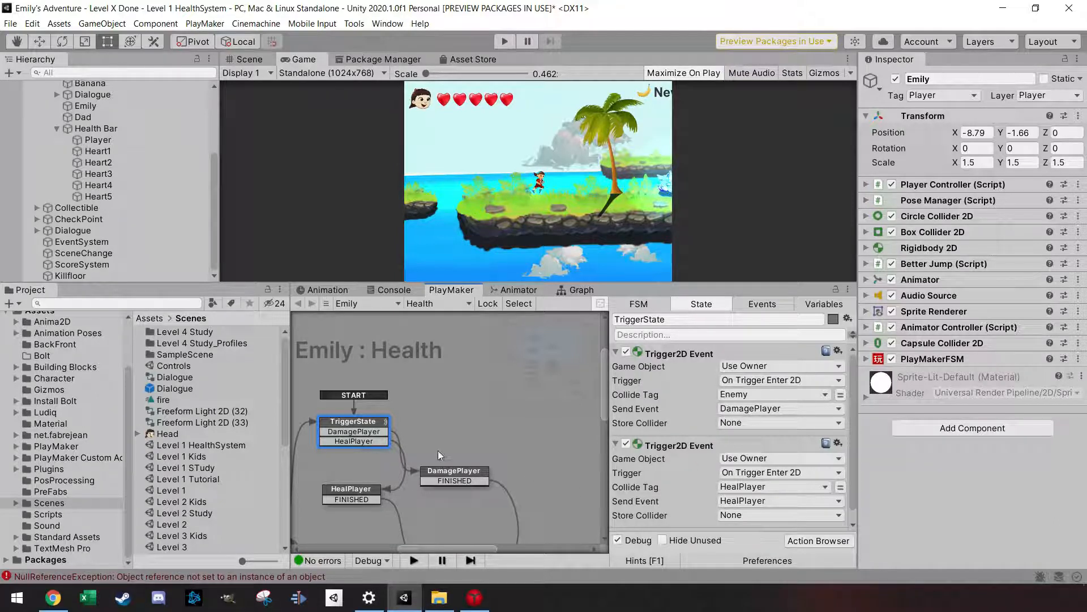
middle_click_drag(443, 501, 478, 459)
left_click(488, 432)
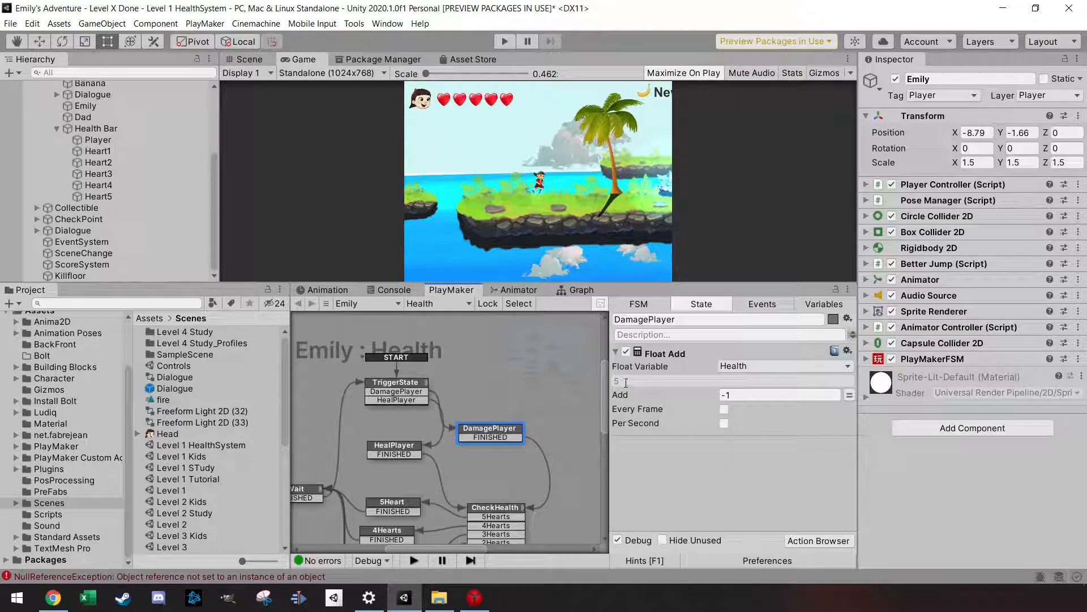
left_click(401, 448)
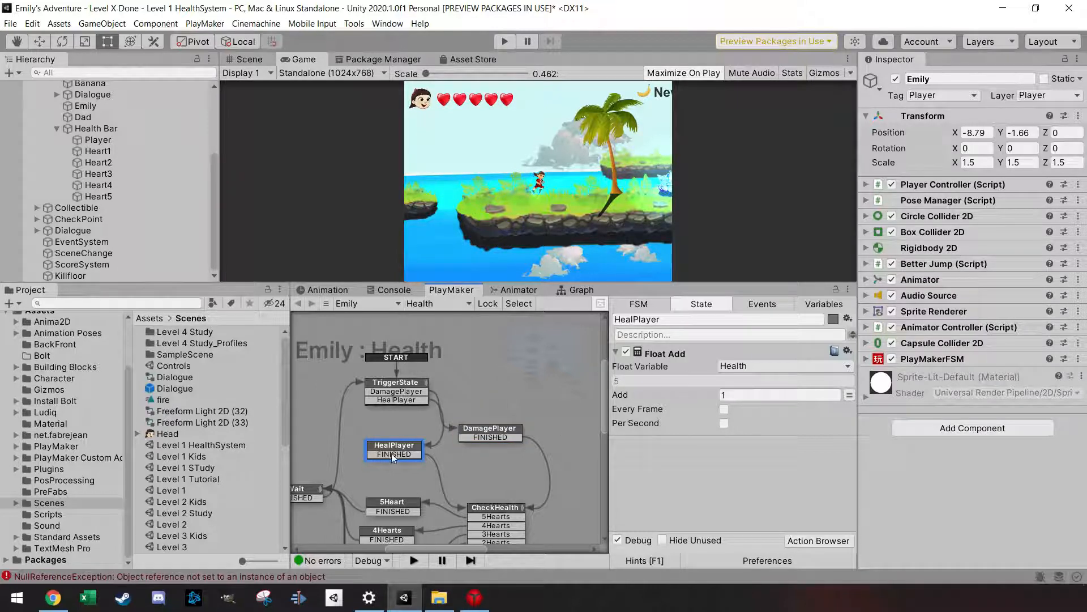
Step: Examine the Float Compare actions in CheckHealth and the heart alpha actions in Game Over
scroll(466, 464, "down", 1)
middle_click_drag(479, 486, 472, 447)
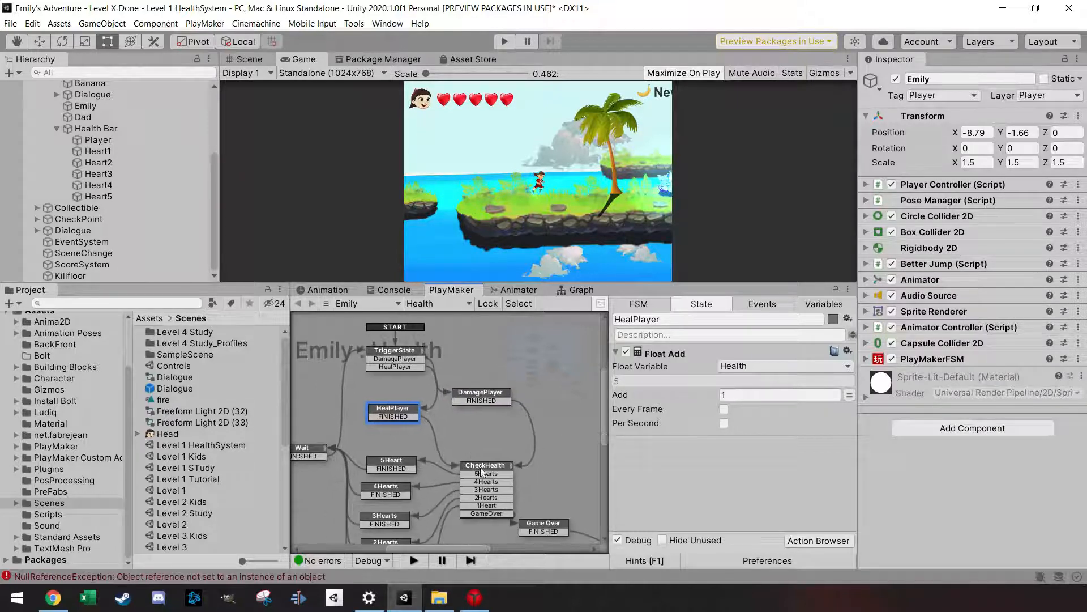
left_click(482, 467)
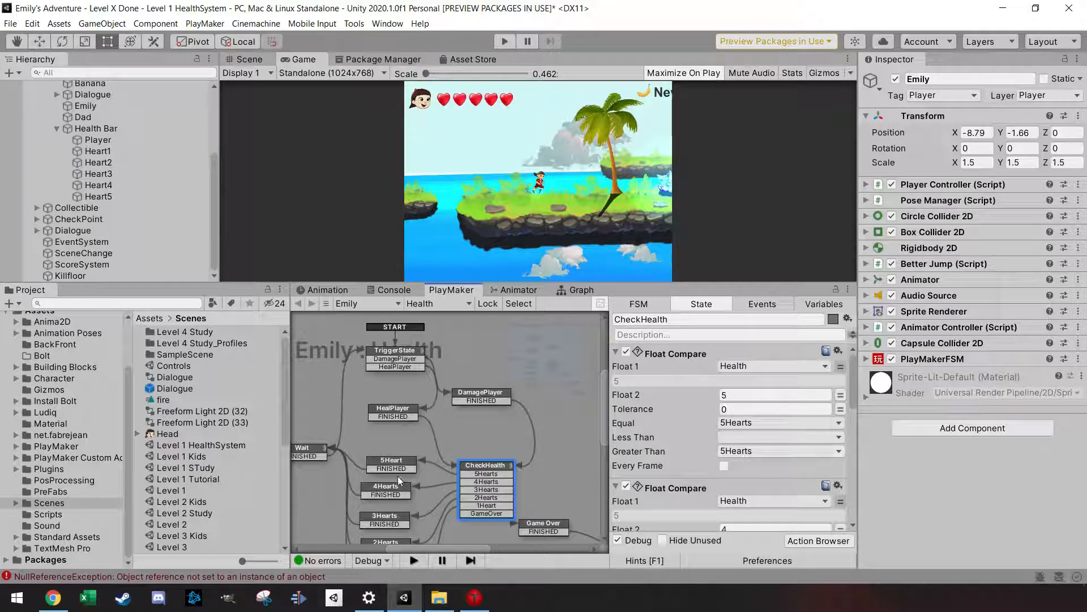
left_click_drag(858, 399, 856, 437)
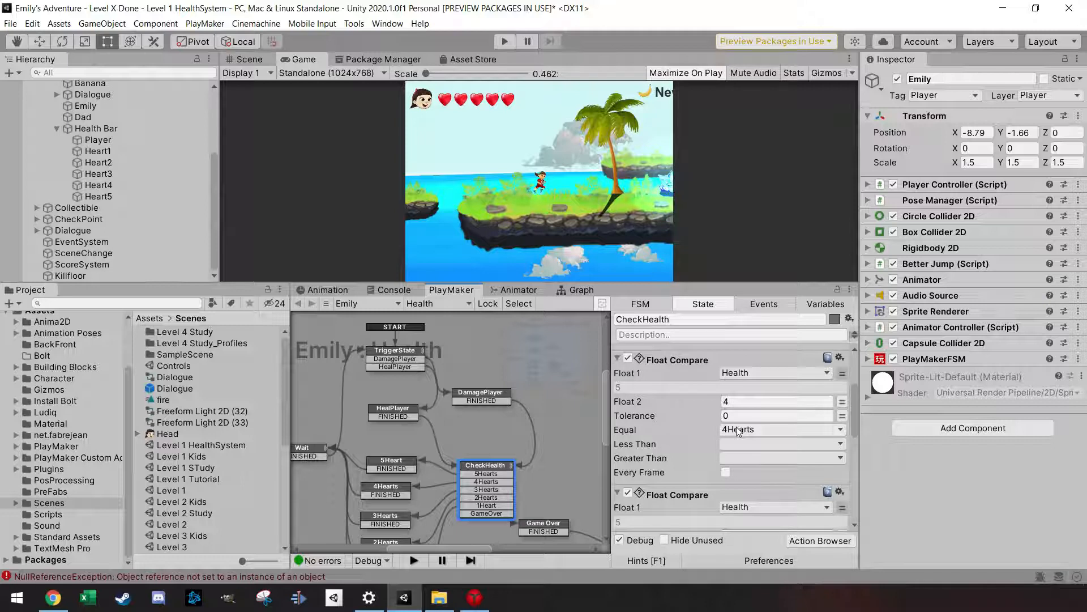
left_click_drag(855, 425, 859, 506)
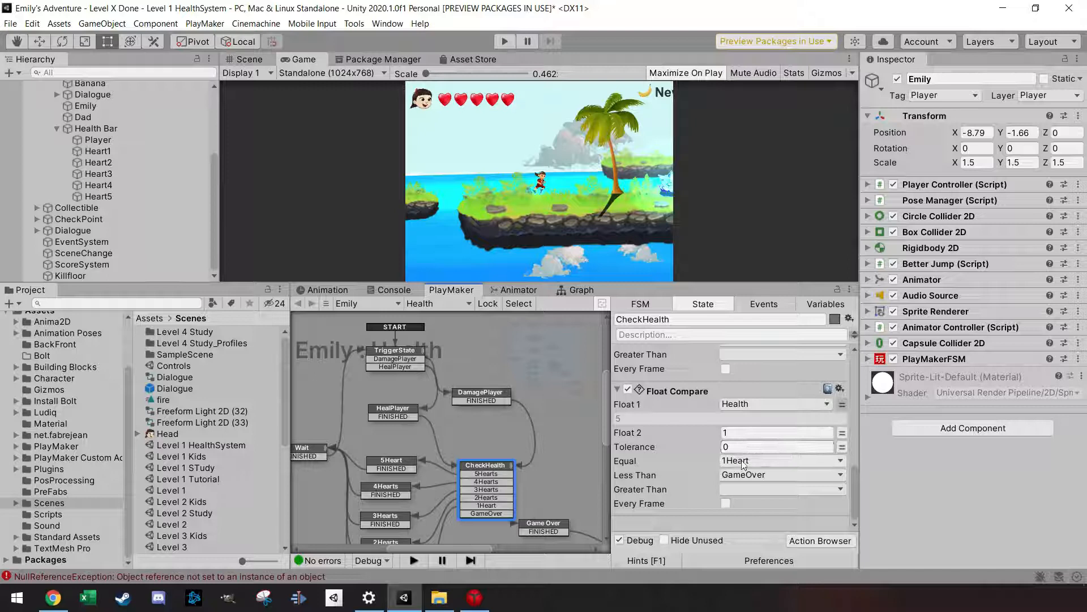
scroll(447, 530, "down", 2)
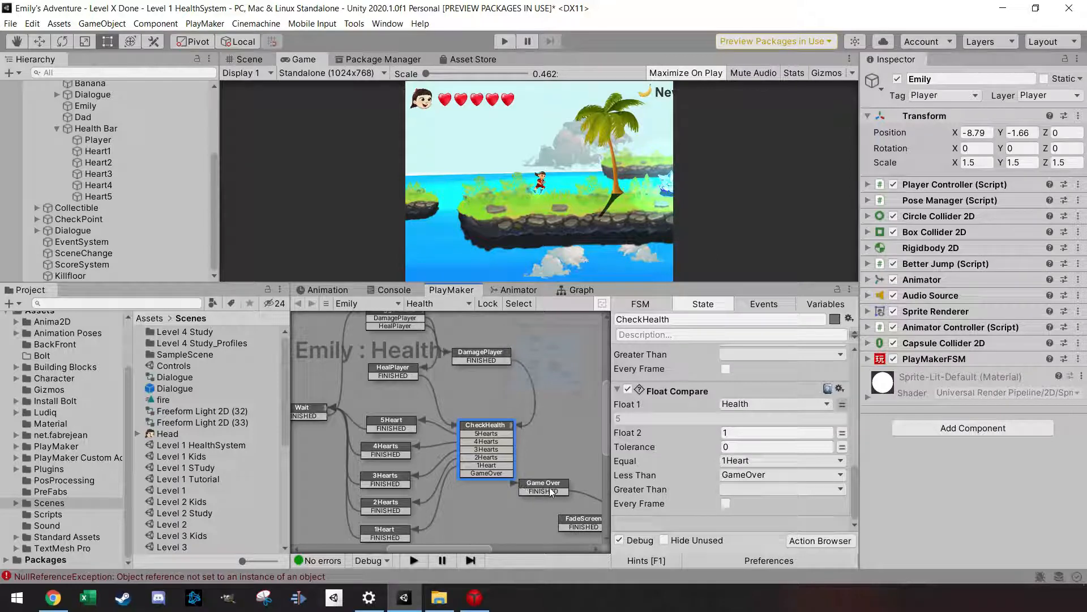
left_click_drag(542, 486, 543, 496)
scroll(457, 477, "down", 2, "ctrl")
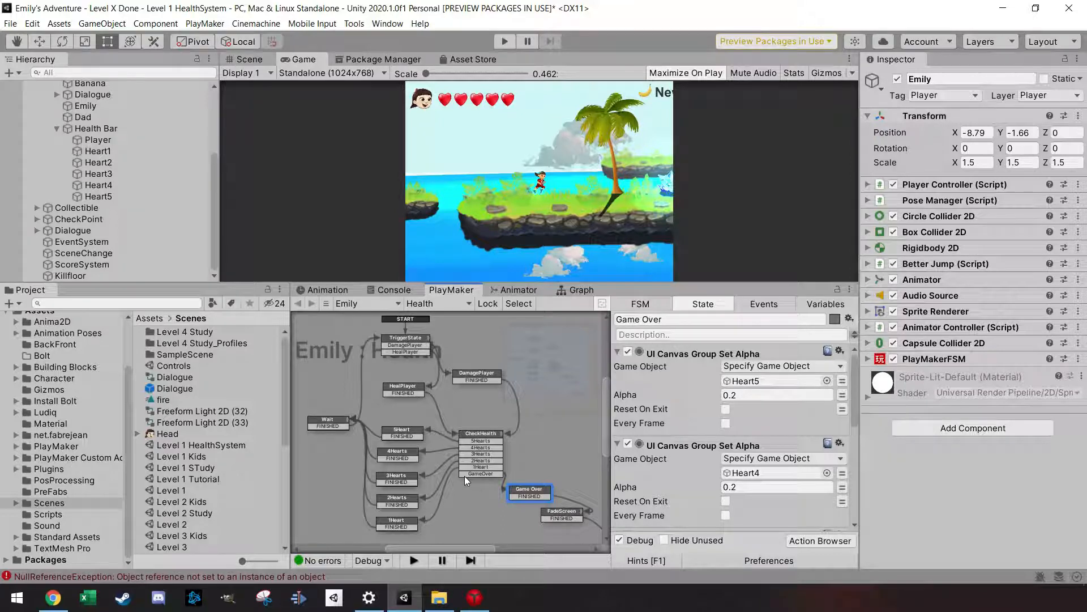
Step: Set the Killfloor object's tag to Enemy
left_click(250, 61)
scroll(483, 180, "down", 10)
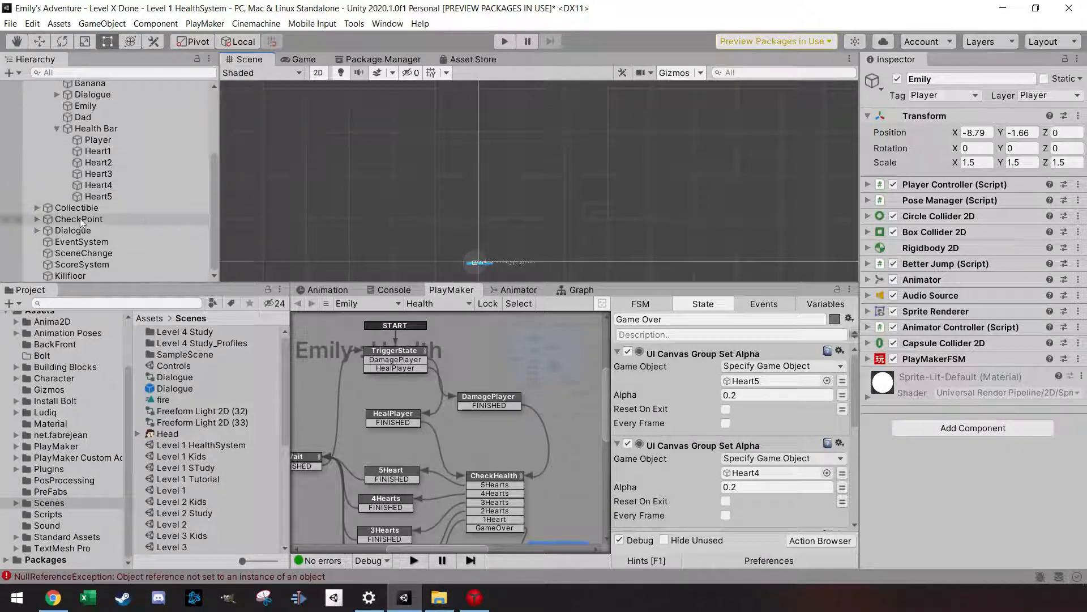
double_click(76, 275)
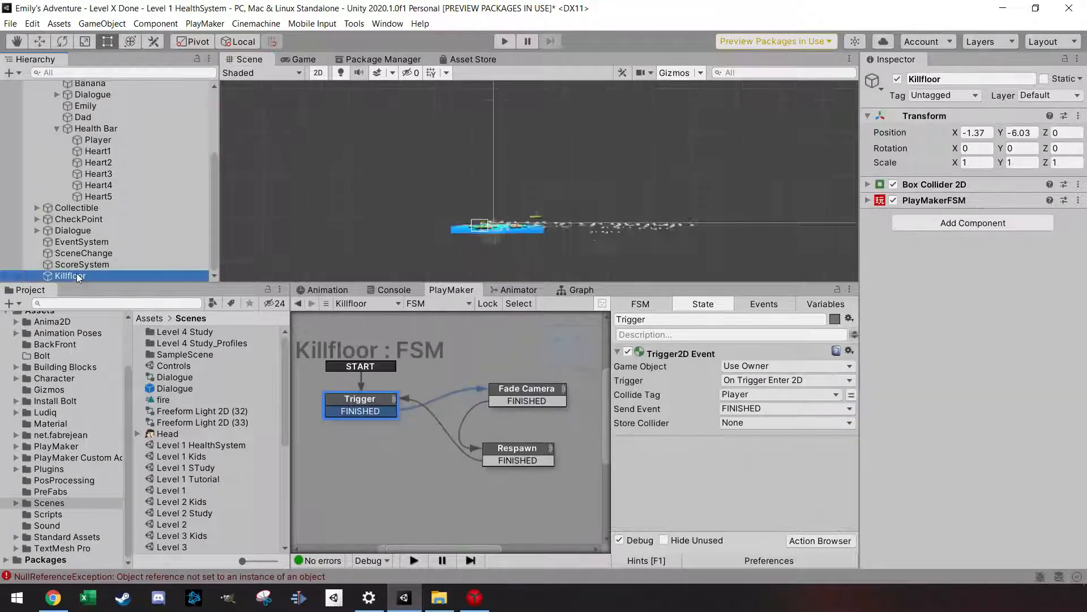
scroll(490, 148, "up", 10)
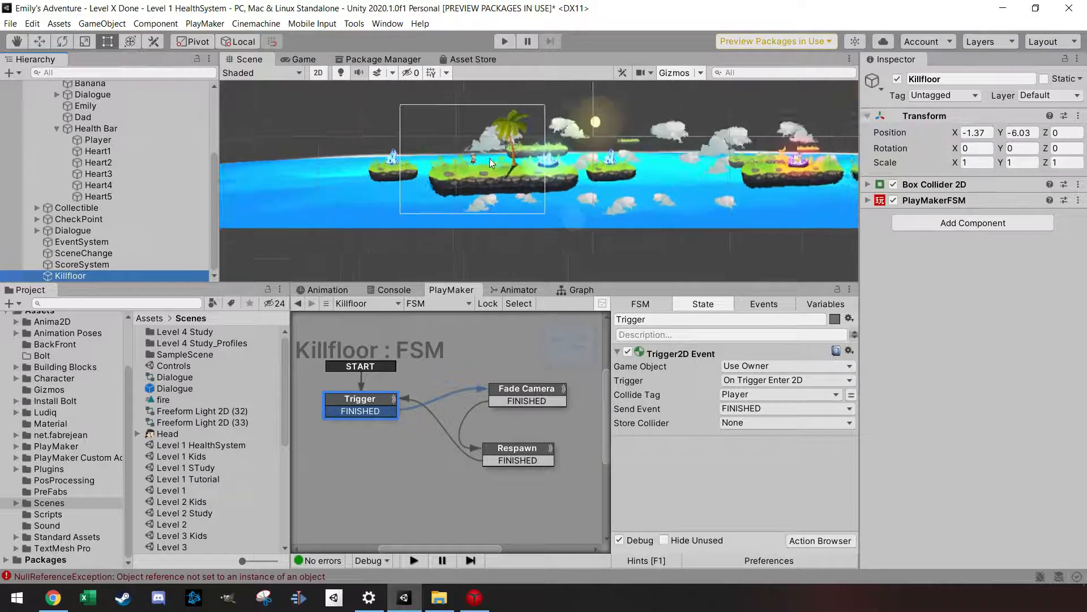
left_click(867, 184)
left_click(931, 96)
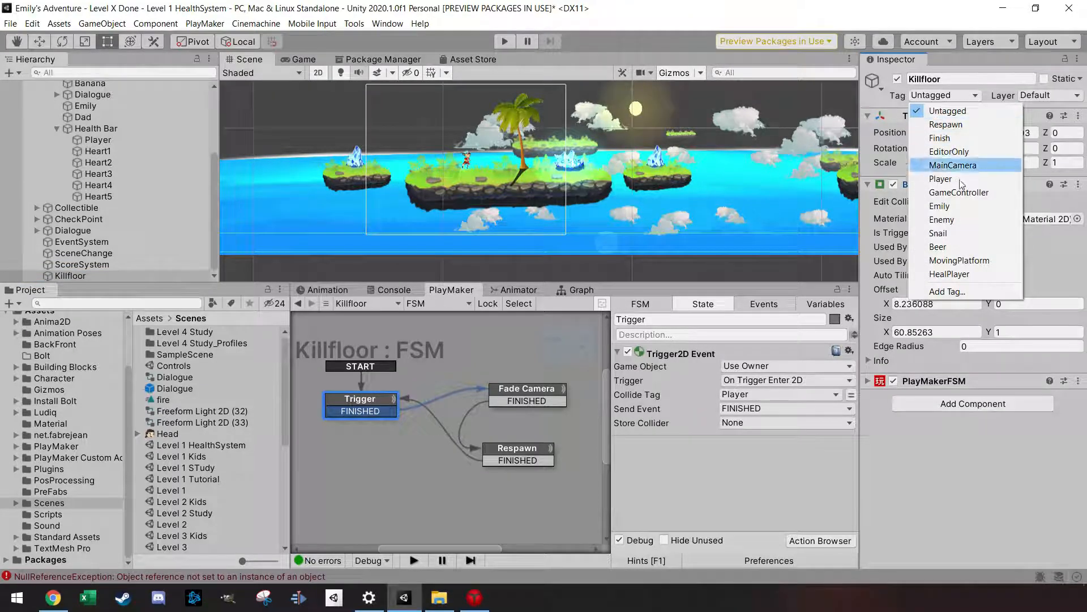
left_click(942, 220)
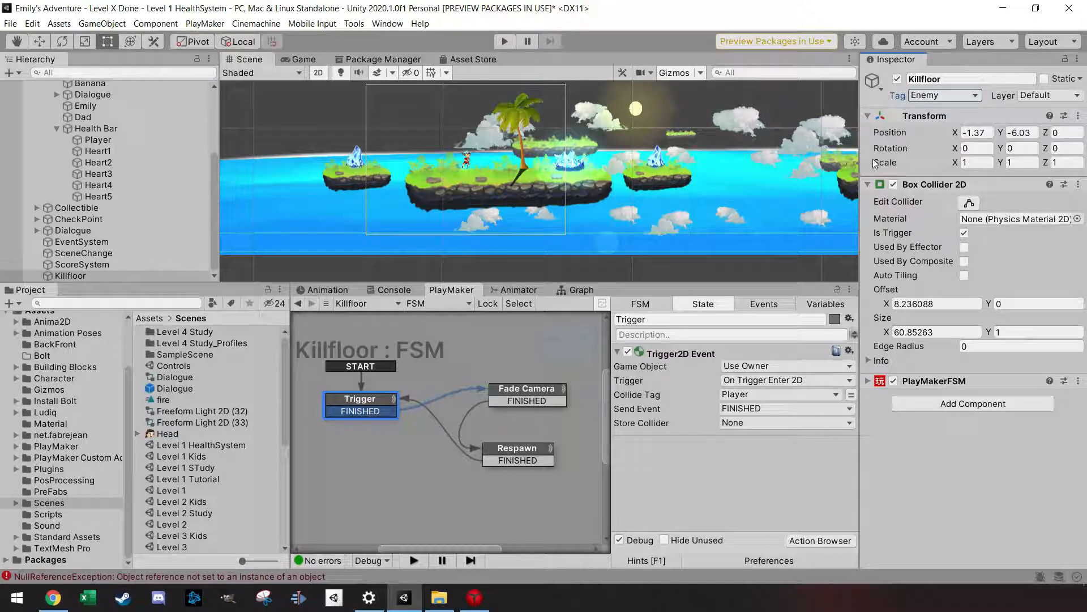
Step: Collapse the expanded interface objects in the scene hierarchy and open the project folder Building Blocks > Level 1 > Health System
scroll(82, 164, "up", 3)
left_click(37, 154)
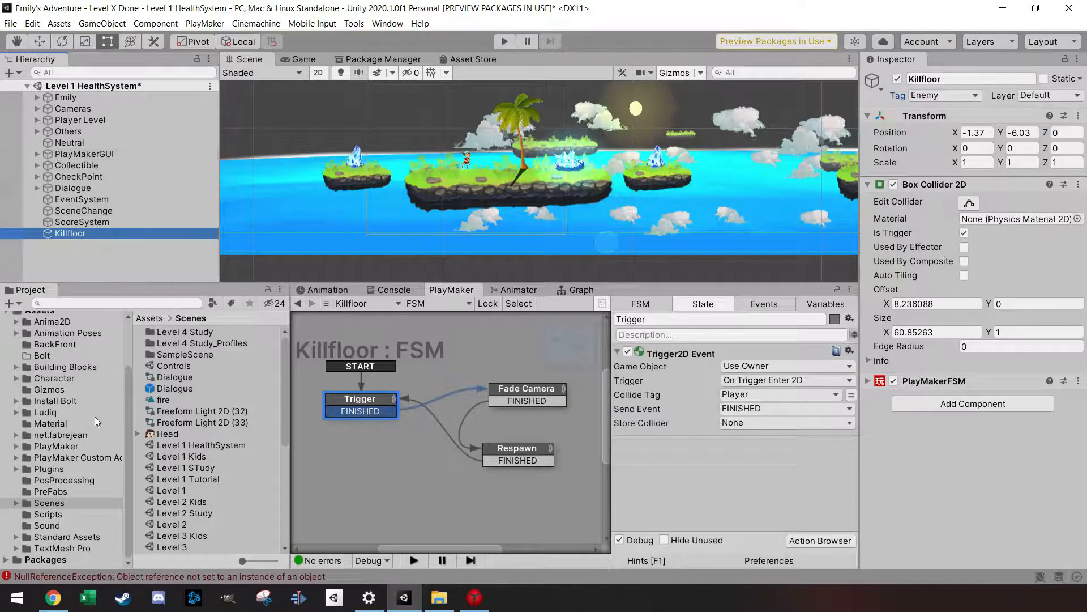
left_click(62, 367)
left_click(177, 343)
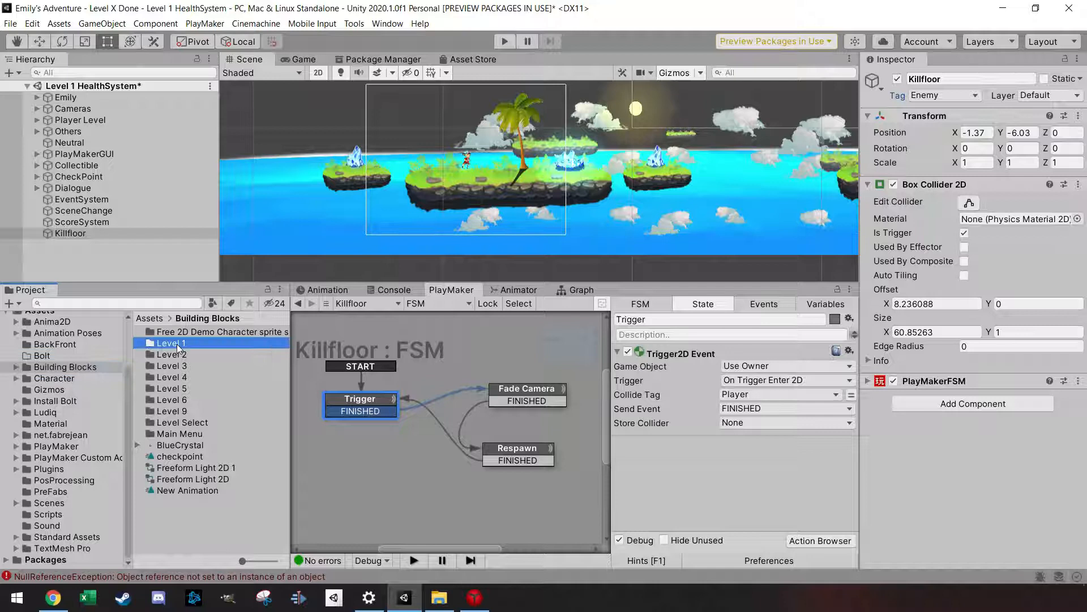
double_click(179, 344)
double_click(195, 343)
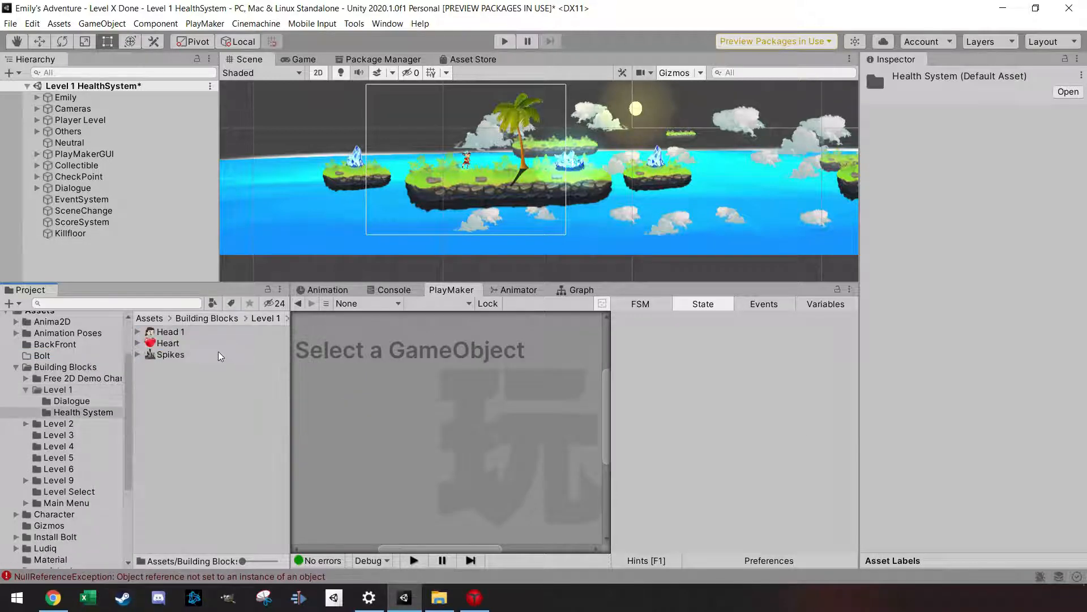
Step: Enlarge the scene view and place the Spikes sprite on the main island between Emily and the palm tree
scroll(495, 131, "up", 4)
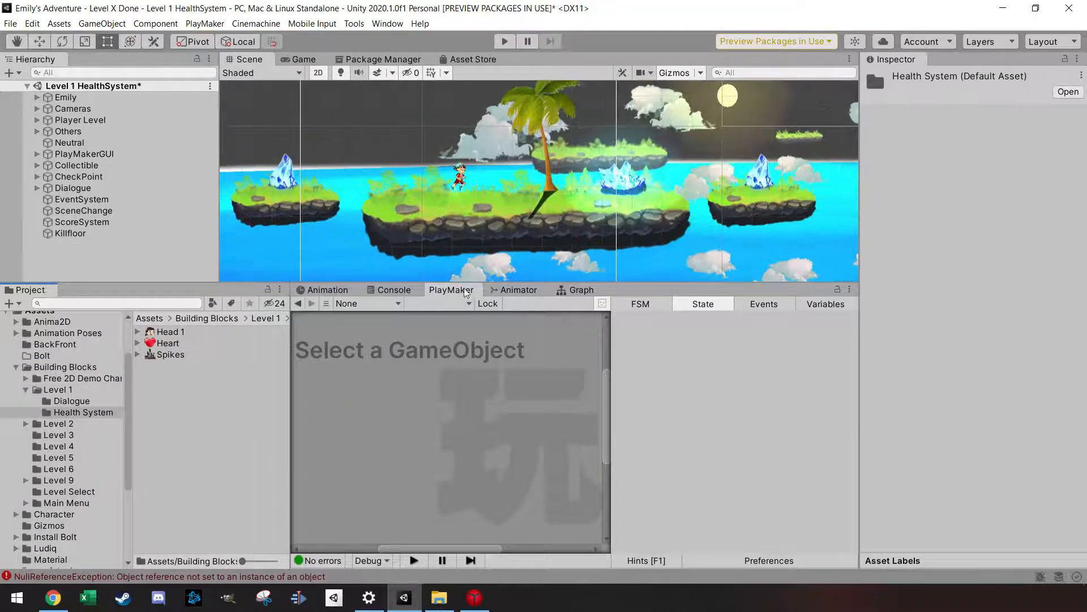
left_click_drag(626, 284, 560, 380)
scroll(528, 246, "down", 2)
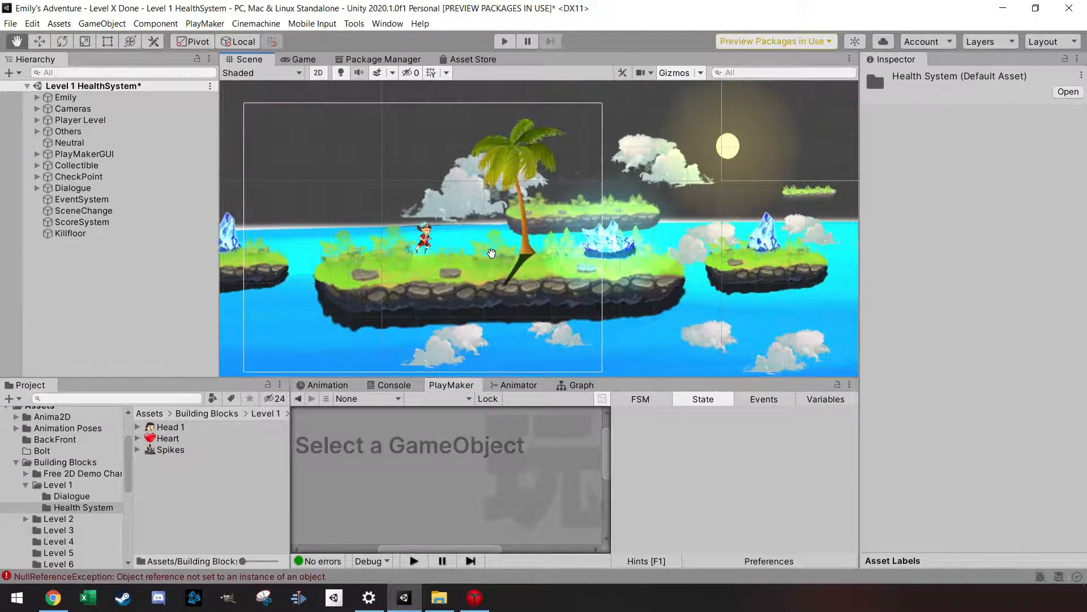
left_click_drag(169, 451, 486, 225)
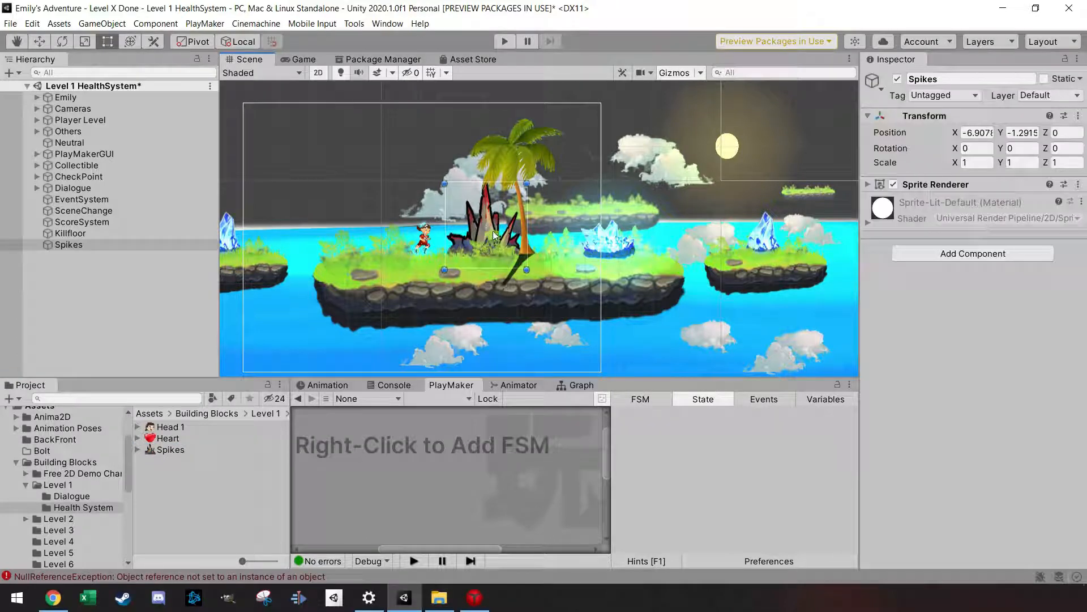
Step: Set the Spikes' sorting layer to Player in the Sprite Renderer, with order in layer 0
left_click(867, 184)
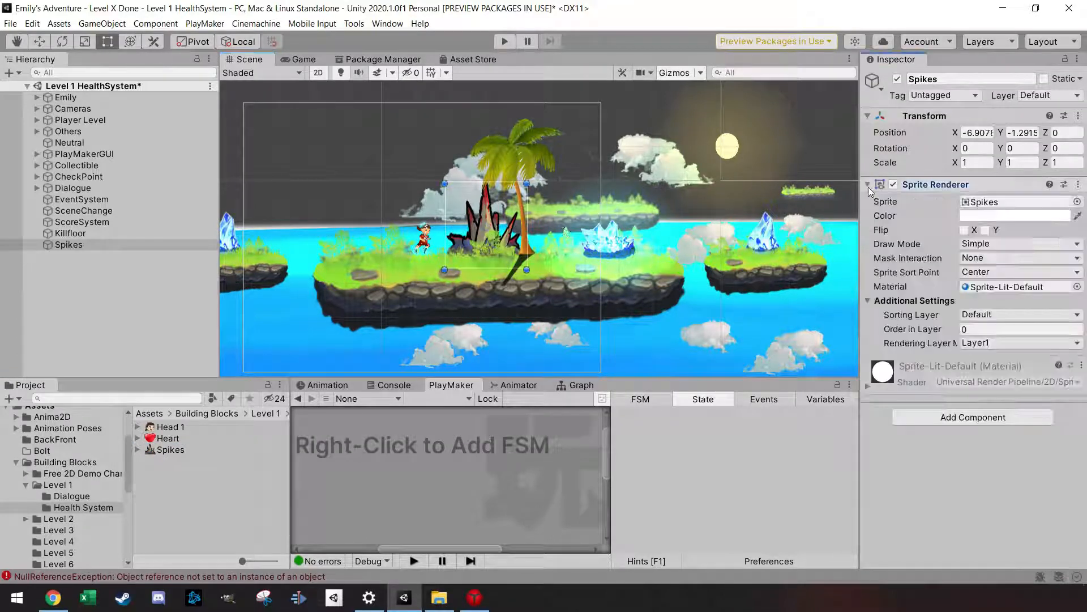
left_click(1000, 314)
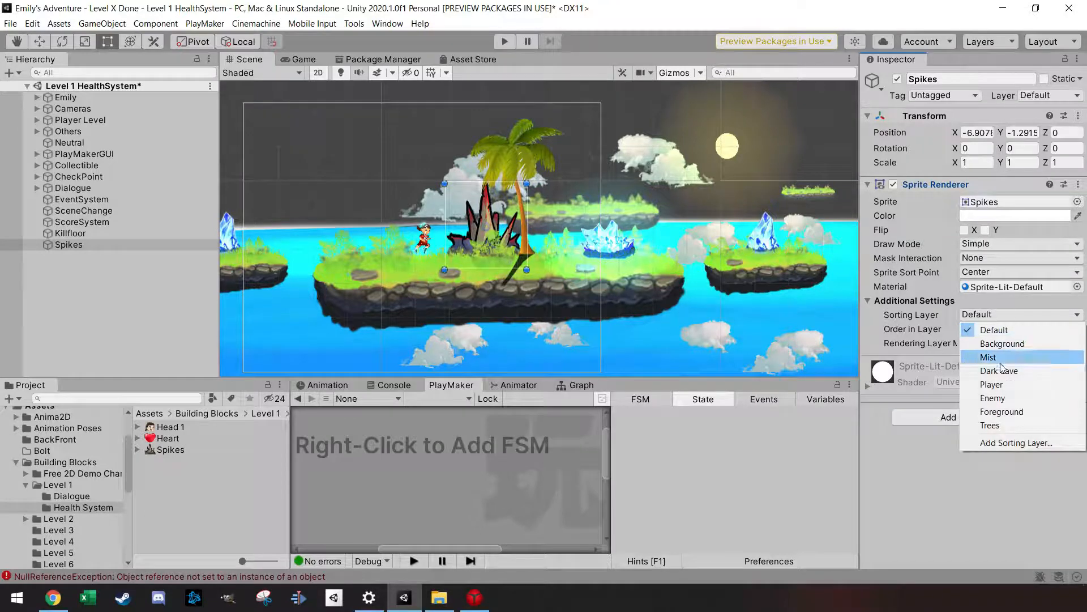
left_click(1005, 390)
left_click_drag(969, 330, 943, 333)
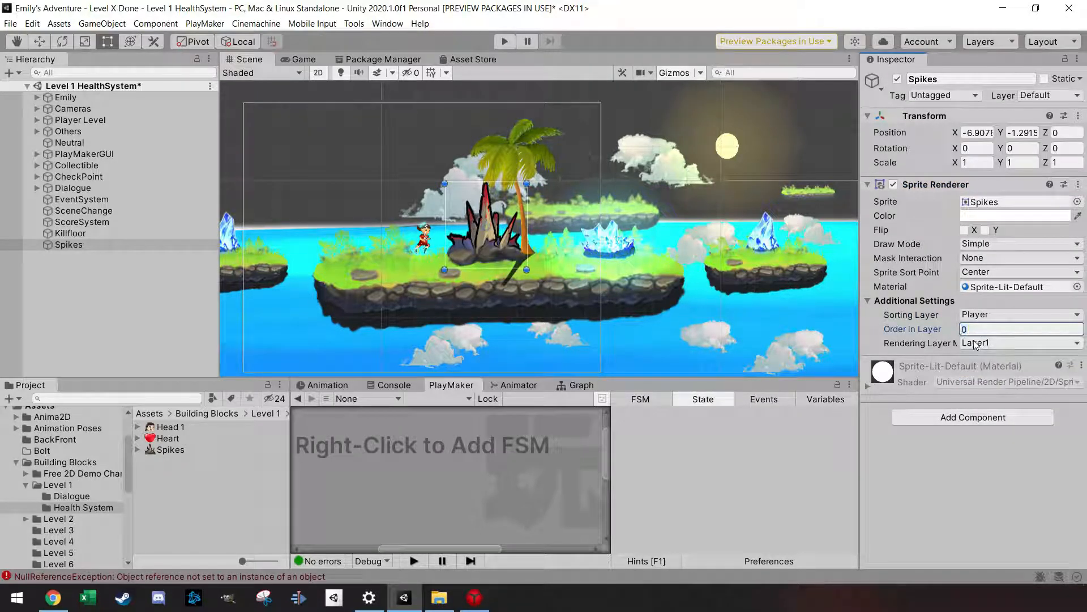
Step: Try scaling the Spikes to 0.5 in X and Y
left_click(977, 163)
type("0.5")
key("Tab")
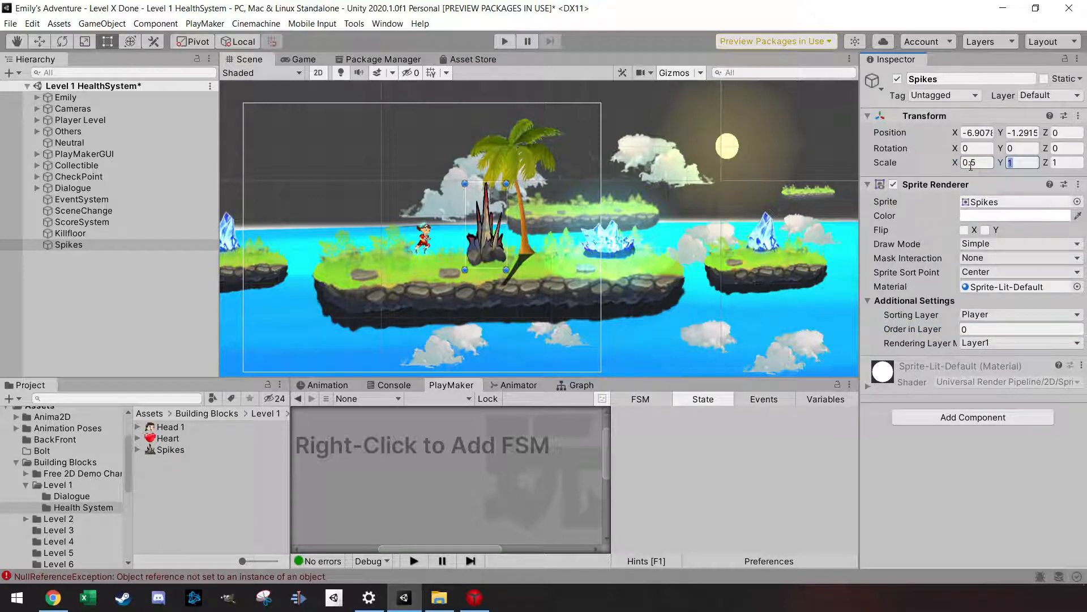
type("0.5")
Step: Scale the Spikes to 0.3 in X and Y and lower them onto the island's grass beside Emily
left_click(970, 161)
type("0.3")
key("Tab")
type("0.3")
left_click(39, 41)
left_click_drag(496, 216, 488, 239)
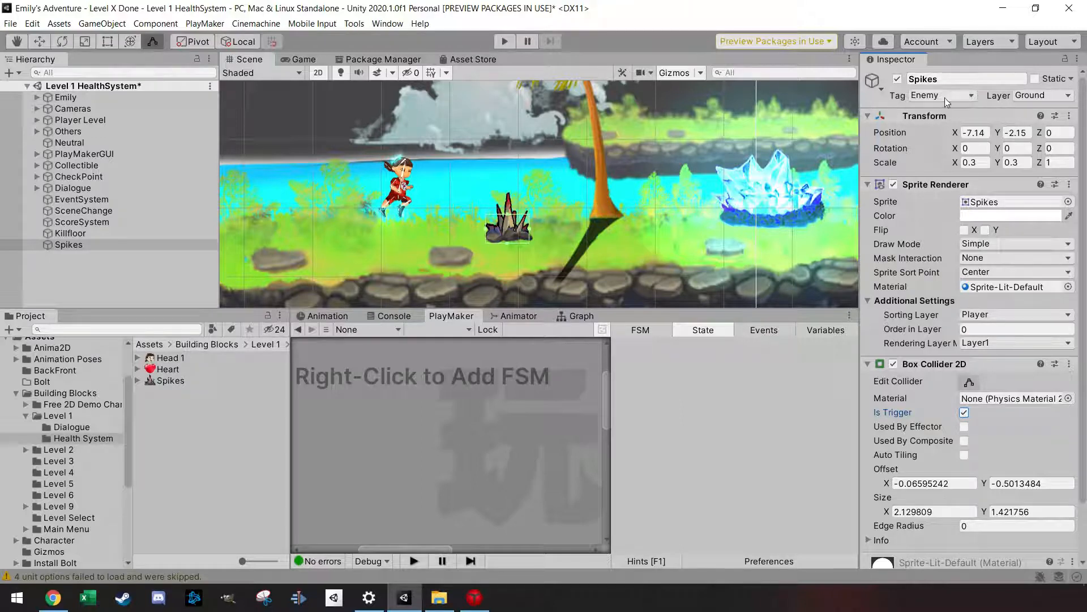
Step: Play-test the level with Emily's Health FSM displayed, walking her back and forth through the spikes, and end the test
left_click(70, 99)
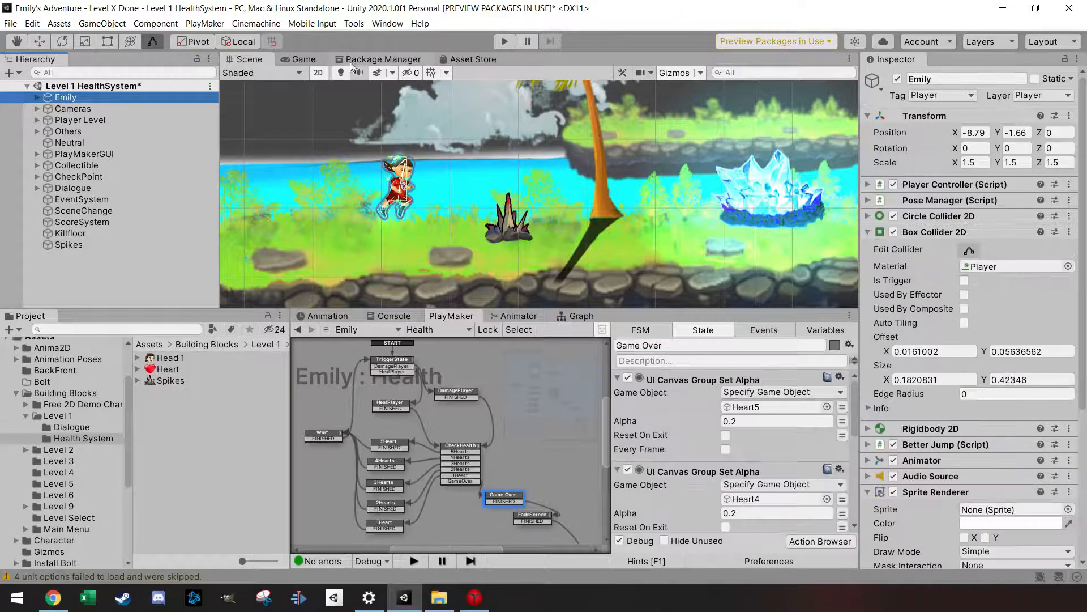
left_click(300, 59)
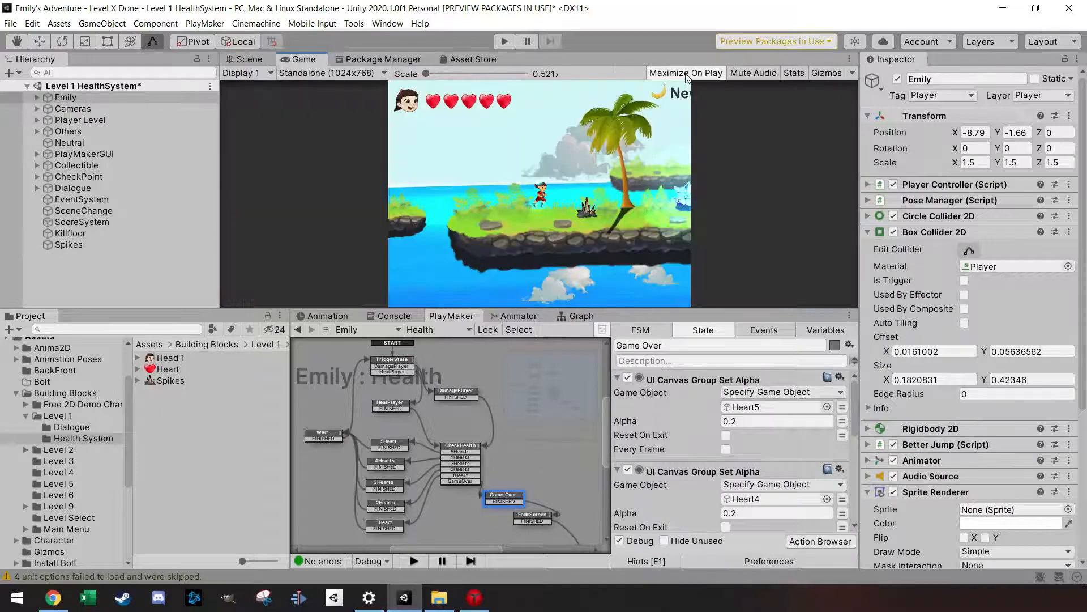
left_click(506, 42)
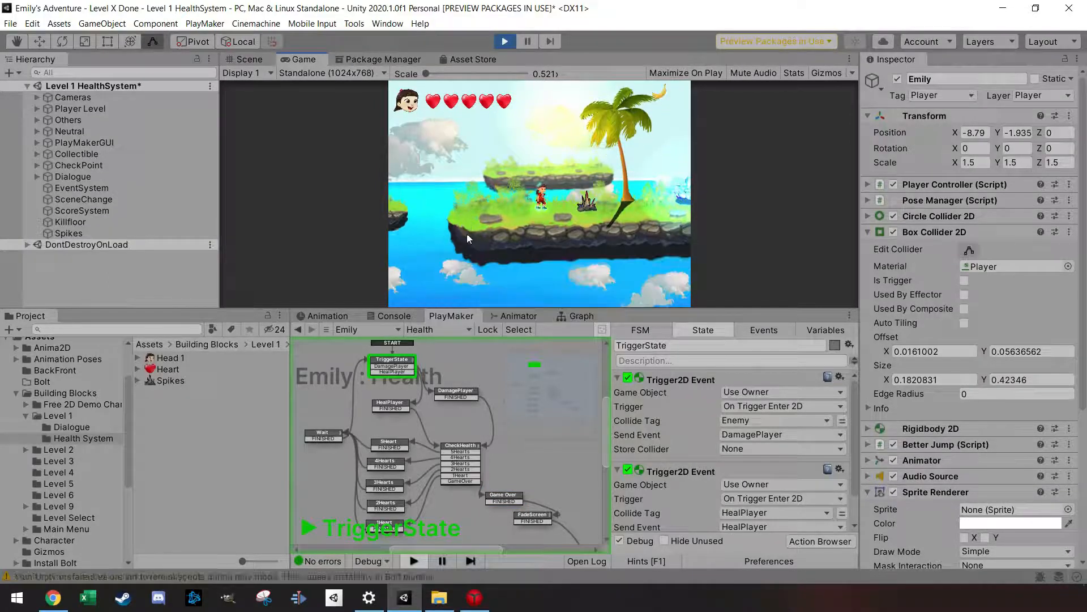
key("Right")
key("Left")
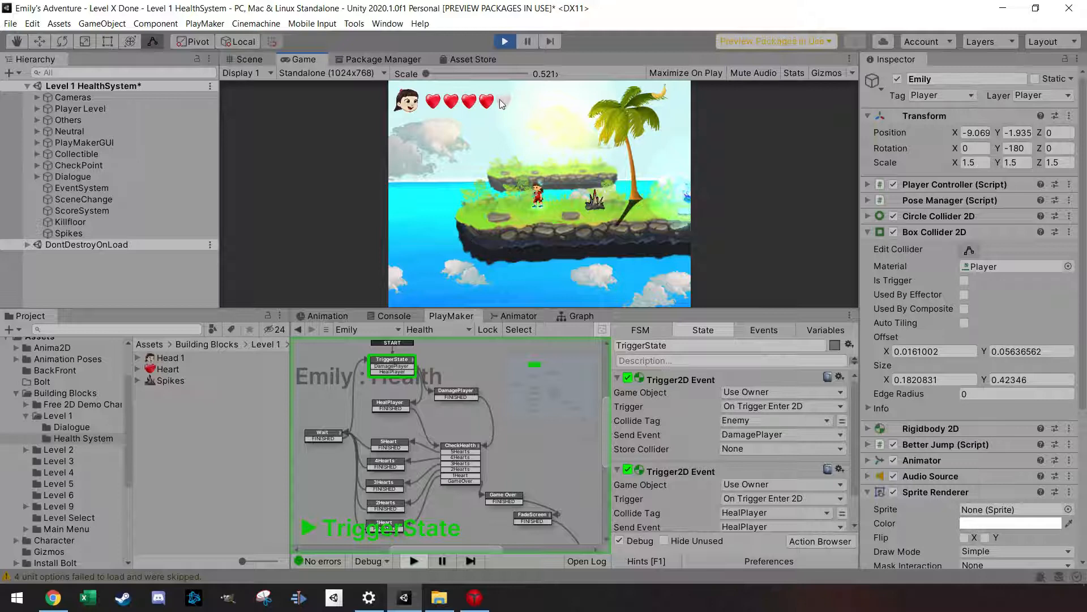
key("Right")
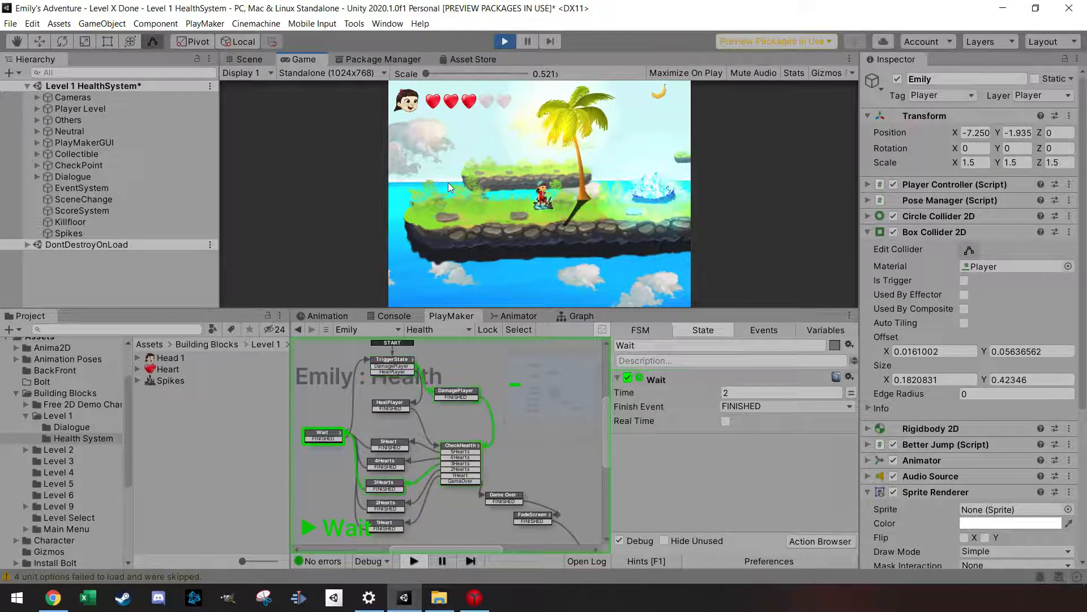
key("Left")
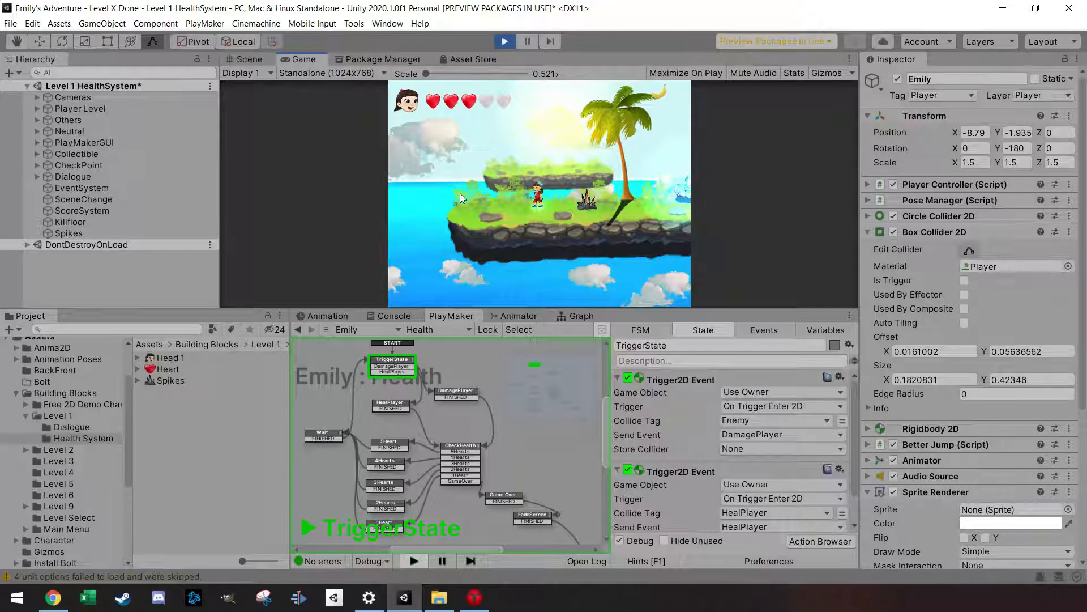
key("Right")
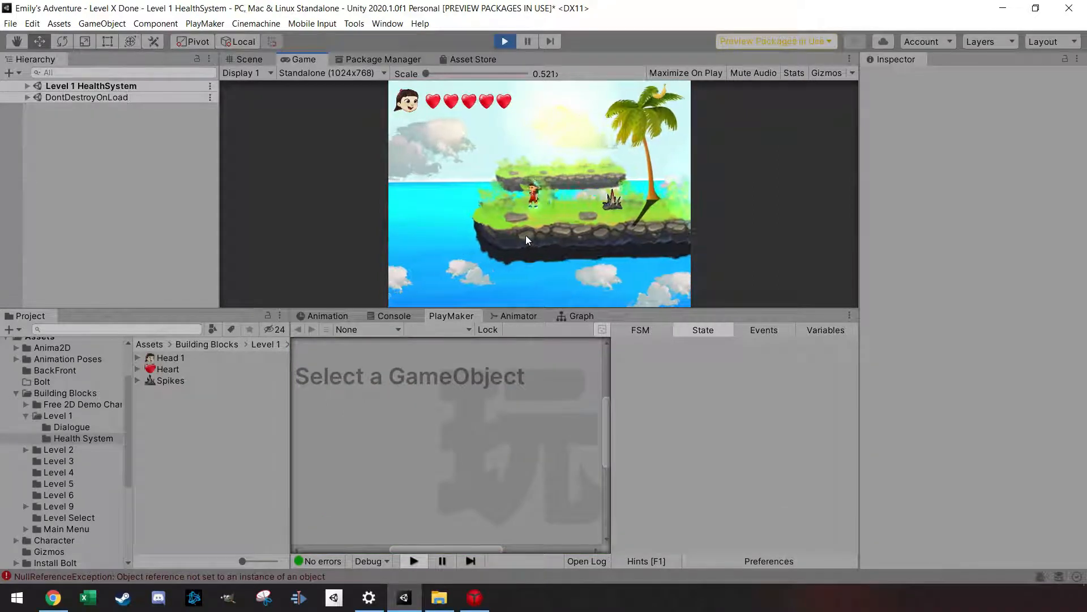
left_click(504, 41)
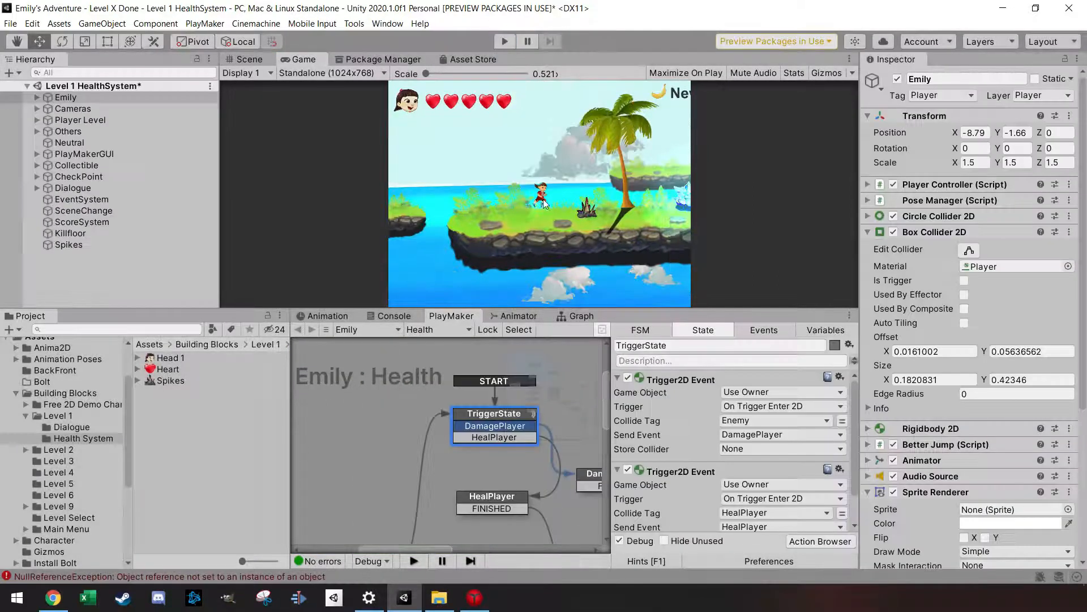
Step: Return to the scene view and place the Heart sprite on the island between the palm tree and the ice crystals
scroll(389, 455, "down", 5)
middle_click_drag(353, 409, 356, 410)
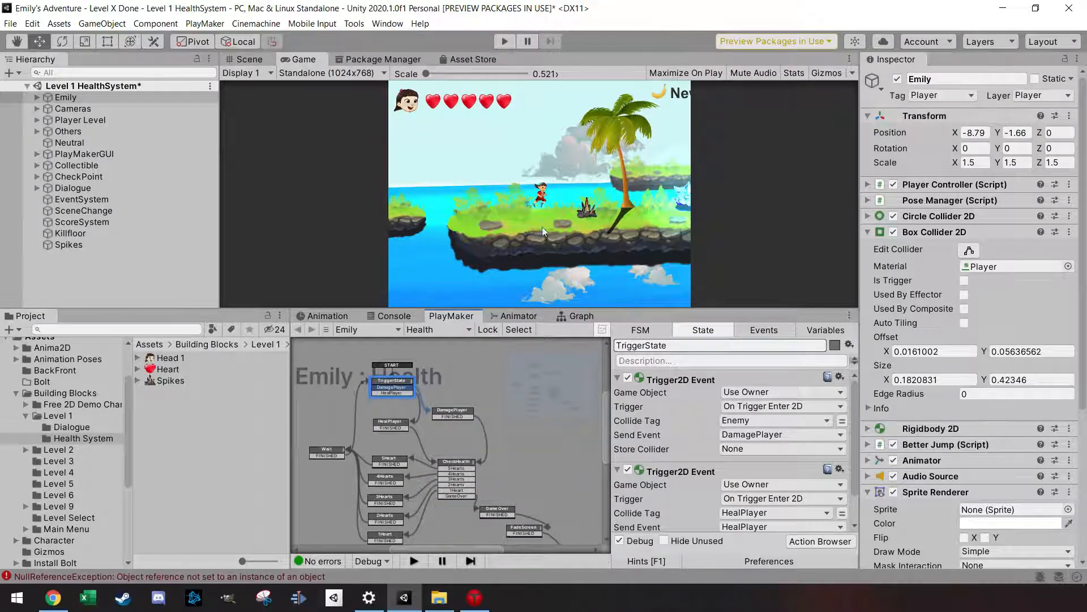
mouse_move(177, 372)
left_mouse_down()
mouse_move(432, 255)
mouse_move(475, 208)
mouse_move(175, 373)
left_mouse_up()
left_click(247, 59)
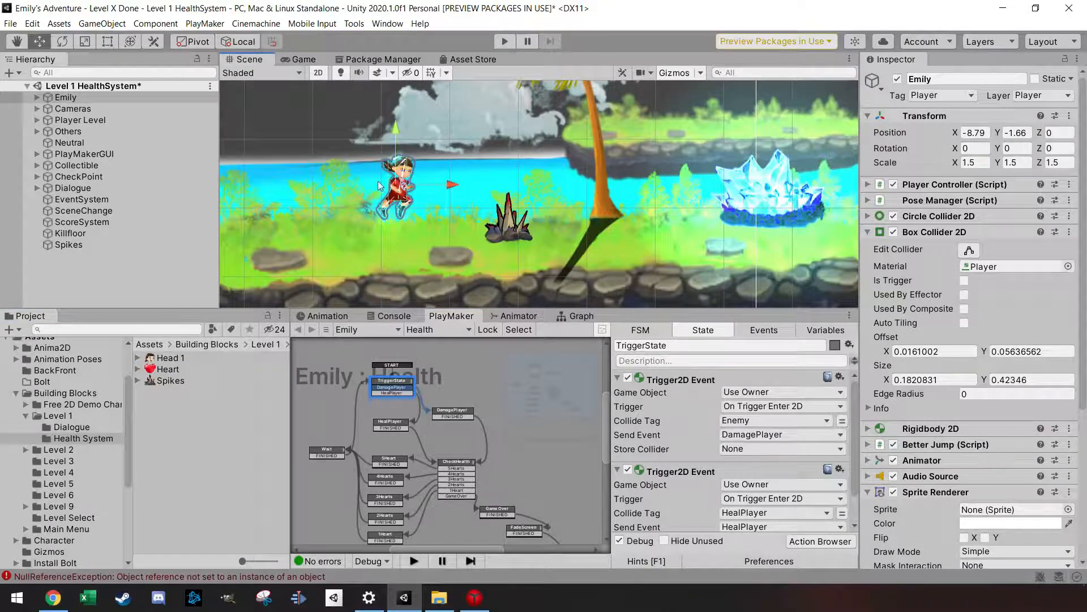
scroll(379, 181, "down", 3)
left_click_drag(170, 374, 579, 175)
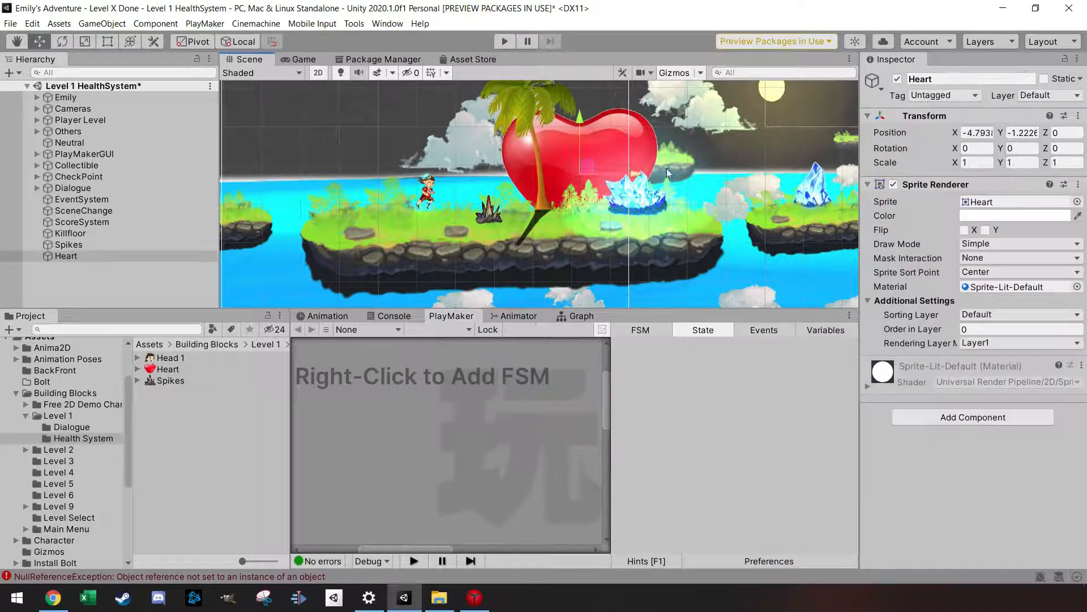
Step: Try scaling the Heart to 0.2 in X and Y
left_click(977, 132)
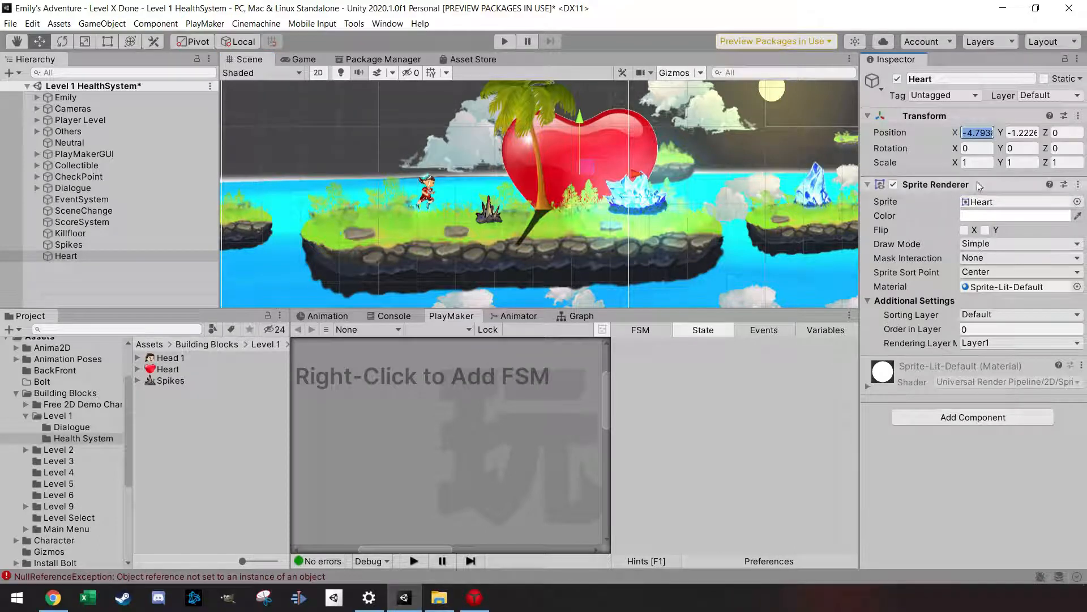
left_click(950, 163)
type("0.3")
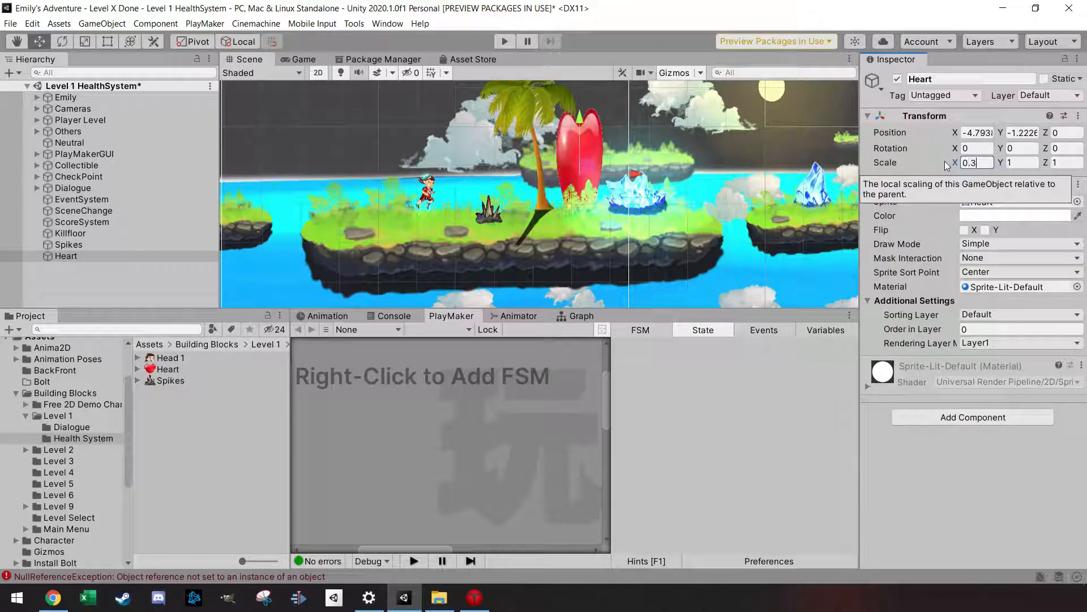
key("BackSpace")
type("2")
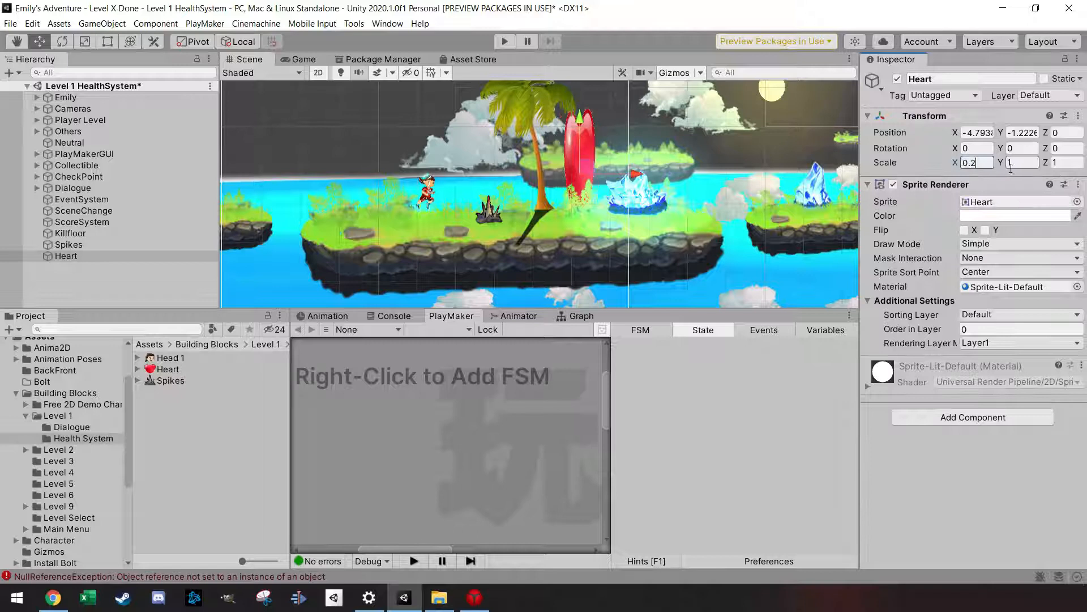
key("Tab")
type("0.2")
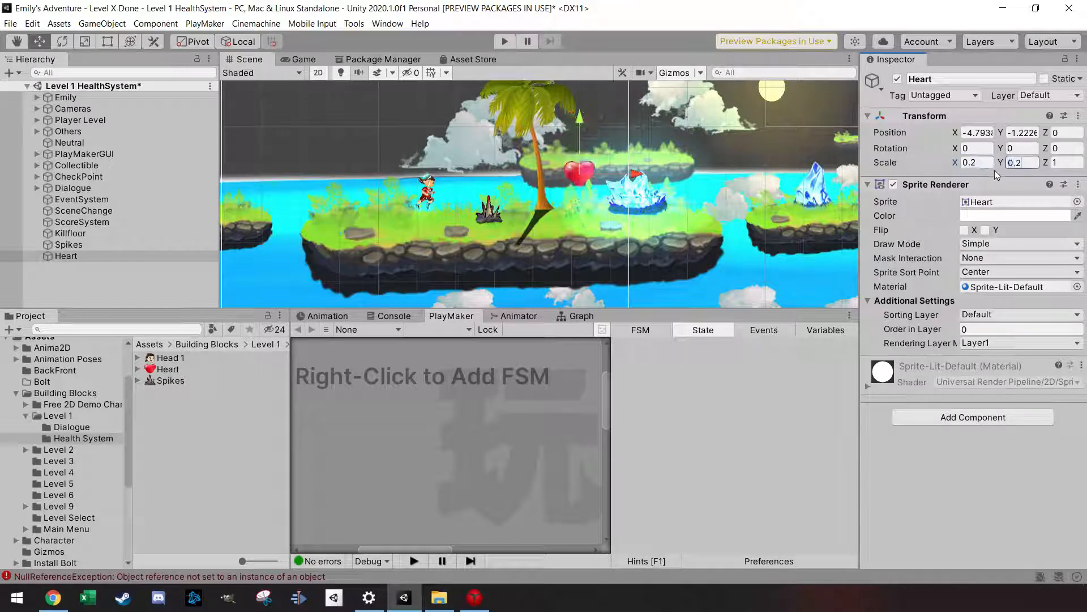
Step: Scale the Heart to 0.1 in X and Y and move it down to about X -4.68, Y -1.81
left_click(973, 164)
key("BackSpace")
type("1")
key("Tab")
type("0.1")
left_click_drag(590, 171, 595, 195)
Step: Set the Heart's sorting layer to Player and lower it to about X -4.73, Y -1.96
left_click(1019, 315)
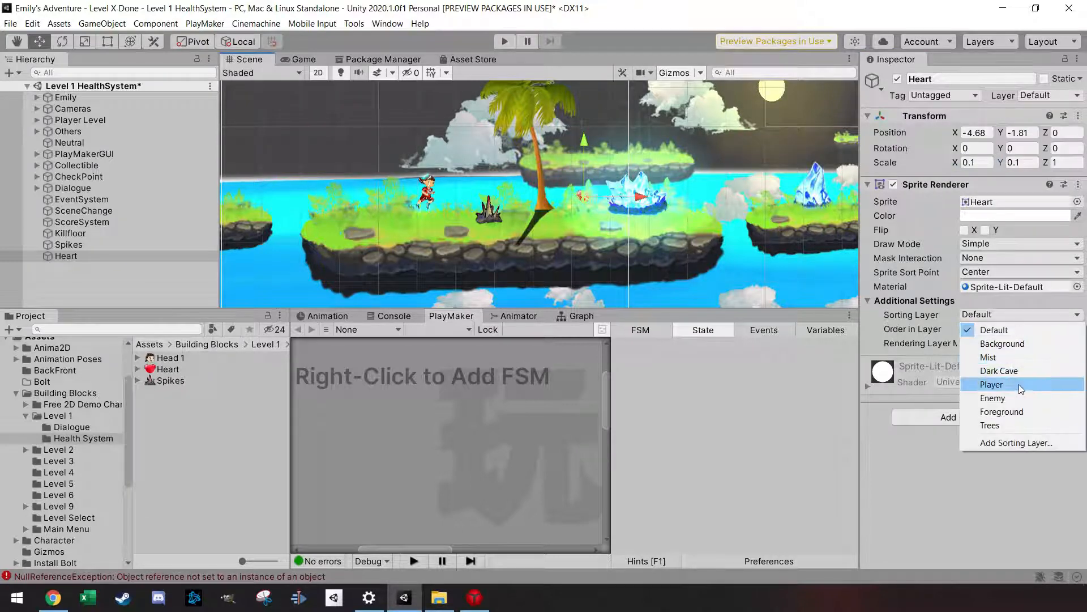
left_click(1018, 384)
left_click(997, 330)
left_click_drag(592, 188, 590, 196)
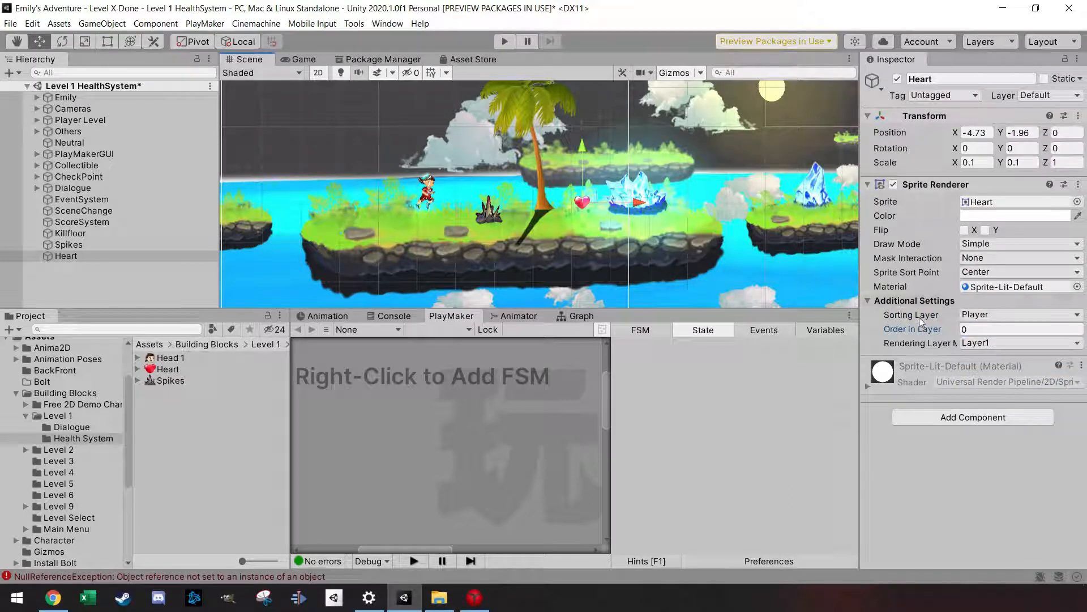
Step: Add a Box Collider 2D to the Heart and make it a trigger
left_click(970, 417)
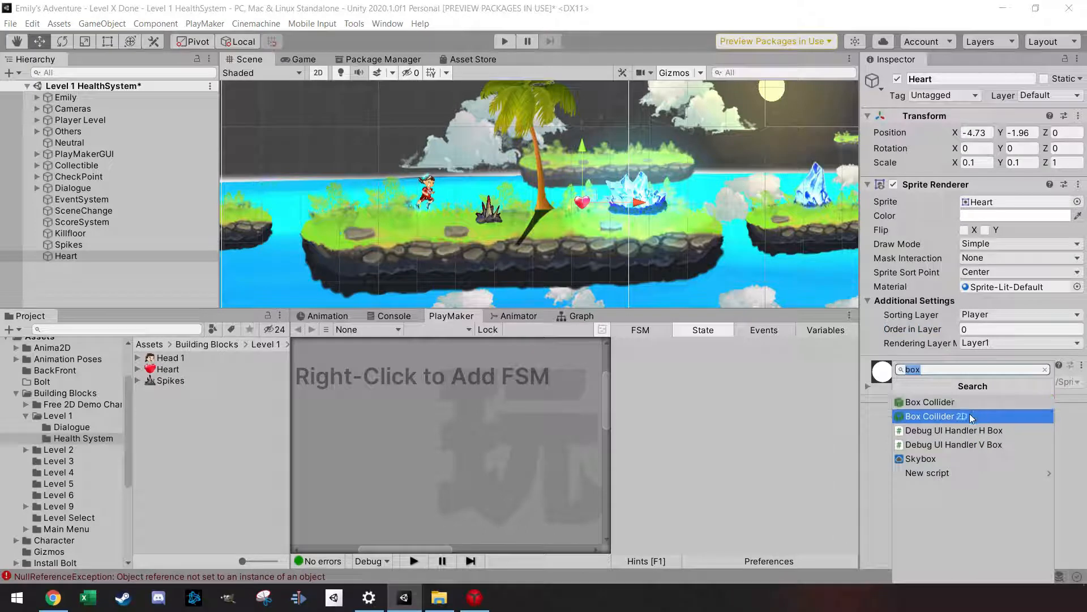
left_click(970, 415)
scroll(569, 190, "up", 3)
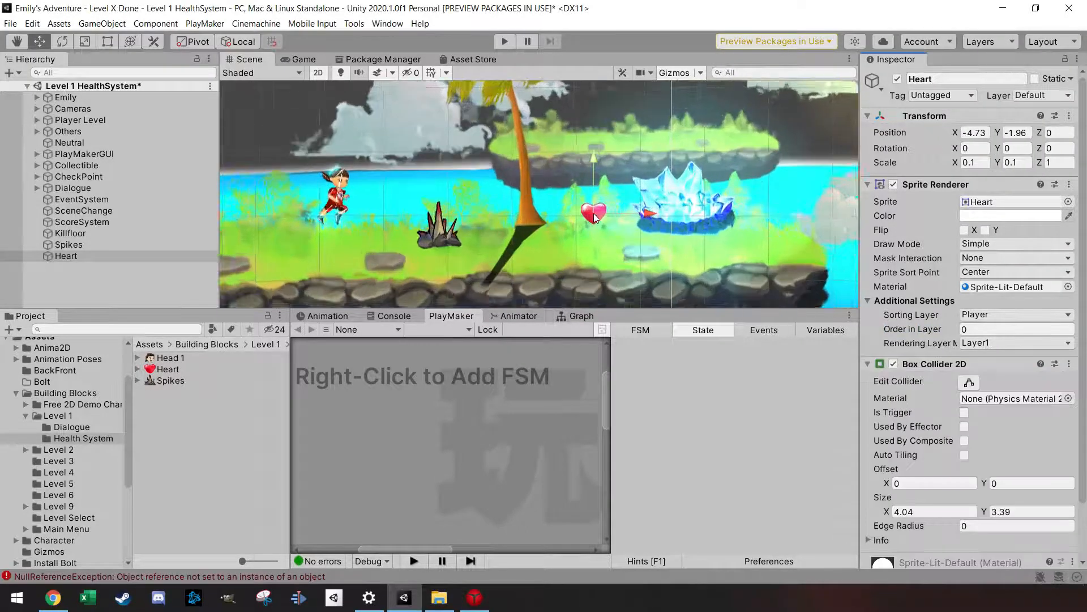
scroll(600, 219, "up", 3)
left_click(967, 382)
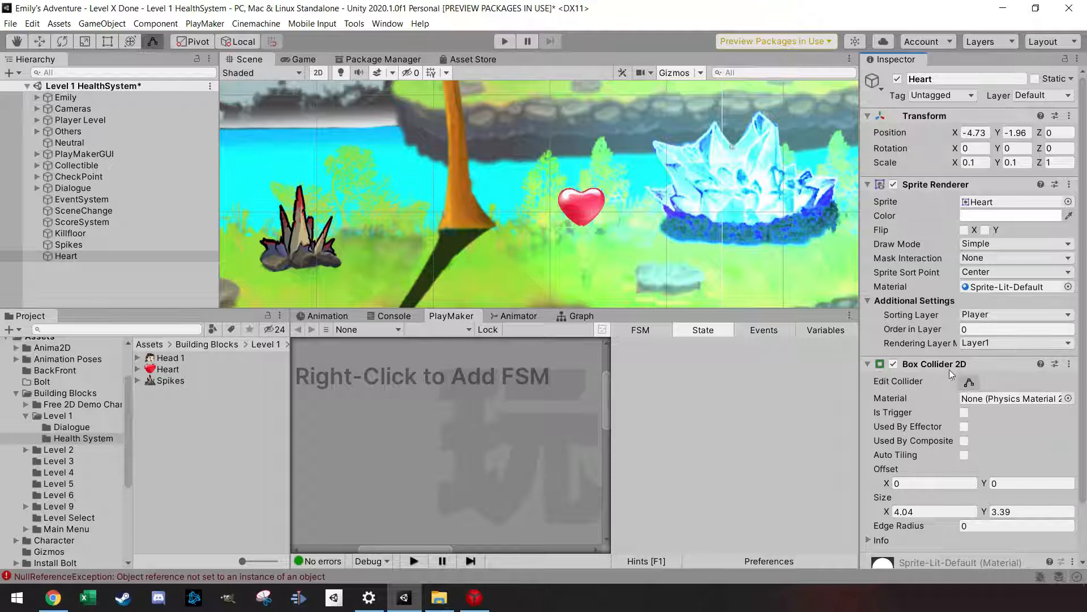
scroll(945, 399, "down", 3)
left_click(964, 351)
scroll(913, 157, "up", 3)
Step: Set the Heart object's tag to HealPlayer
left_click(941, 96)
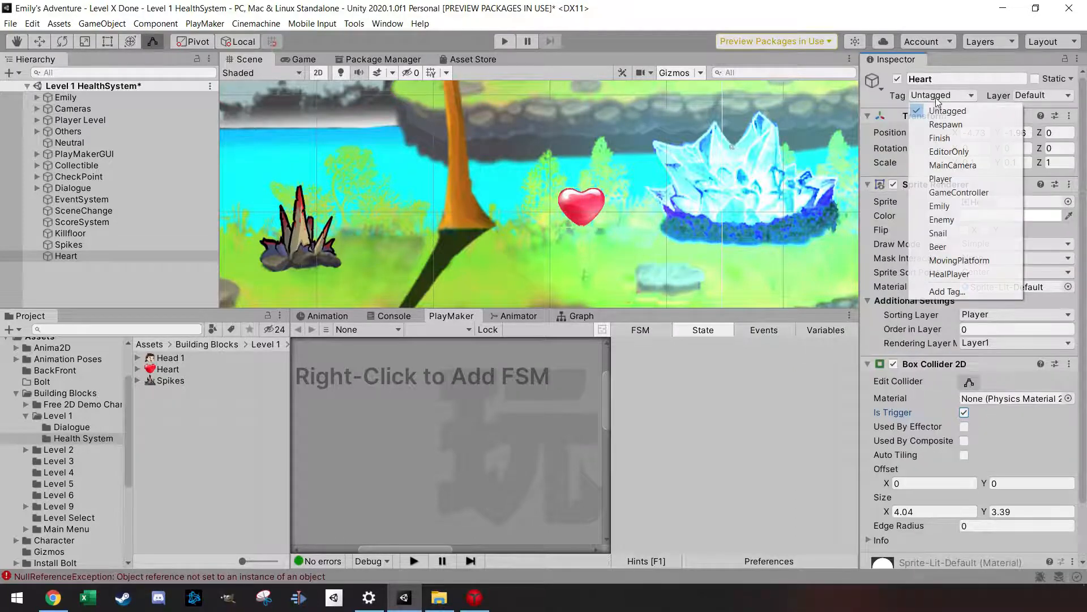
left_click(965, 274)
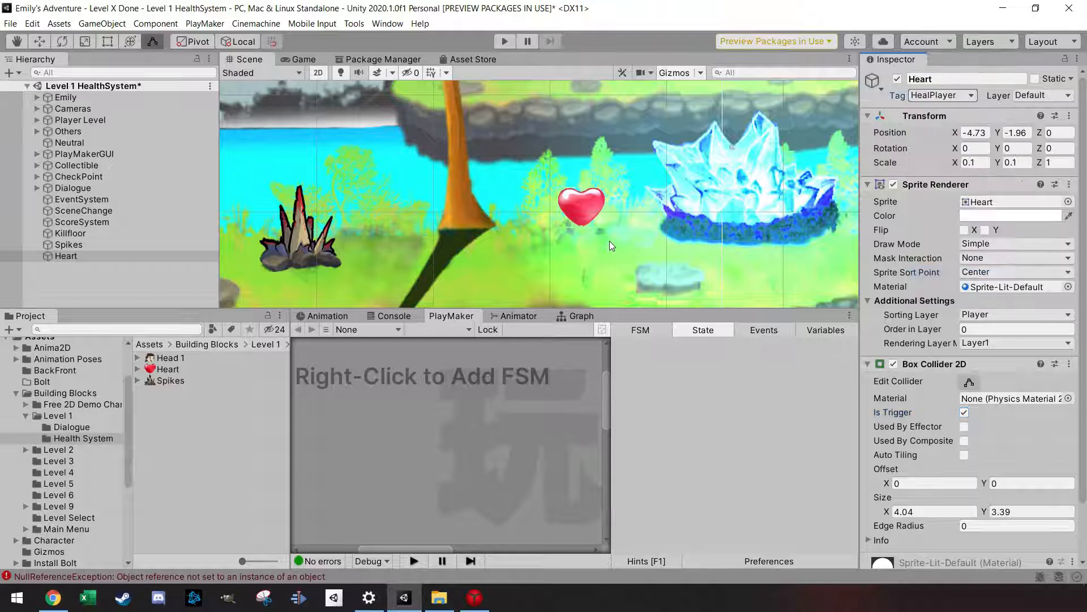
scroll(594, 246, "down", 5)
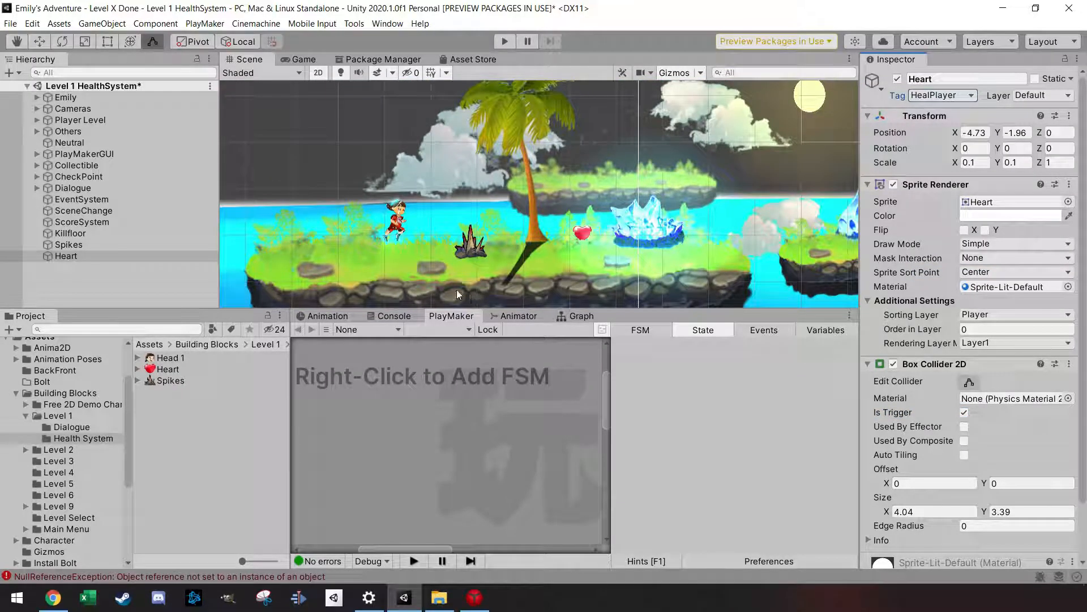
Step: Add a PlayMaker FSM to the Heart object
right_click(369, 378)
left_click(398, 388)
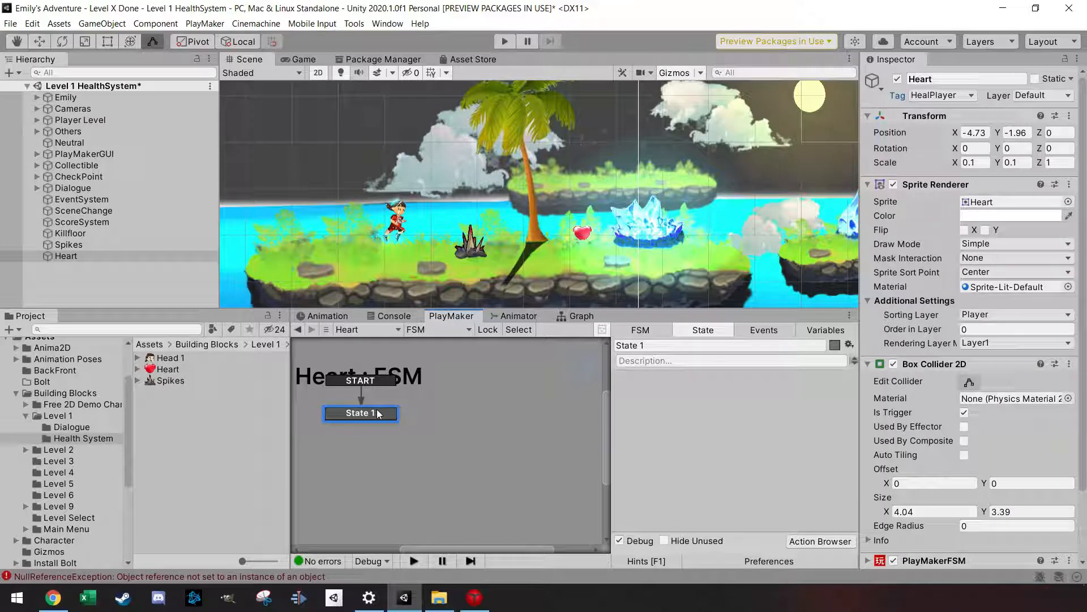
scroll(537, 239, "down", 2)
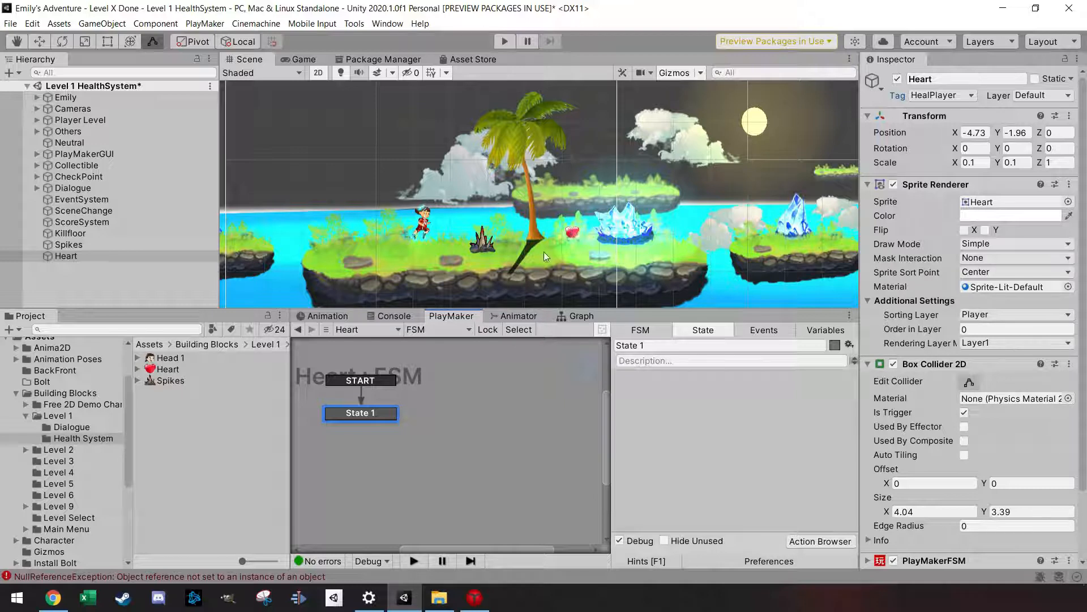
Step: Add a Trigger2D Event action to the Heart FSM's State 1 and set its collide tag to Player
left_click(816, 541)
type("trigg")
key("Return")
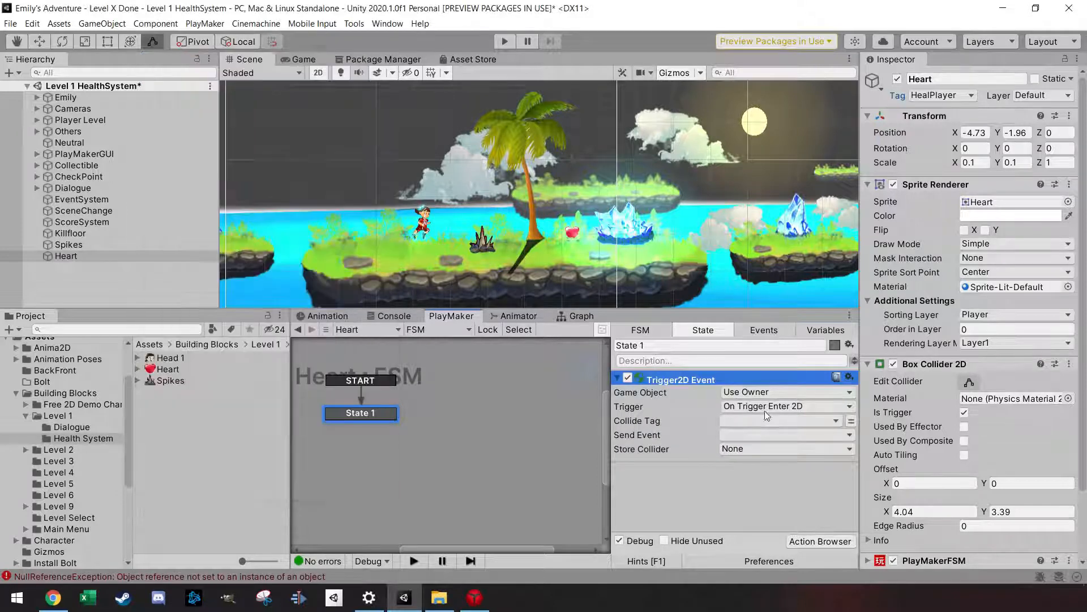
left_click(787, 420)
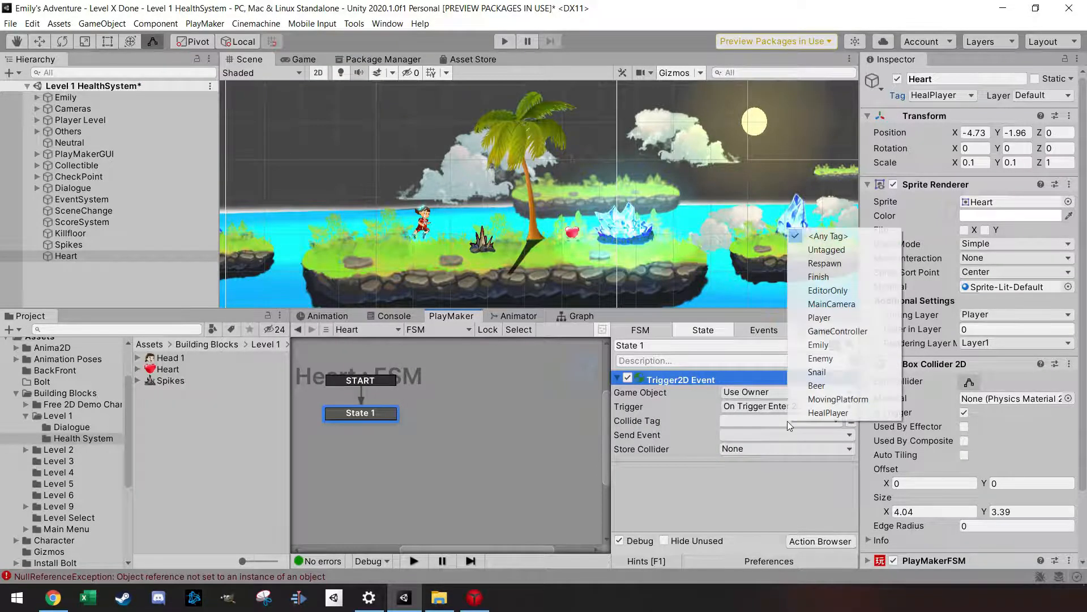
left_click(827, 317)
left_click(762, 435)
left_click(762, 436)
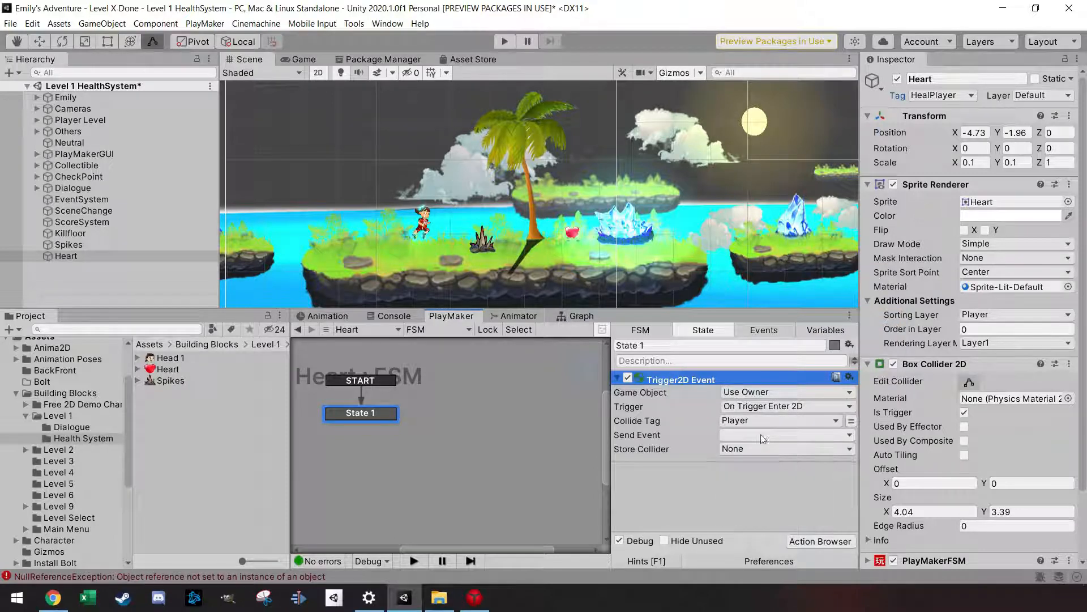
Step: Give State 1 a FINISHED transition, rename the state Trigger, and make its Trigger2D Event send FINISHED
right_click(375, 414)
mouse_move(481, 422)
left_click(558, 422)
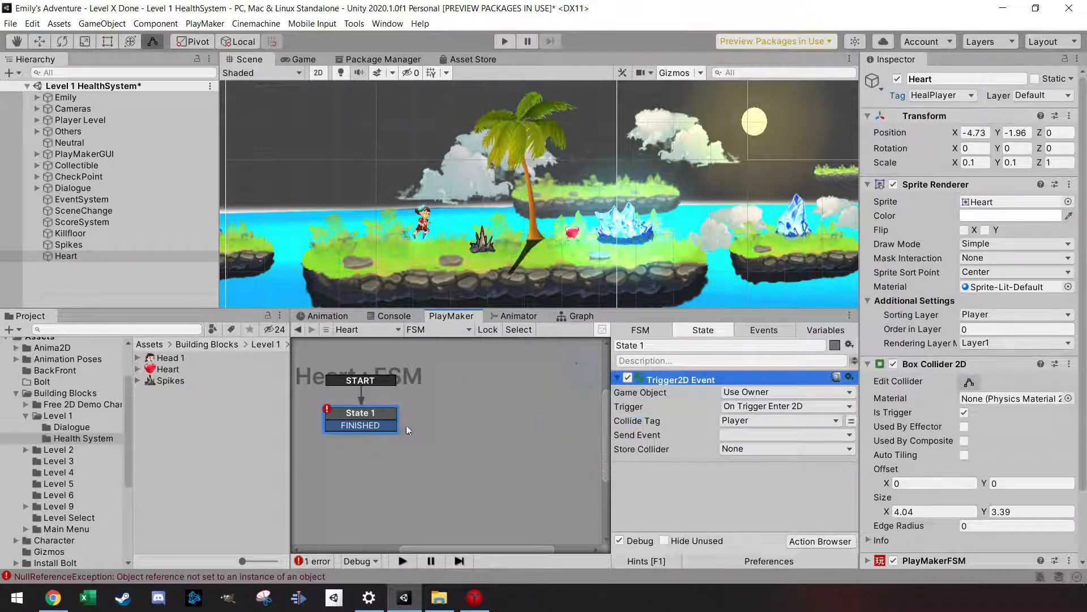
left_click_drag(670, 346, 588, 344)
type("Trigger")
left_click(770, 434)
left_click(749, 461)
Step: Add a second state named CheckHearts and link the Trigger state's FINISHED transition to it
right_click(460, 413)
left_click(482, 422)
left_click_drag(397, 426, 474, 418)
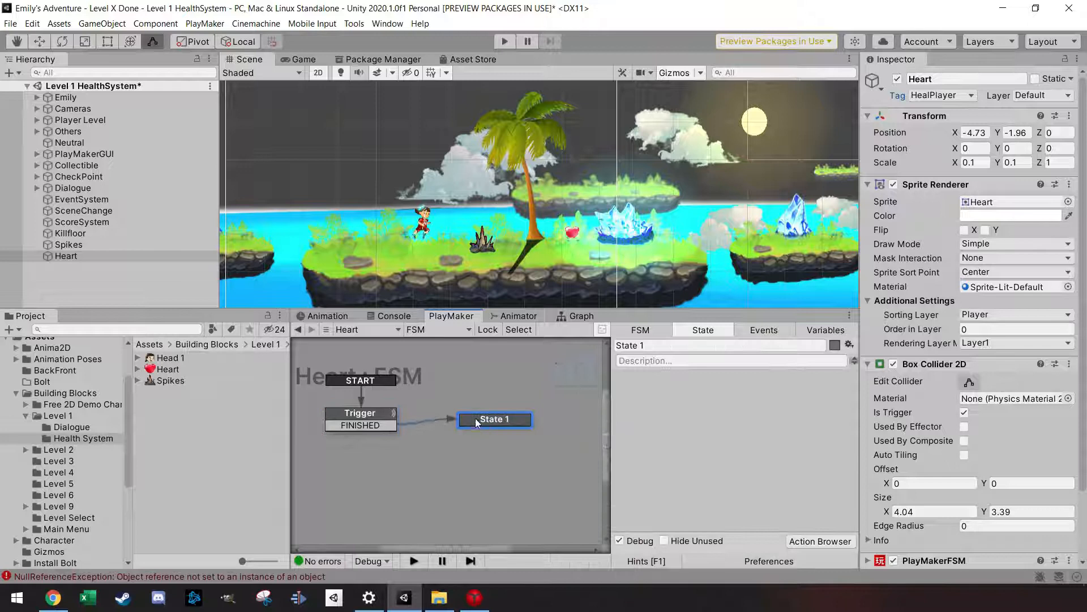
left_click(658, 345)
type("CheckHearts")
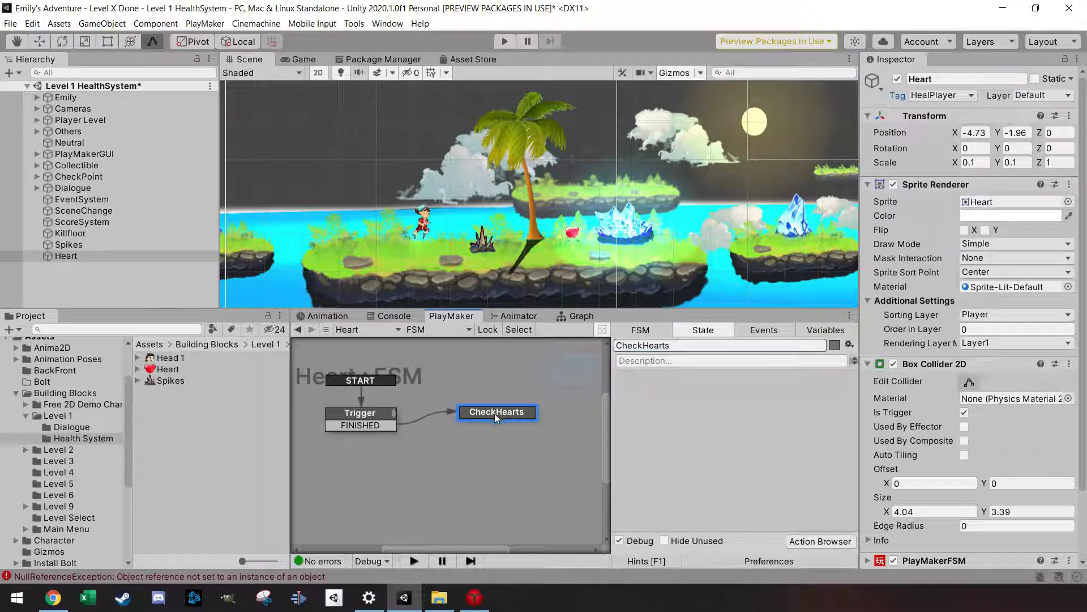
left_click_drag(494, 413, 487, 412)
Step: Add a Get Fsm Float action to the CheckHearts state
left_click(820, 541)
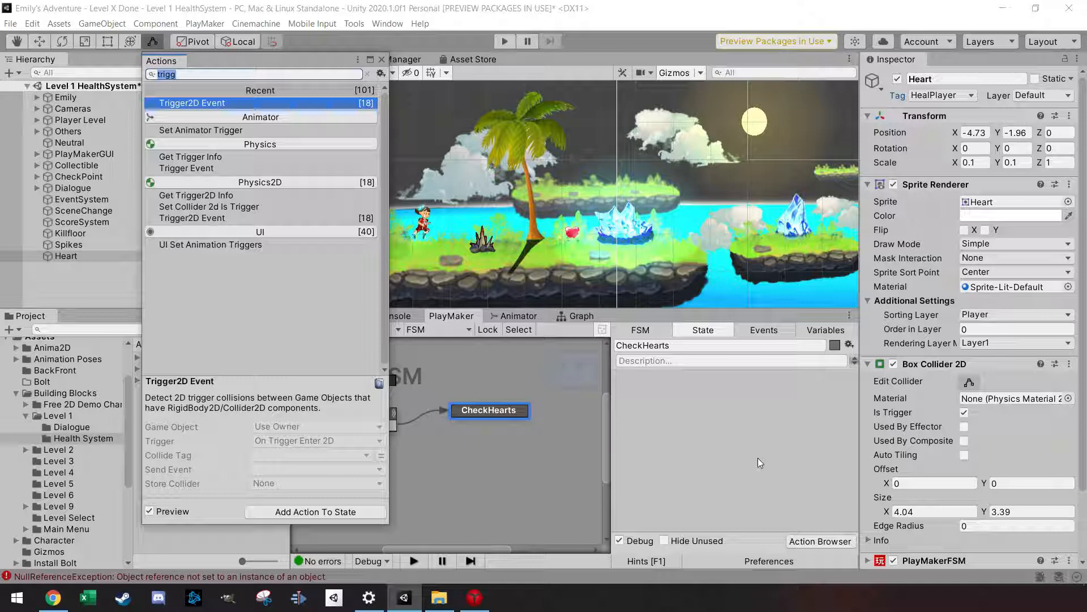
type("get")
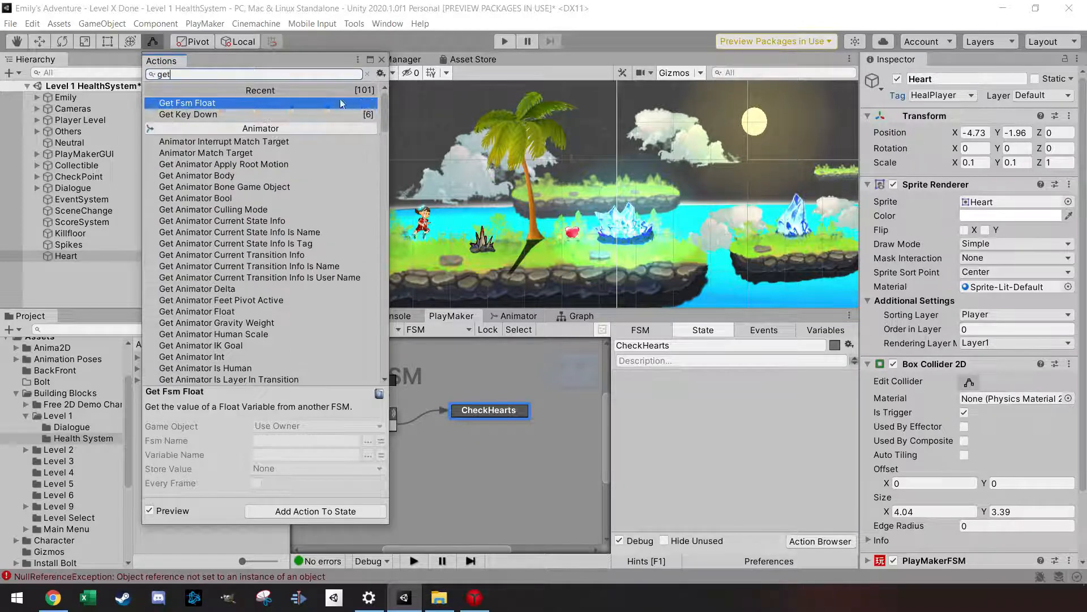
double_click(342, 103)
left_click(381, 59)
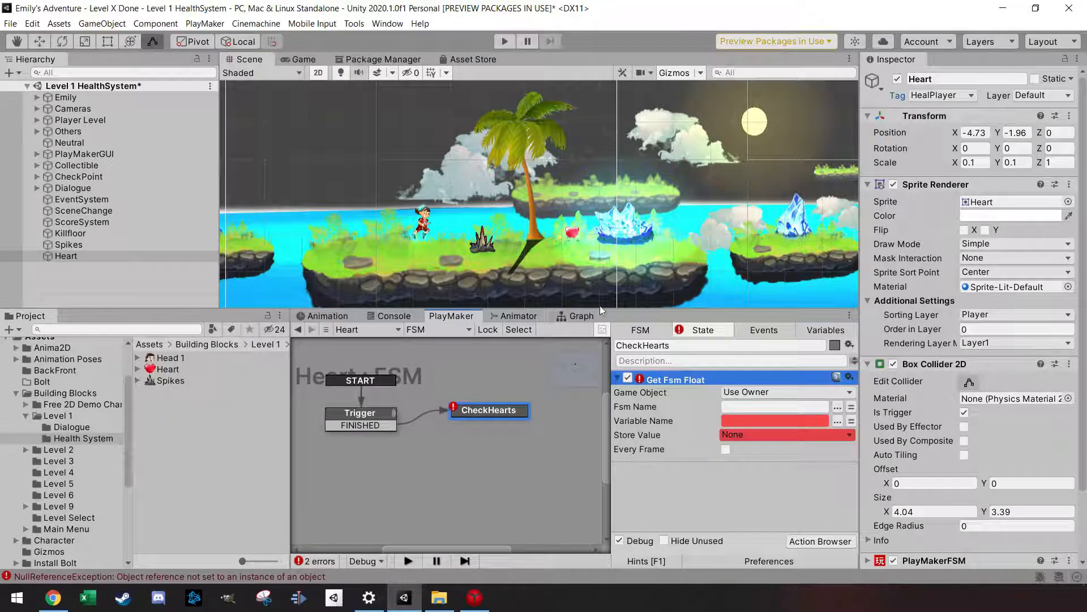
Step: Point Get Fsm Float at the Emily object, reading the Health variable from the Health FSM
left_click(788, 392)
left_click(771, 355)
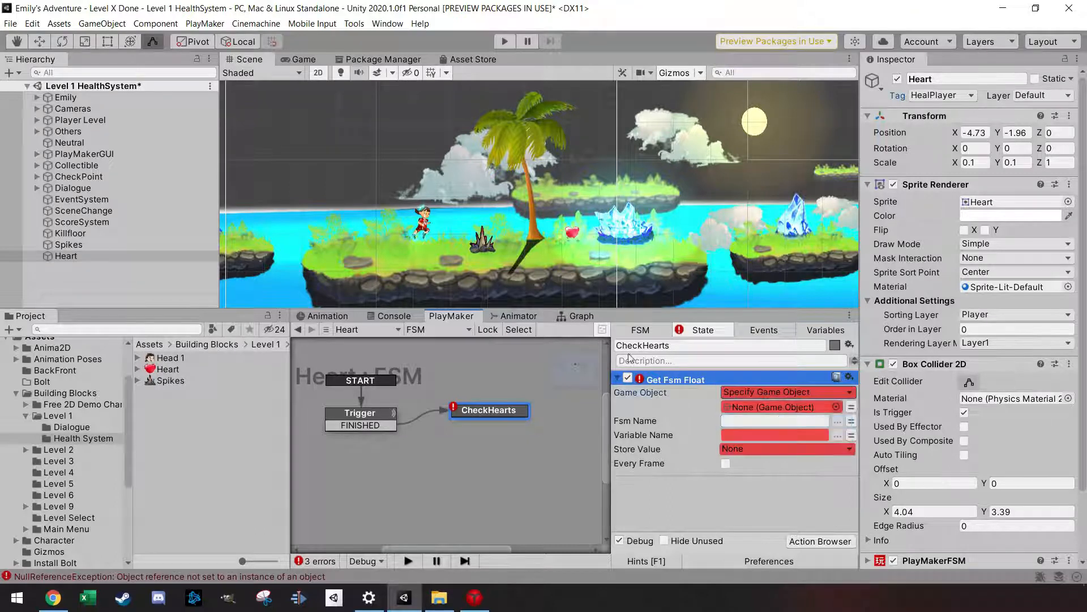
mouse_move(73, 97)
left_mouse_down()
mouse_move(659, 375)
mouse_move(753, 407)
left_mouse_up()
left_click(838, 421)
left_click(859, 432)
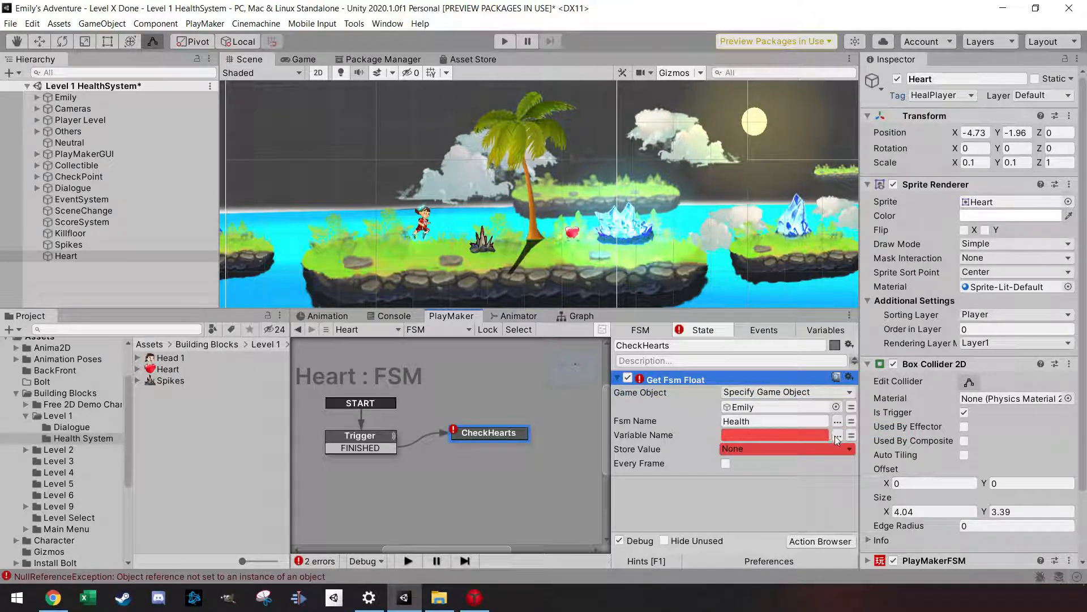
left_click(838, 436)
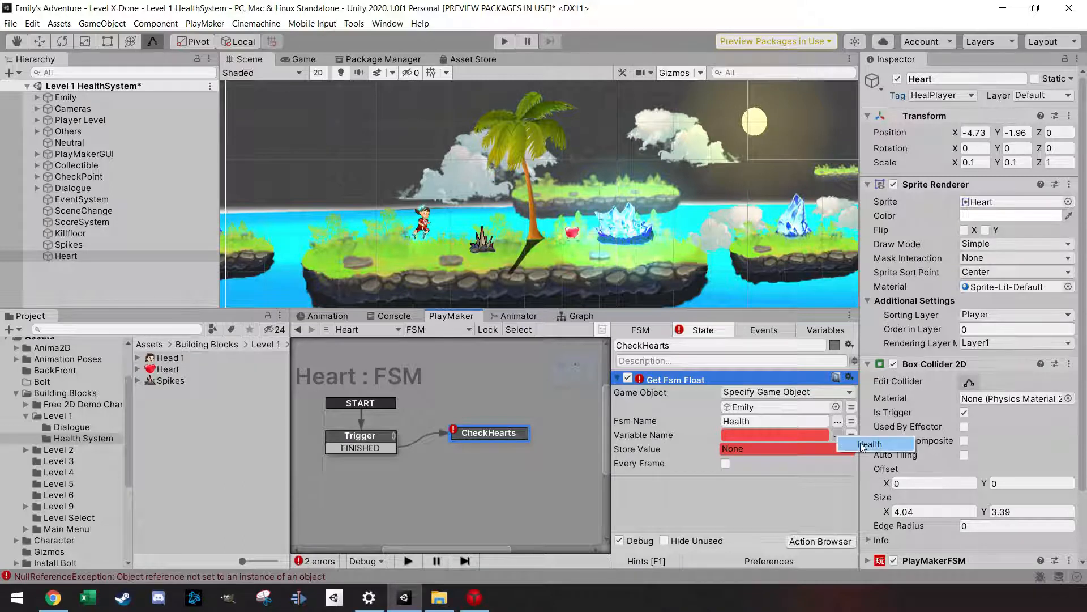
left_click(859, 444)
Step: Store the Get Fsm Float result in a new variable named HeartCheck
left_click(835, 449)
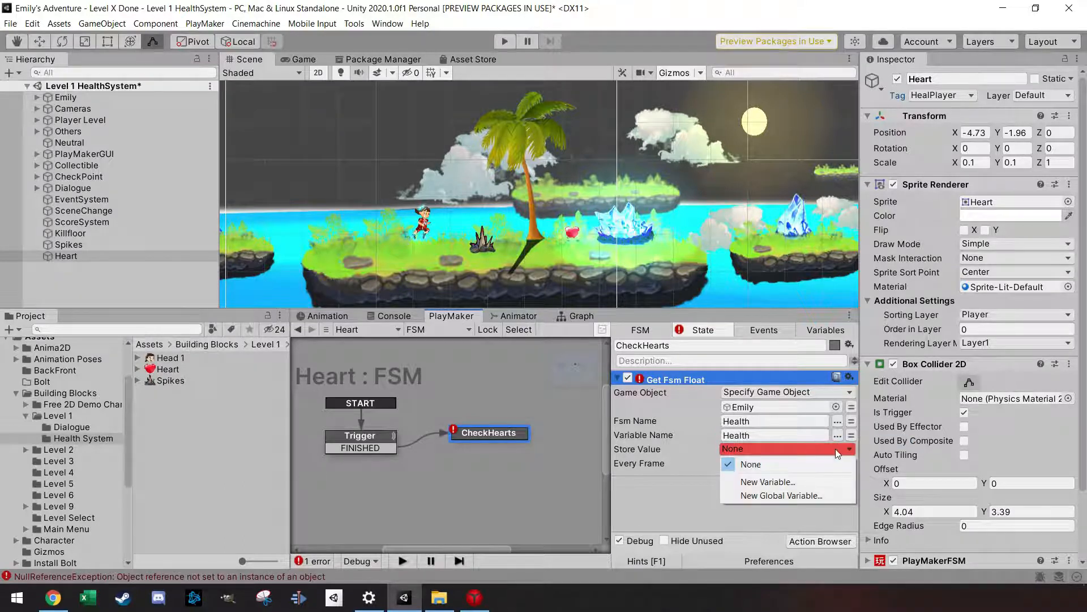
left_click(778, 482)
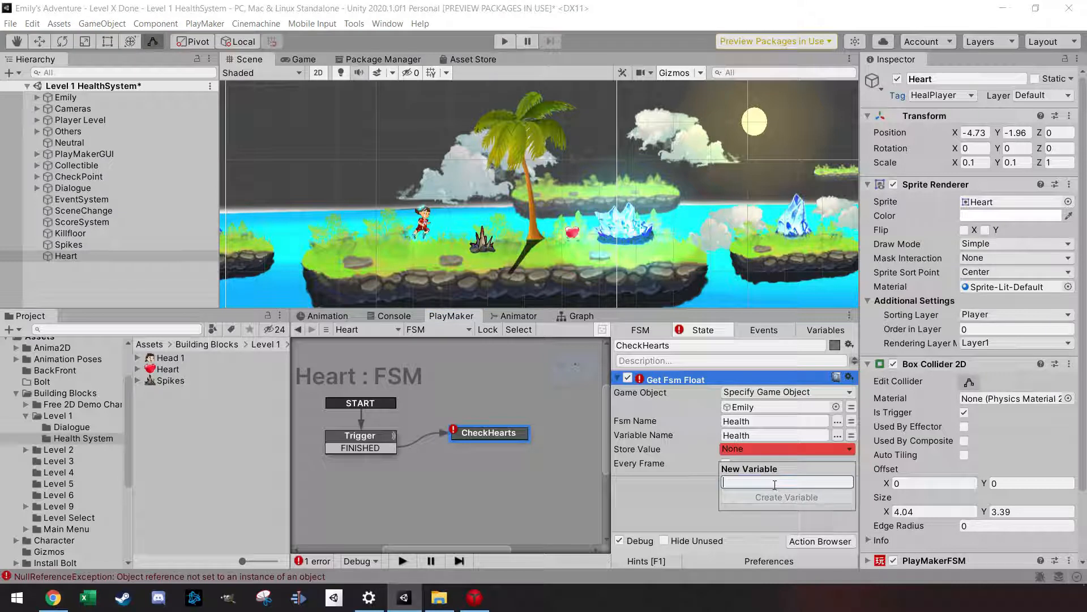
type("HeartCheck")
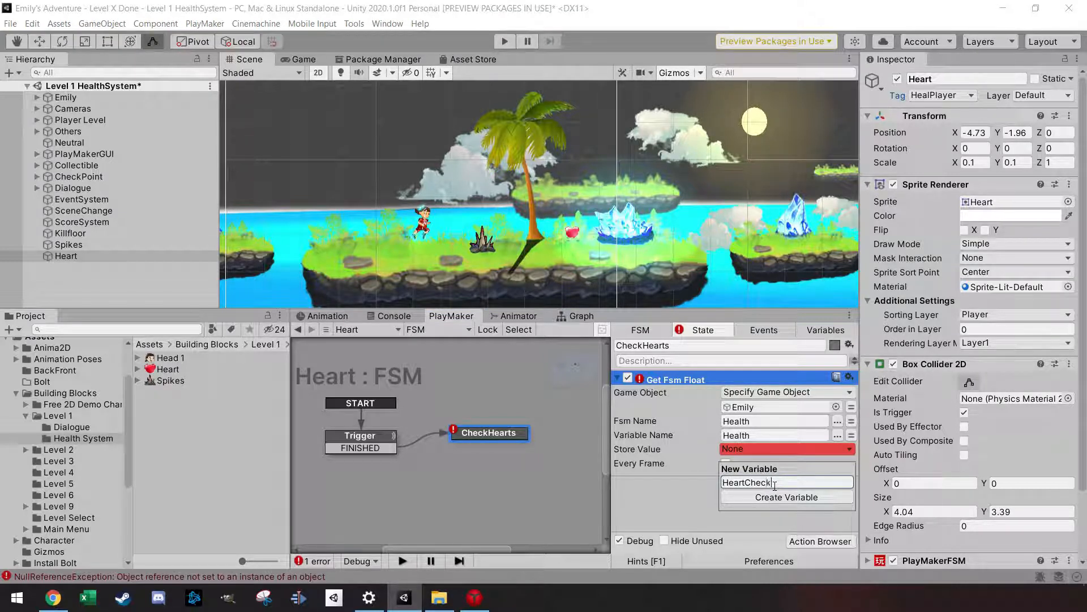
key("Return")
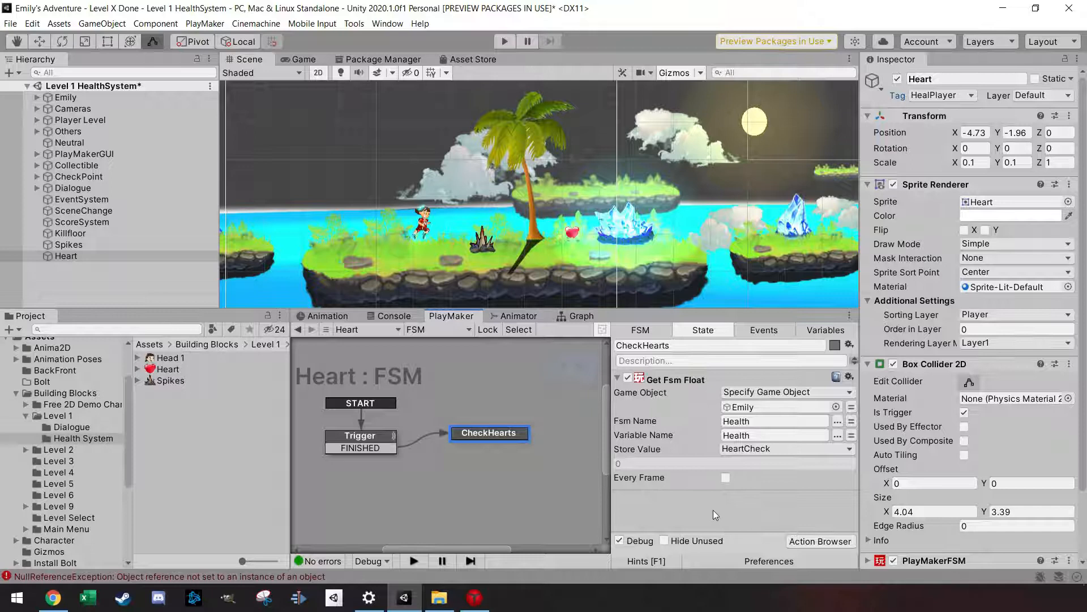
Step: Add a Float Compare action to the CheckHearts state
left_click(824, 541)
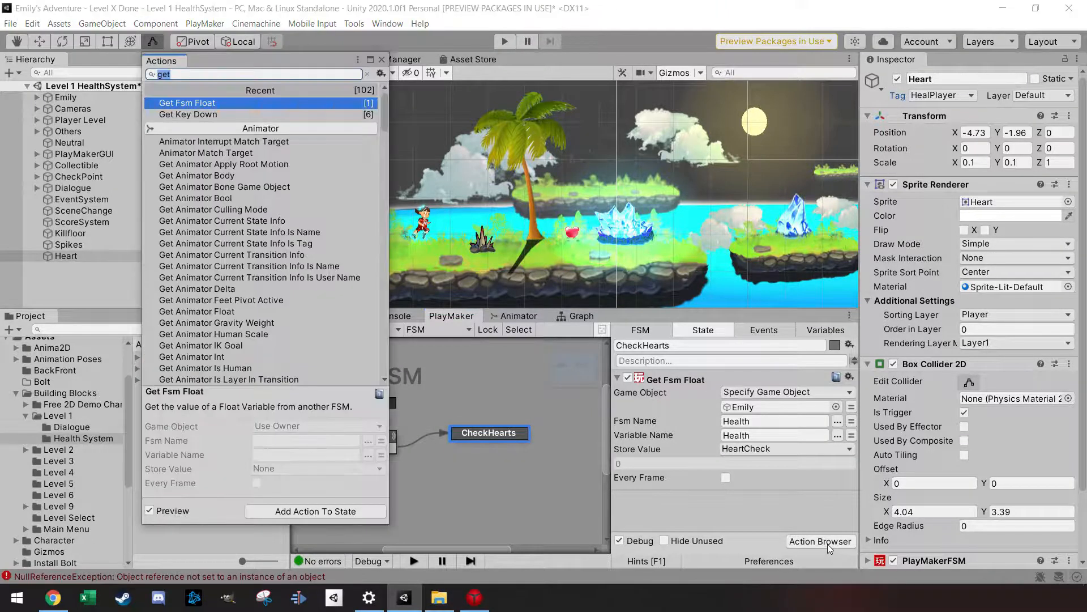
type("comp")
key("Return")
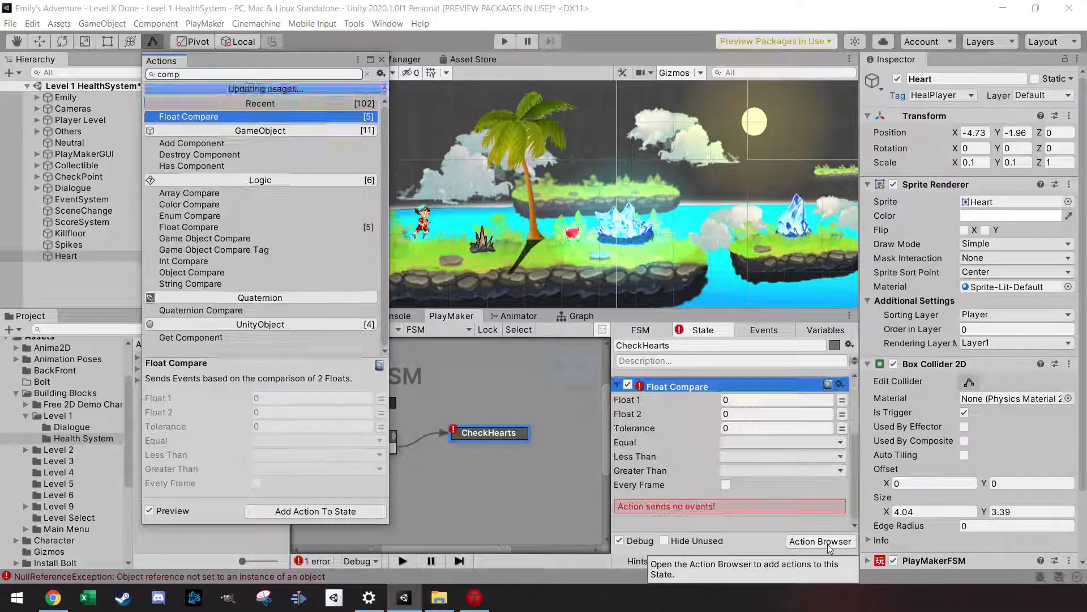
left_click(381, 59)
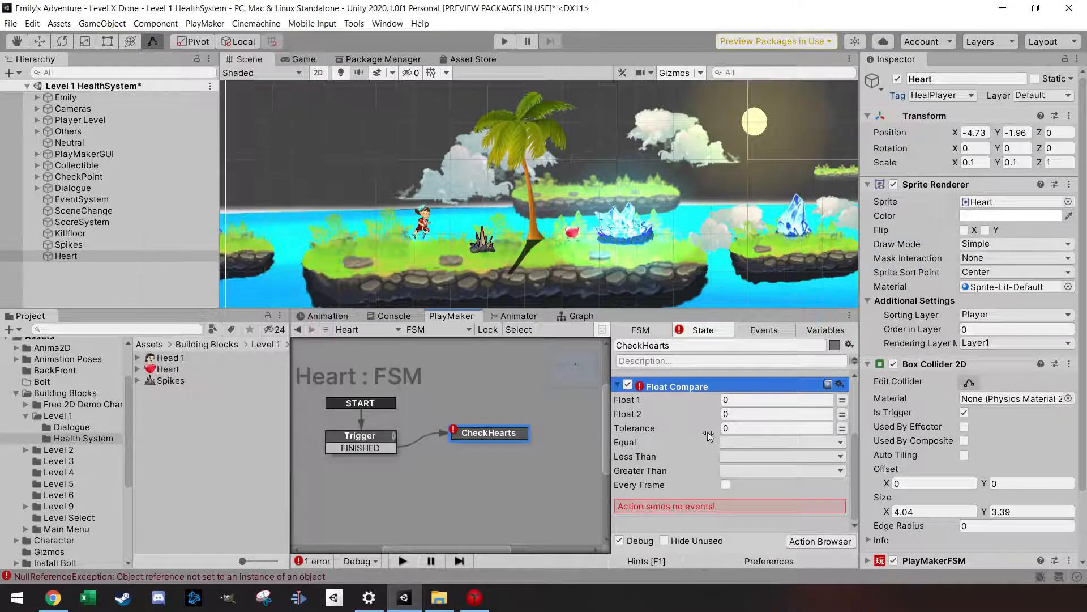
Step: Set Float Compare's Float 1 to the HeartCheck variable and Float 2 to 5
scroll(708, 431, "up", 3)
left_click(842, 470)
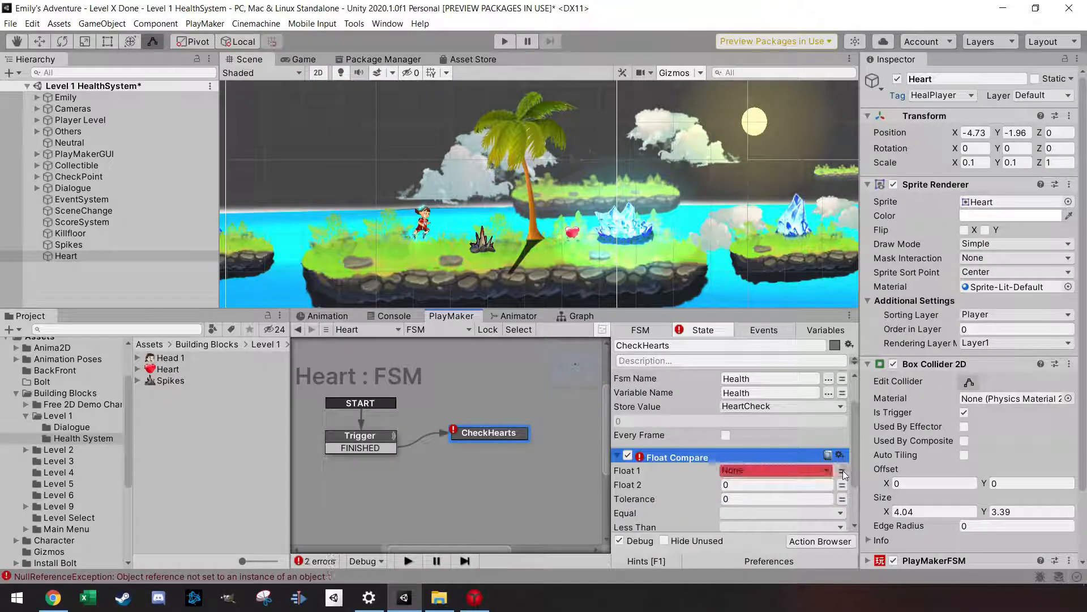
left_click(824, 470)
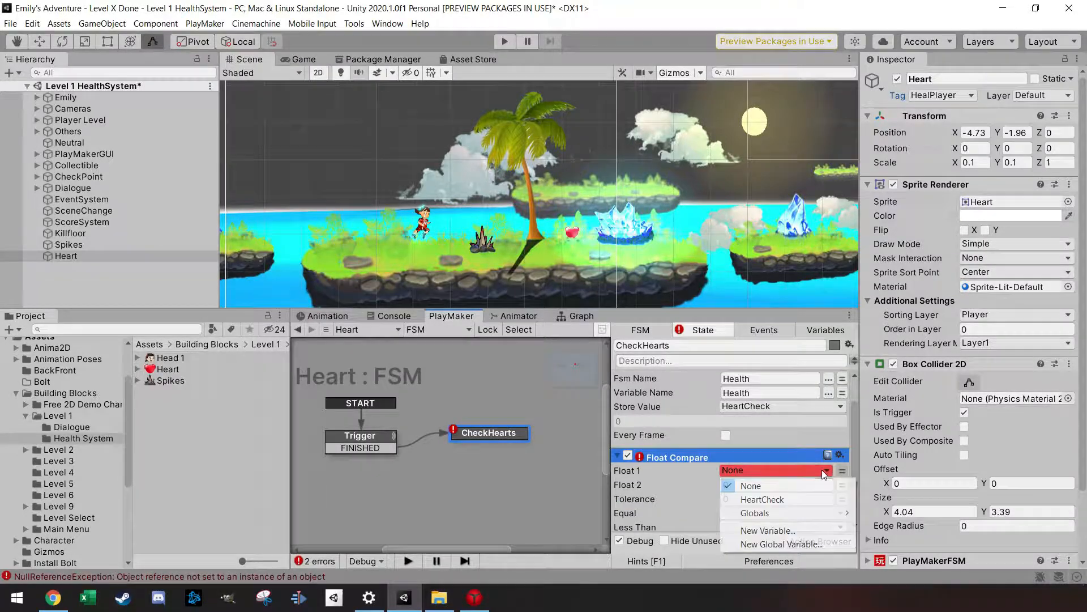
left_click(790, 499)
left_click(727, 498)
type("5")
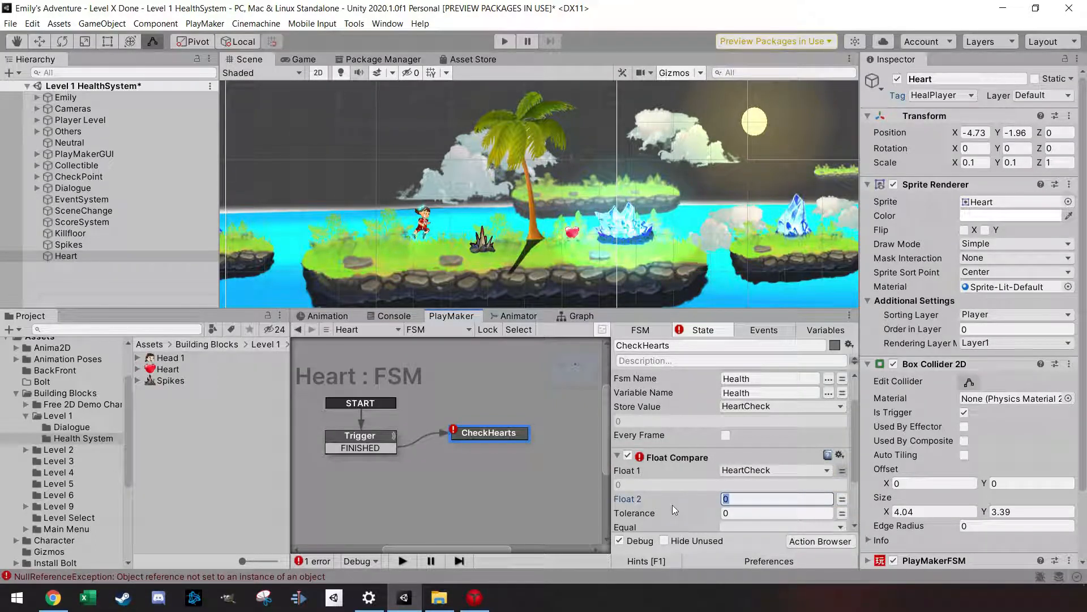
Step: Set Float Compare's Equal event to FINISHED and link a FINISHED transition from CheckHearts back to Trigger
scroll(673, 504, "down", 2)
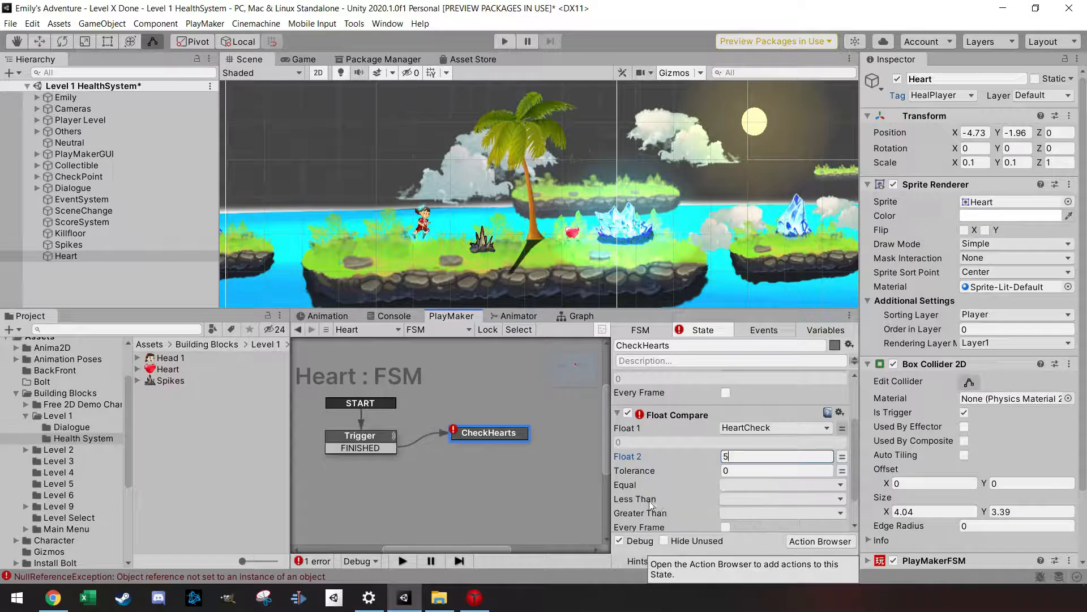
left_click(756, 485)
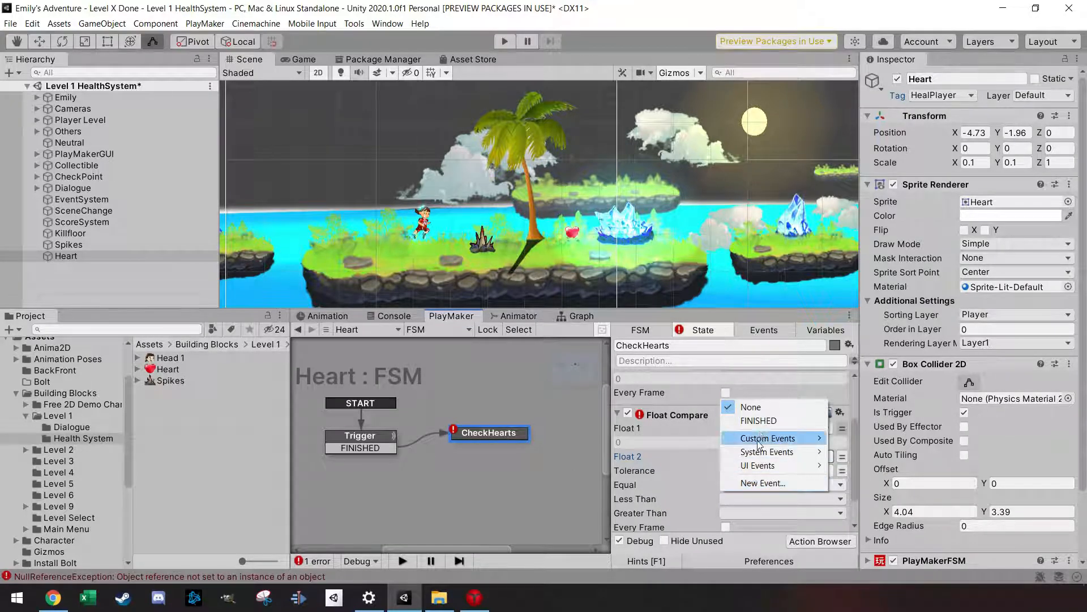
left_click(759, 420)
left_click(489, 433)
right_click(514, 433)
mouse_move(546, 439)
left_click(708, 439)
left_click_drag(460, 447, 385, 442)
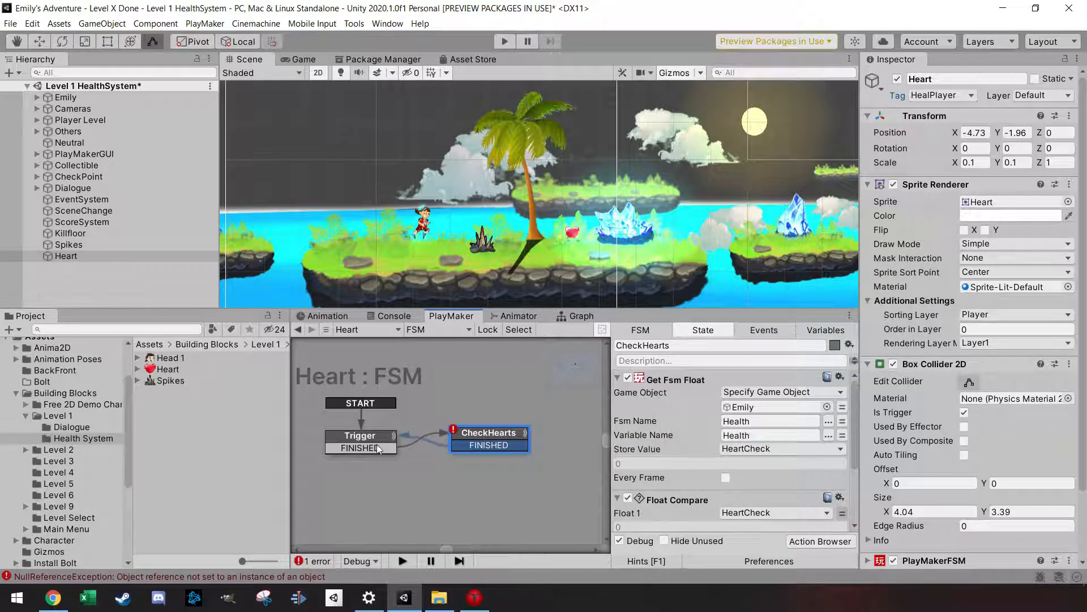
Step: Create a new event named destoryheart for Float Compare's Less Than result
scroll(681, 453, "down", 3)
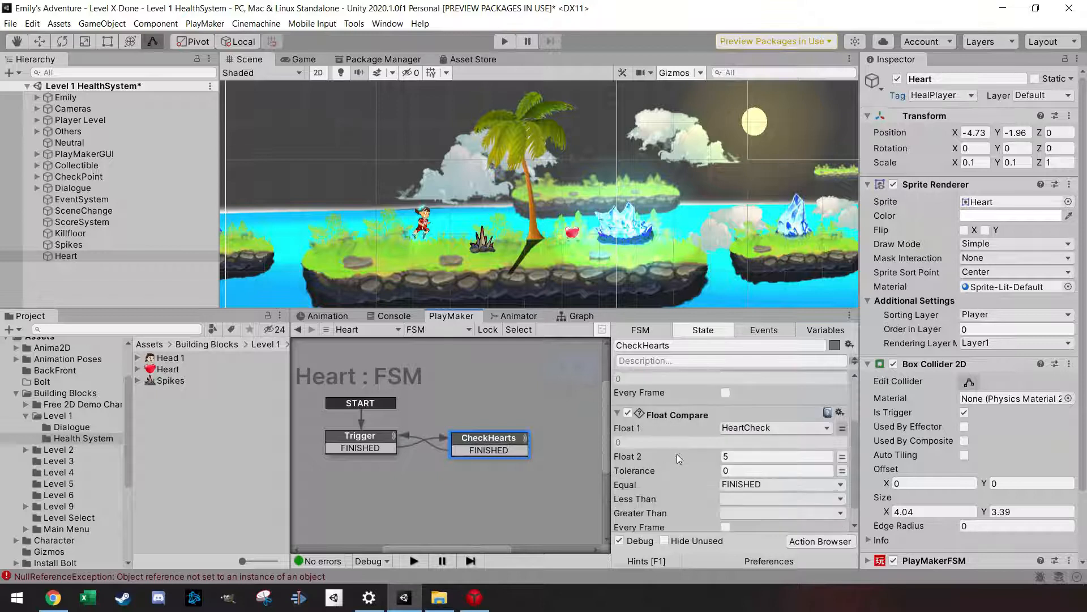
scroll(682, 460, "down", 1)
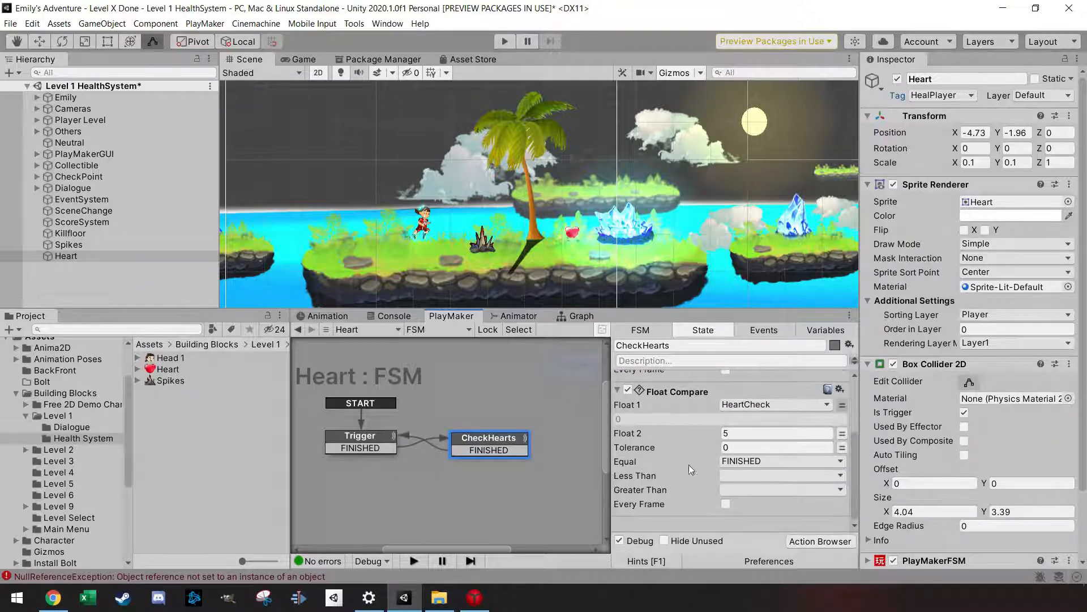
left_click(752, 476)
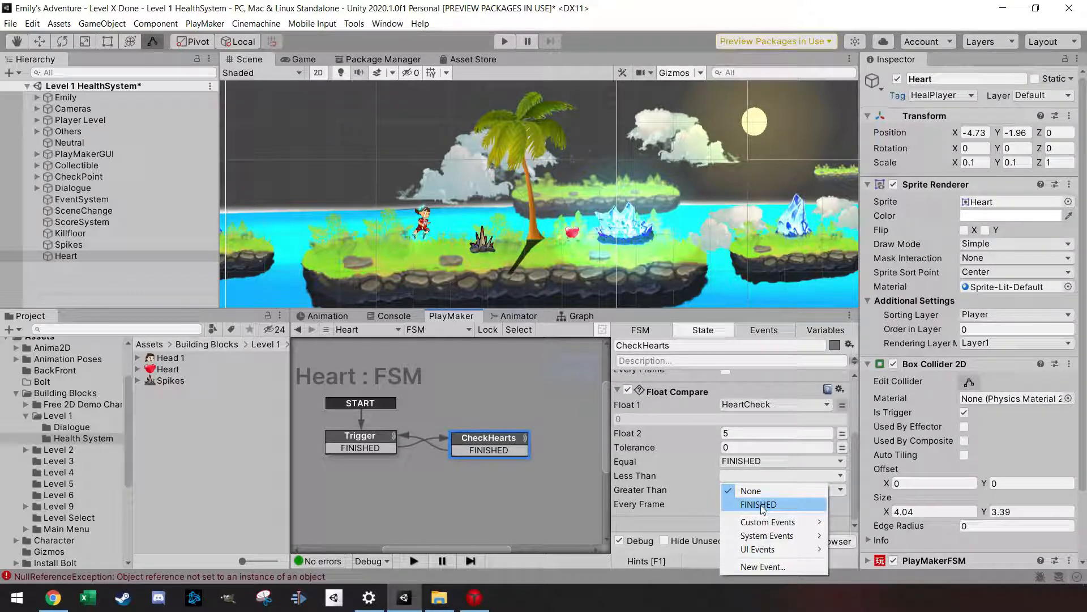
left_click(769, 566)
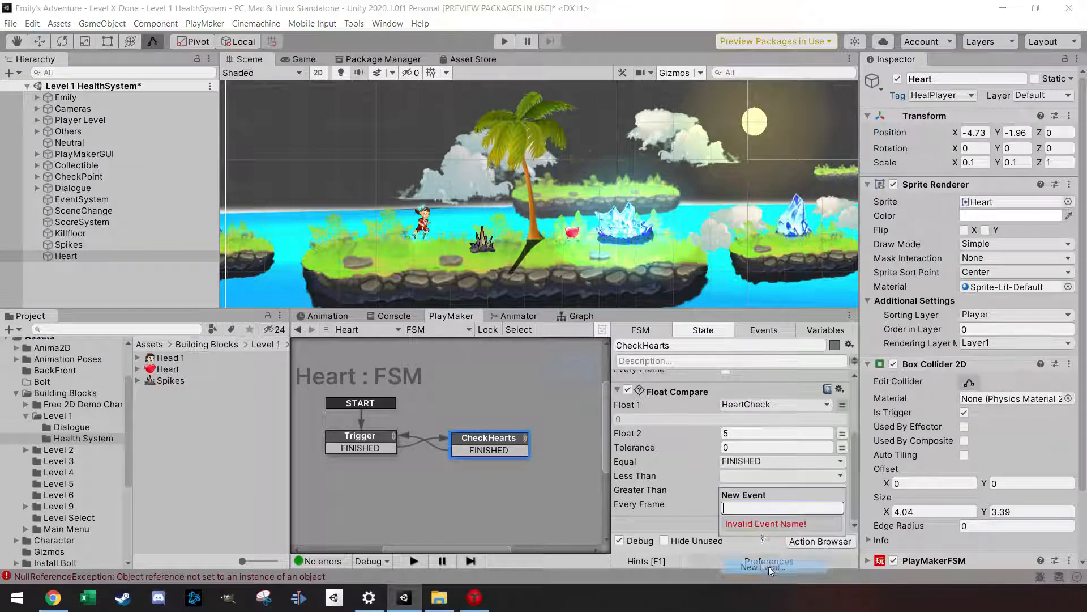
type("d")
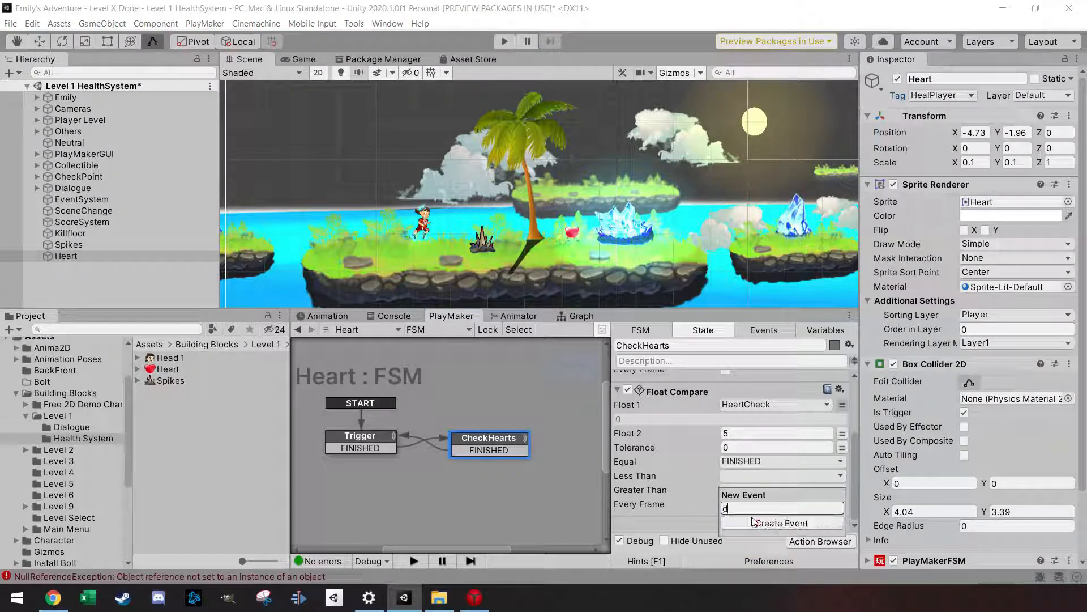
type("estoryheart")
left_click(752, 518)
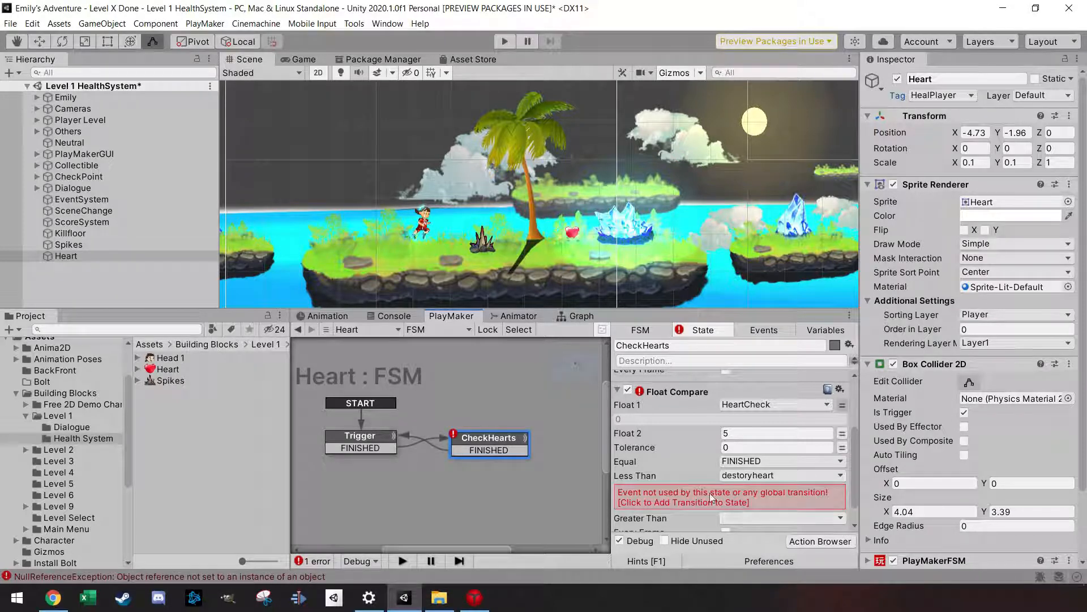
Step: Add a new state below CheckHearts and link the destoryheart transition to it
right_click(485, 505)
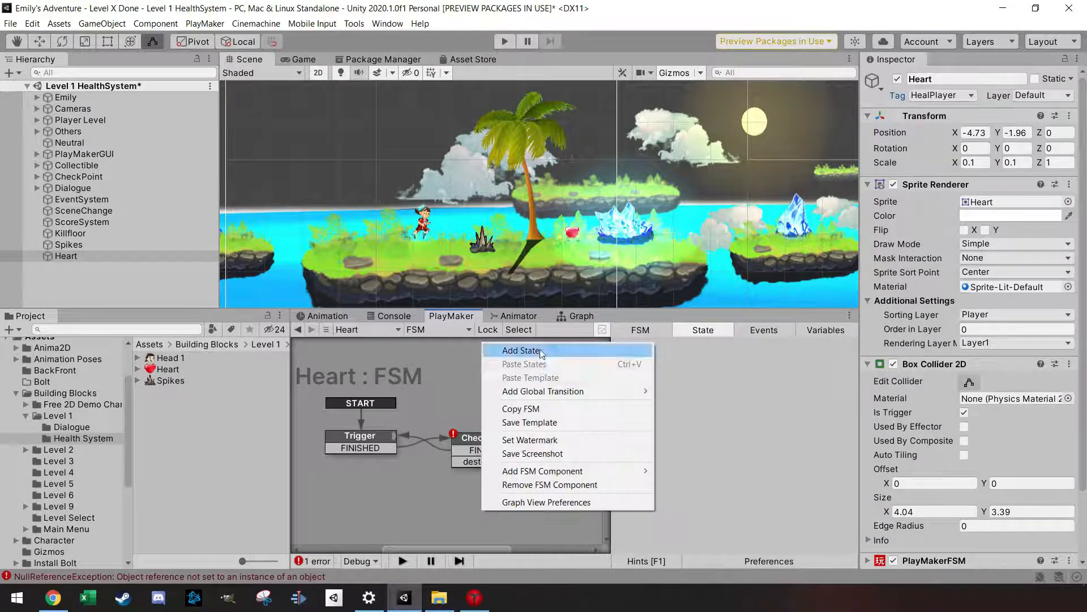
left_click(522, 349)
mouse_move(534, 494)
left_mouse_down()
mouse_move(529, 516)
mouse_move(526, 507)
left_mouse_up()
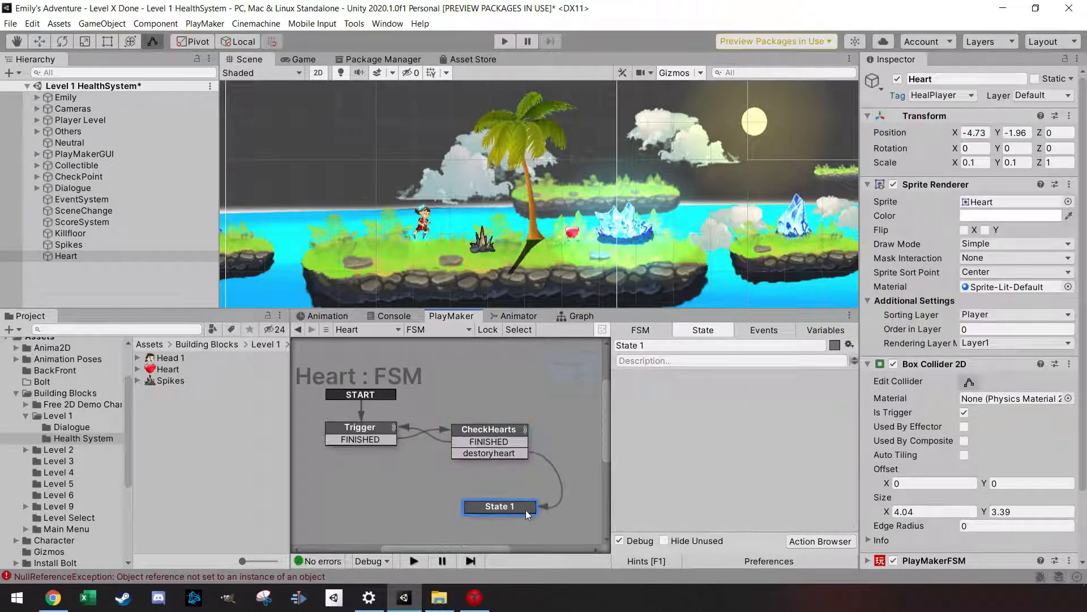
Step: Add a Destroy Self action to the new state reached by destoryheart
left_click(825, 542)
type("dest")
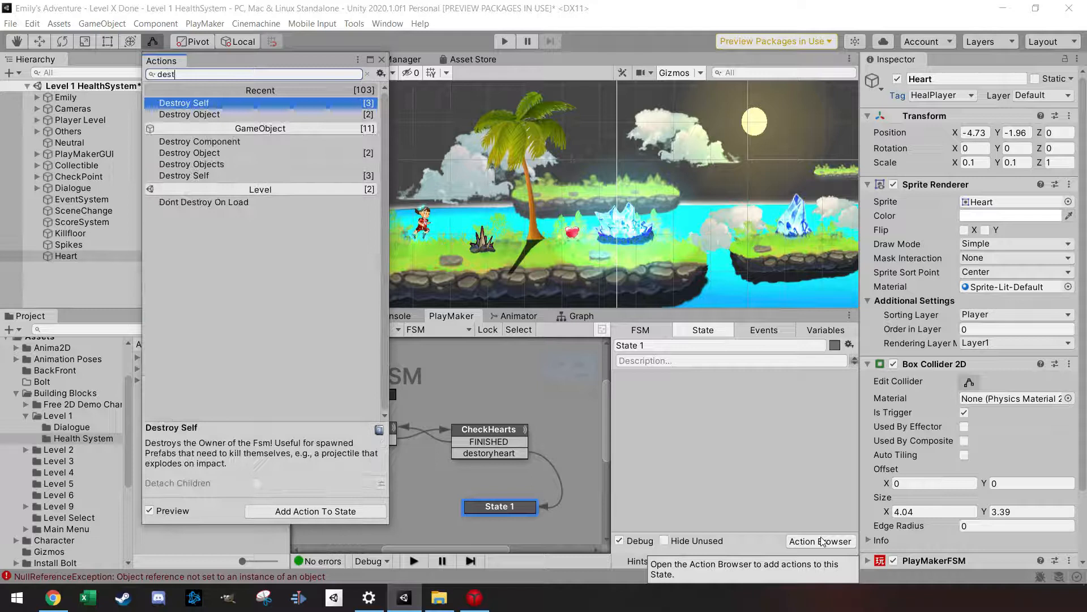
key("Return")
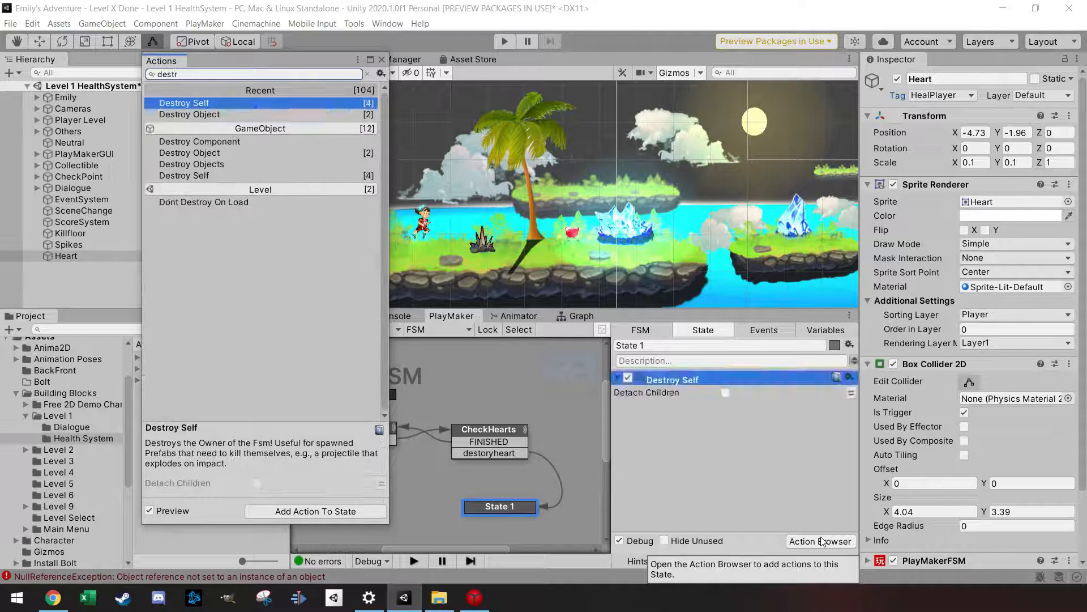
Step: Add a Particle System effect as a child of the Heart object
left_click(382, 59)
left_click_drag(503, 506, 497, 503)
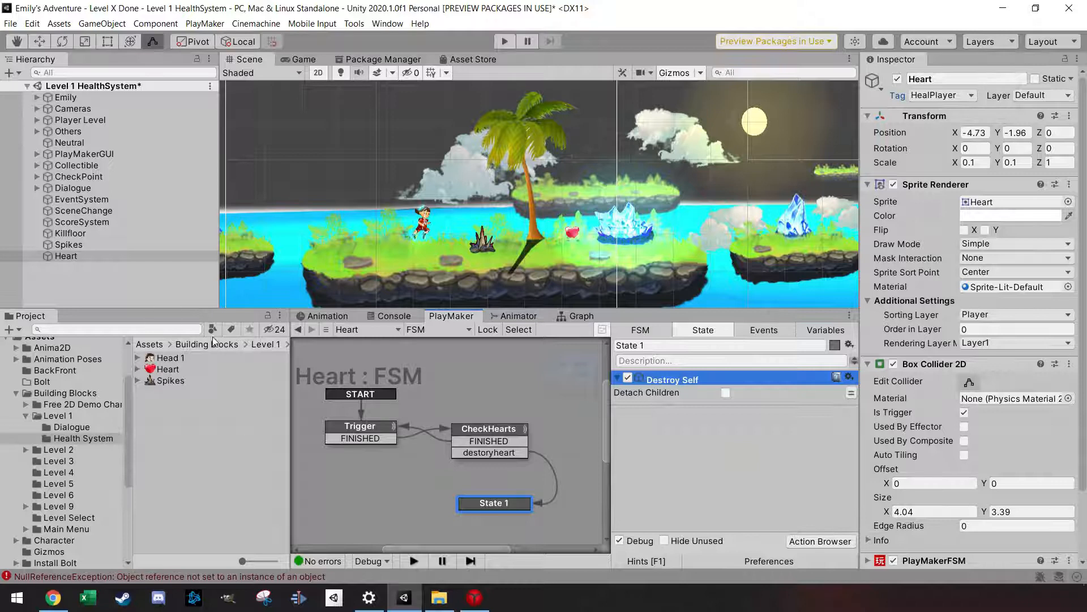
right_click(87, 258)
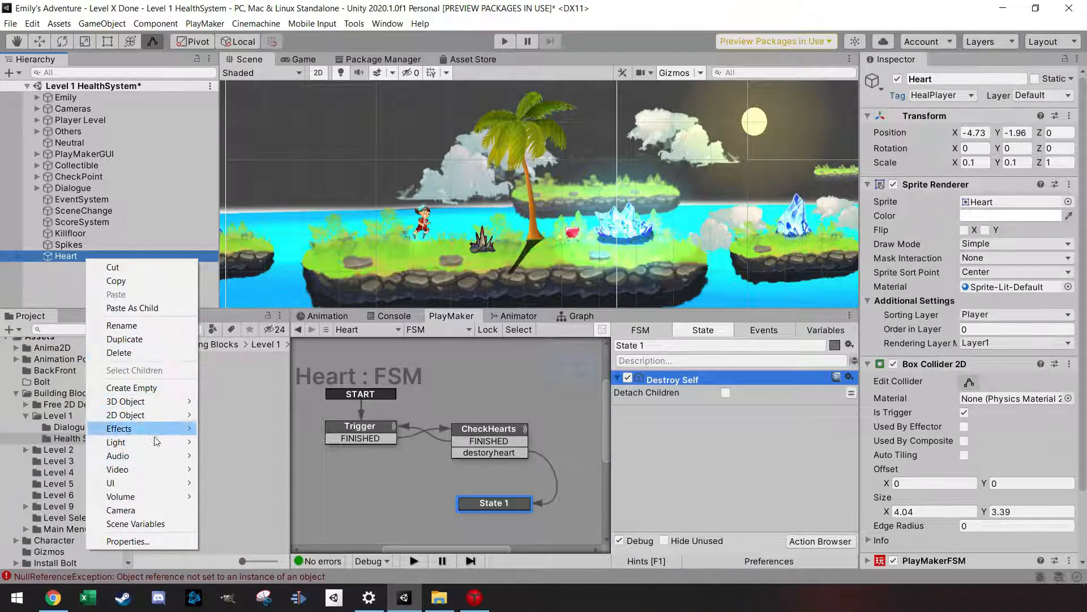
mouse_move(158, 428)
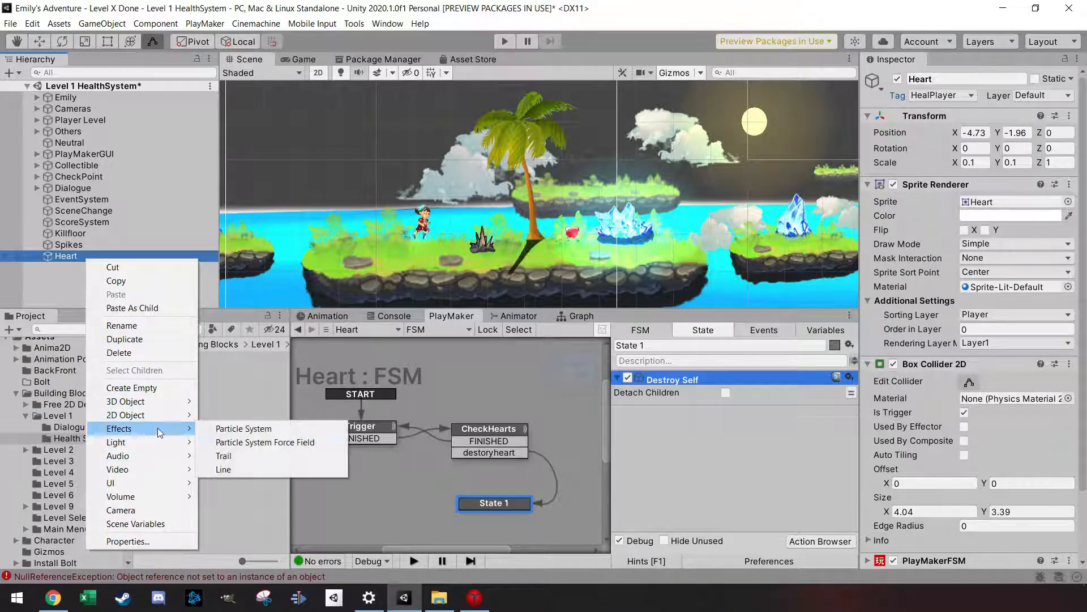
left_click(256, 428)
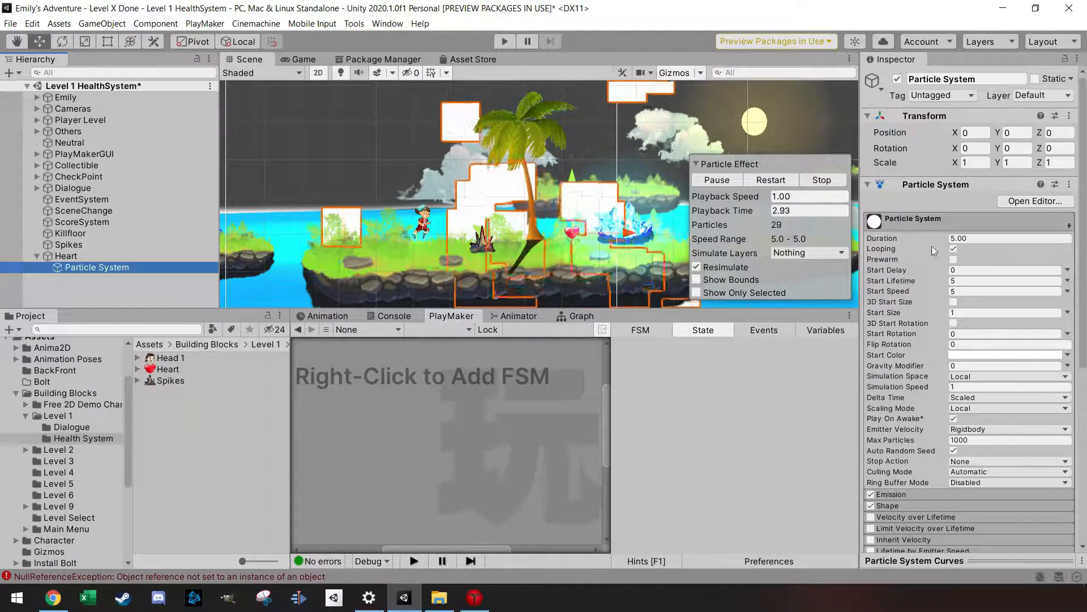
Step: Set the particle system's Duration to 1, turn off Looping, set Start Size to 0.05 and preview the effect
left_click(954, 238)
type("1")
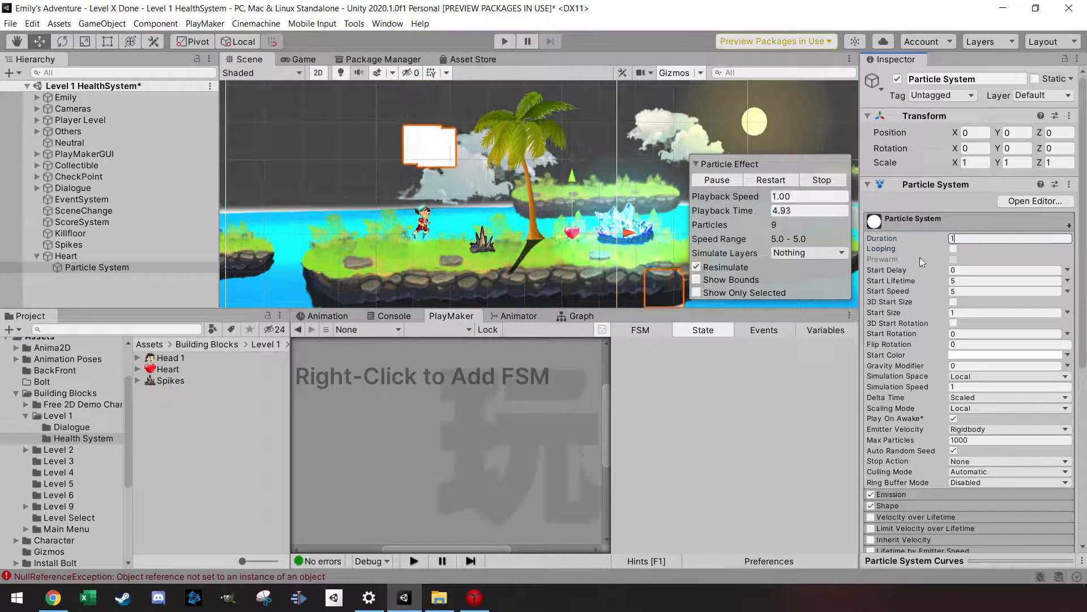
left_click(957, 312)
type("0.")
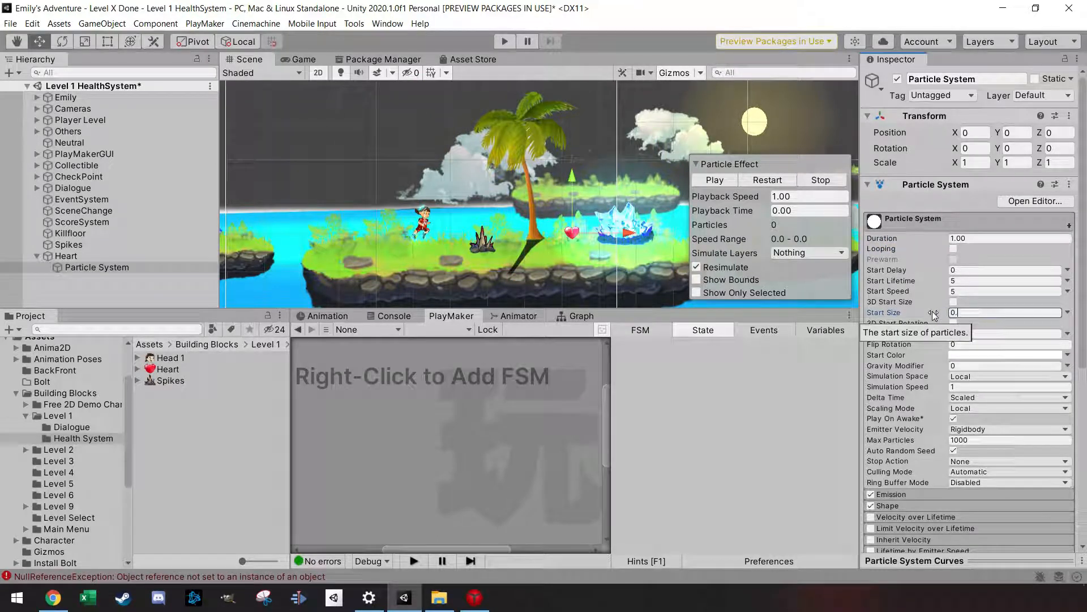
type("05")
left_click(720, 182)
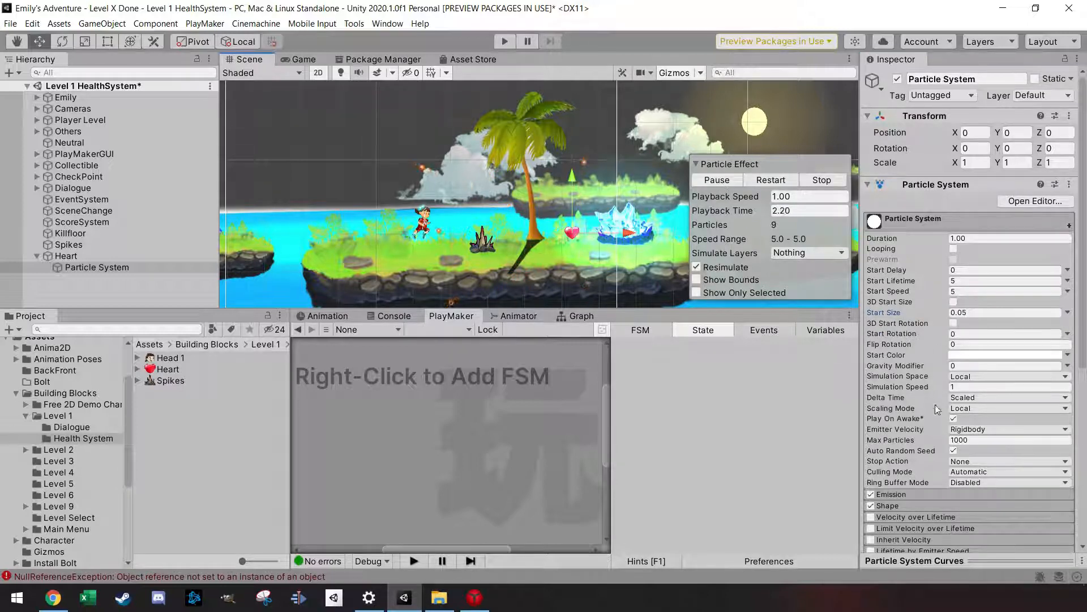
Step: Set the particles' Start Lifetime to 1, Start Speed to 10 and the emission Rate over Time to 50
scroll(935, 417, "down", 4)
left_click(906, 366)
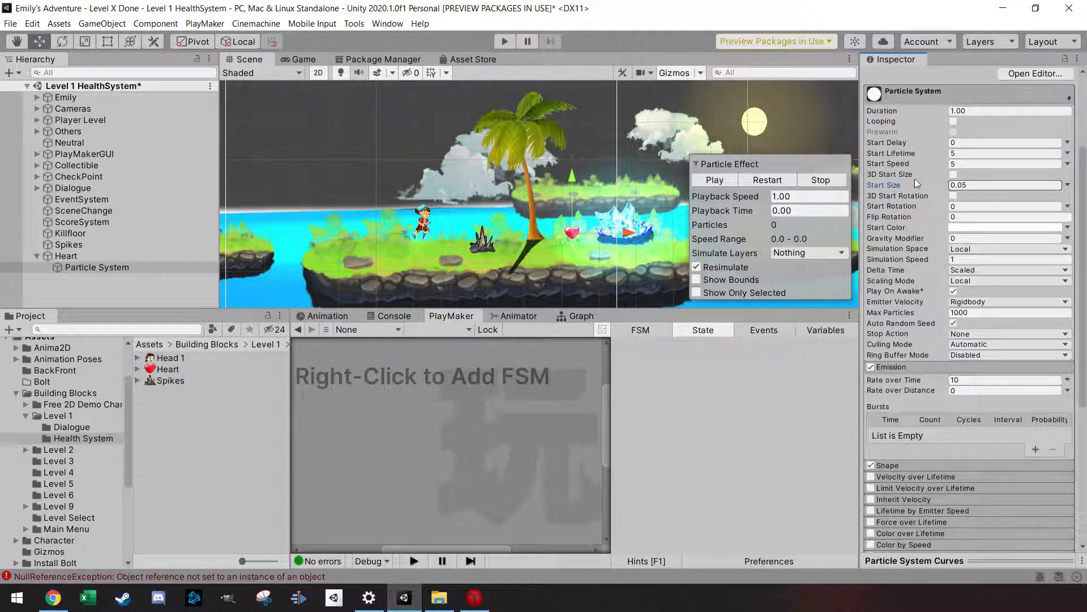
left_click(967, 154)
type("1")
key("Tab")
type("10")
left_click(716, 180)
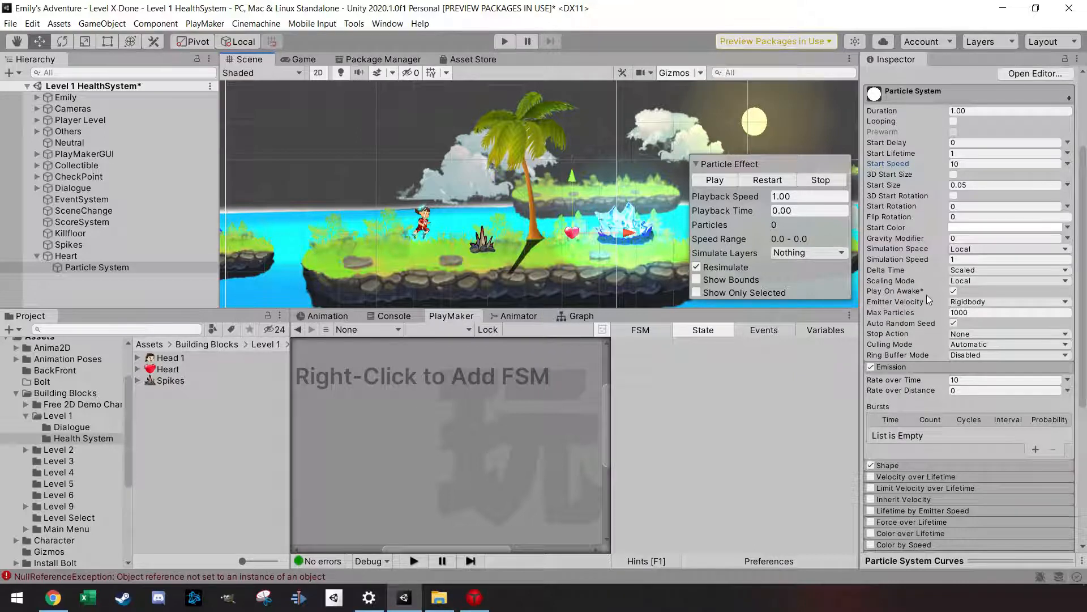
scroll(927, 294, "down", 5)
left_click(905, 139)
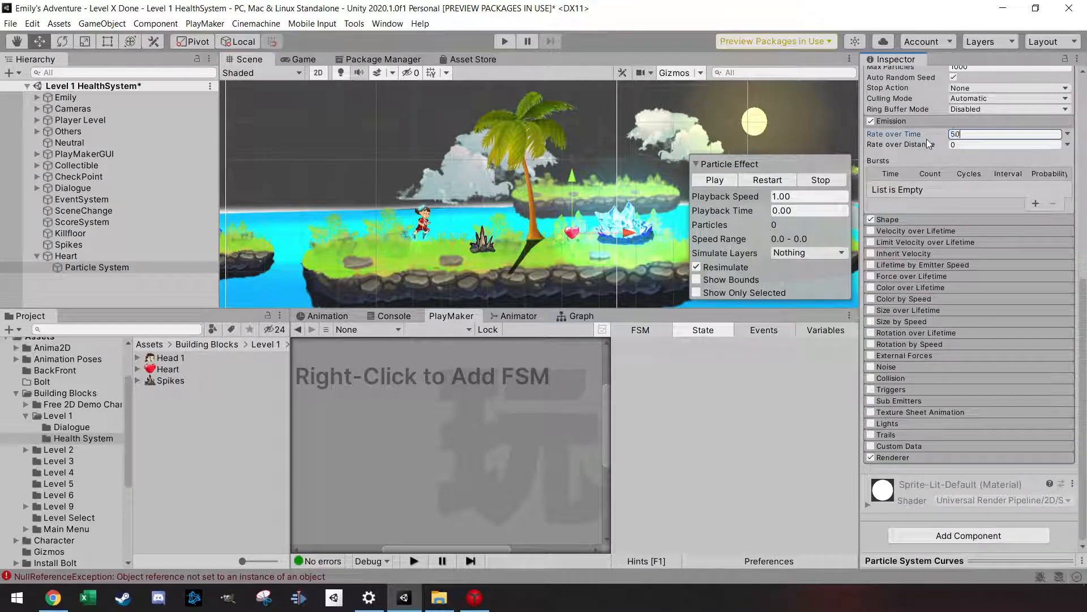
Step: Enable Color over Lifetime and make the start colour of its gradient red
left_click(871, 288)
left_click(895, 290)
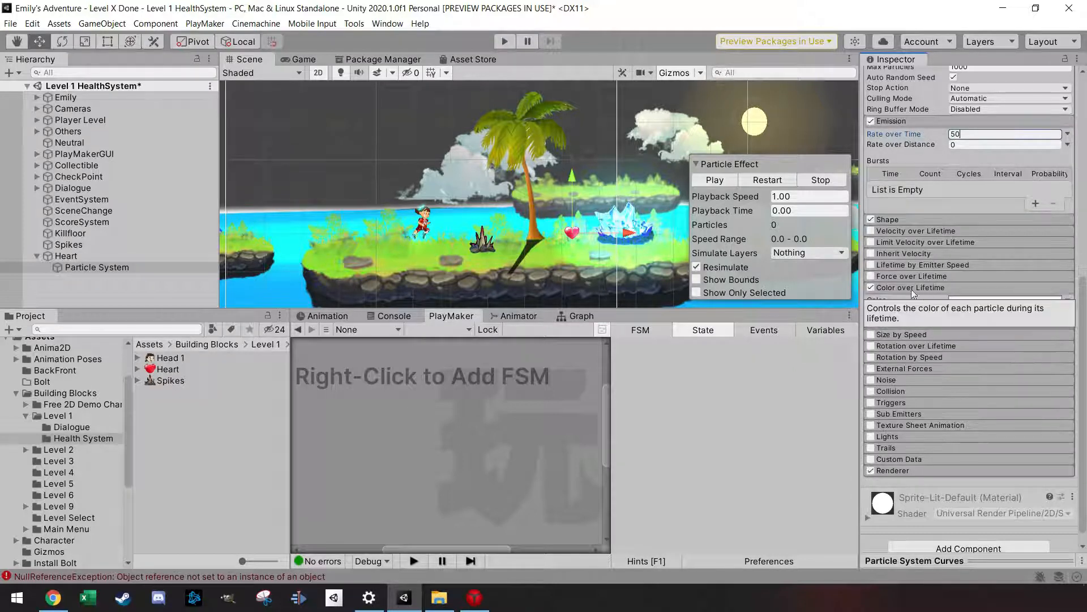
left_click(1037, 301)
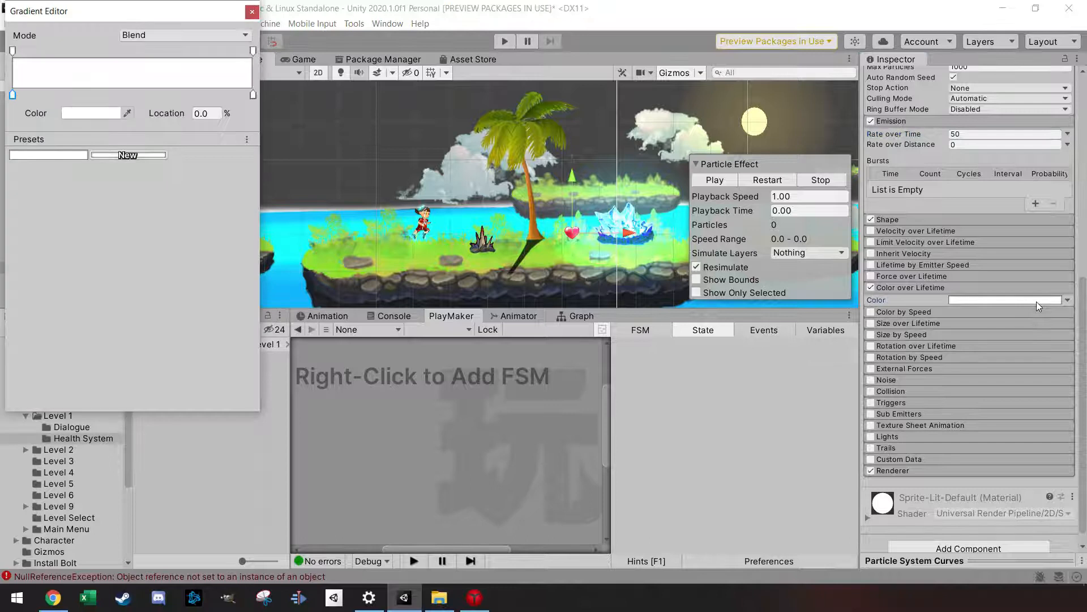
left_click(68, 113)
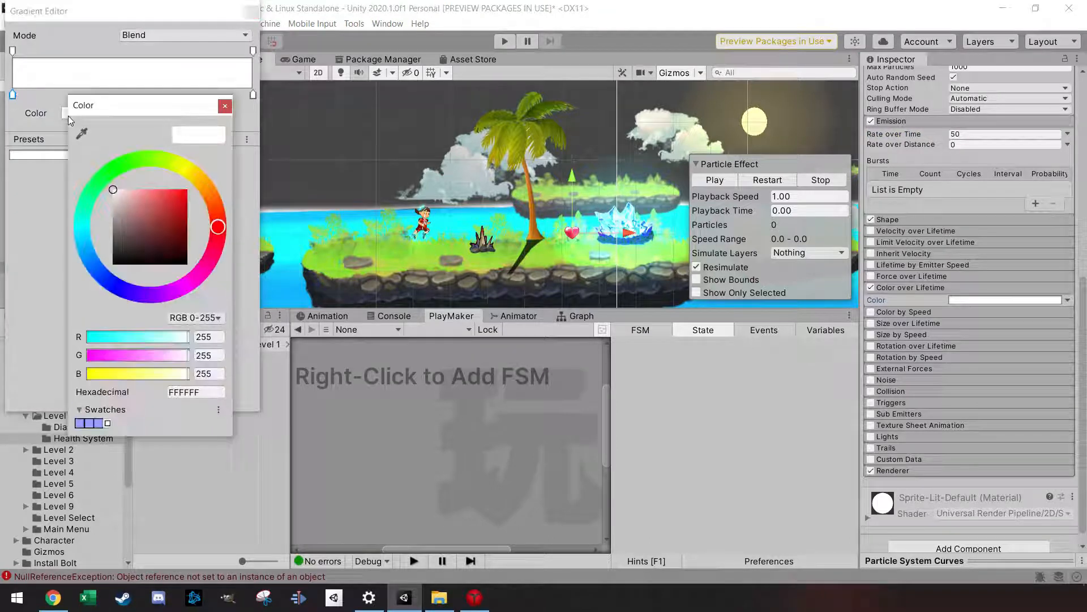
left_click(185, 193)
left_click(225, 106)
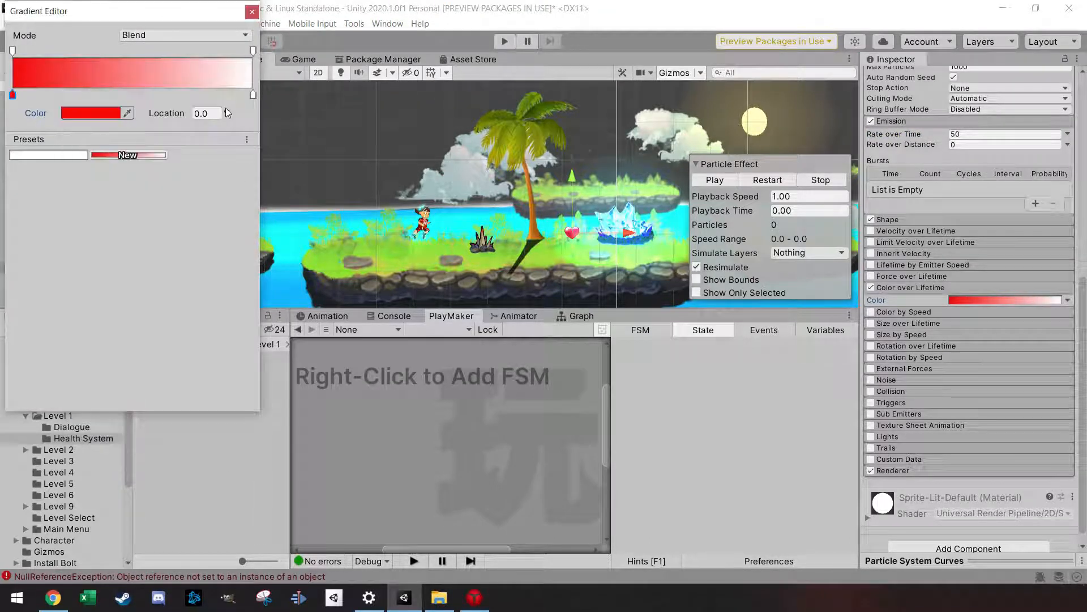
Step: Set the alpha at the end of the lifetime gradient to about 114 and preview the particles
left_click(253, 51)
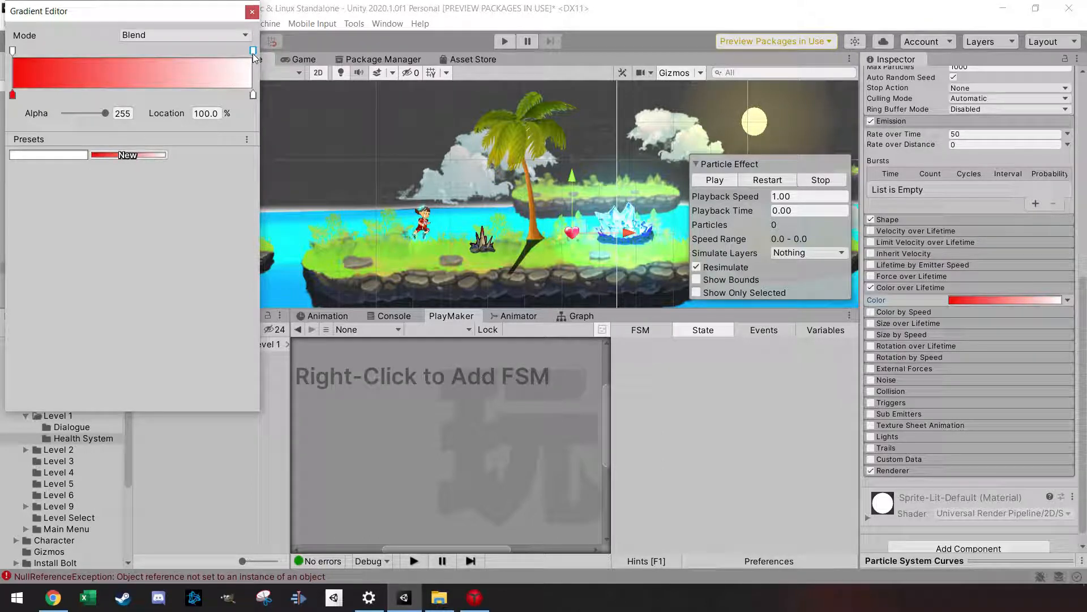
left_click_drag(105, 114, 83, 114)
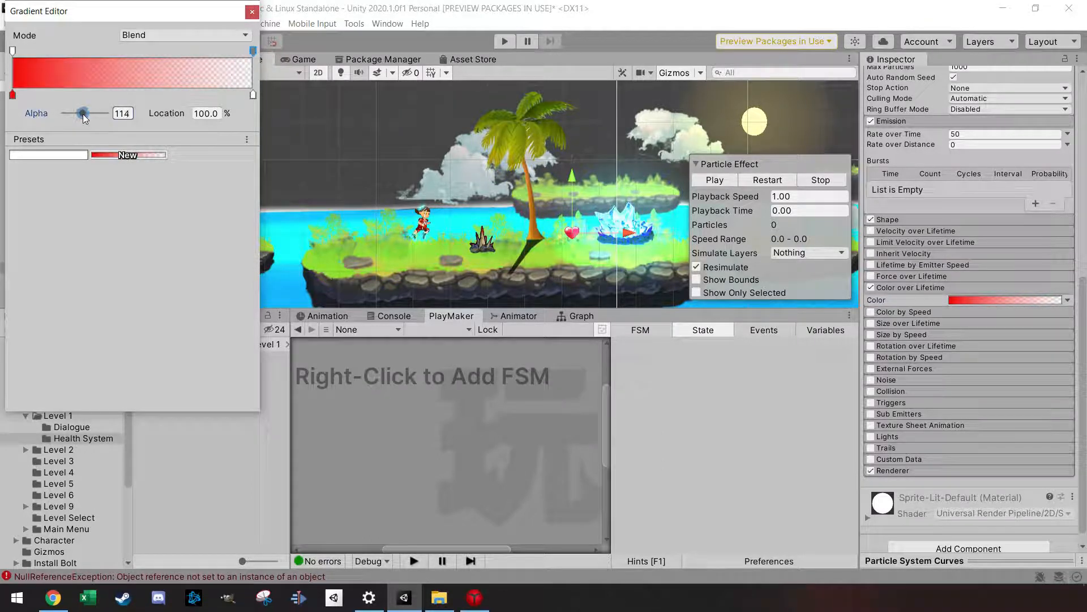
left_click(252, 12)
left_click(715, 180)
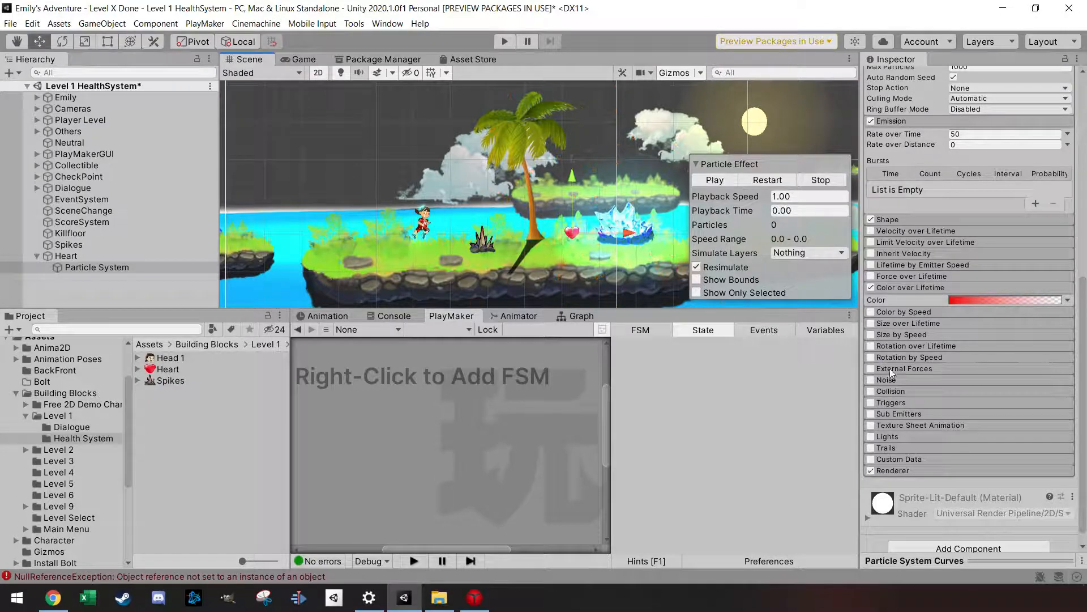
Step: Enable the particle system's Collision module, set its type to World and preview the effect
left_click(873, 391)
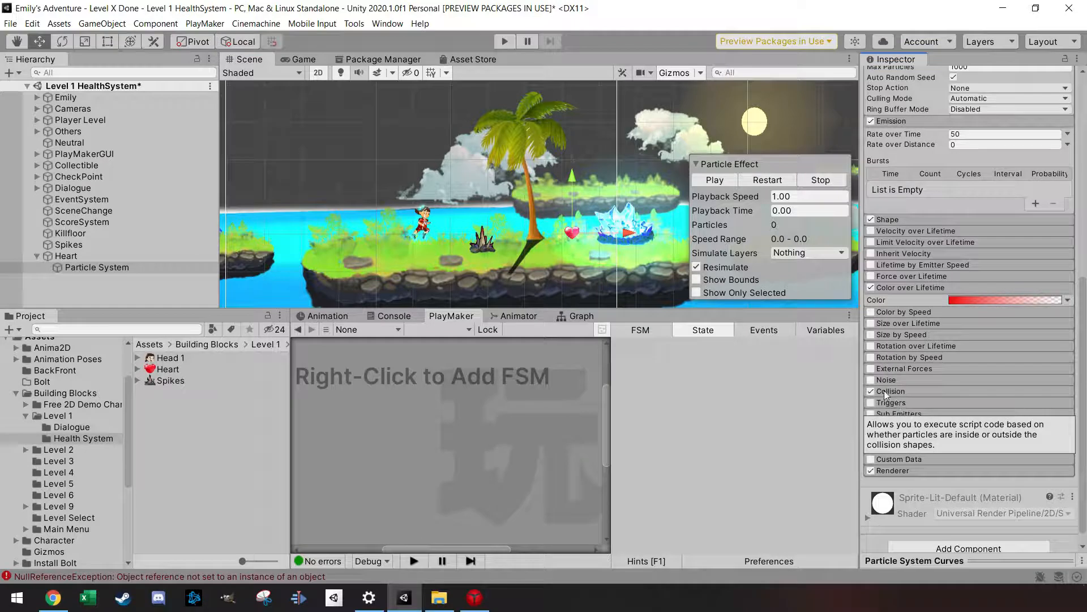
left_click(952, 394)
scroll(1002, 413, "down", 3)
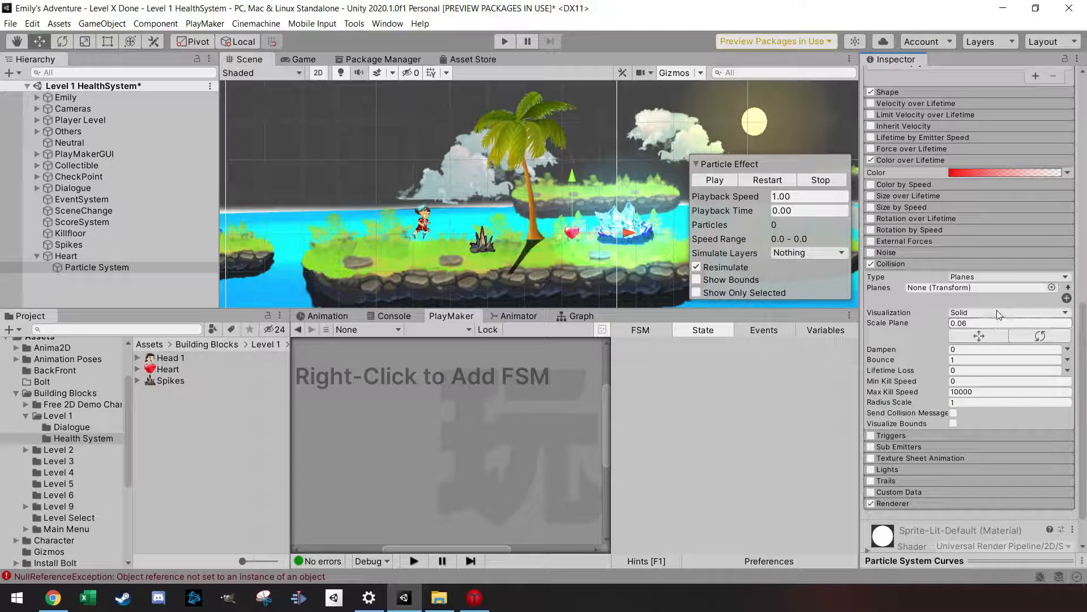
left_click(997, 277)
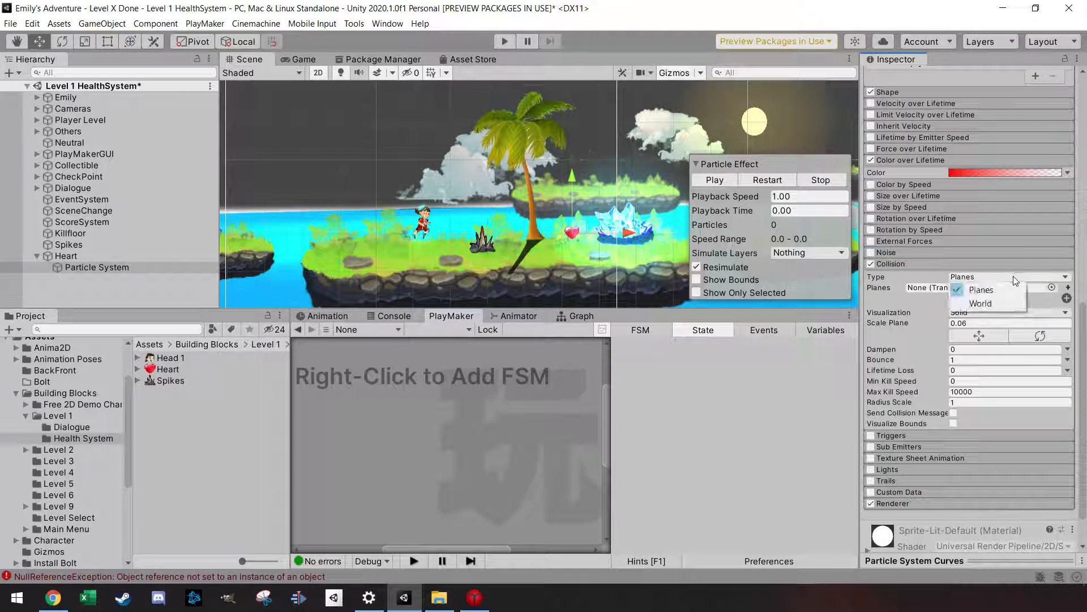
left_click(996, 304)
left_click(973, 374)
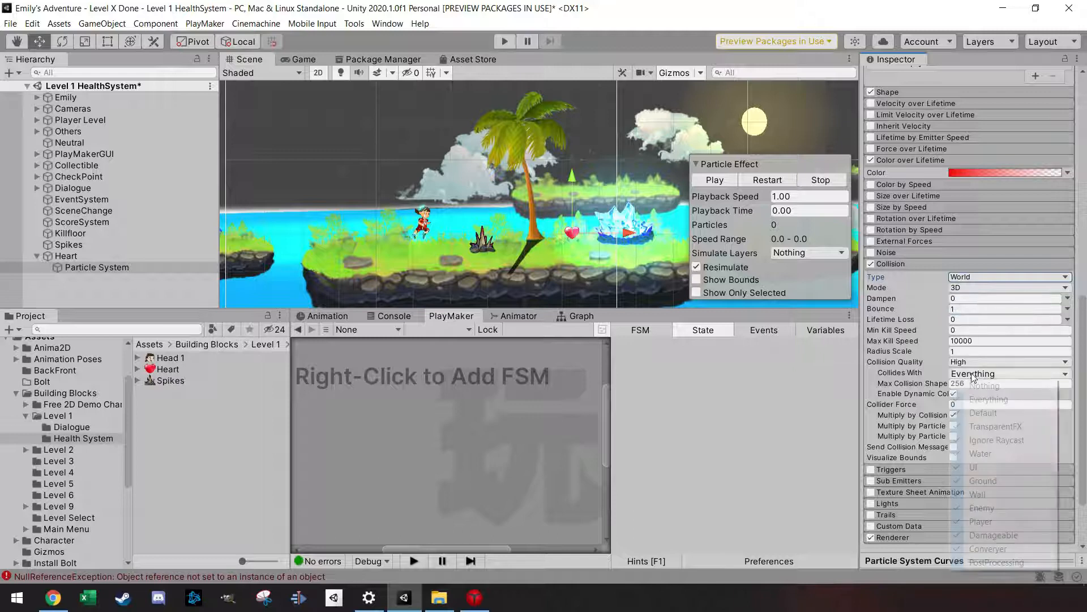
left_click(973, 376)
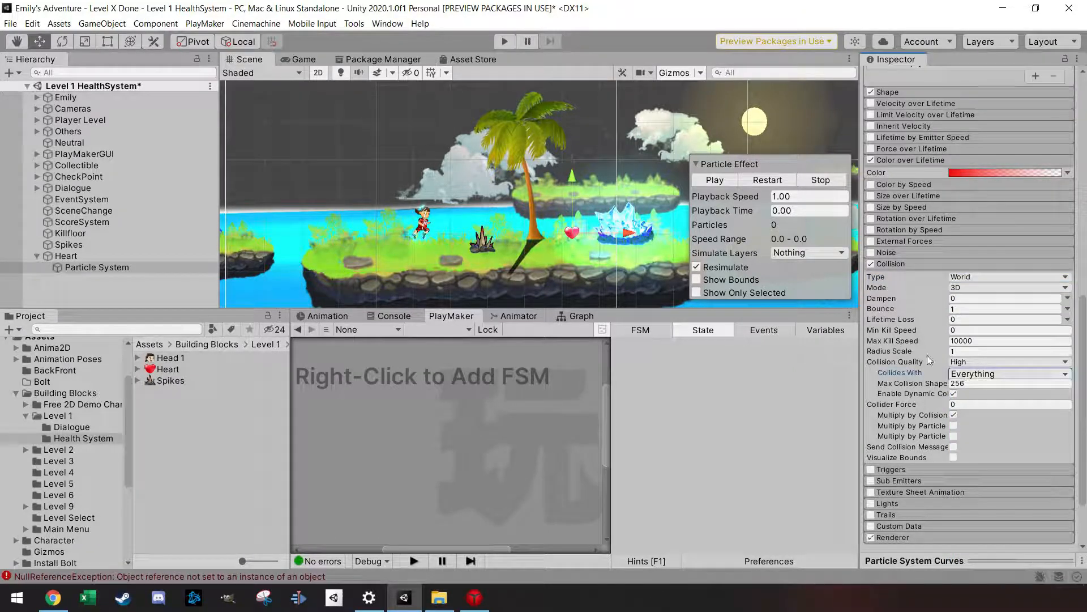
left_click(716, 180)
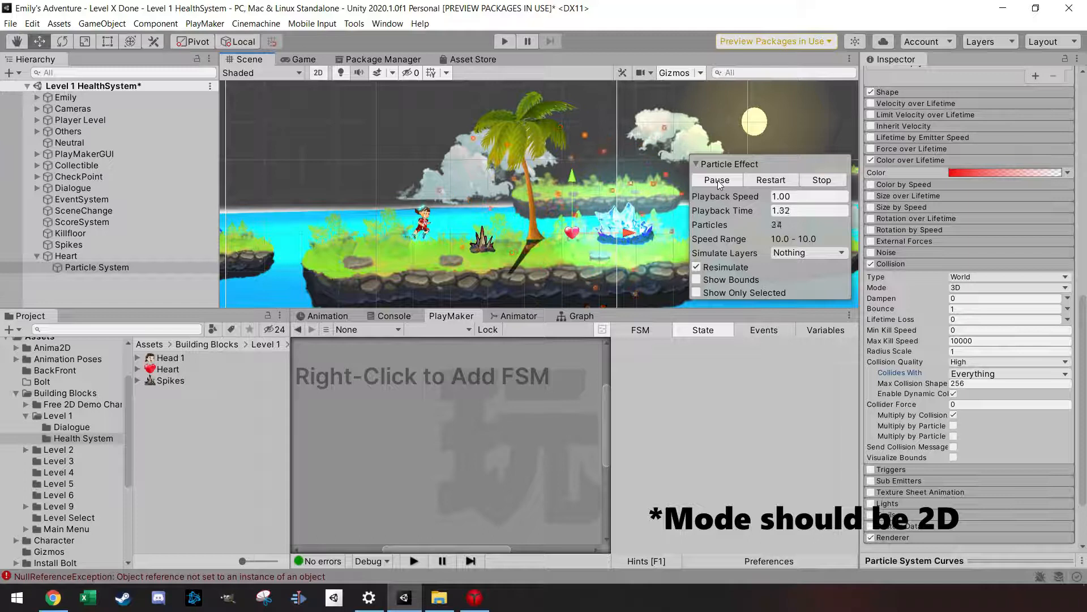
left_click(718, 181)
Step: Set the particle renderer's Sorting Layer ID to Player and preview the effect
scroll(920, 350, "down", 3)
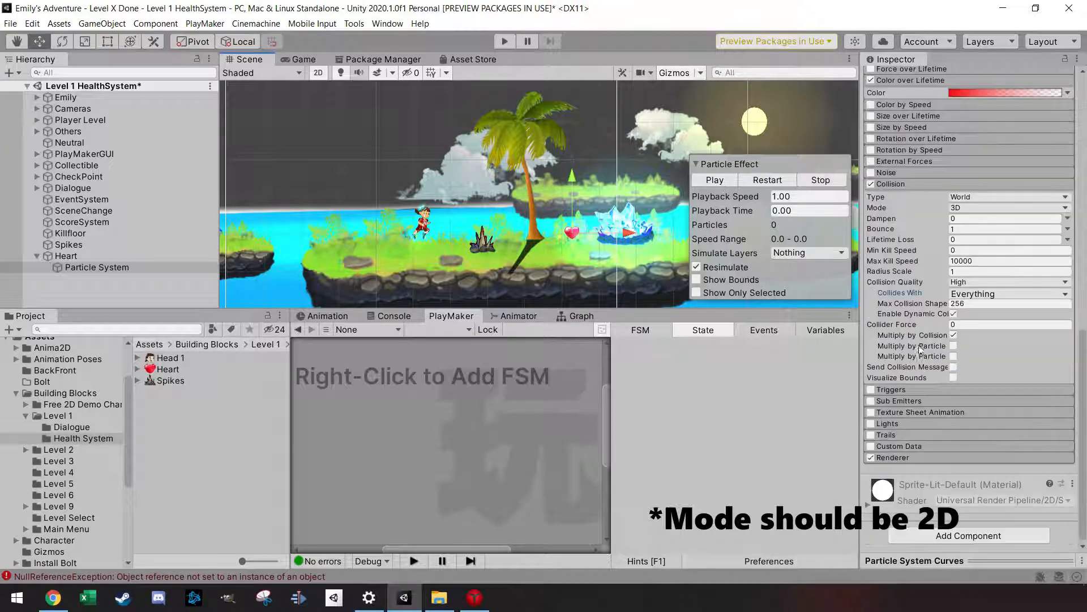
left_click(901, 457)
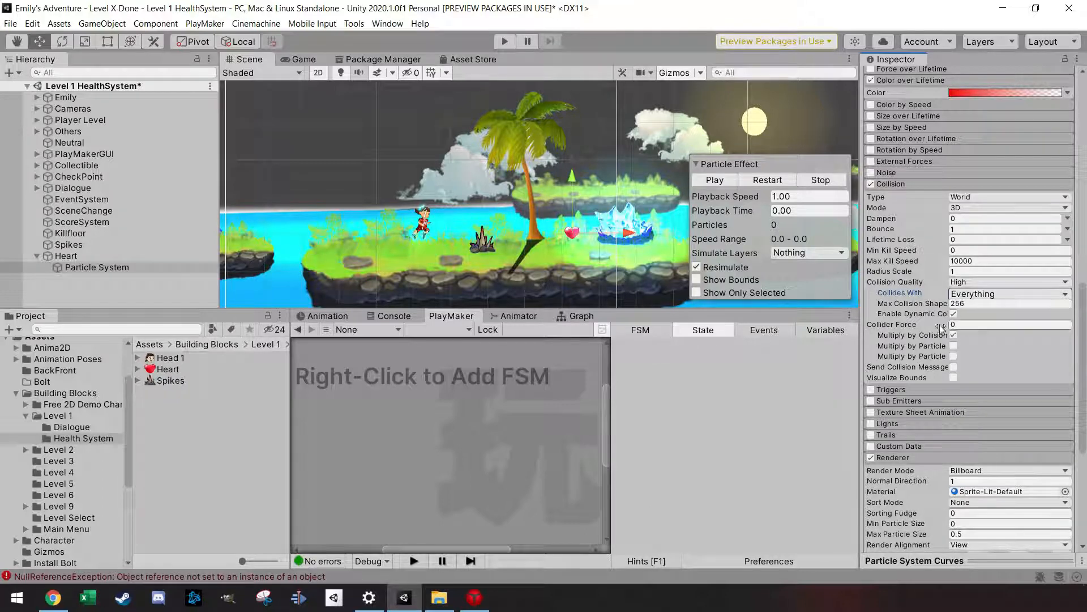
scroll(922, 339, "down", 5)
scroll(955, 418, "down", 5)
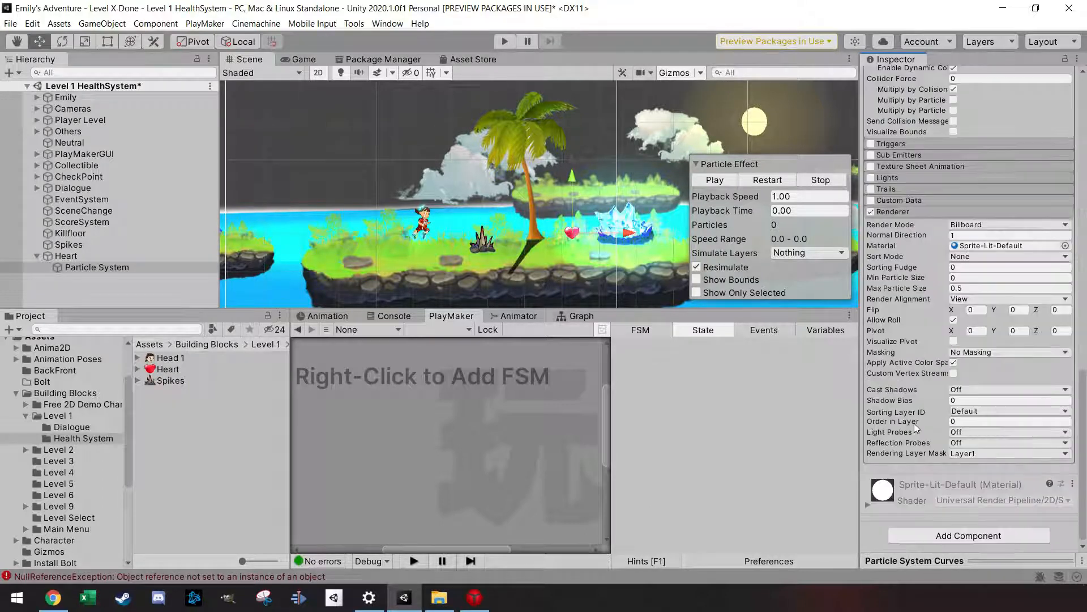
left_click(974, 418)
left_click(1004, 479)
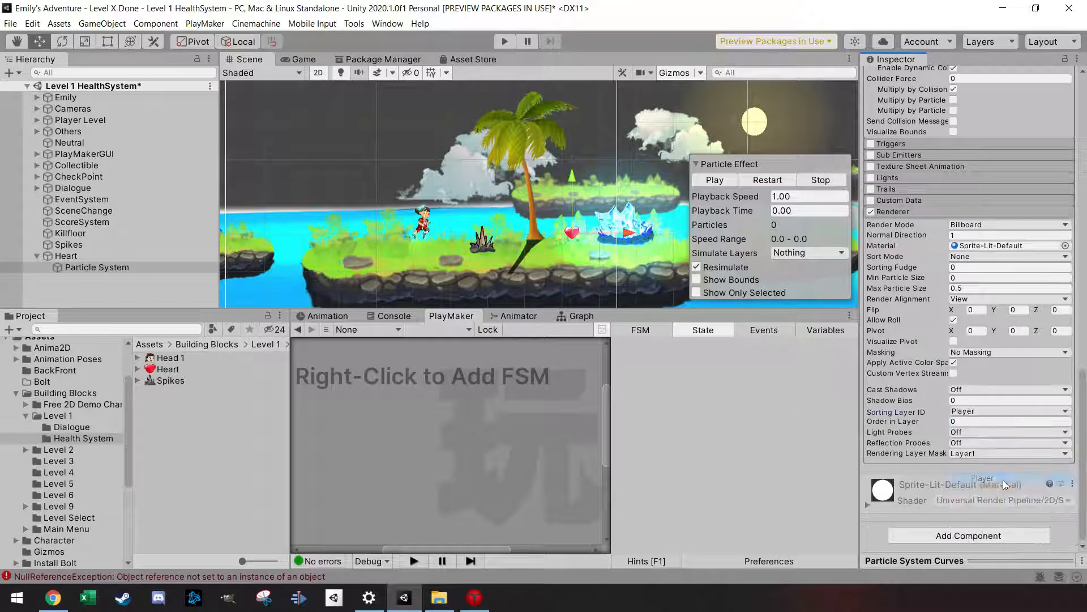
left_click(724, 181)
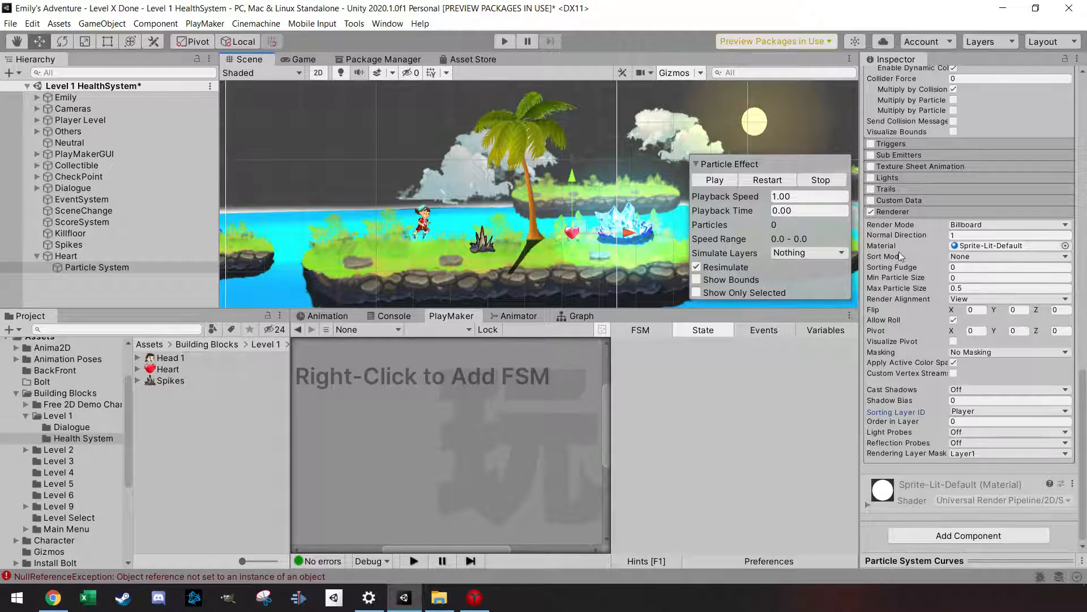
Step: Save Particle System as a prefab in the Health System folder and delete its instance under Heart
scroll(901, 256, "up", 10)
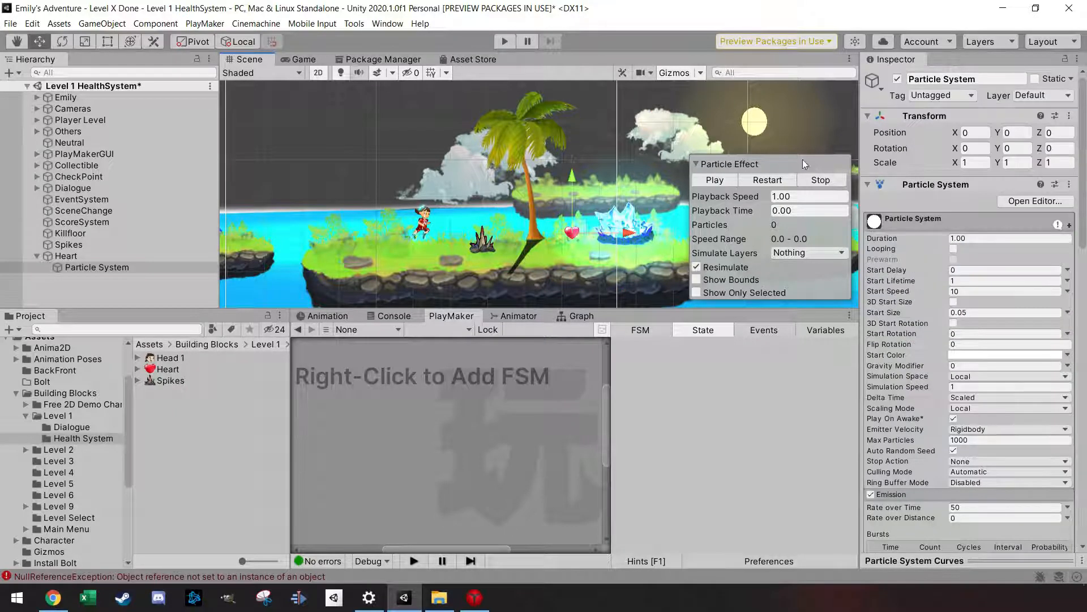
left_click_drag(136, 267, 208, 413)
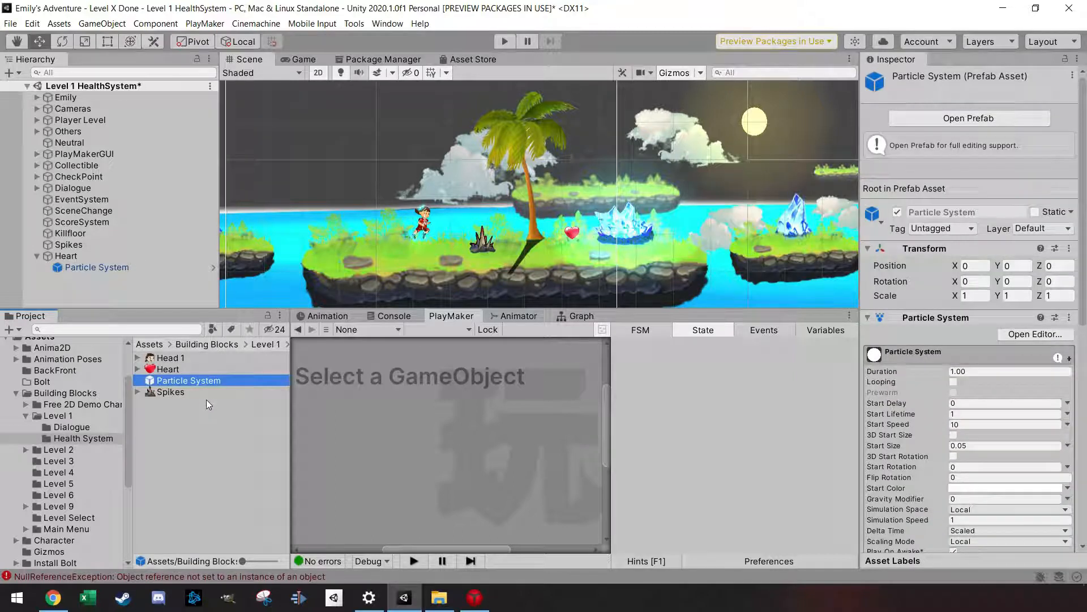
left_click(868, 317)
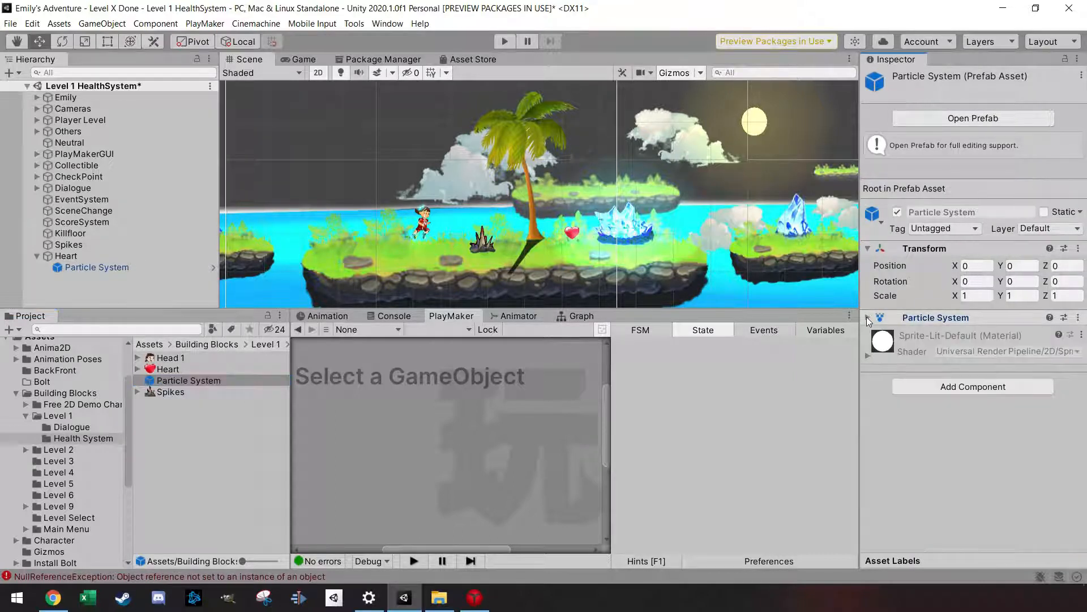
left_click(867, 316)
left_click(868, 316)
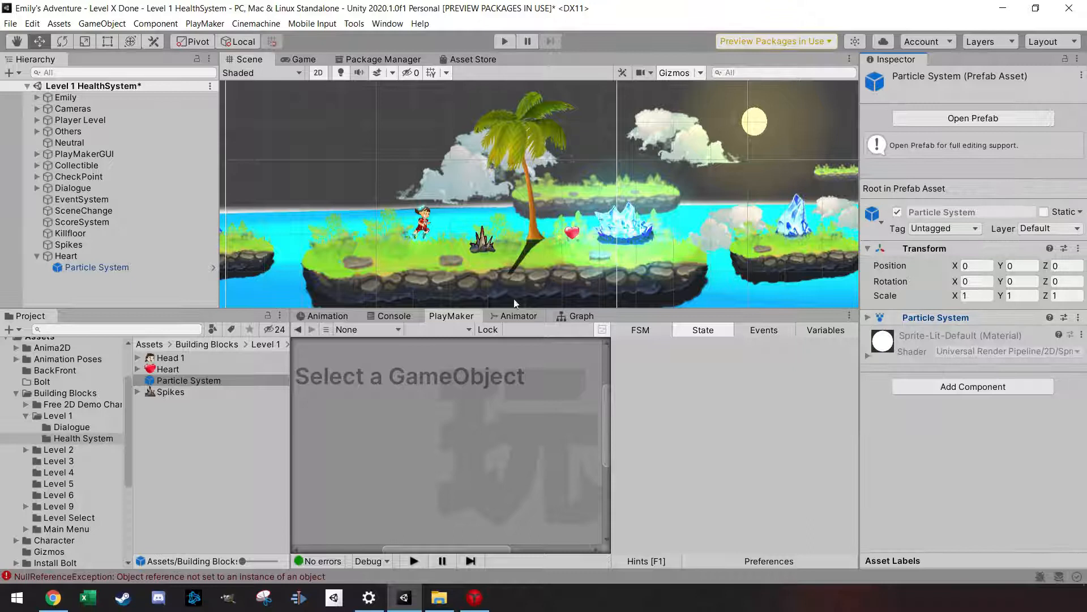
left_click(111, 266)
key("Delete")
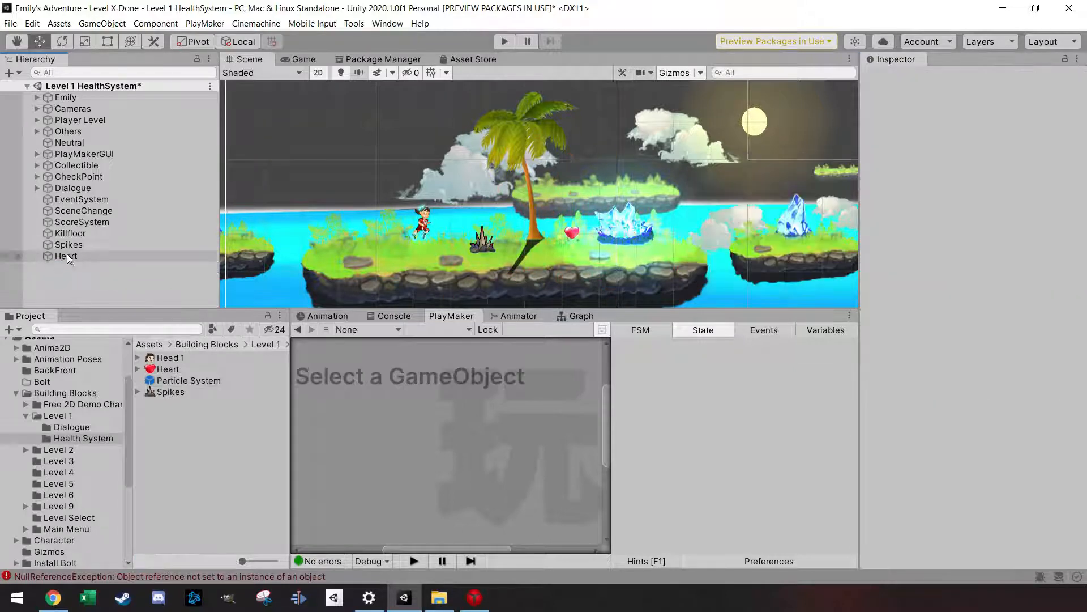
Step: Add a Create Object action to the Heart FSM state reached by destoryheart
left_click(74, 256)
left_click(492, 506)
left_click(820, 541)
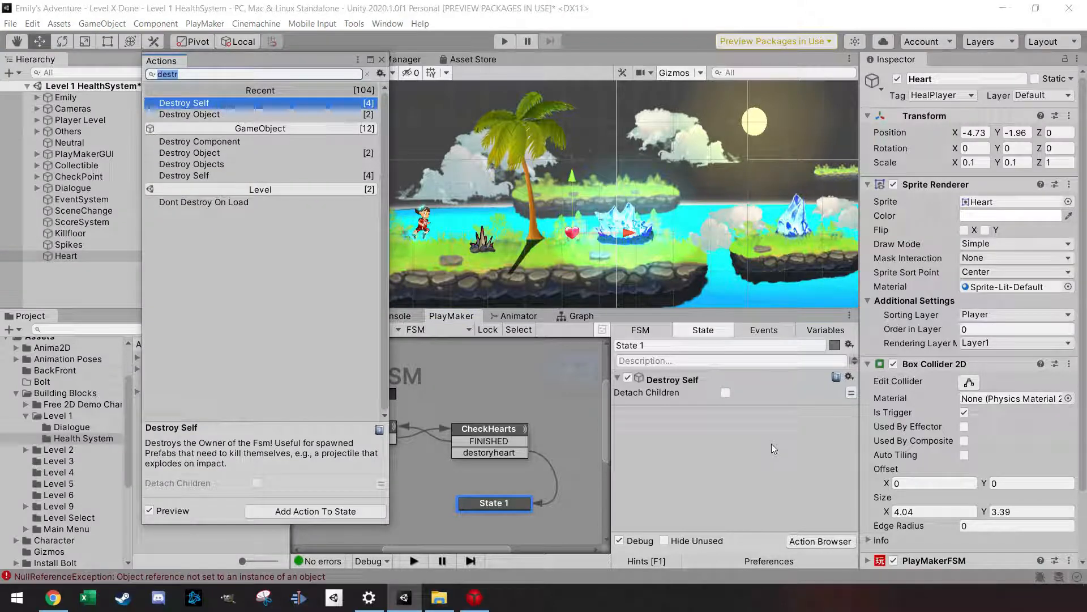
type("create")
key("Return")
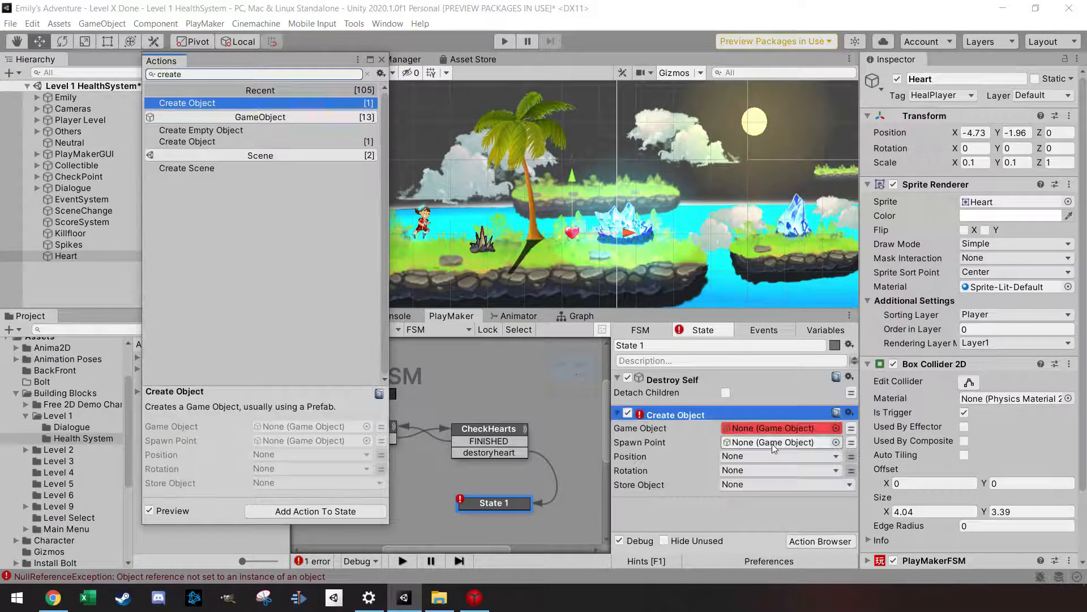
Step: Move Create Object above Destroy Self and set its Game Object to the Particle System prefab and its Spawn Point to Heart
left_click(381, 59)
left_click_drag(680, 414, 682, 376)
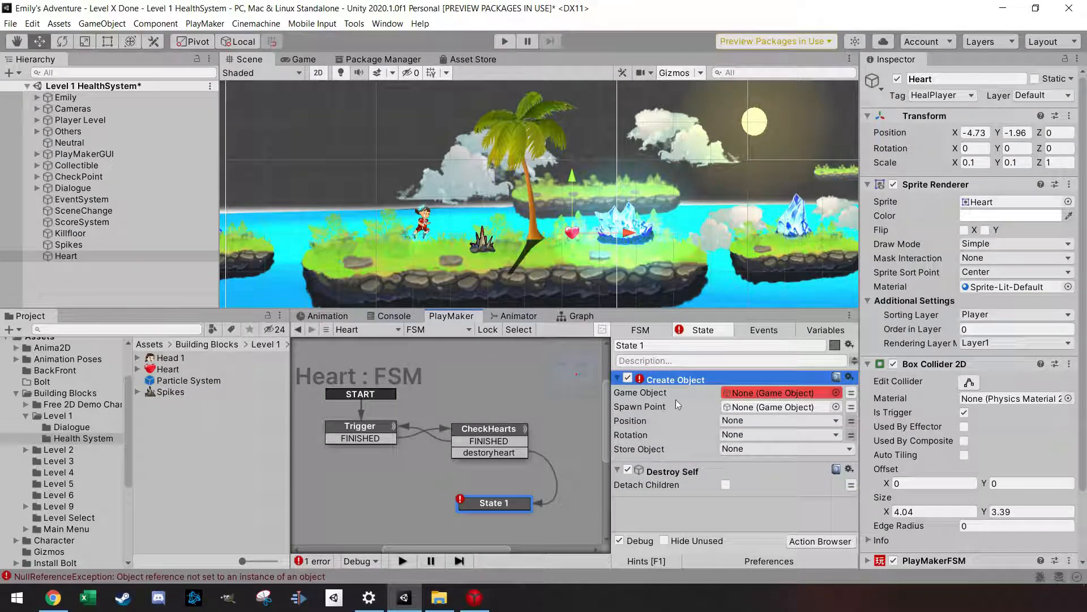
left_click_drag(209, 379, 781, 393)
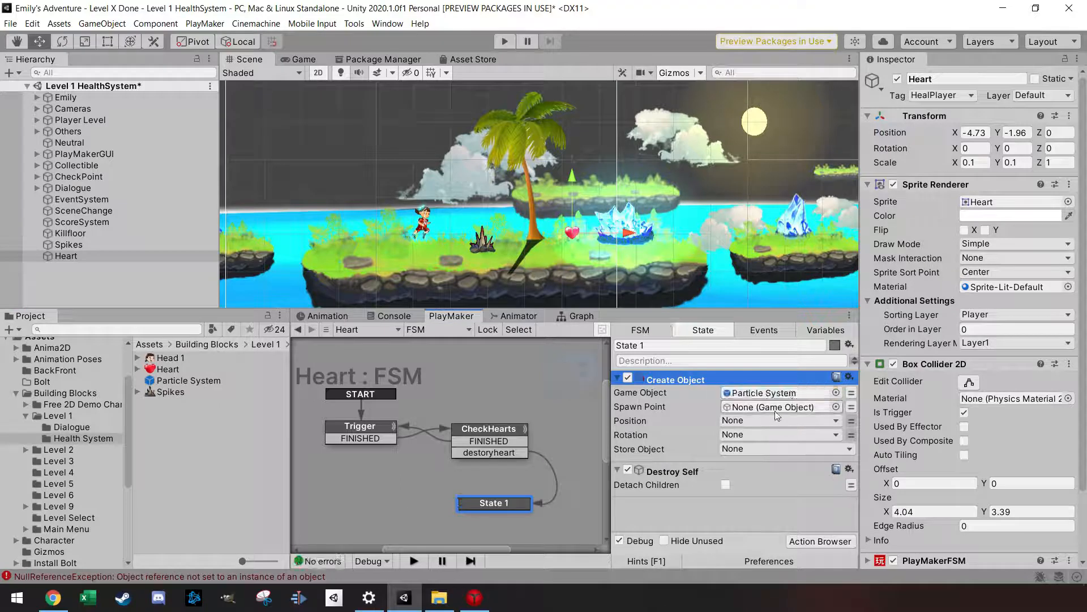
left_click_drag(61, 258, 747, 408)
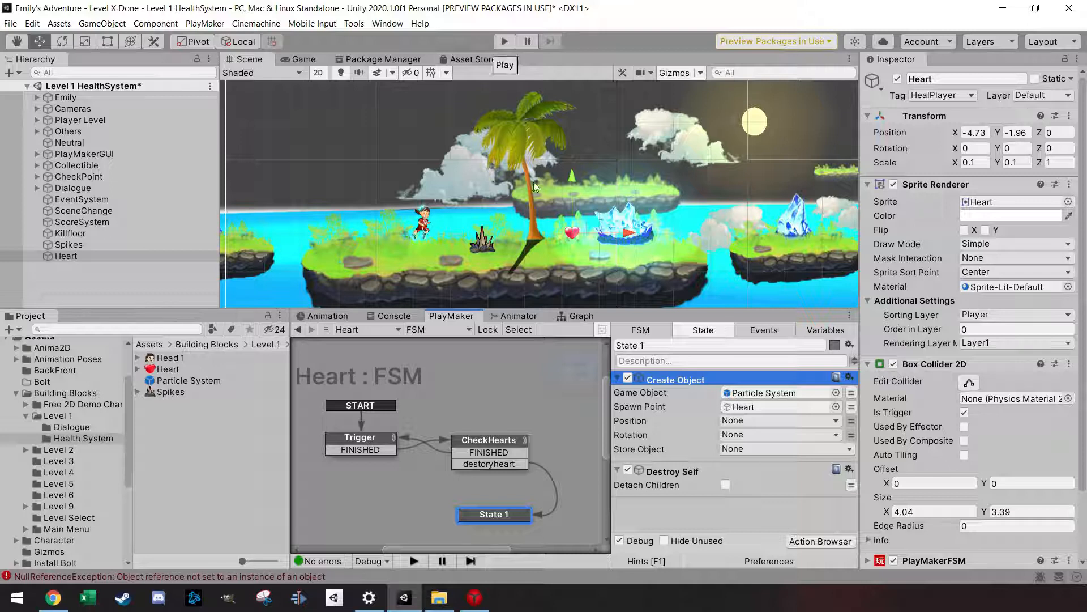
Step: Review the actions in the Trigger, CheckHearts and State 1 states of the Heart FSM
left_click(505, 443)
scroll(683, 467, "down", 3)
scroll(664, 450, "up", 3)
left_click(377, 443)
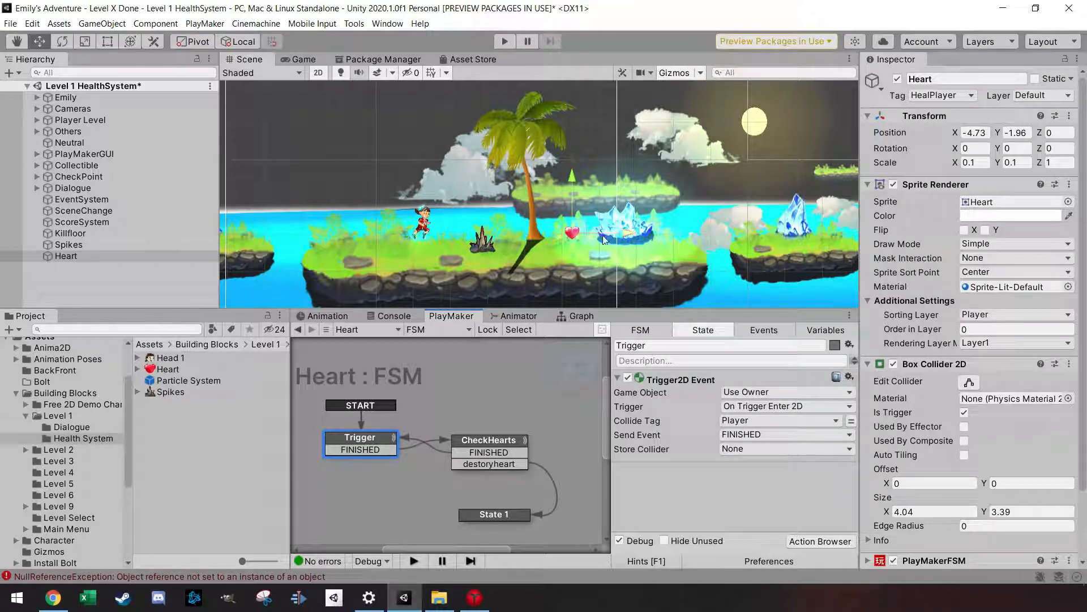
left_click(481, 444)
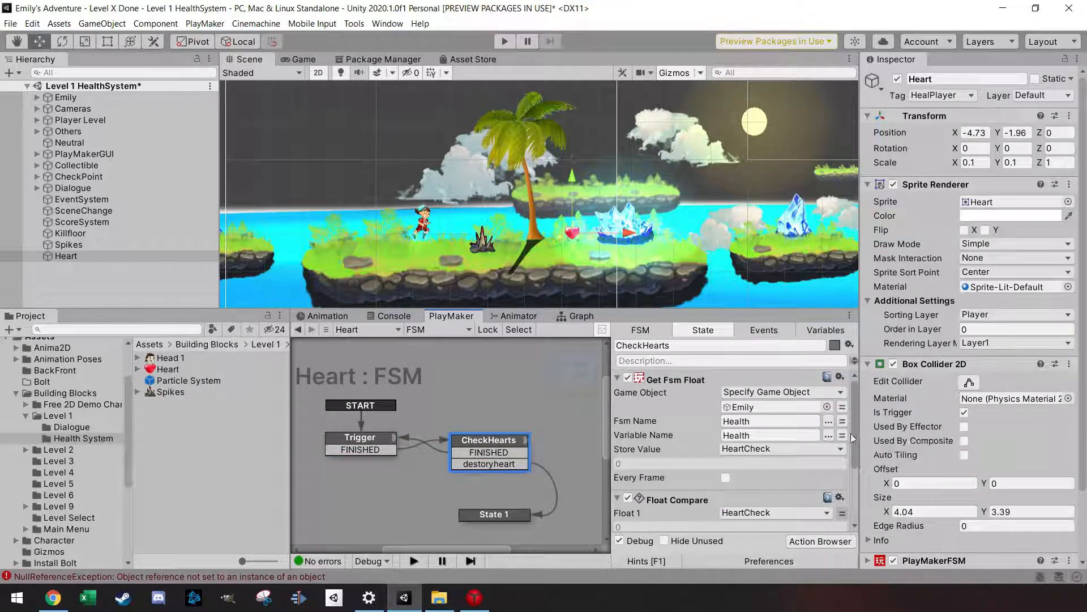
scroll(855, 420, "down", 1)
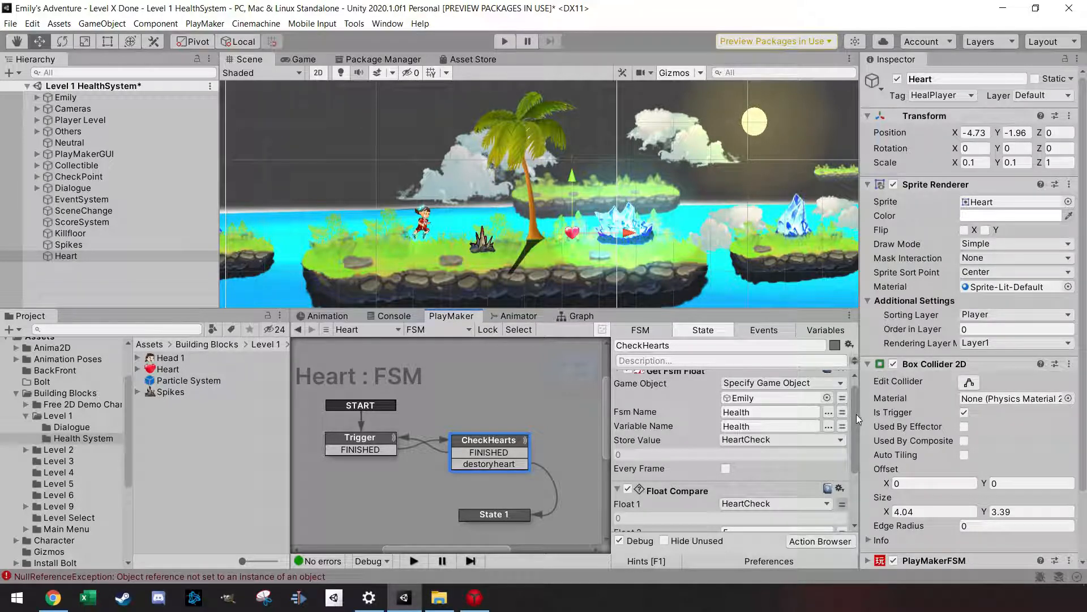
left_click_drag(855, 413, 865, 465)
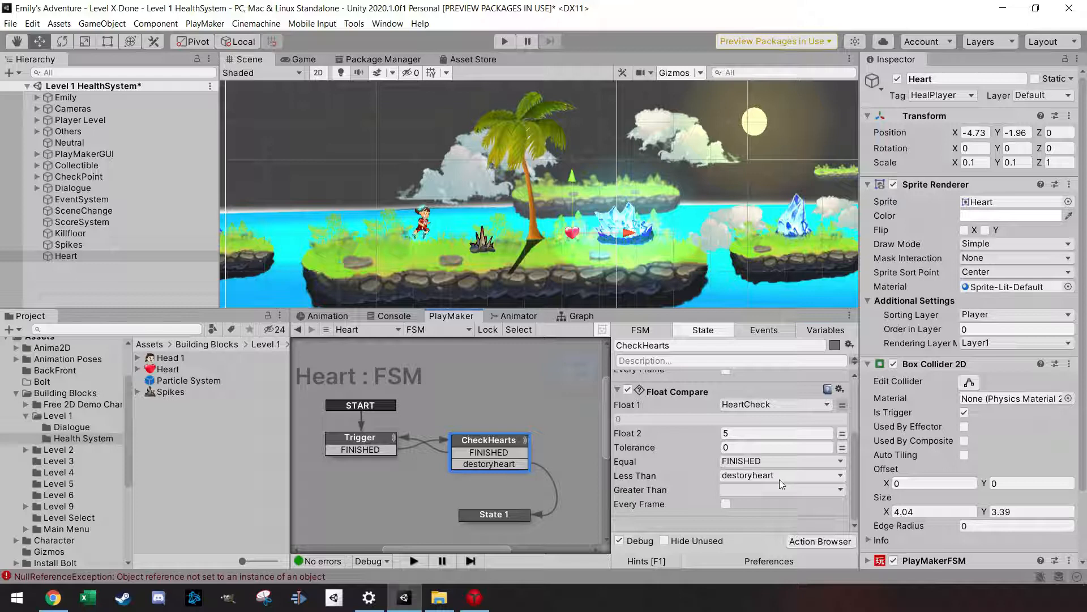
left_click(489, 515)
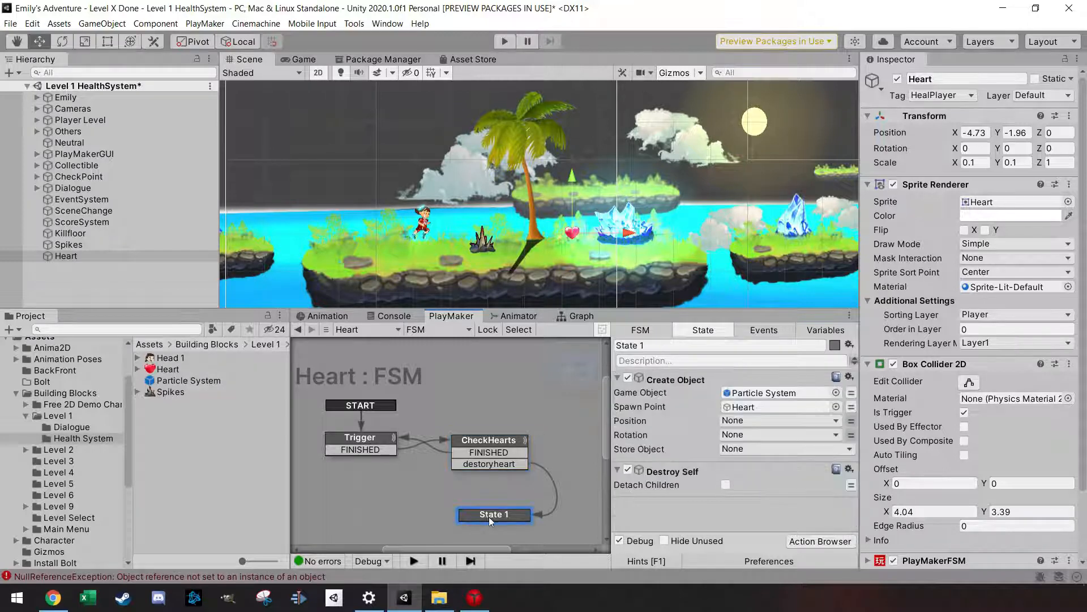
Step: Run the game with Maximize On Play enabled
left_click(505, 42)
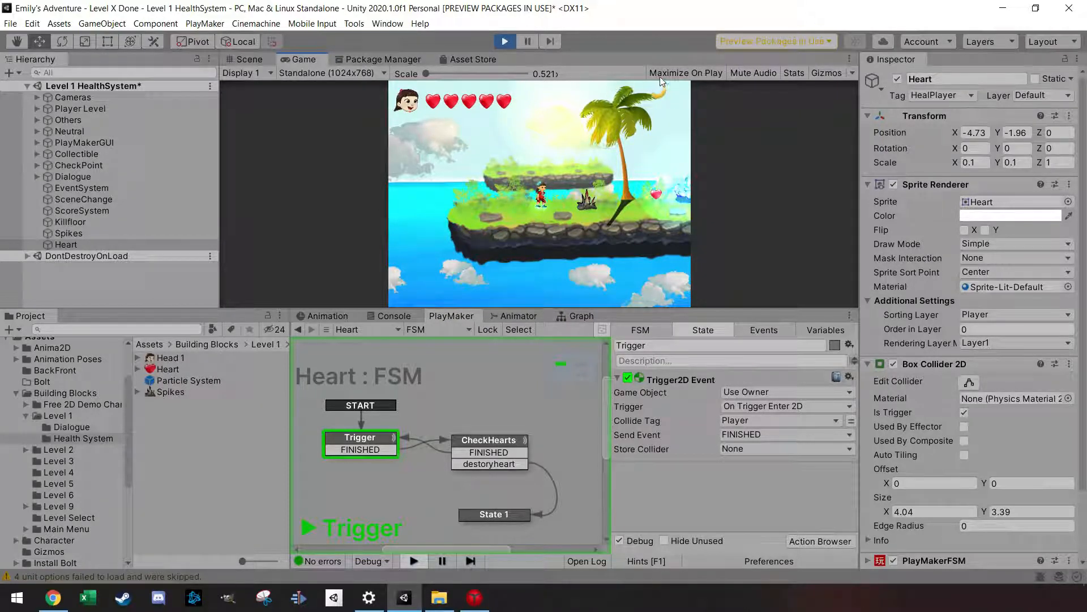
left_click(529, 42)
left_click(532, 42)
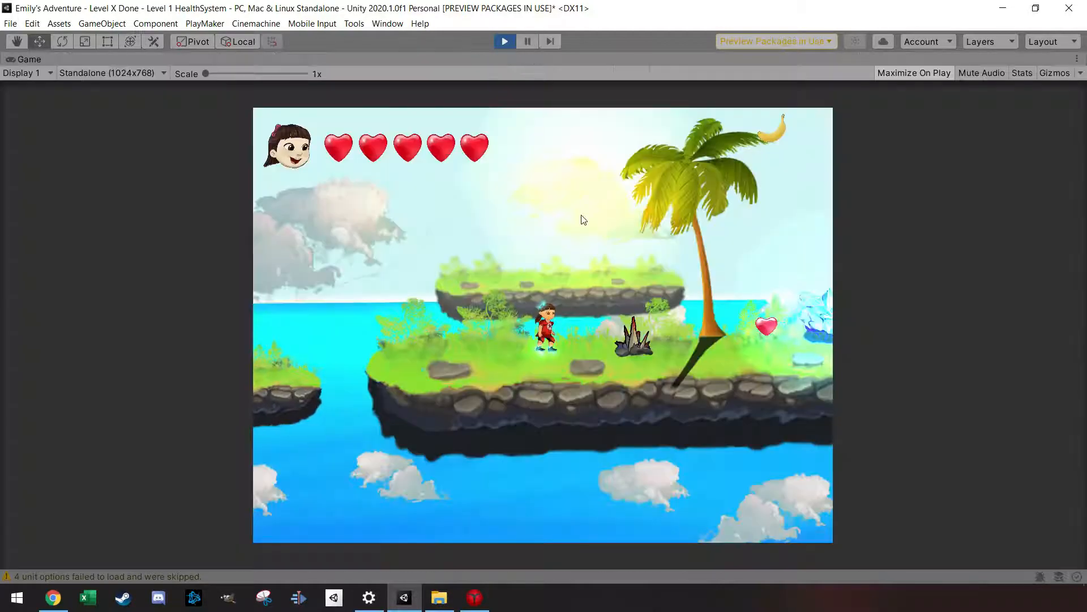
Step: Jump over the spikes and move the character across the heart pickup at full health to test it
key("Right")
key("space")
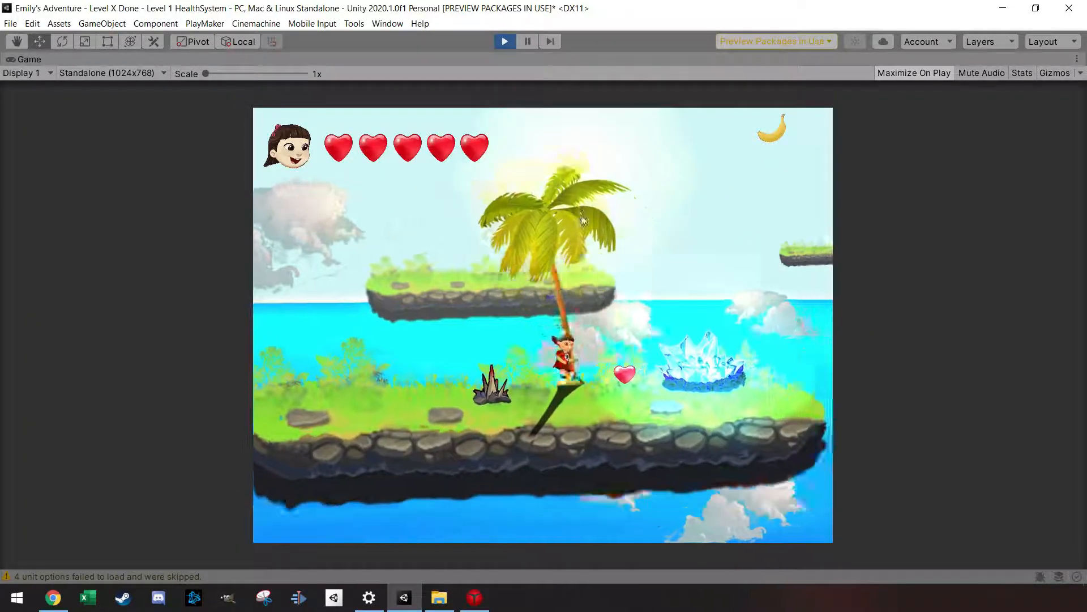
key("Right")
key("Left")
key("Right")
key("Left")
key("Right")
key("Right")
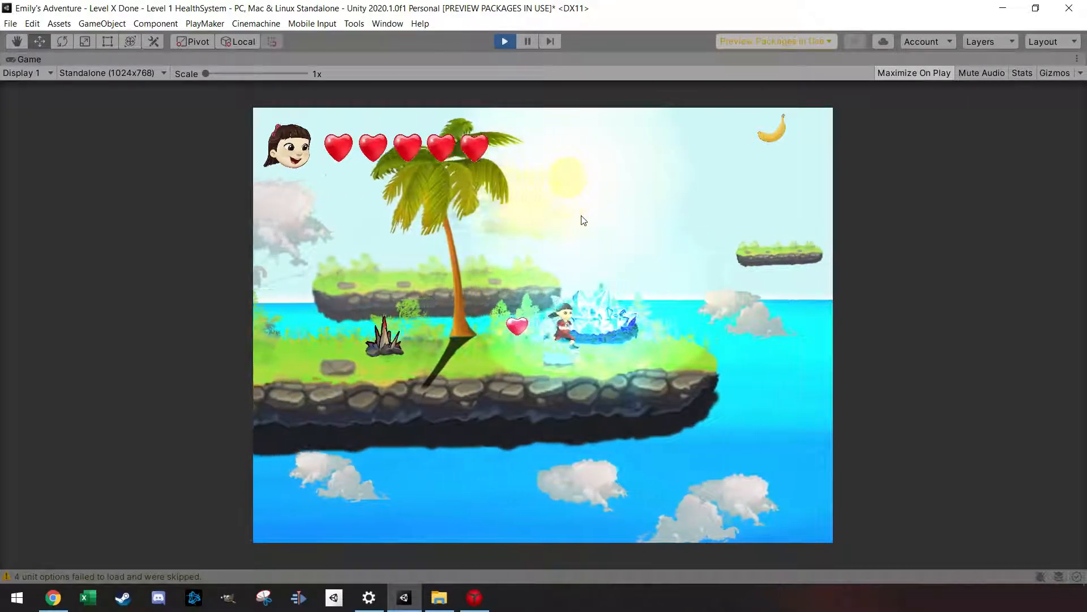
Step: Lose one heart in the running game and collect the heart pickup to test healing and its particle burst
key("Left")
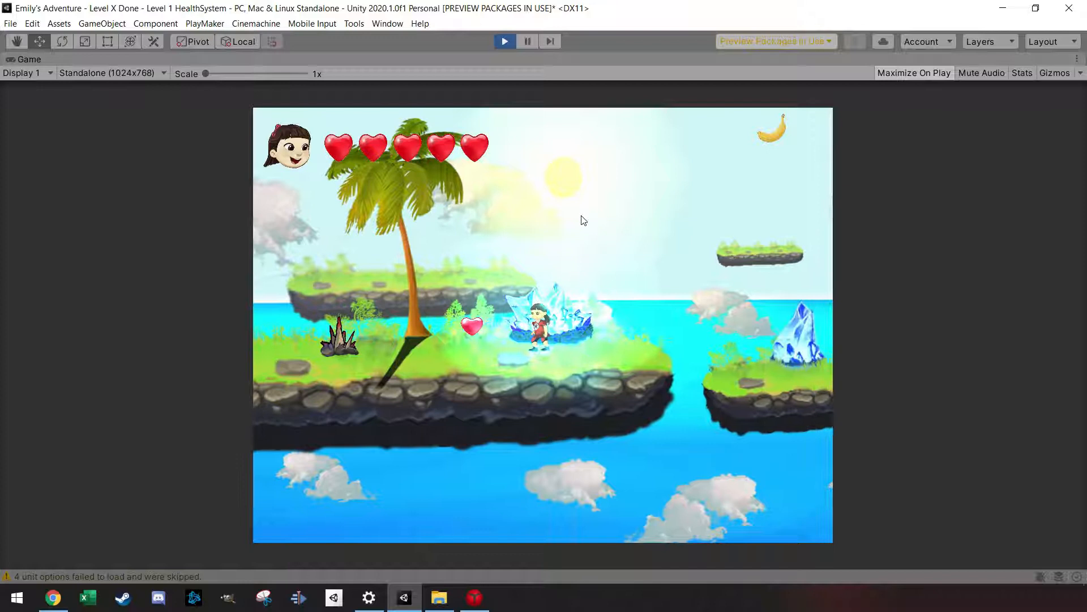
key("Right")
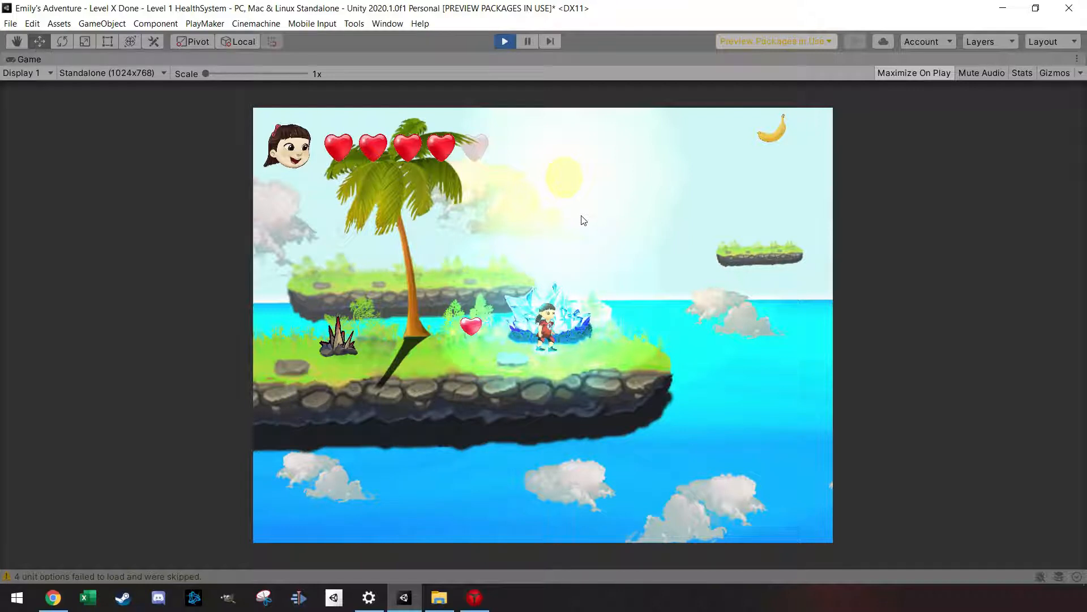
key("Left")
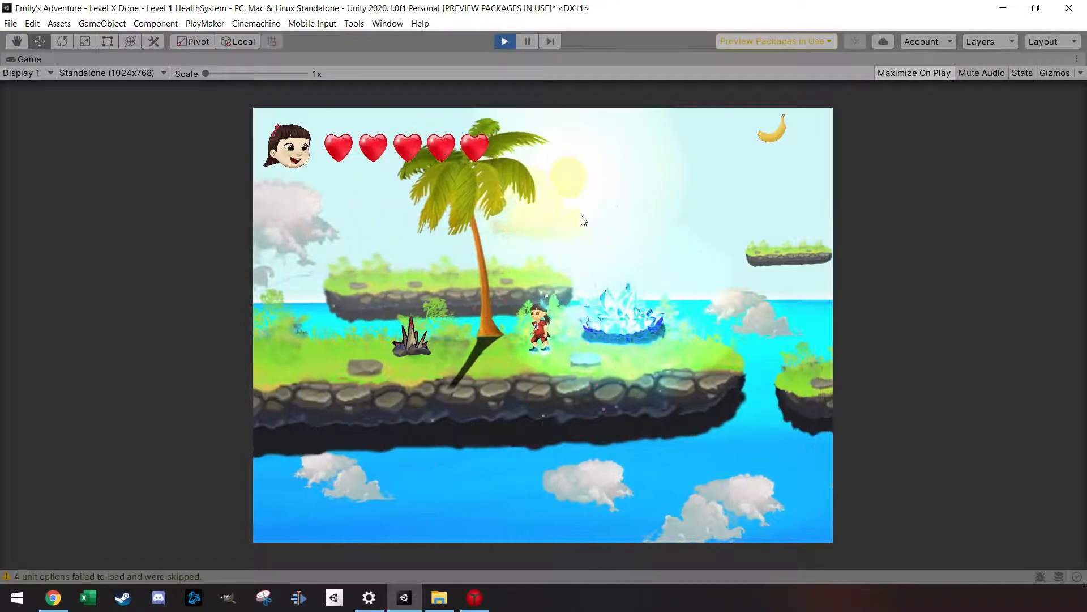
Step: Run the character into the spikes and off the island edges to test losing the remaining hearts
key("Left")
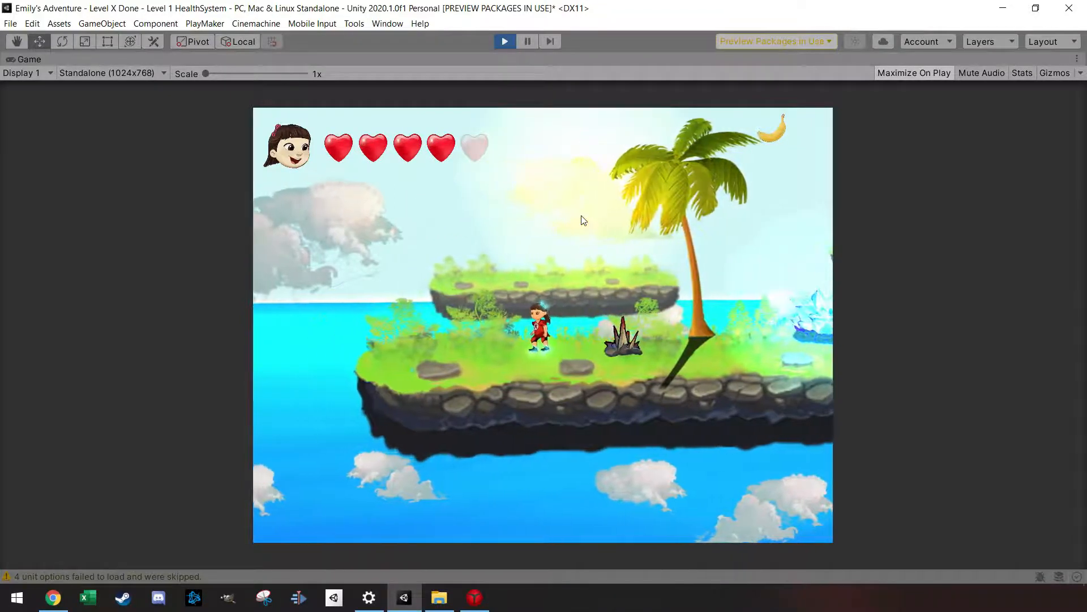
key("Right")
key("Left")
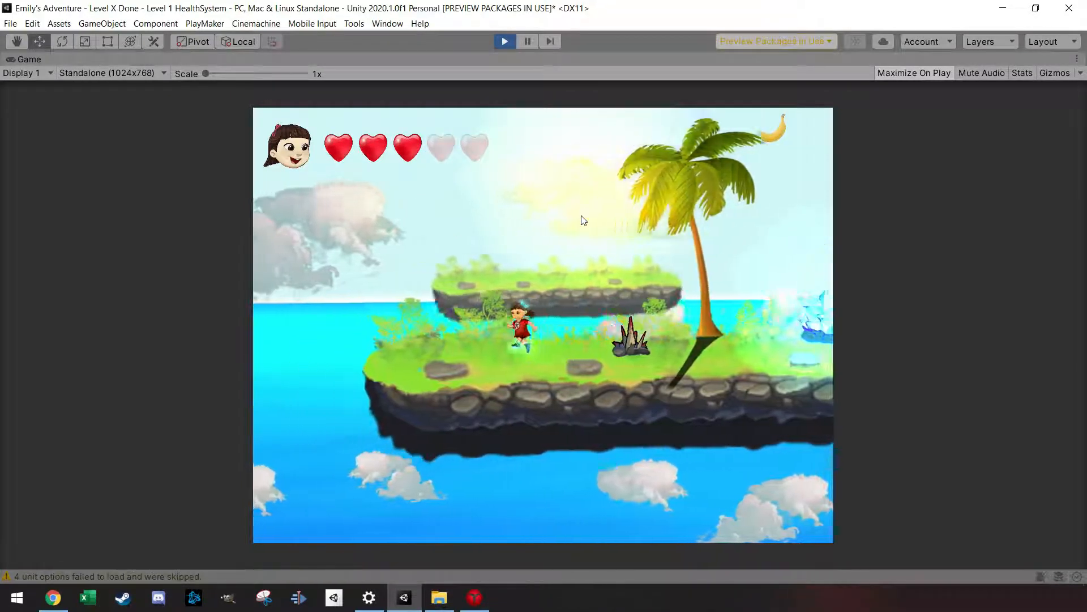
key("Right")
key("space")
key("Left")
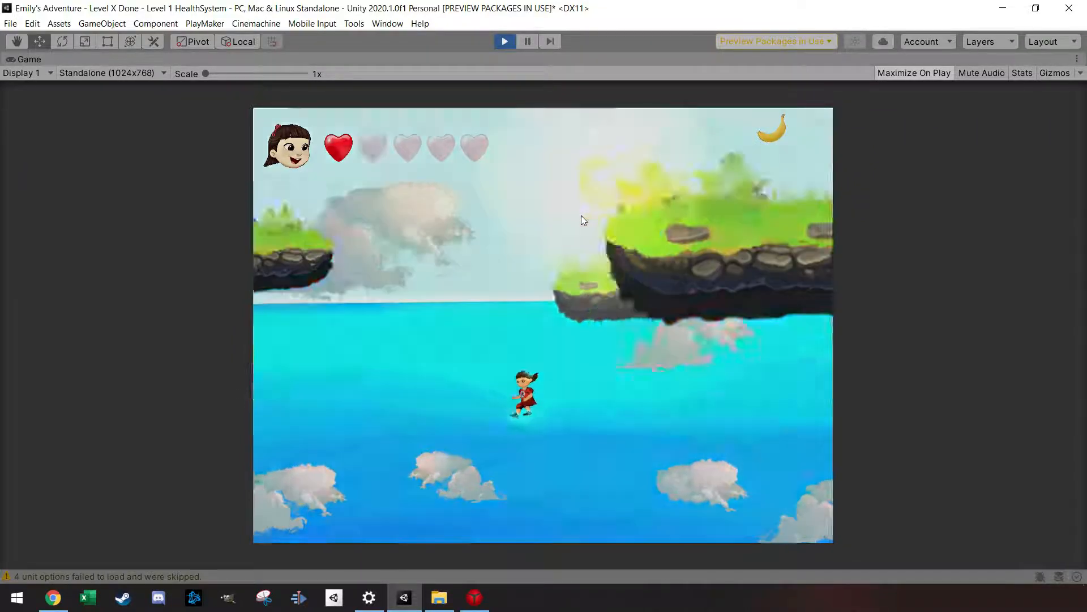
key("Right")
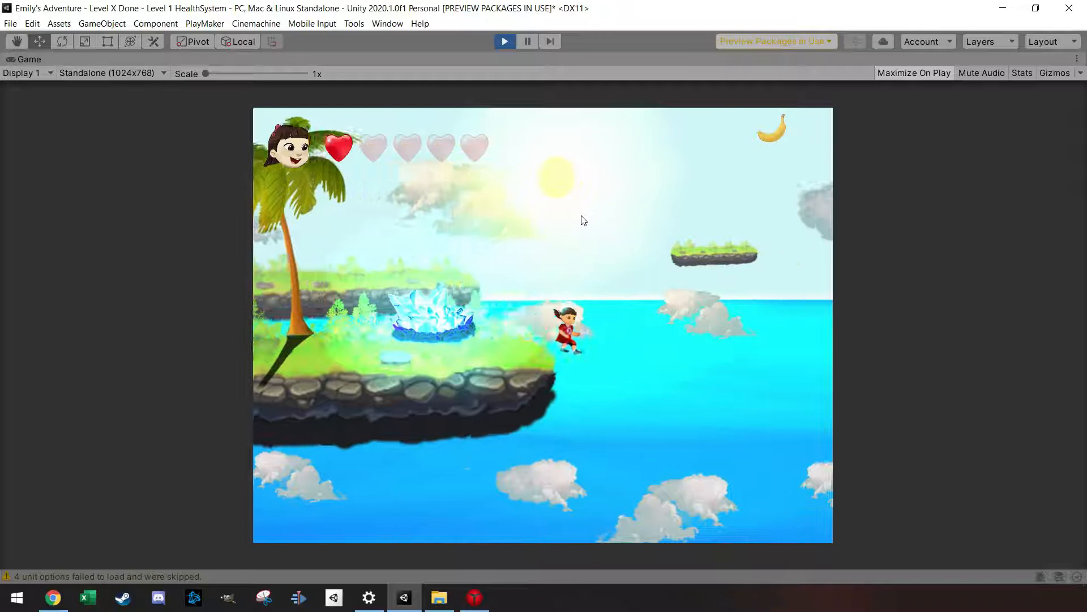